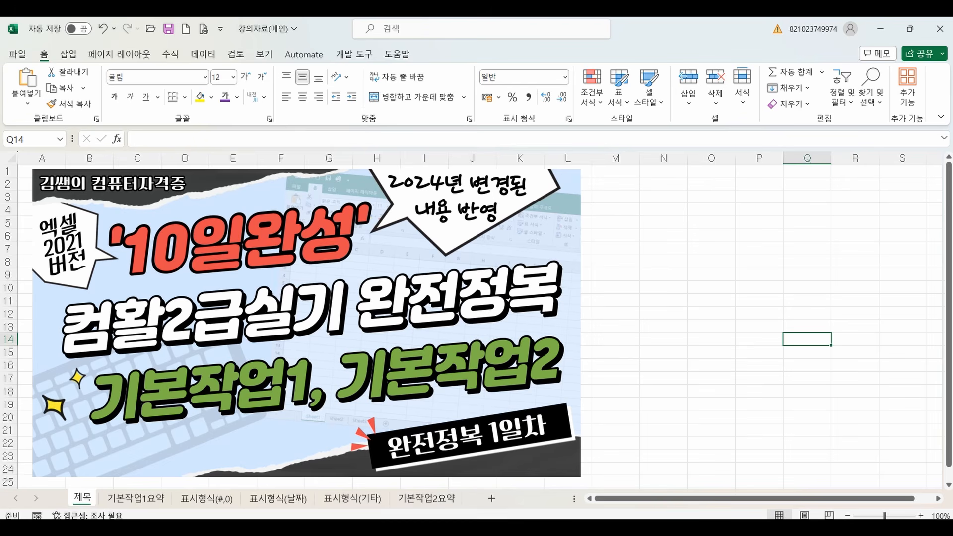
Switch to the 기본작업1,2 workbook showing the 기본작업1-1 practice sheet.
mouse_move(546, 519)
click(576, 478)
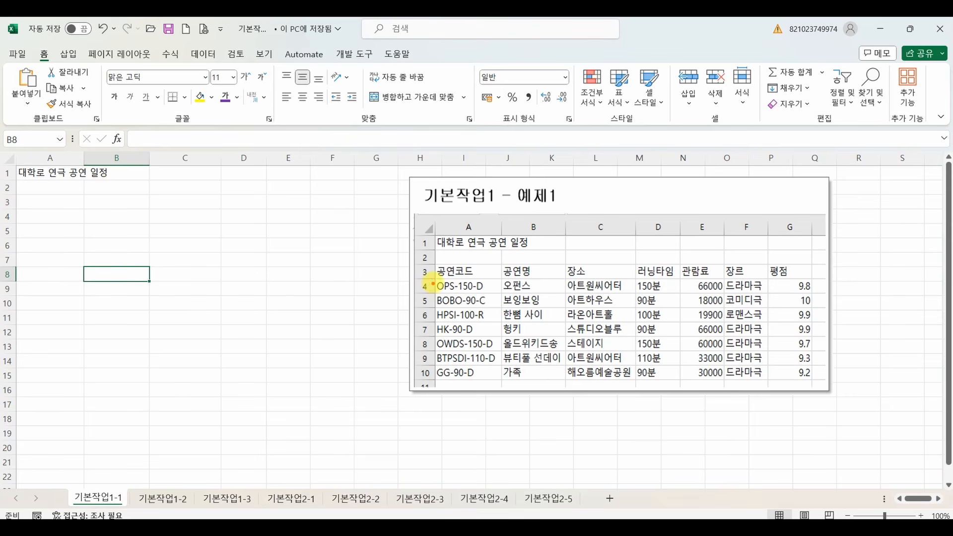
mouse_move(434, 222)
mouse_down()
mouse_move(413, 330)
mouse_move(767, 395)
mouse_move(720, 211)
mouse_move(442, 224)
mouse_up()
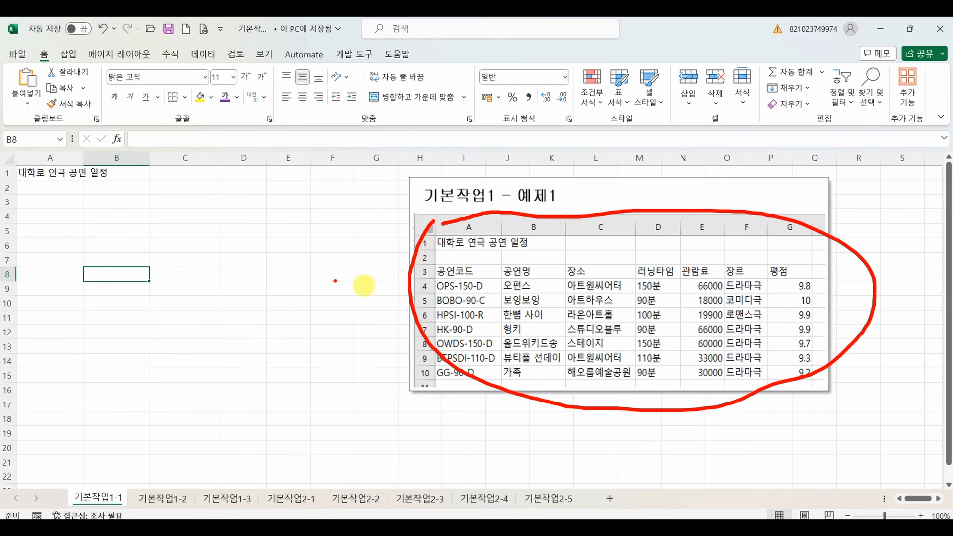
mouse_move(49, 201)
mouse_down()
mouse_move(26, 197)
mouse_move(63, 202)
mouse_up()
mouse_move(476, 276)
mouse_down()
mouse_move(428, 283)
mouse_move(487, 271)
mouse_move(436, 270)
mouse_move(388, 243)
mouse_move(29, 200)
mouse_move(61, 214)
mouse_up()
key(Escape)
Enter the column headings 공연코드, 공연명 and 장소 in cells A3, B3 and C3 of the 기본작업1-1 sheet.
click(63, 205)
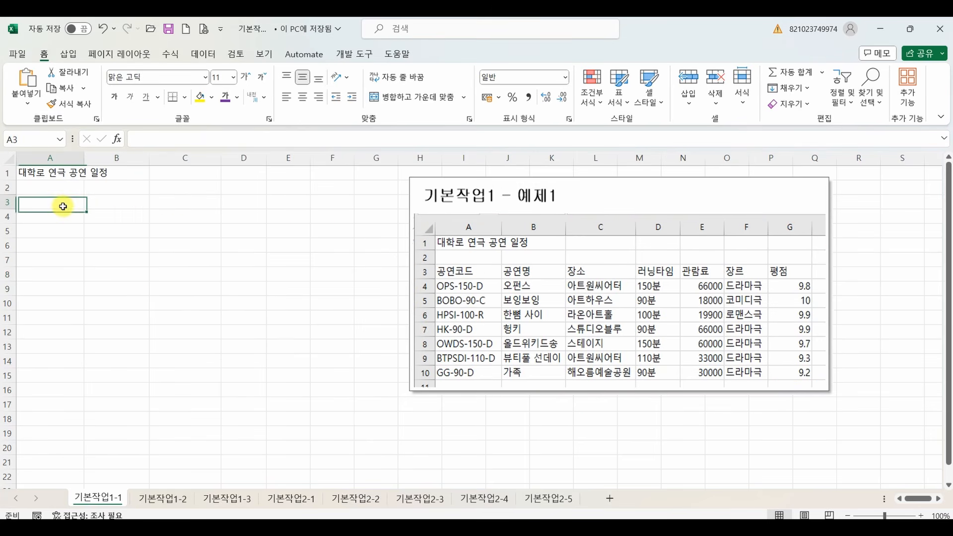
text(공연코드)
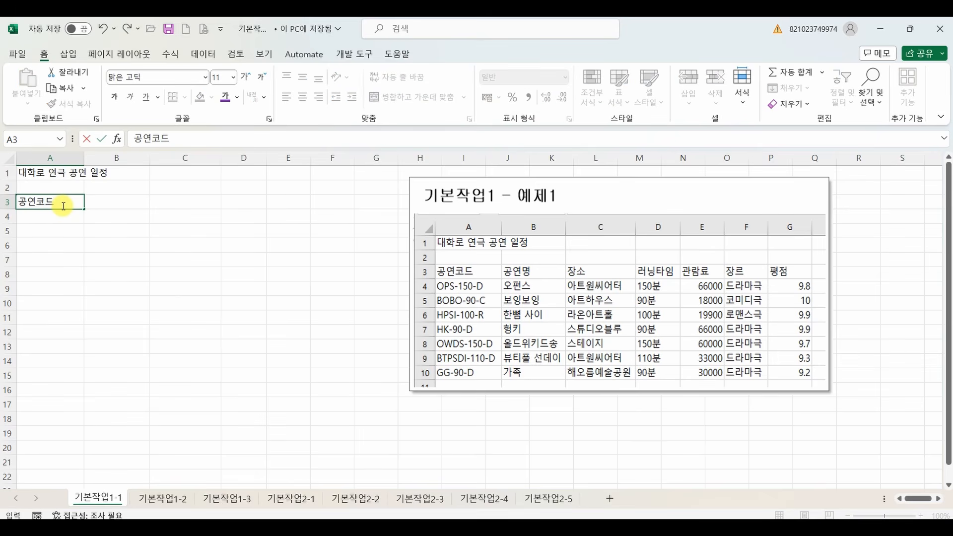
key(Tab)
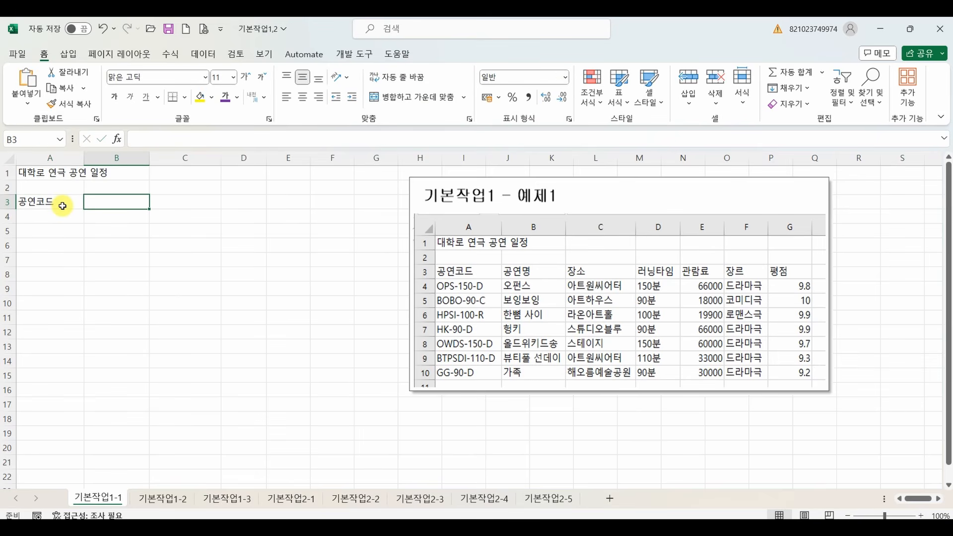
text(공연ㅁ)
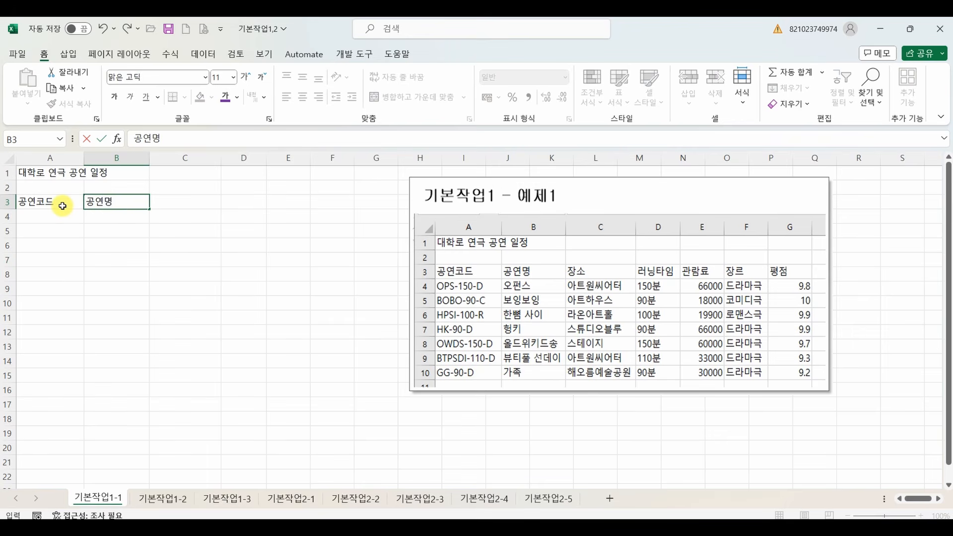
text(ㅕㅇ)
key(Tab)
text(장소)
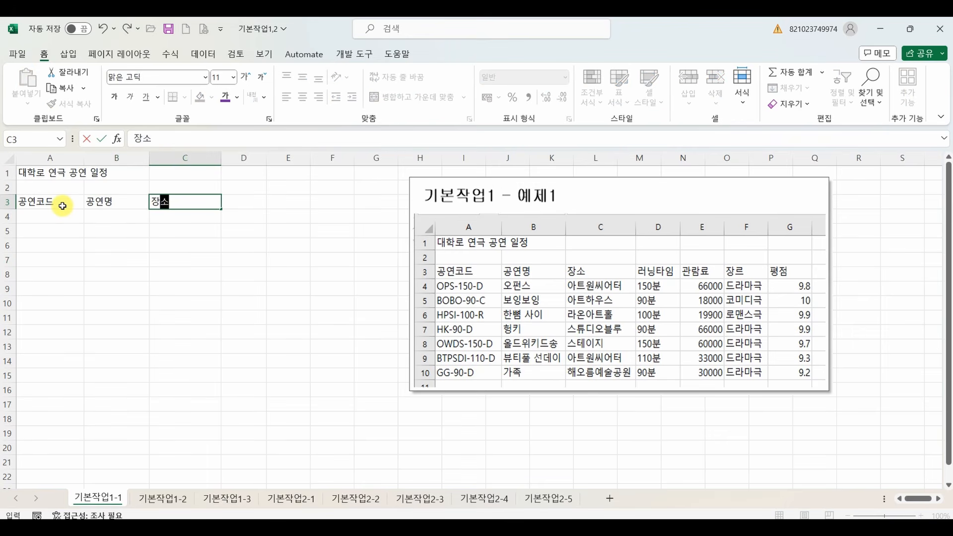
key(Tab)
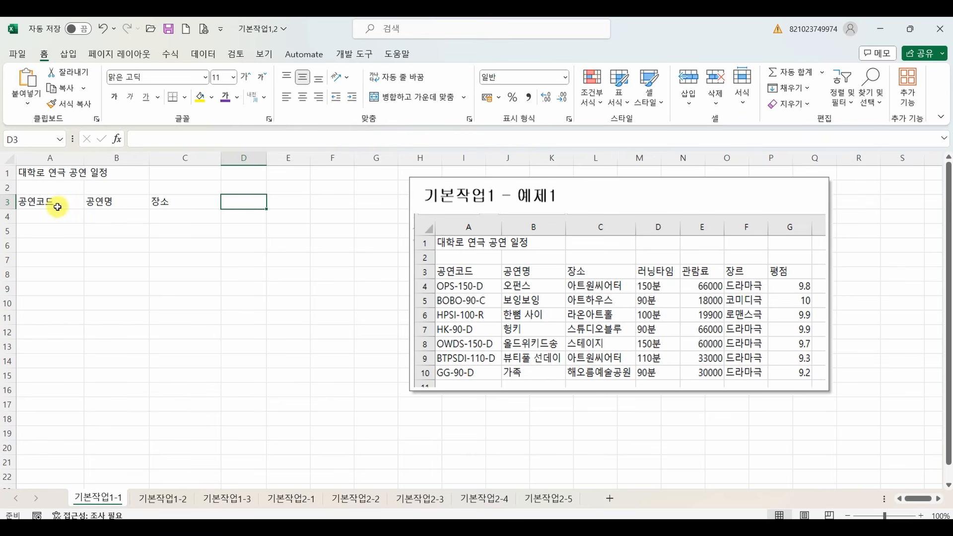
mouse_move(57, 206)
mouse_down()
mouse_move(48, 342)
mouse_move(68, 314)
mouse_up()
mouse_move(106, 201)
mouse_down()
mouse_move(107, 322)
mouse_move(128, 291)
mouse_up()
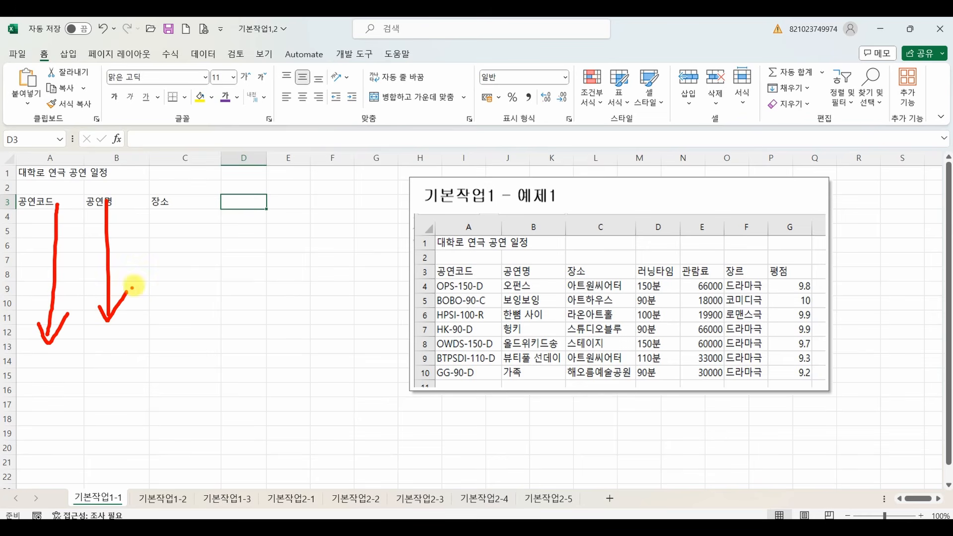
drag(184, 199, 178, 327)
mouse_move(167, 318)
mouse_down()
mouse_move(170, 326)
mouse_move(202, 310)
mouse_up()
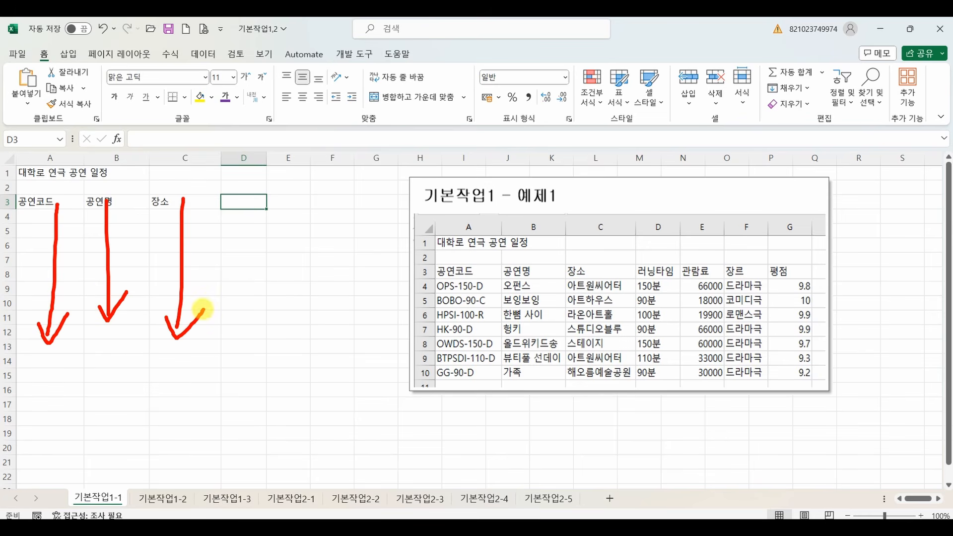
key(Escape)
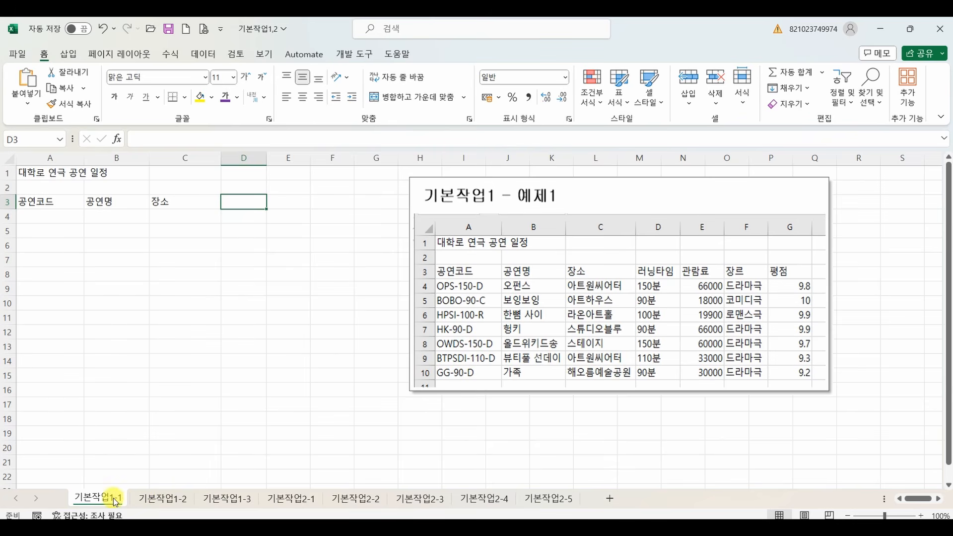
Look at the sample tables on the 기본작업1-2 and 기본작업1-3 sheets.
click(159, 499)
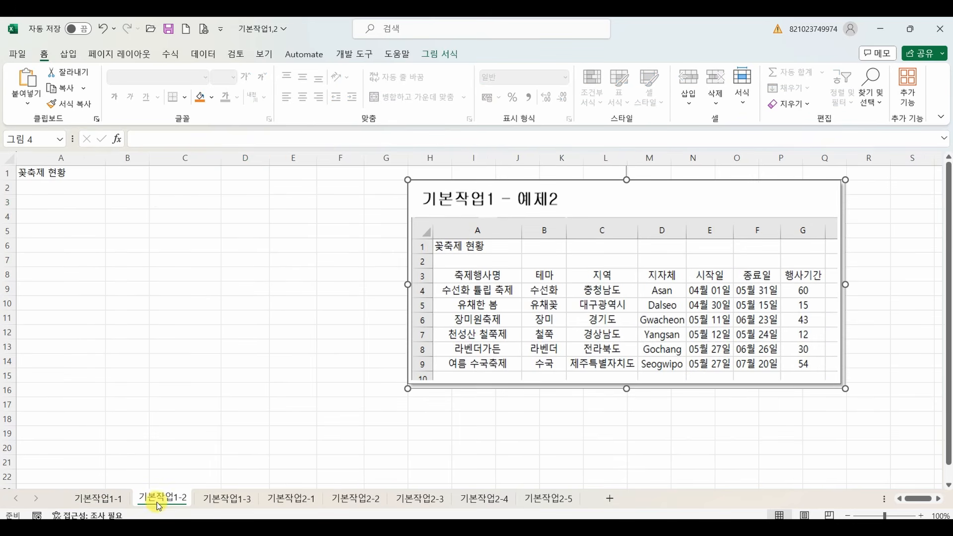
click(238, 498)
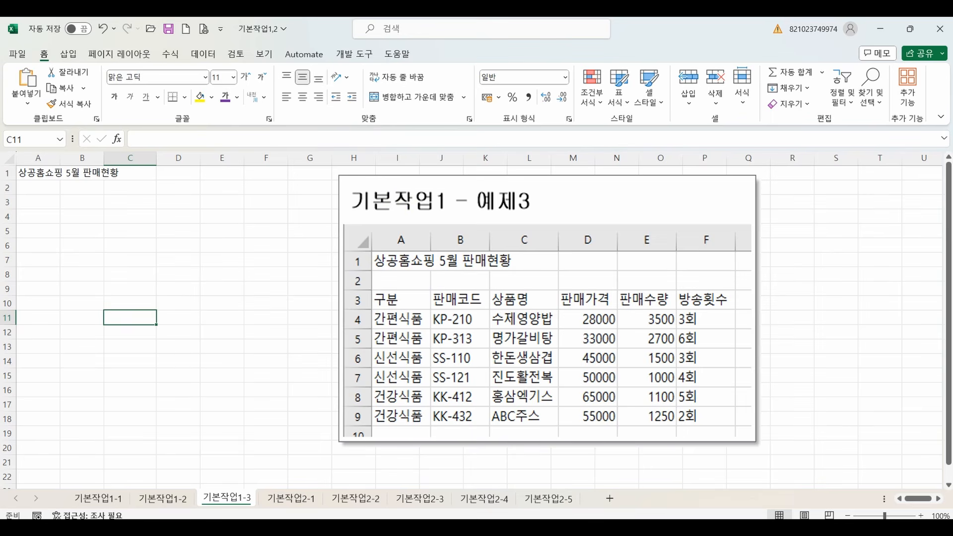
Switch to the 강의자료(메인) workbook and open its 기본작업1요약 sheet.
mouse_move(533, 519)
click(506, 502)
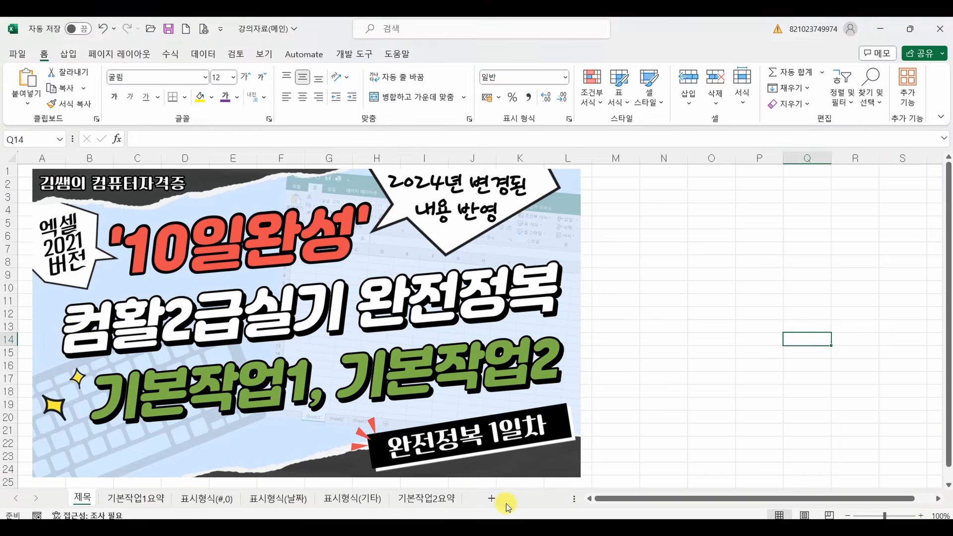
click(149, 500)
Clear the contents of cells O3 to Q21 and delete the entire columns O to Q on the 기본작업1요약 sheet.
drag(710, 184, 847, 432)
key(Delete)
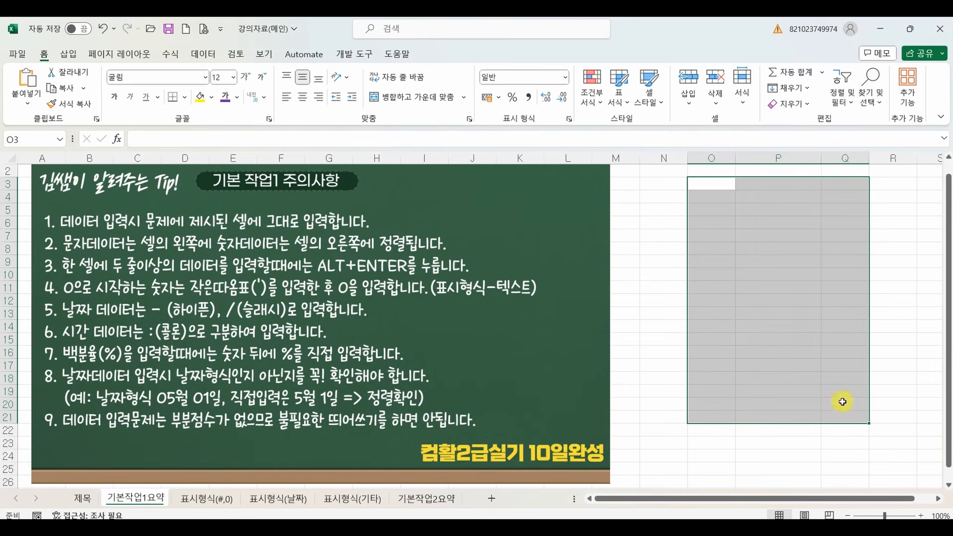
drag(720, 159, 839, 159)
right_click(839, 159)
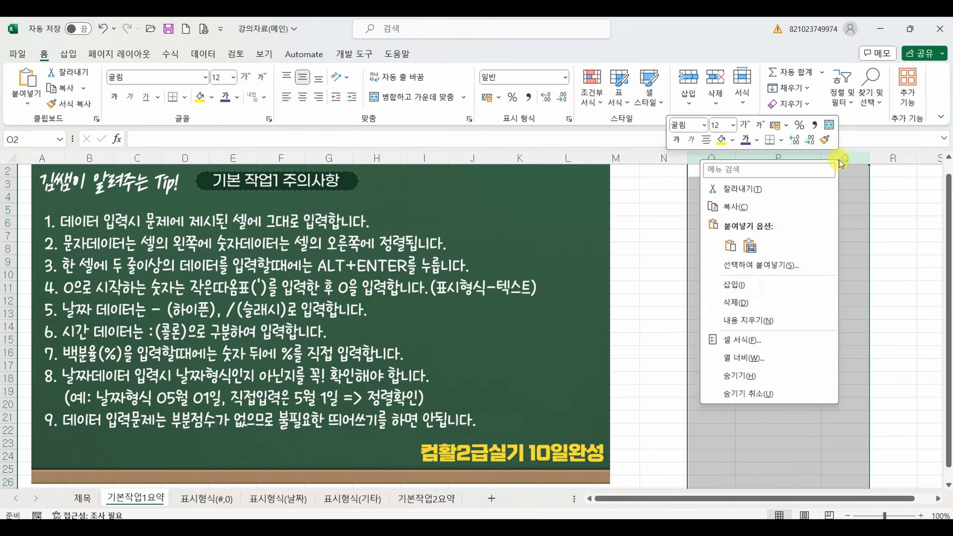
click(771, 293)
click(626, 255)
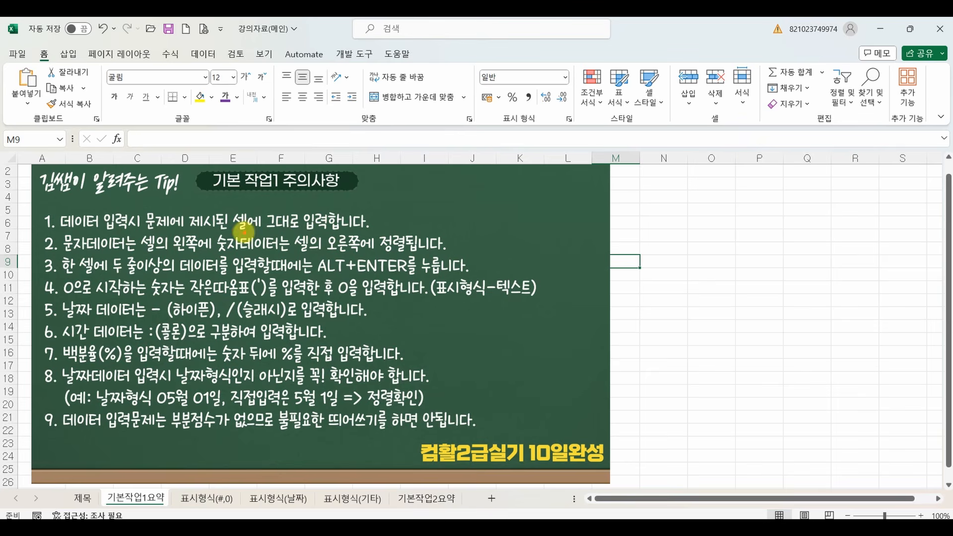
drag(232, 229, 331, 230)
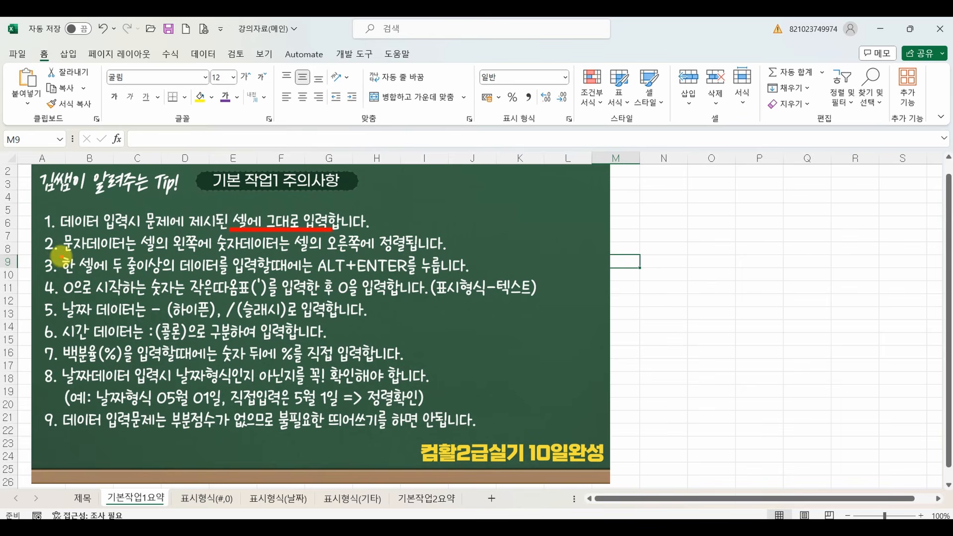
mouse_move(113, 271)
mouse_down()
mouse_move(367, 274)
mouse_move(420, 285)
mouse_move(414, 275)
mouse_up()
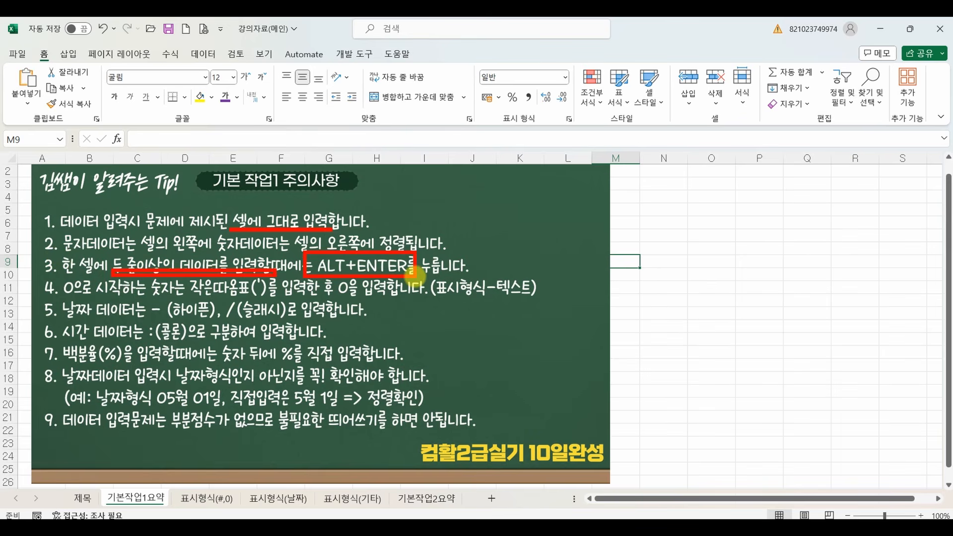
key(Escape)
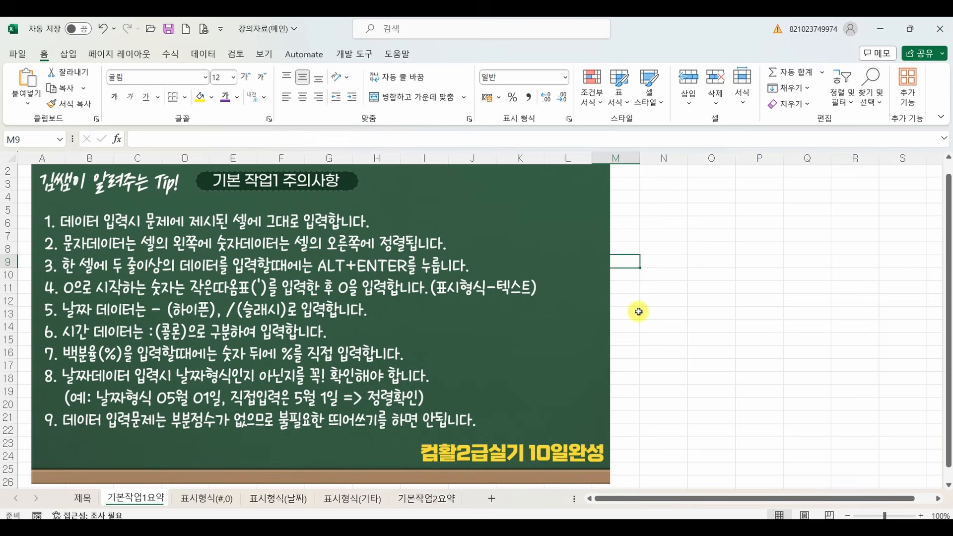
Enter 컴활 and 실기 on two separate lines within the single cell O7.
click(694, 236)
text(컴활)
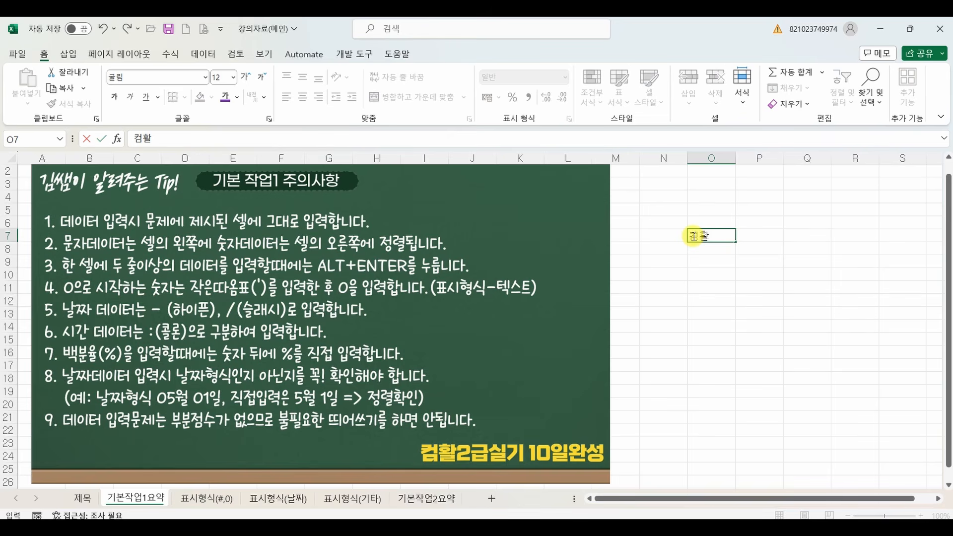
key(alt+Return)
key(Return)
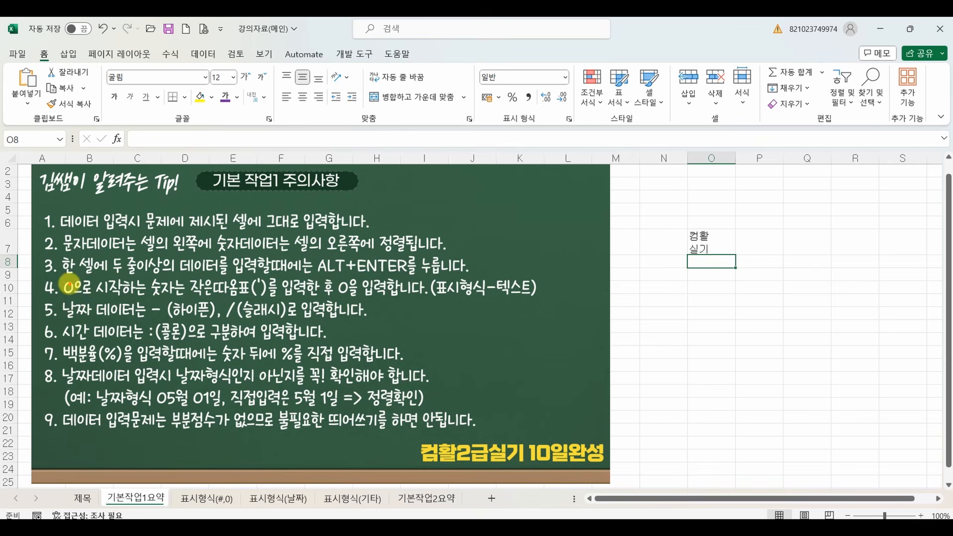
mouse_move(58, 268)
mouse_down()
mouse_move(39, 286)
mouse_move(51, 265)
mouse_move(192, 296)
mouse_up()
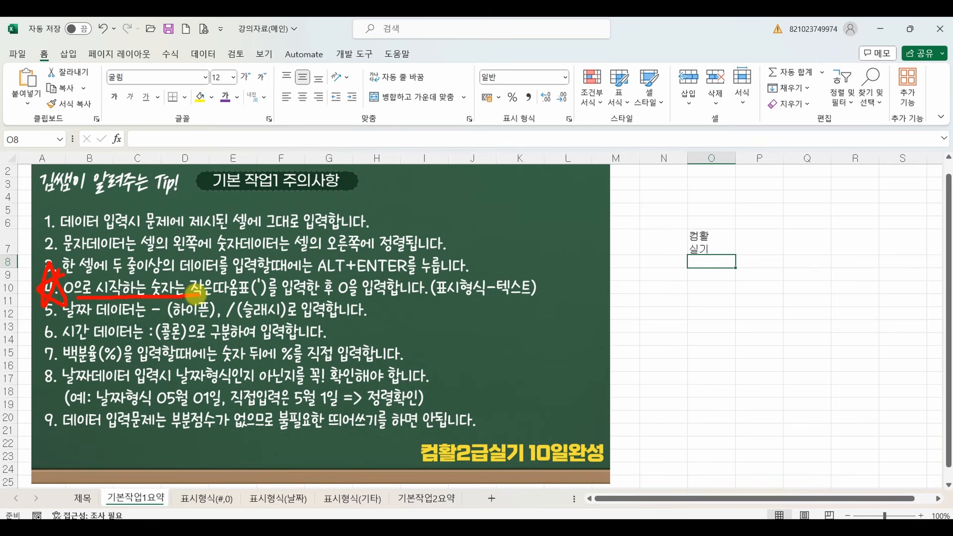
drag(340, 300, 392, 299)
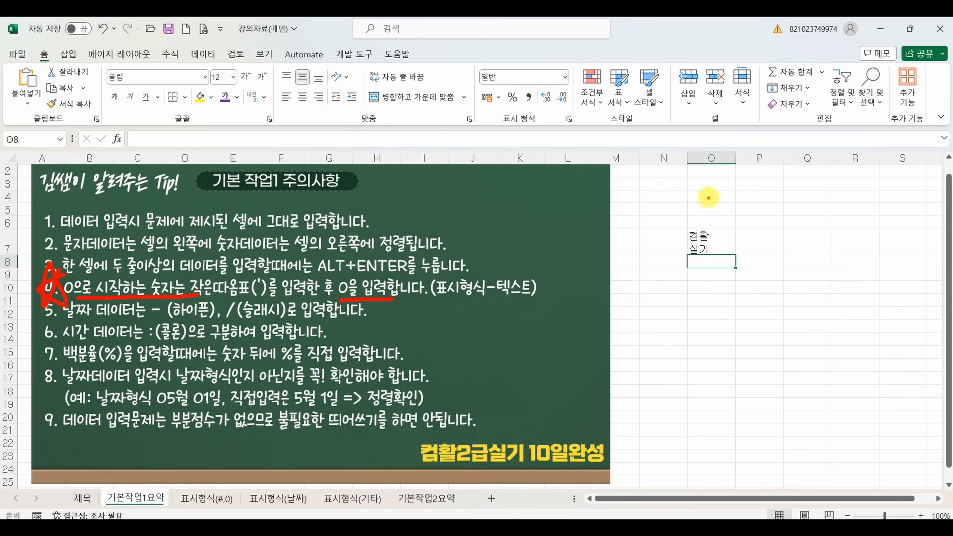
mouse_move(710, 196)
mouse_down()
mouse_move(736, 191)
mouse_move(773, 222)
mouse_move(729, 236)
mouse_move(750, 252)
mouse_move(831, 259)
mouse_up()
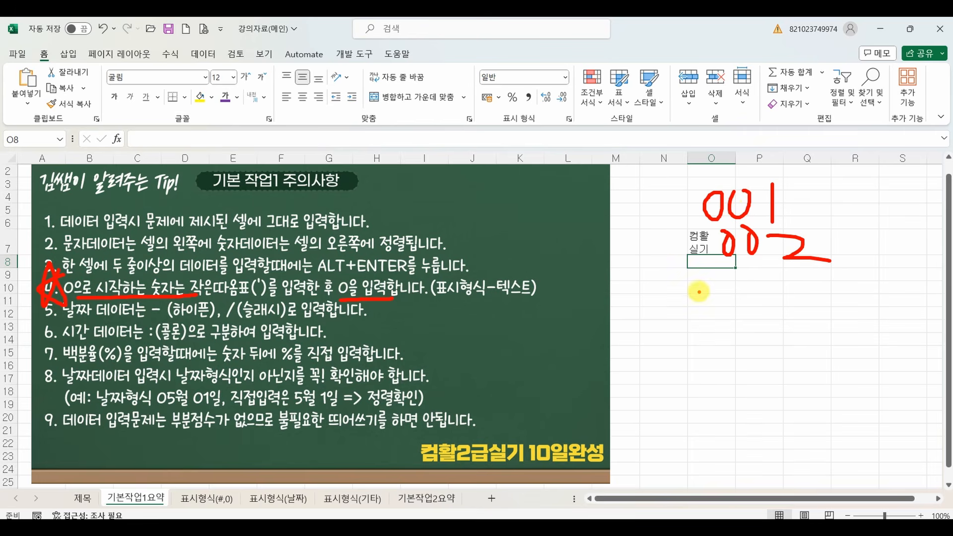
key(Escape)
Enter 01 in cell O10 without a leading apostrophe.
click(704, 288)
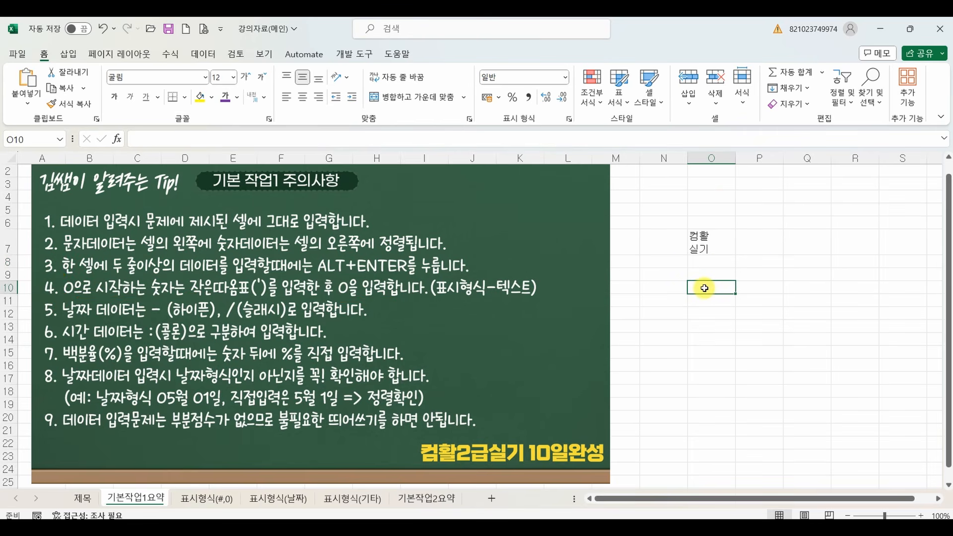
text(01)
key(Return)
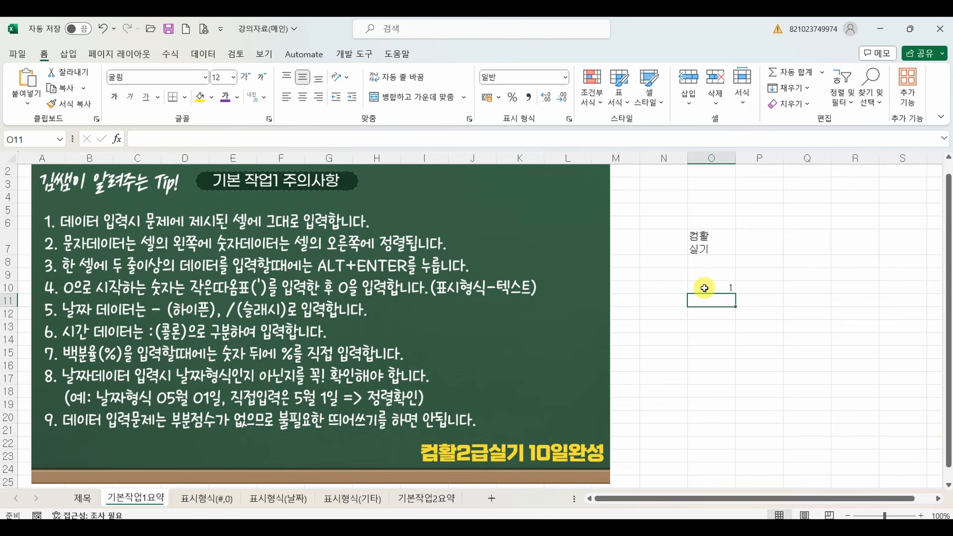
Enter '001 in cell O11 and '002 in cell O12, each with a leading apostrophe to keep the zeros.
text('00)
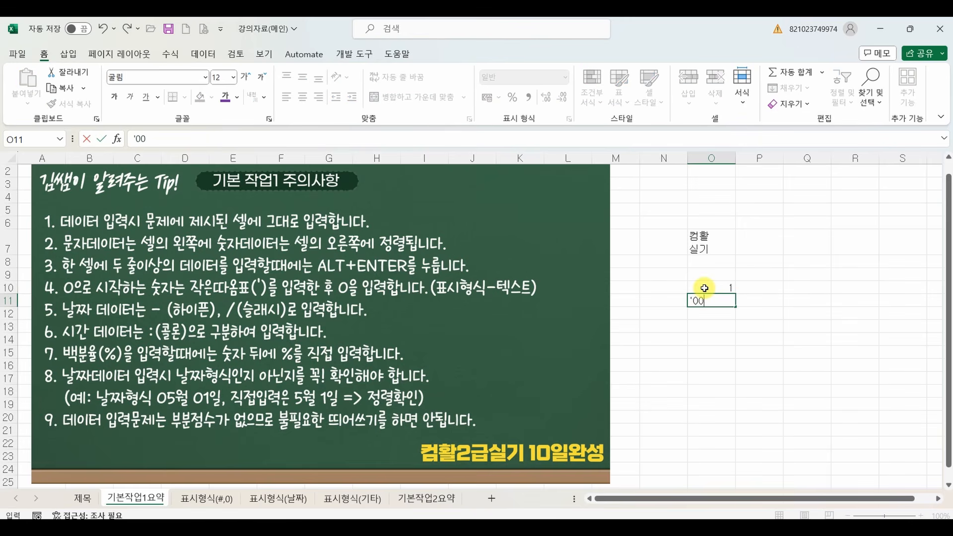
text(1)
key(Return)
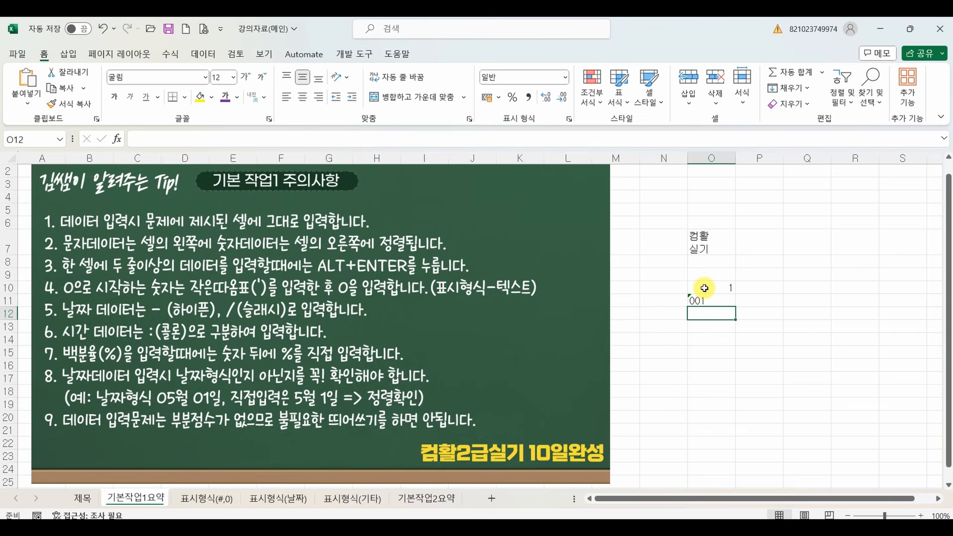
text('002)
key(Return)
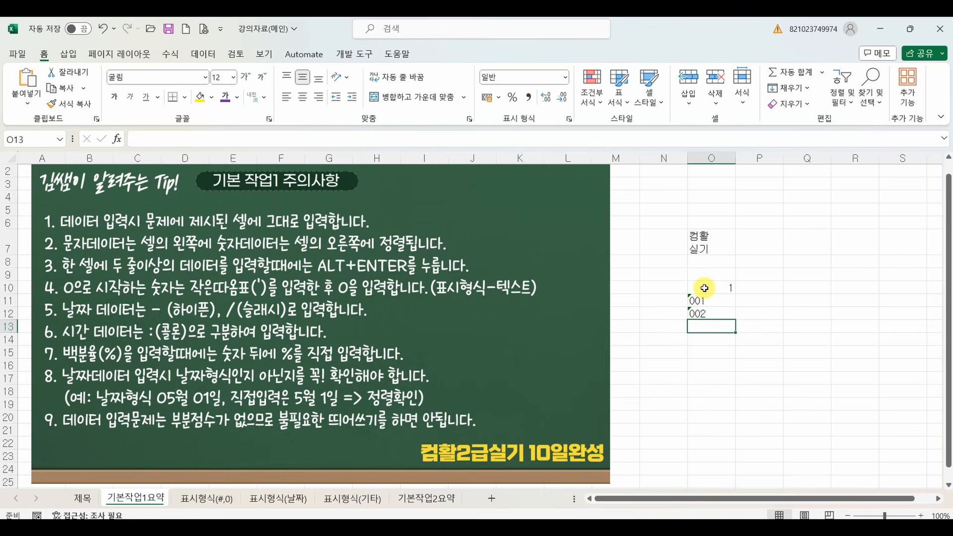
Set the number format of cells O14 to O24 to 텍스트 (Text).
drag(716, 341, 717, 463)
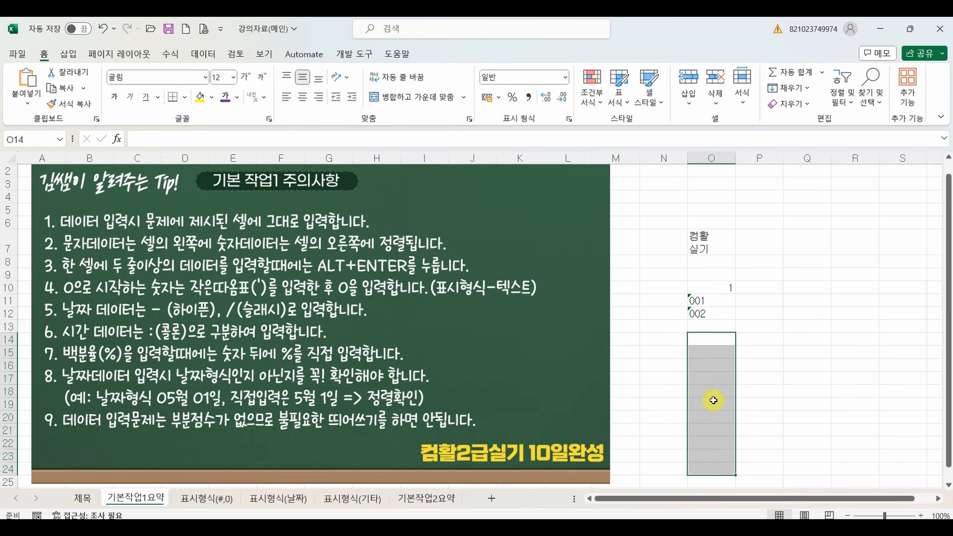
mouse_move(689, 385)
mouse_down()
mouse_move(565, 204)
mouse_move(517, 86)
mouse_move(534, 98)
mouse_up()
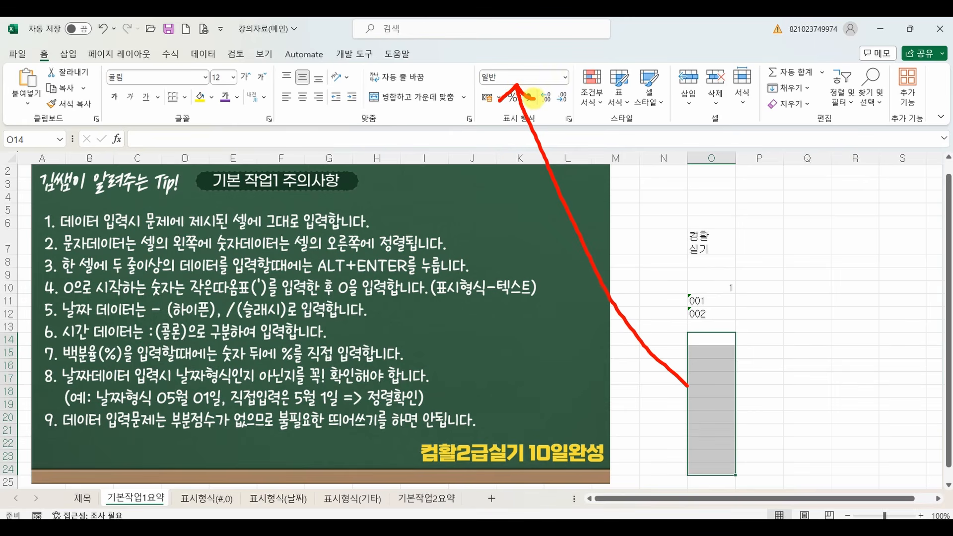
key(Escape)
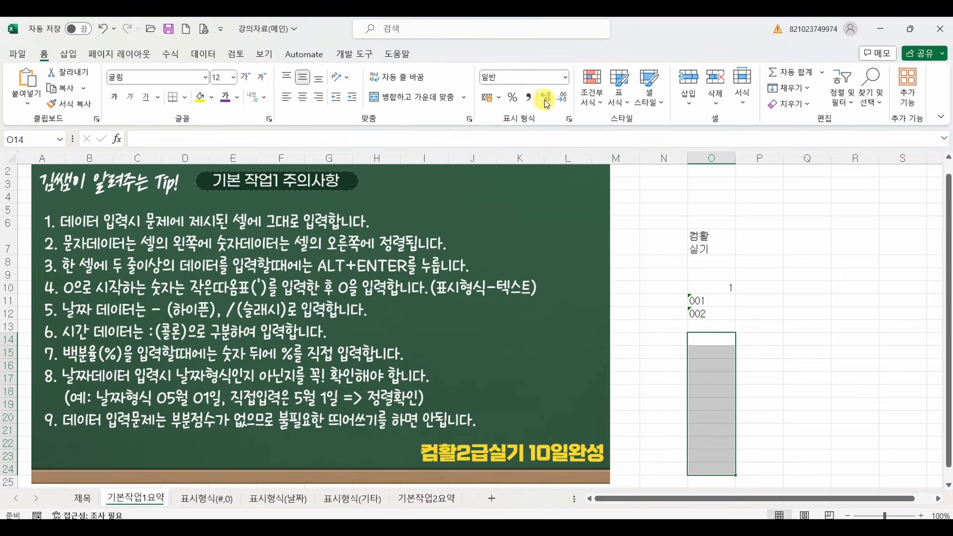
click(567, 79)
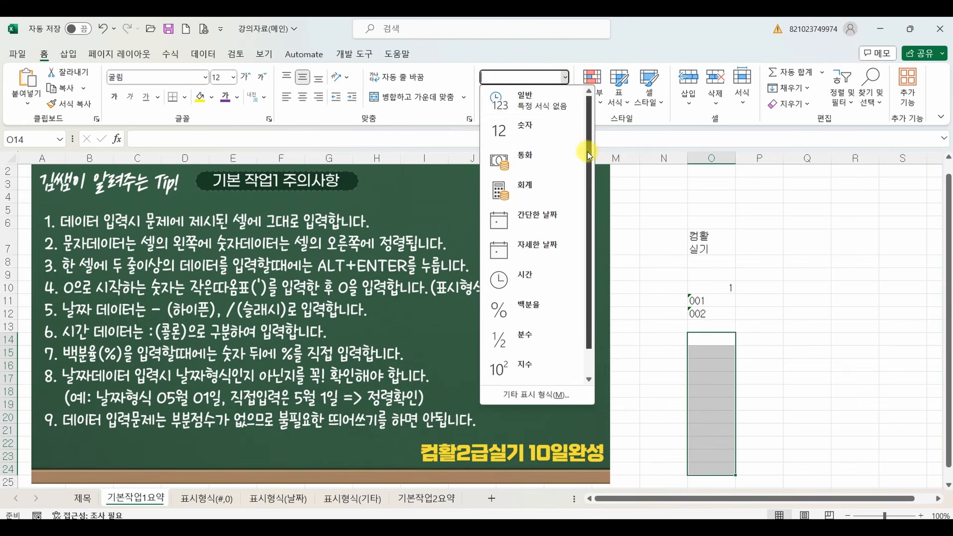
drag(588, 151, 589, 187)
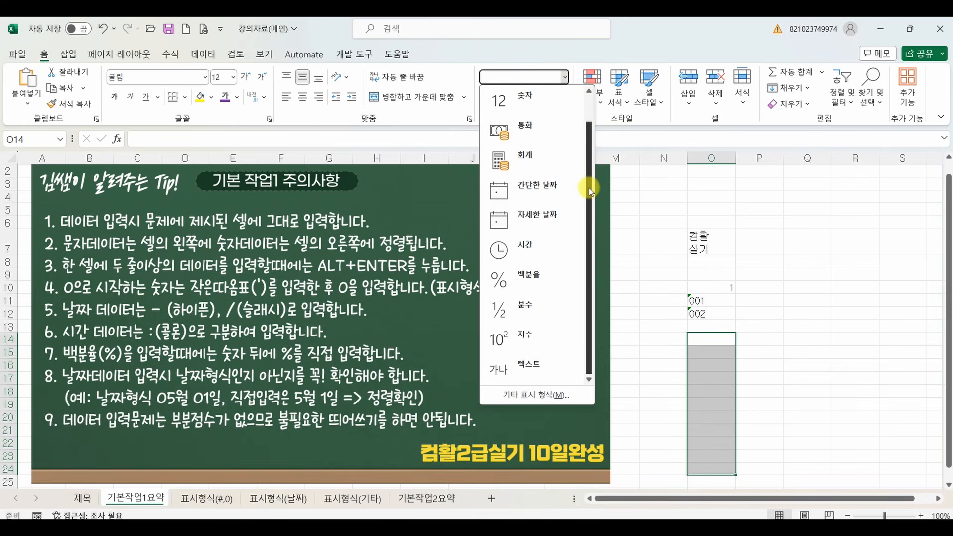
click(529, 370)
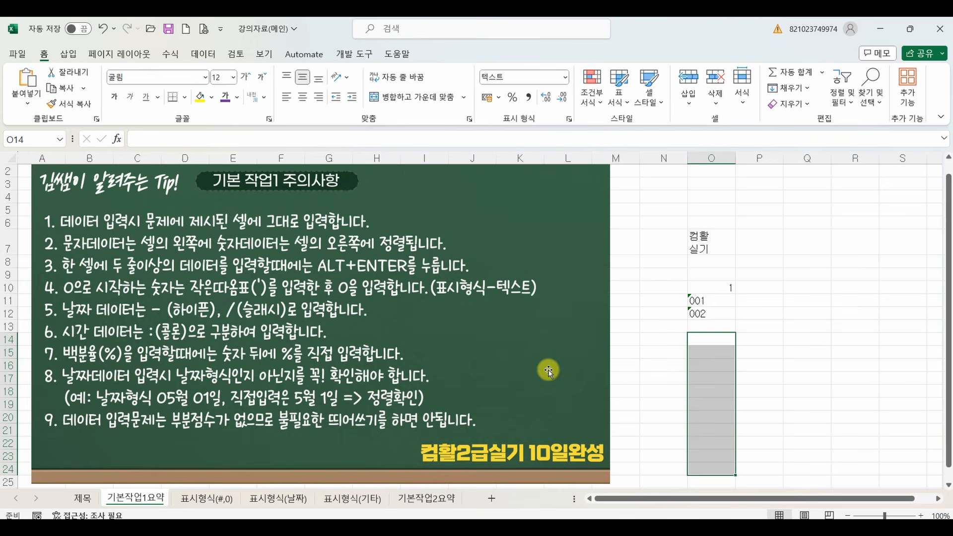
Enter 001 in cell O14 and 002 in cell O15 without apostrophes.
click(703, 343)
text(001)
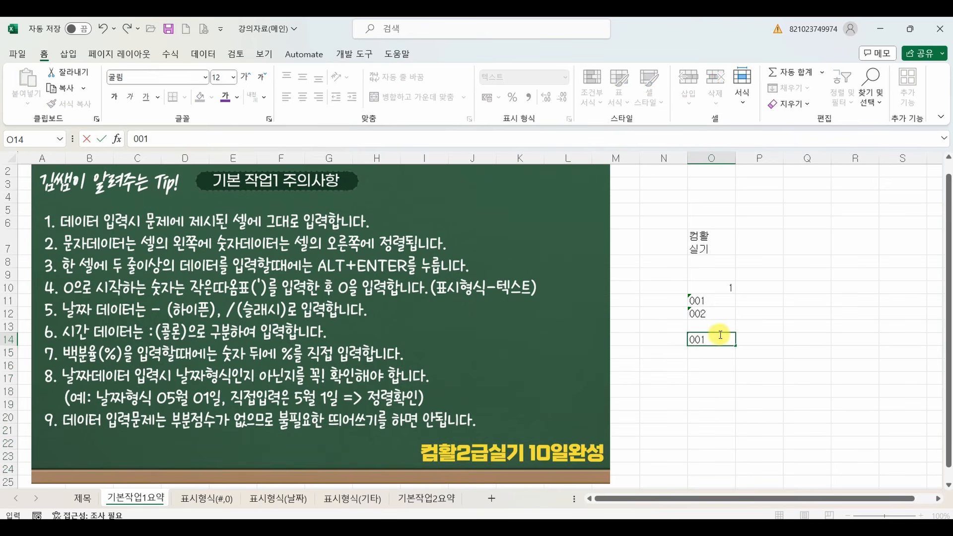
key(Return)
text(002)
key(Return)
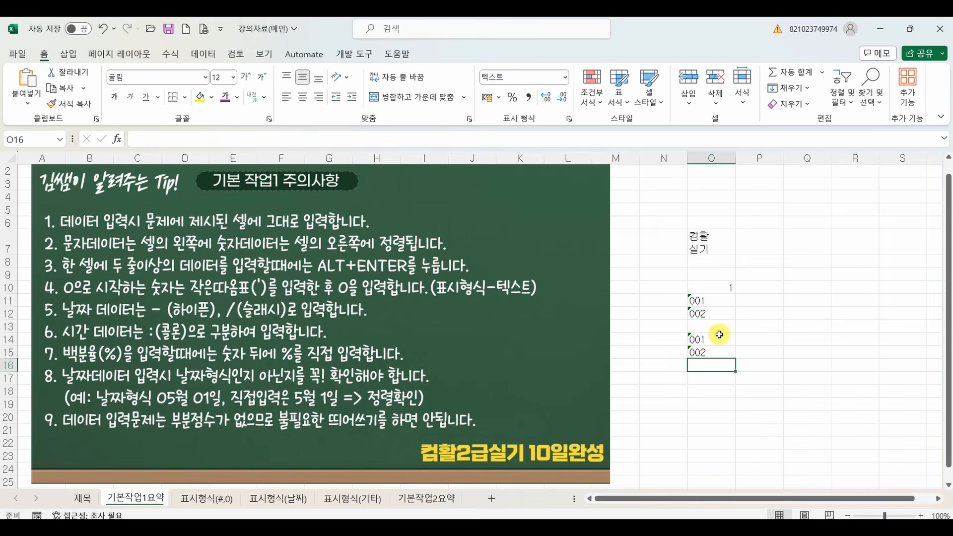
Ignore the number-stored-as-text error on cell O15 to clear its green marker.
click(693, 350)
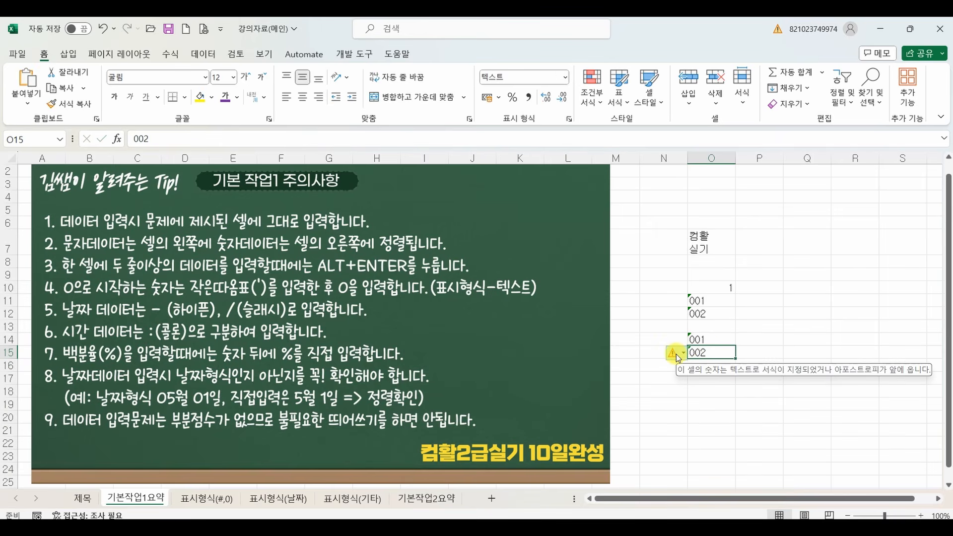
click(684, 355)
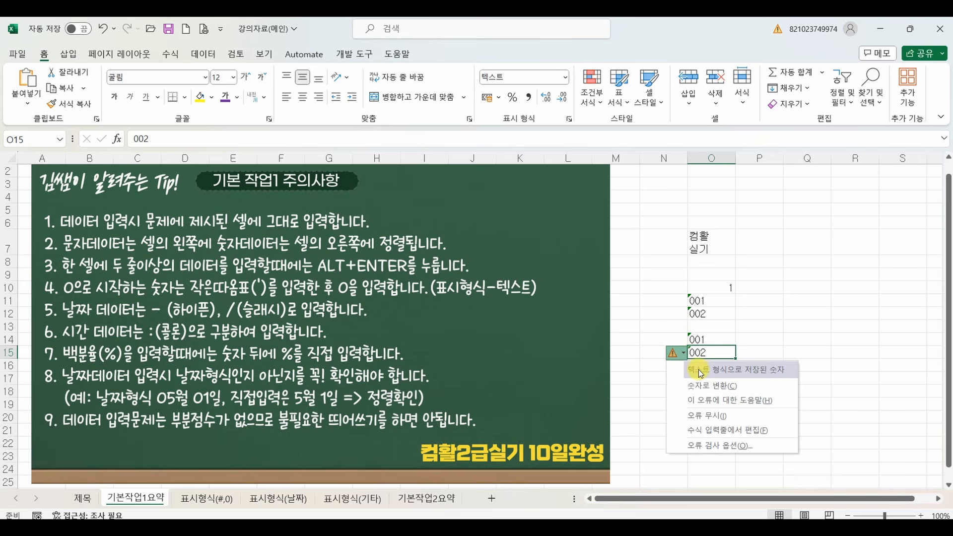
click(696, 415)
click(714, 355)
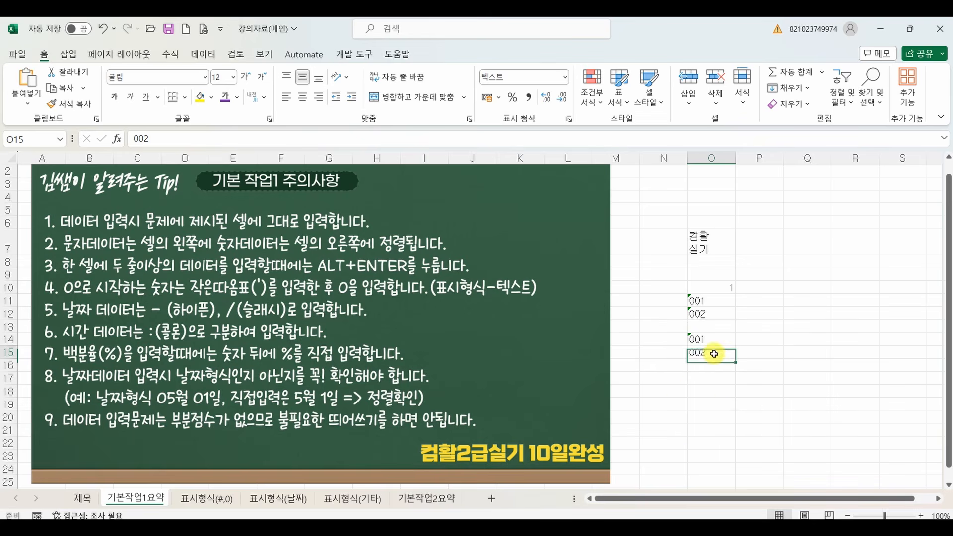
click(710, 381)
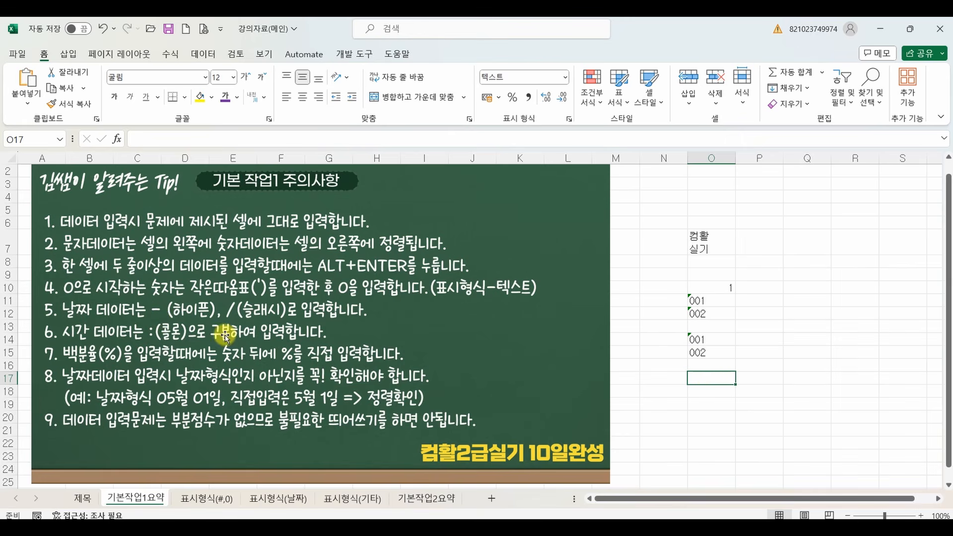
Enter the date 1-13 in cell P12 using a hyphen and widen column P.
click(769, 312)
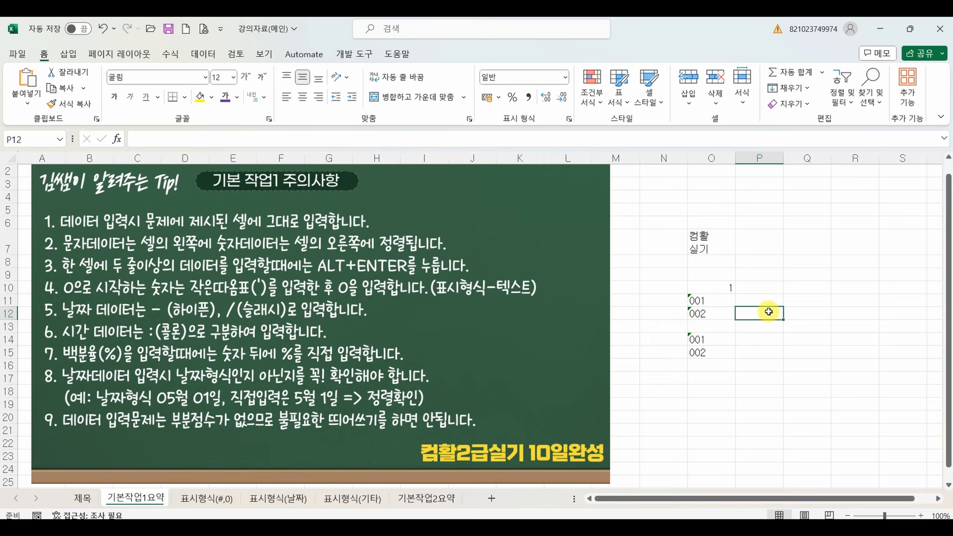
text(1-)
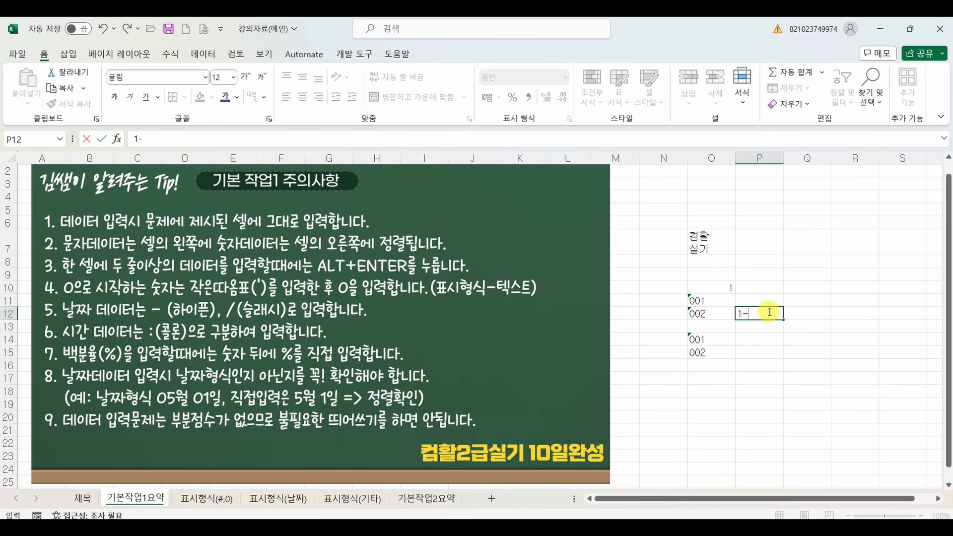
text(13)
key(Return)
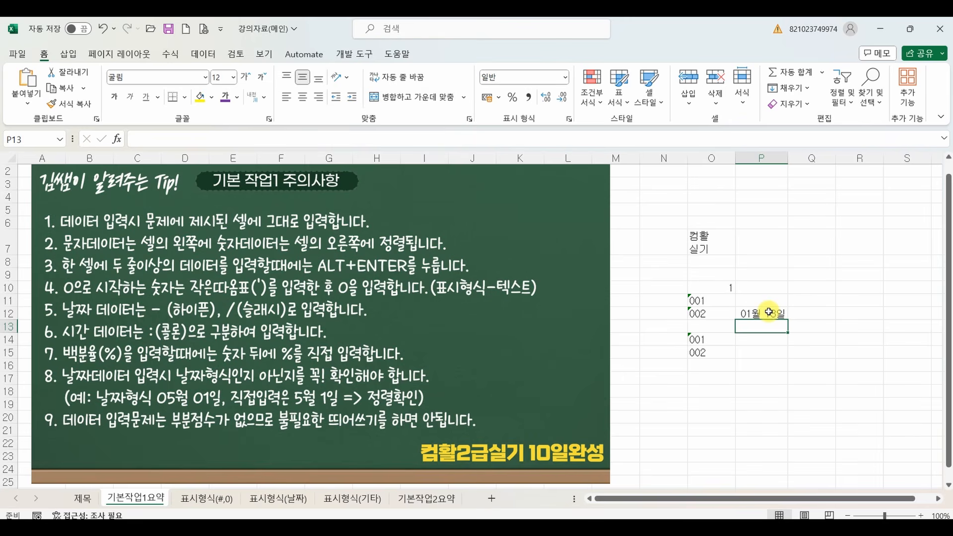
drag(788, 156, 813, 150)
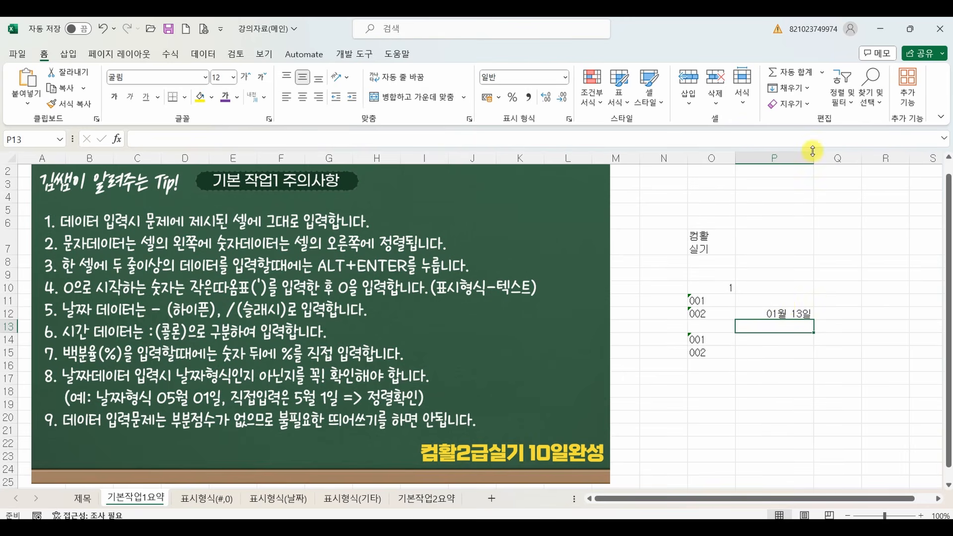
Check the full stored date value of cell P12 against its displayed form.
click(785, 315)
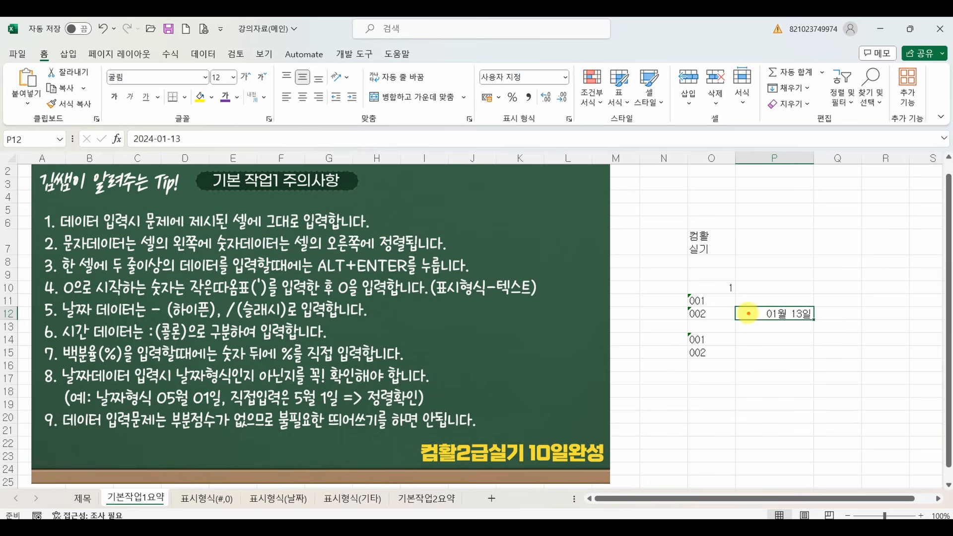
mouse_move(748, 312)
mouse_down()
mouse_move(173, 166)
mouse_move(207, 143)
mouse_up()
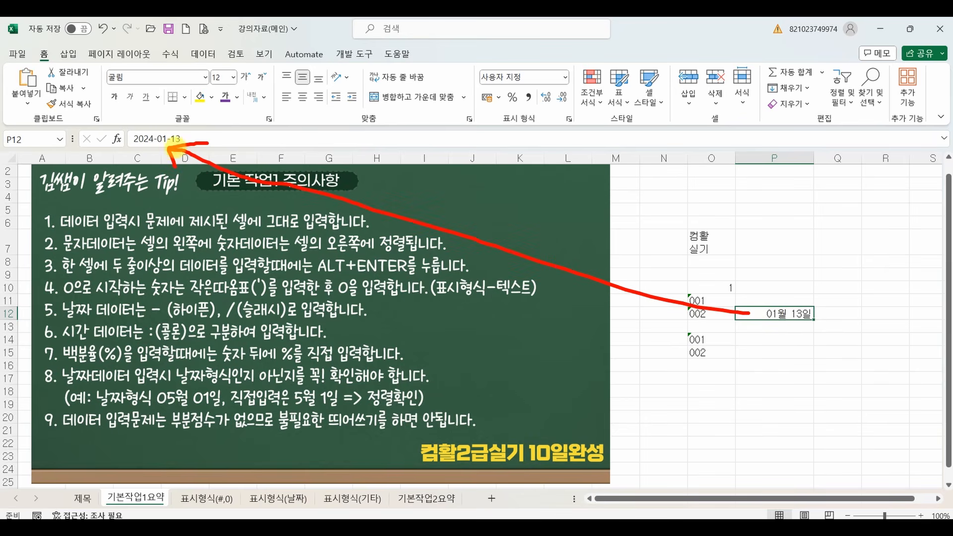
drag(148, 149, 133, 154)
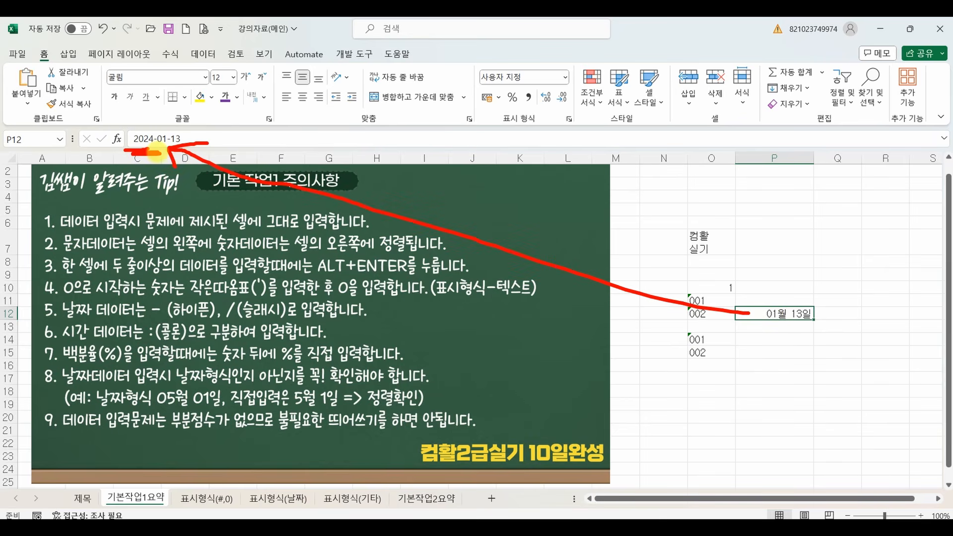
key(Escape)
Enter 1월 13일 in cell P13 as directly written text, with a space after 월.
click(772, 331)
text(1)
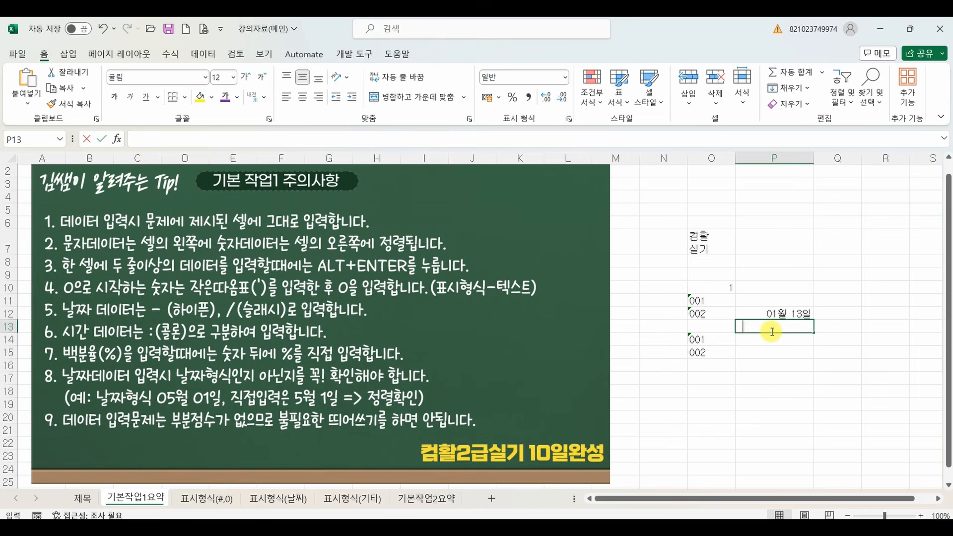
text(1월13ㅇ)
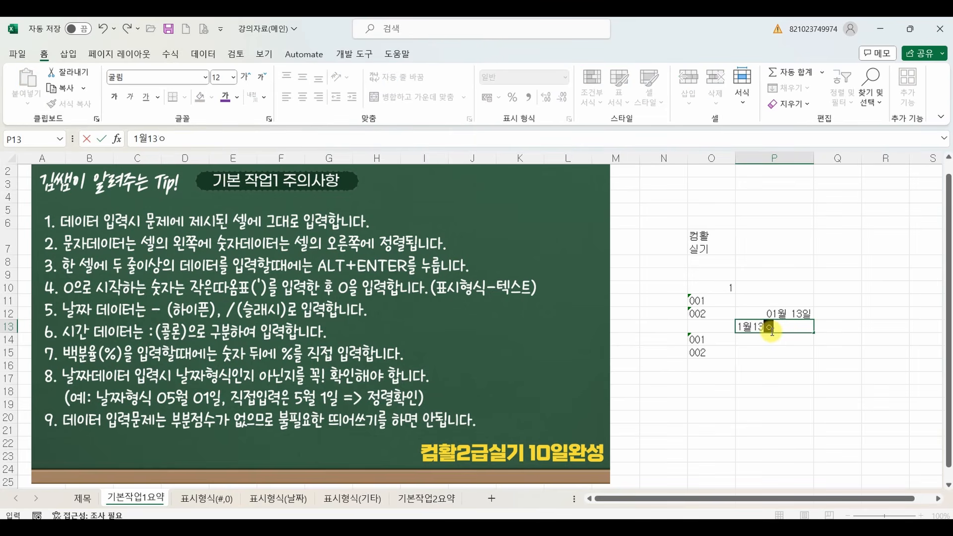
text(일)
click(753, 328)
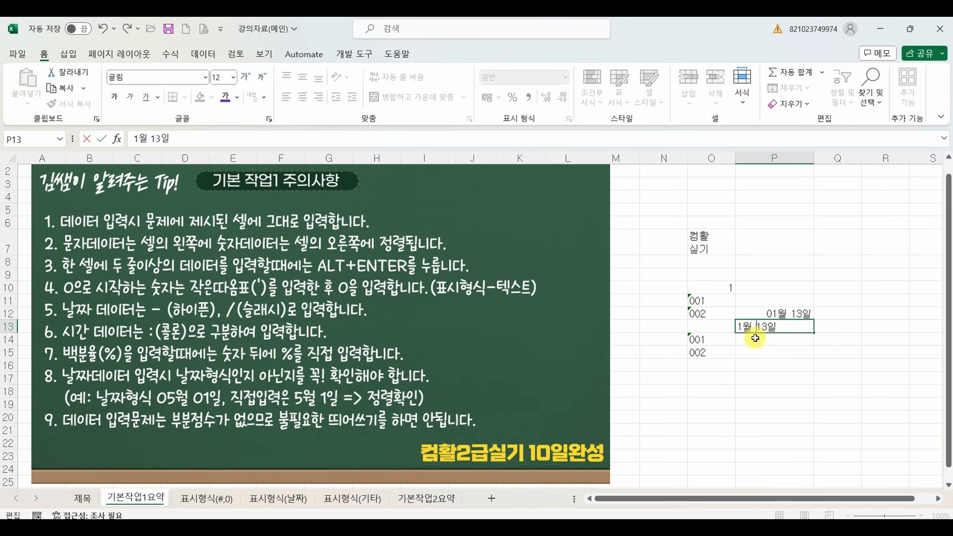
key(Return)
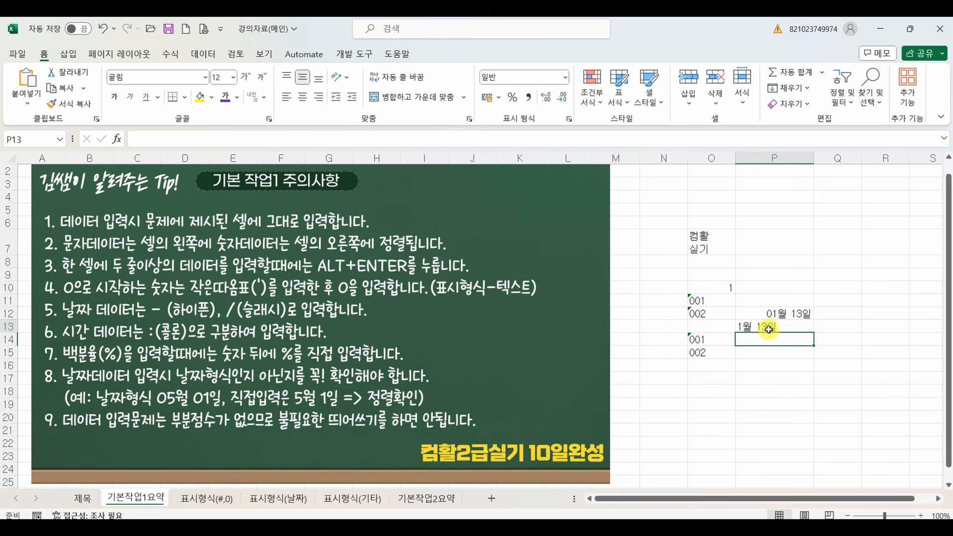
Examine the stored content of cell P13 and compare it with rule 8 on date formats.
click(756, 329)
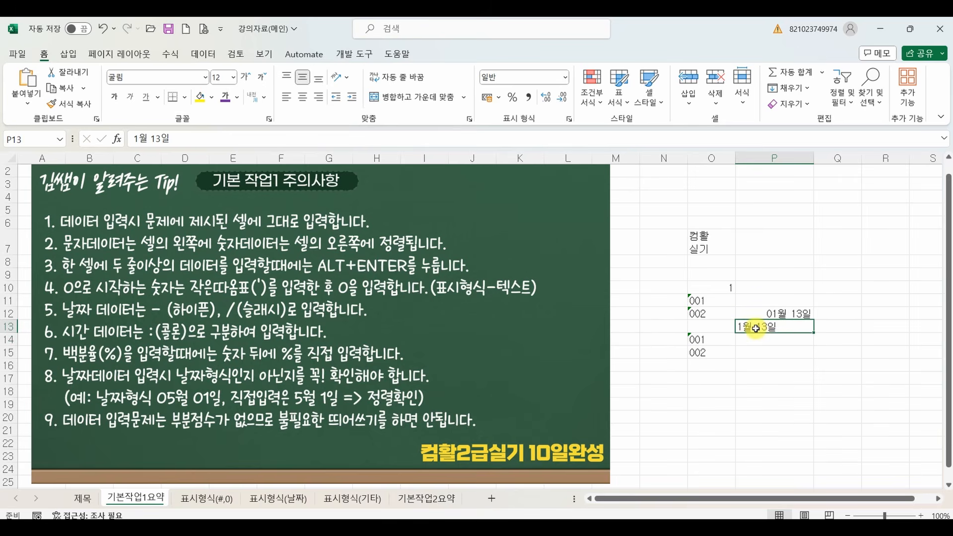
mouse_move(739, 326)
mouse_down()
mouse_move(177, 145)
mouse_move(196, 138)
mouse_up()
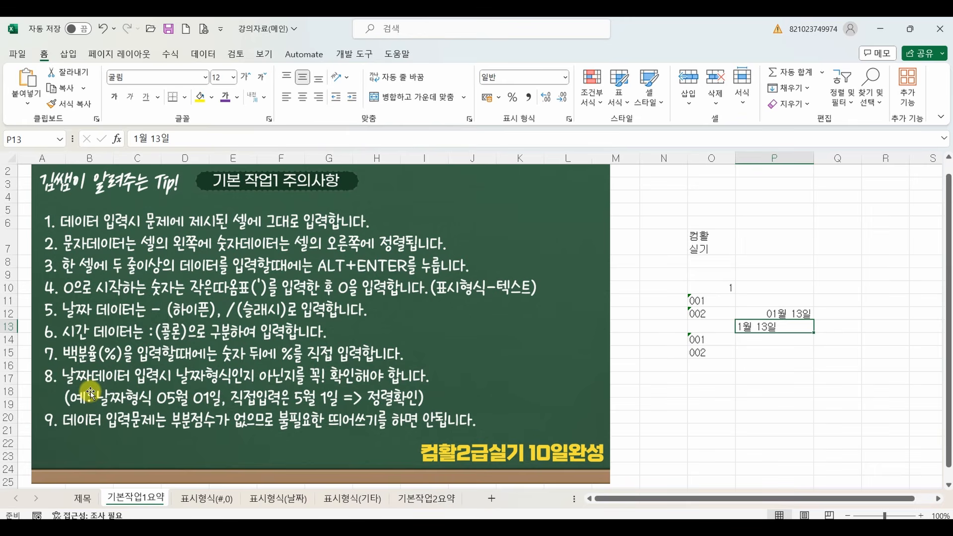
mouse_move(43, 374)
mouse_down()
mouse_move(40, 356)
mouse_move(57, 370)
mouse_up()
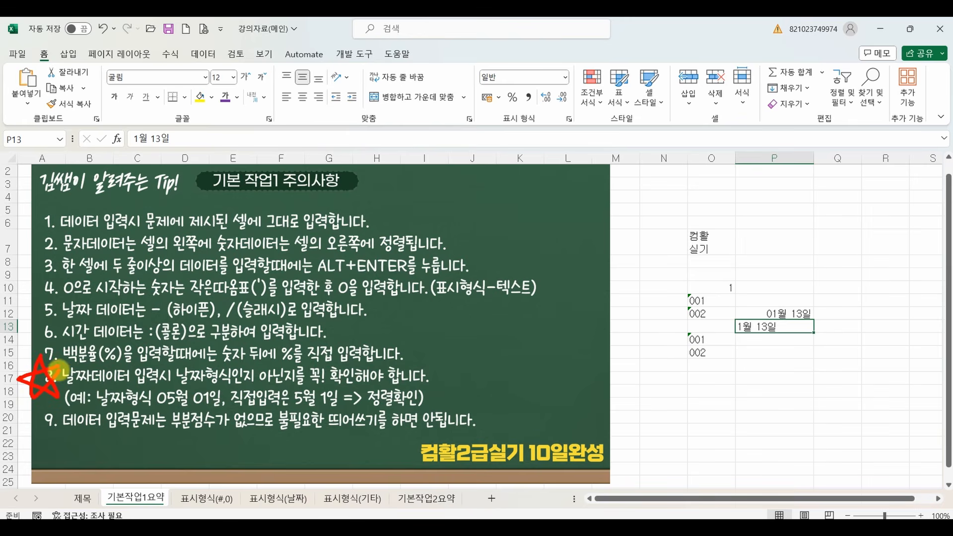
drag(144, 383, 305, 381)
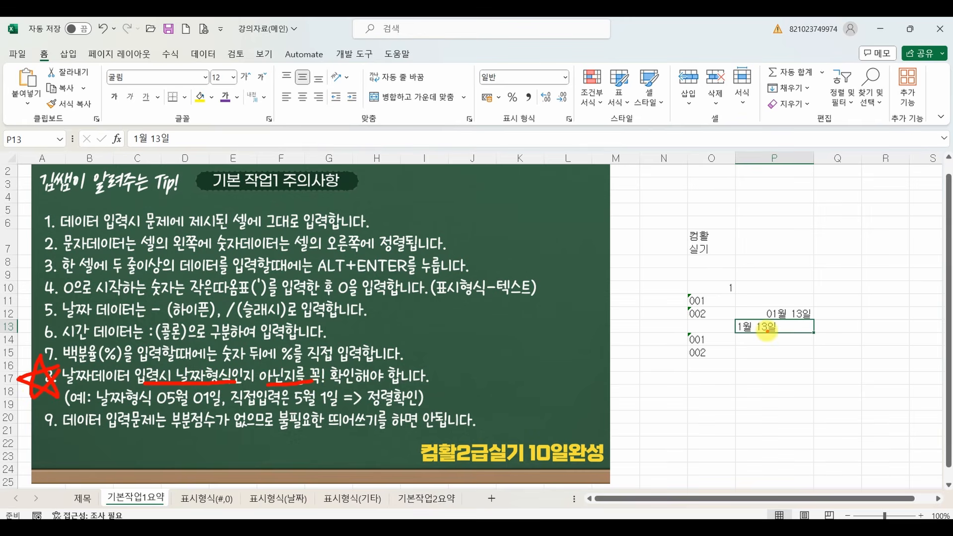
key(Escape)
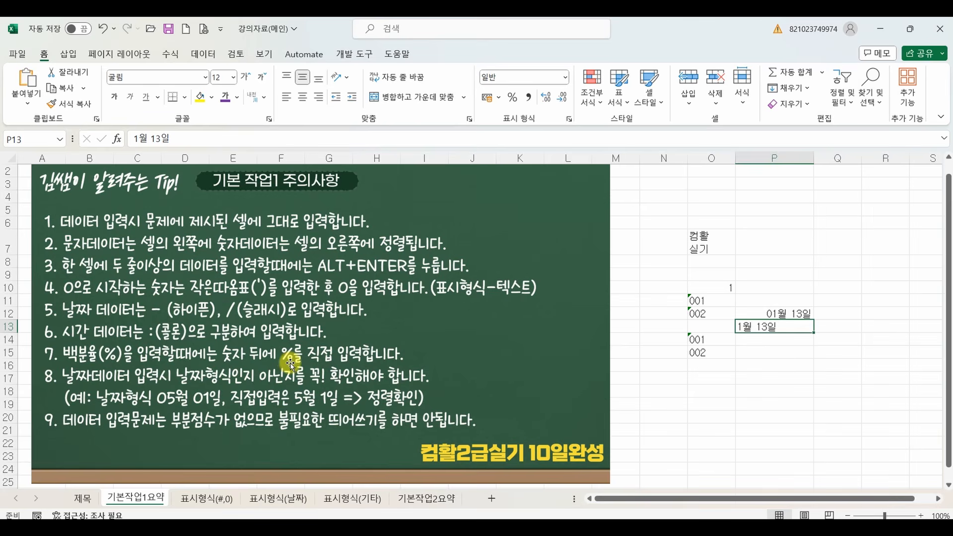
Enter 50% in cell P16, including the percent sign.
click(757, 363)
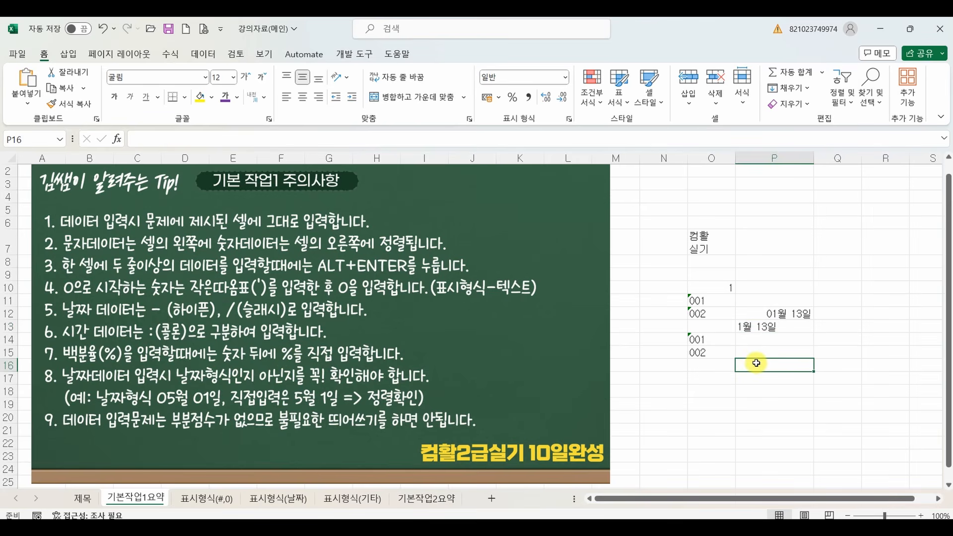
text(50%)
key(Return)
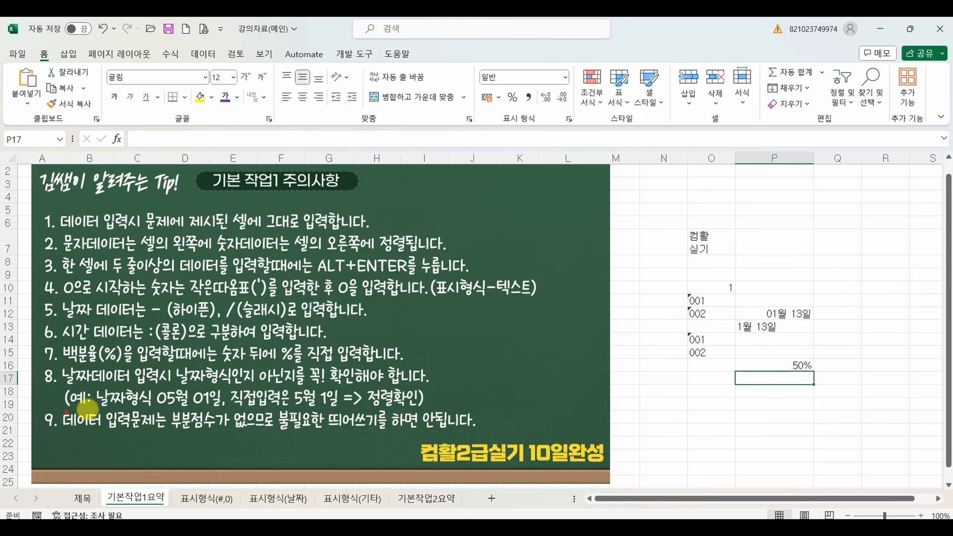
mouse_move(44, 409)
mouse_down()
mouse_move(288, 435)
mouse_move(480, 430)
mouse_up()
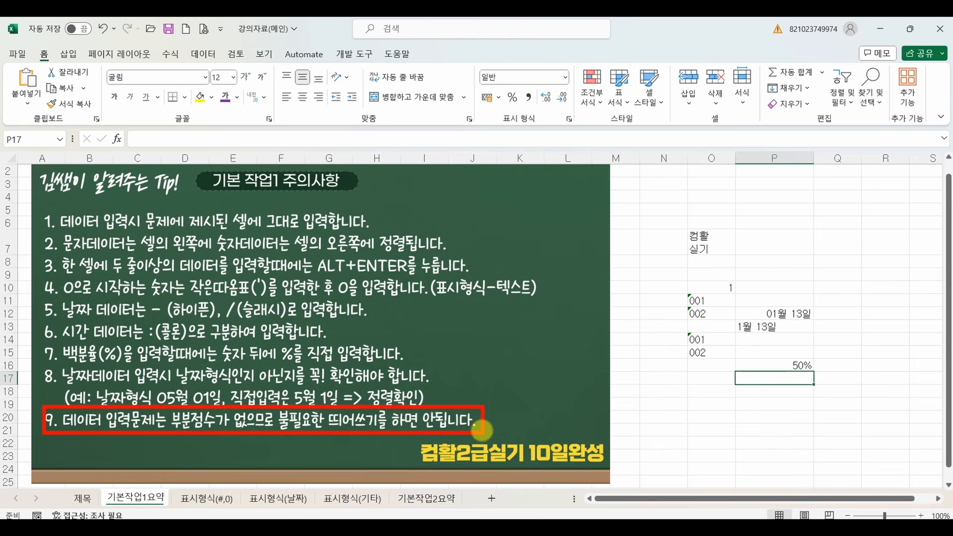
key(Escape)
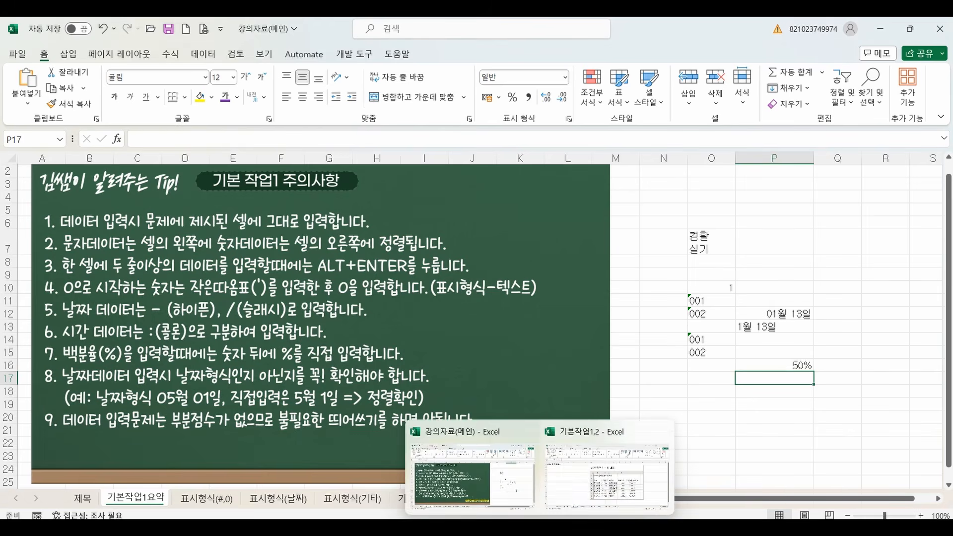
Switch to the 기본작업1,2 workbook and open its 기본작업2-1 sheet.
click(565, 480)
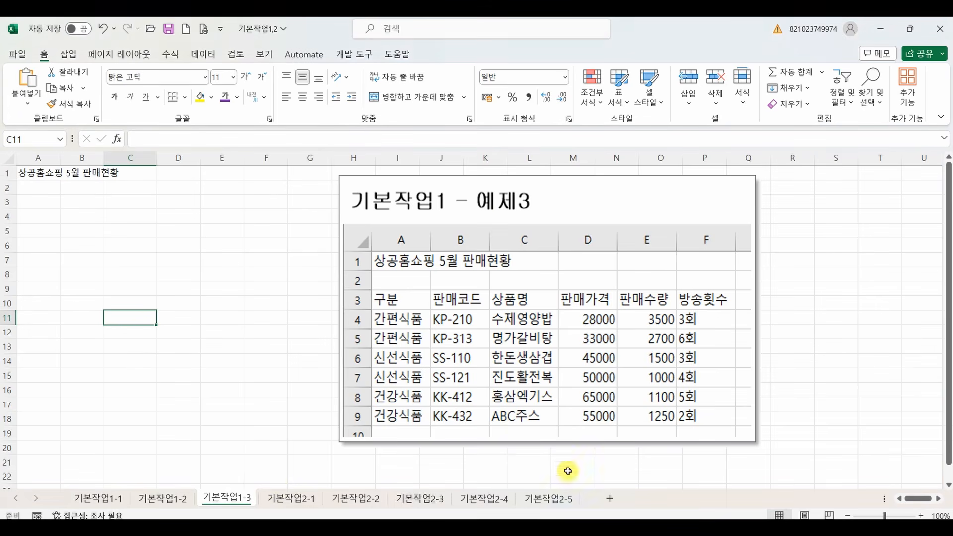
click(282, 500)
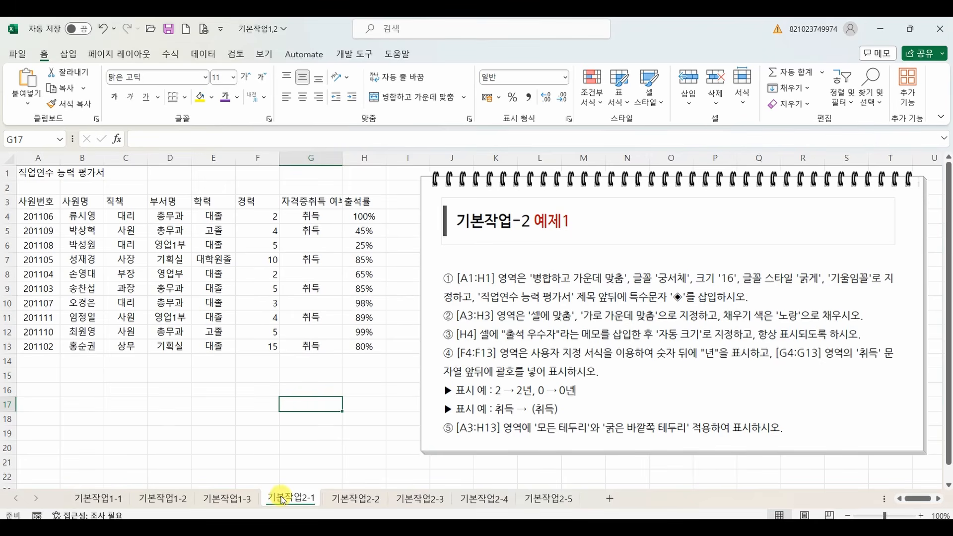
drag(259, 483, 591, 510)
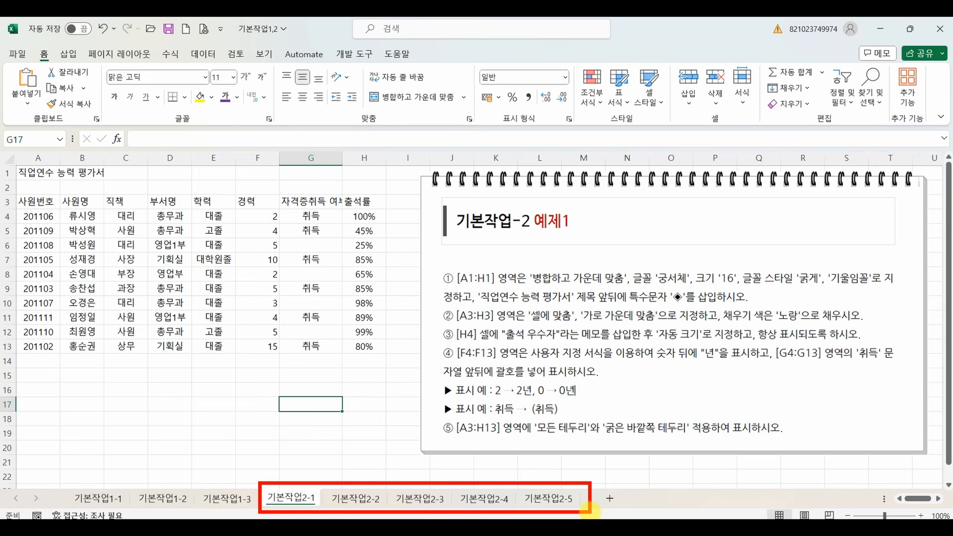
key(Escape)
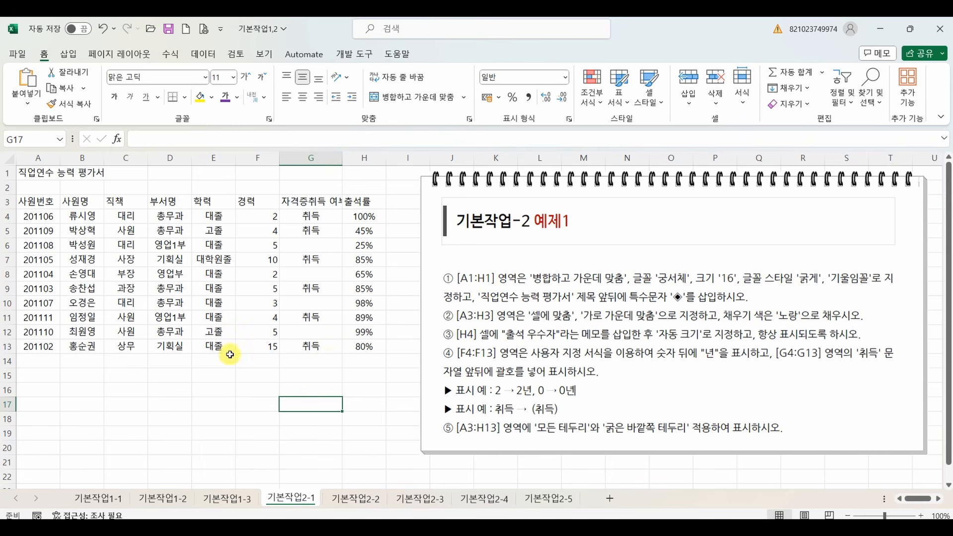
mouse_move(197, 368)
mouse_down()
mouse_move(180, 367)
mouse_move(190, 400)
mouse_move(166, 424)
mouse_up()
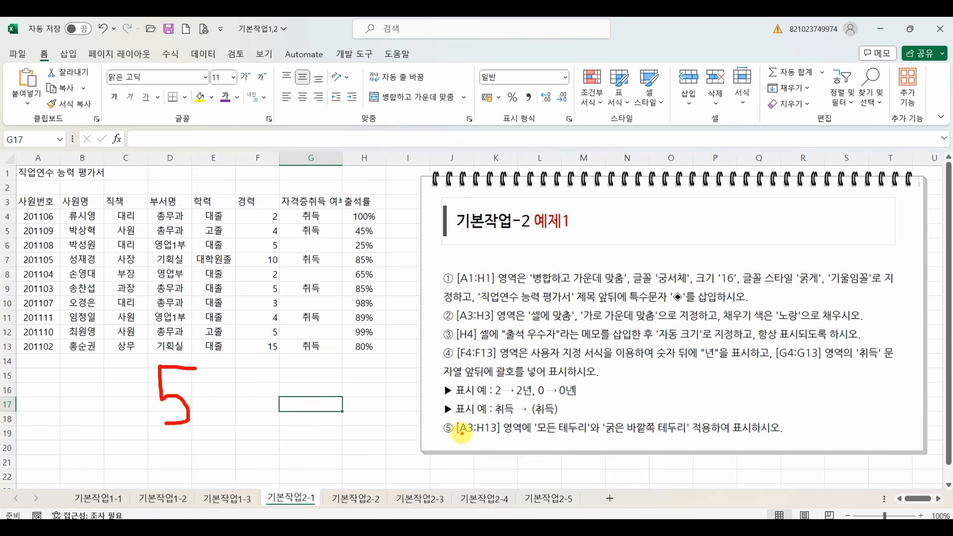
mouse_move(220, 402)
mouse_down()
mouse_move(256, 400)
mouse_move(248, 419)
mouse_up()
mouse_move(282, 388)
mouse_down()
mouse_move(318, 410)
mouse_move(342, 392)
mouse_move(375, 392)
mouse_move(360, 409)
mouse_up()
mouse_move(412, 381)
mouse_down()
mouse_move(407, 433)
mouse_move(431, 379)
mouse_up()
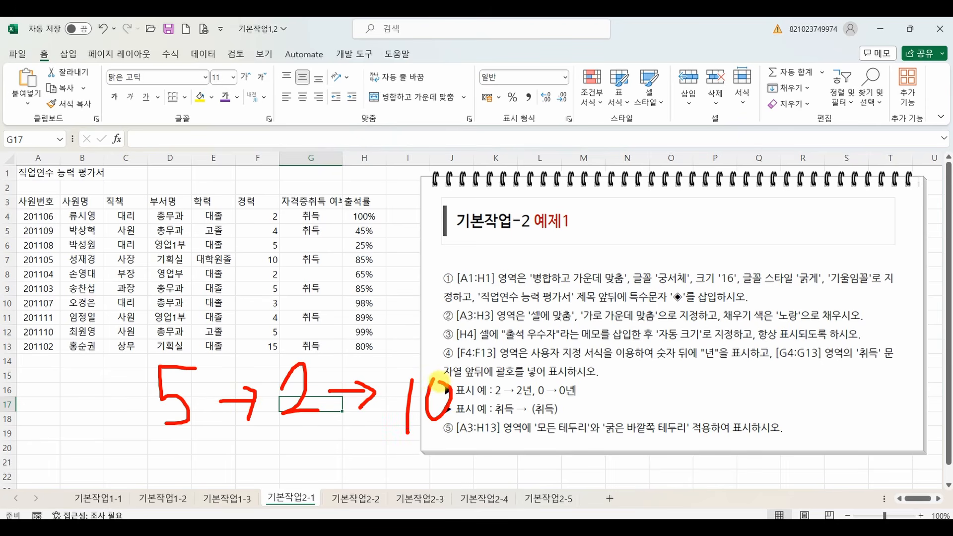
key(Escape)
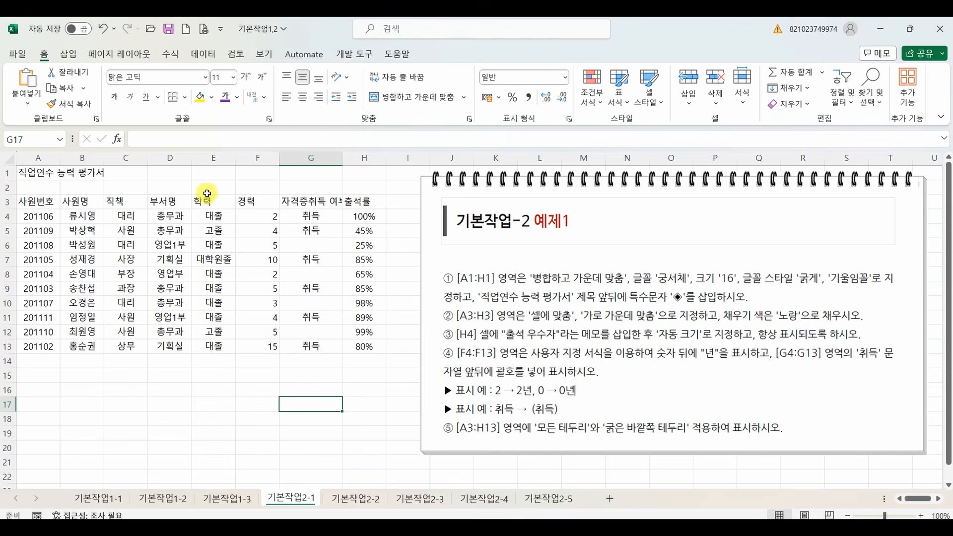
mouse_move(200, 122)
mouse_down()
mouse_move(166, 128)
mouse_move(201, 113)
mouse_move(198, 133)
mouse_up()
mouse_move(365, 133)
mouse_down()
mouse_move(357, 99)
mouse_move(383, 131)
mouse_up()
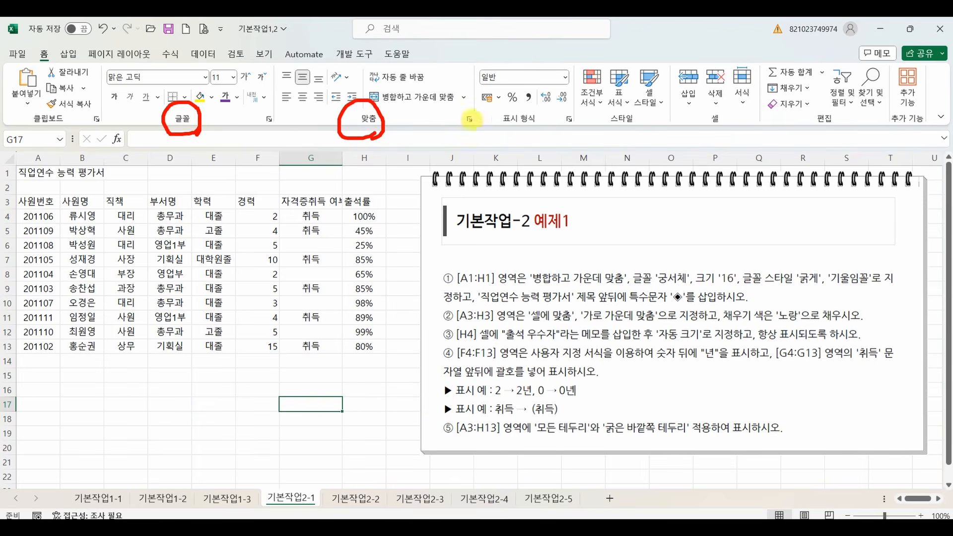
mouse_move(541, 117)
mouse_down()
mouse_move(490, 133)
mouse_move(524, 138)
mouse_up()
mouse_move(632, 131)
mouse_down()
mouse_move(650, 105)
mouse_move(633, 131)
mouse_up()
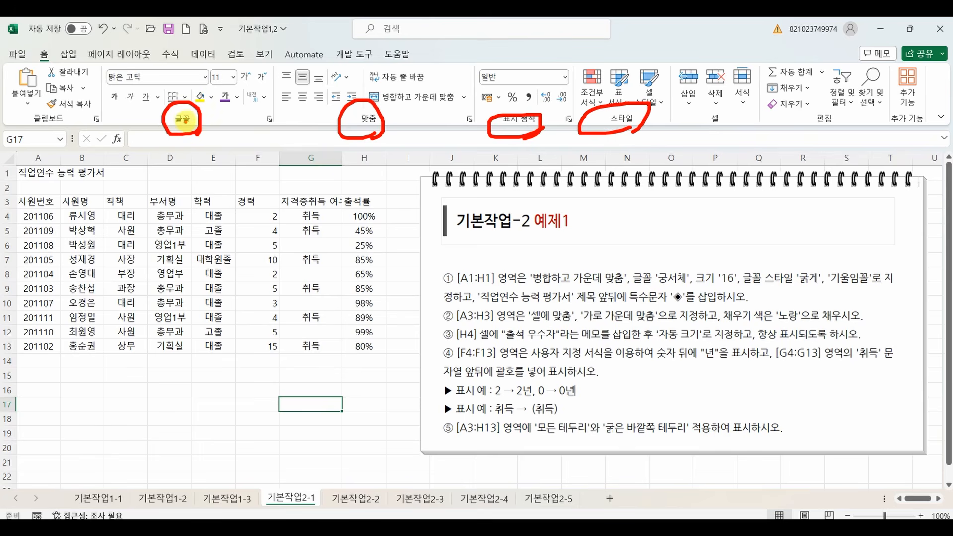
key(Escape)
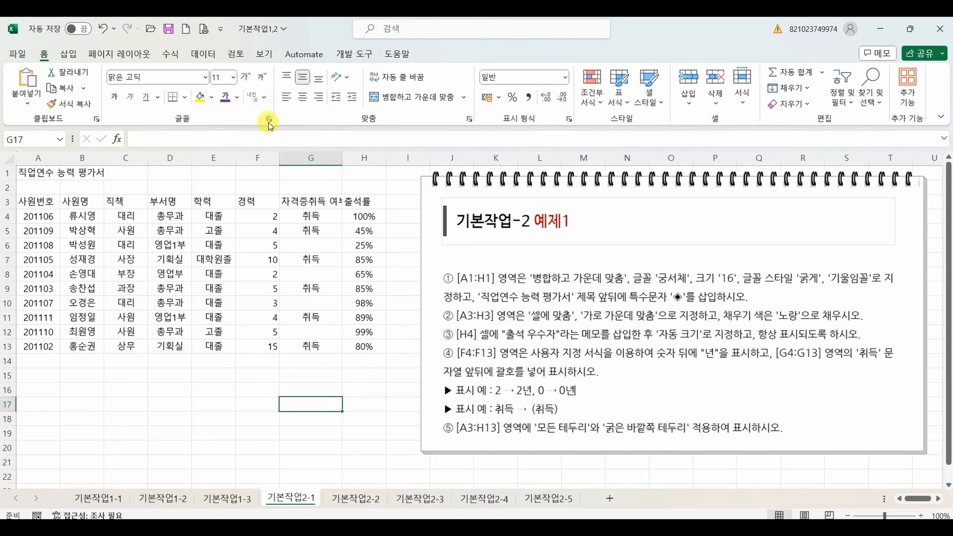
Open the 셀 서식 dialog for an empty cell, F8 and E10 to view its settings, closing it each time without changes.
click(271, 124)
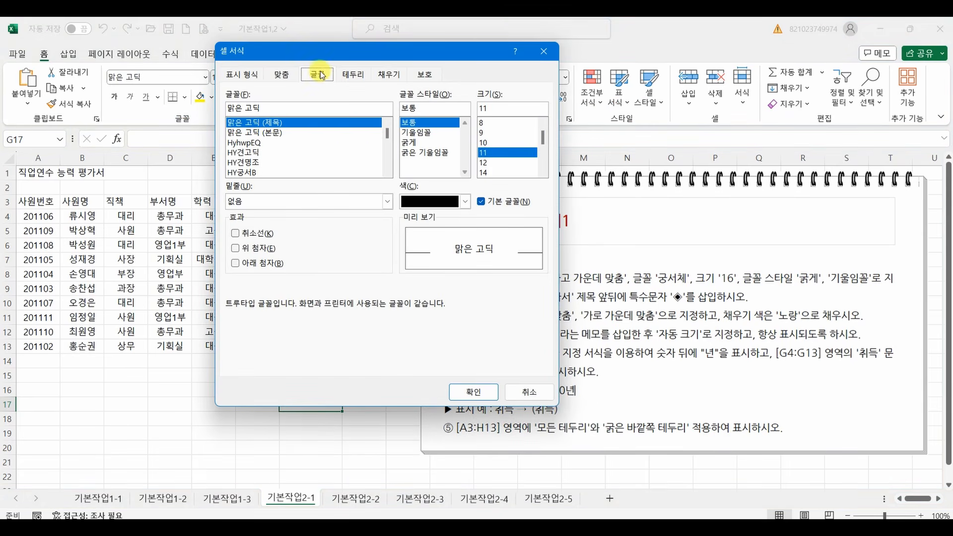
click(529, 392)
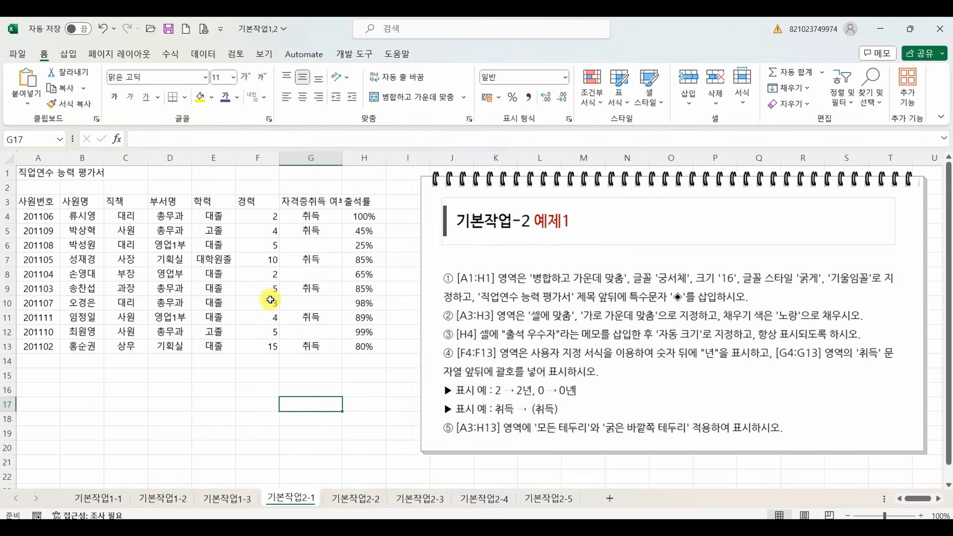
right_click(262, 282)
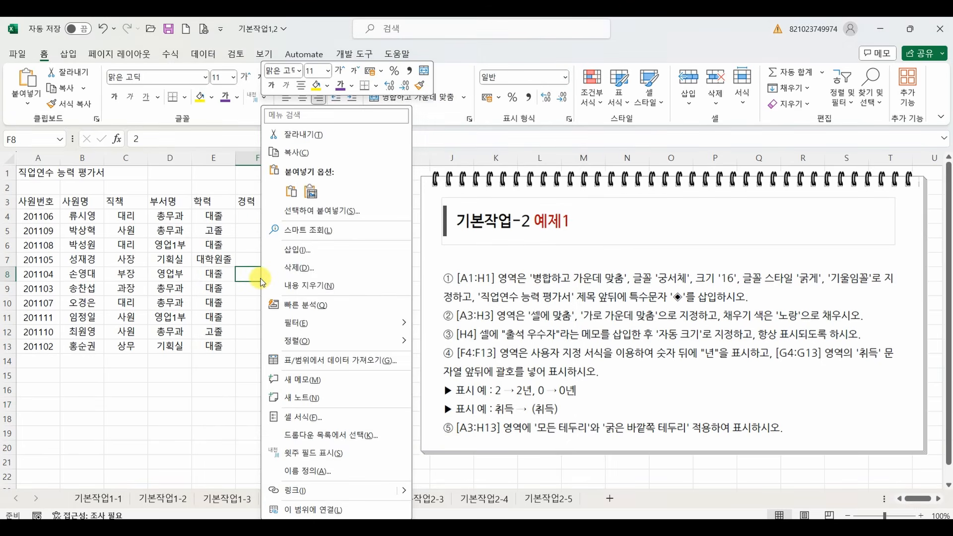
click(304, 417)
click(450, 503)
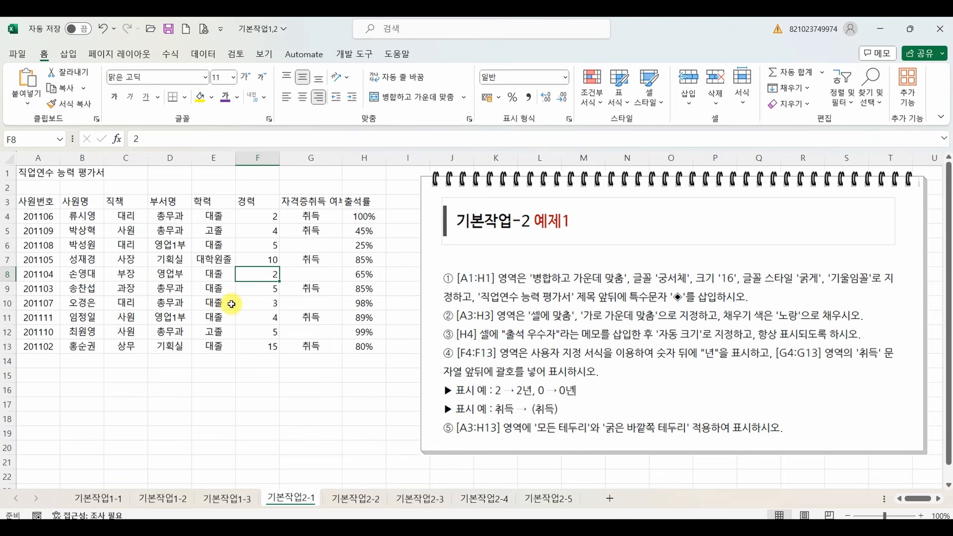
right_click(229, 304)
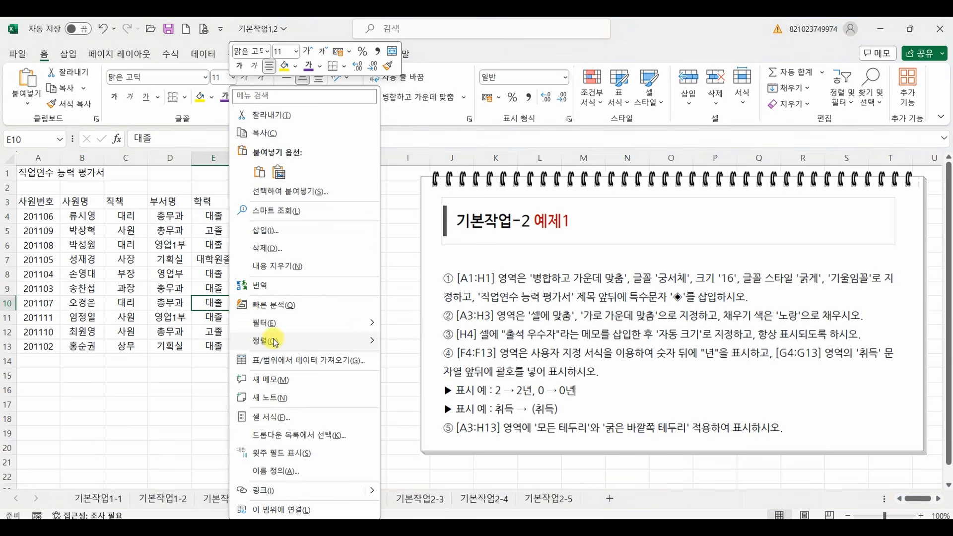
click(302, 417)
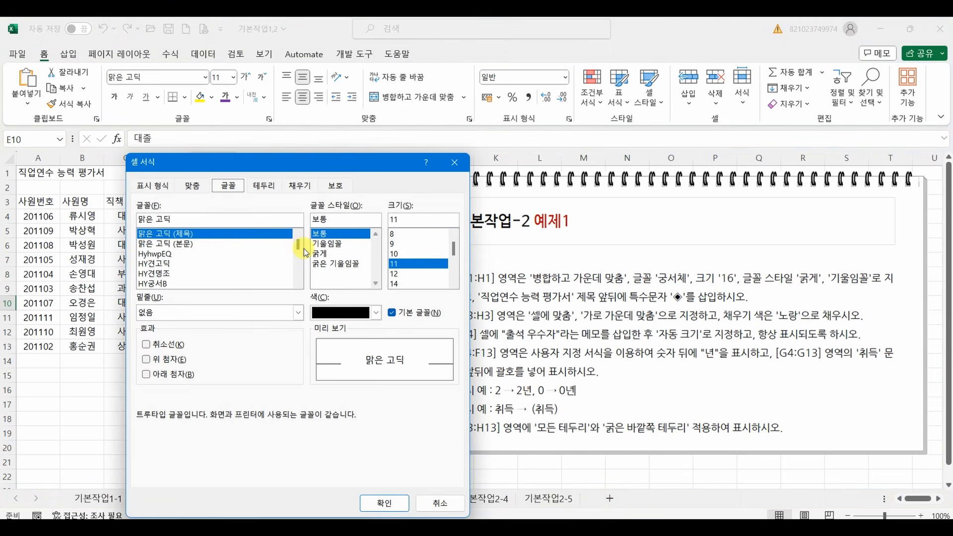
click(447, 504)
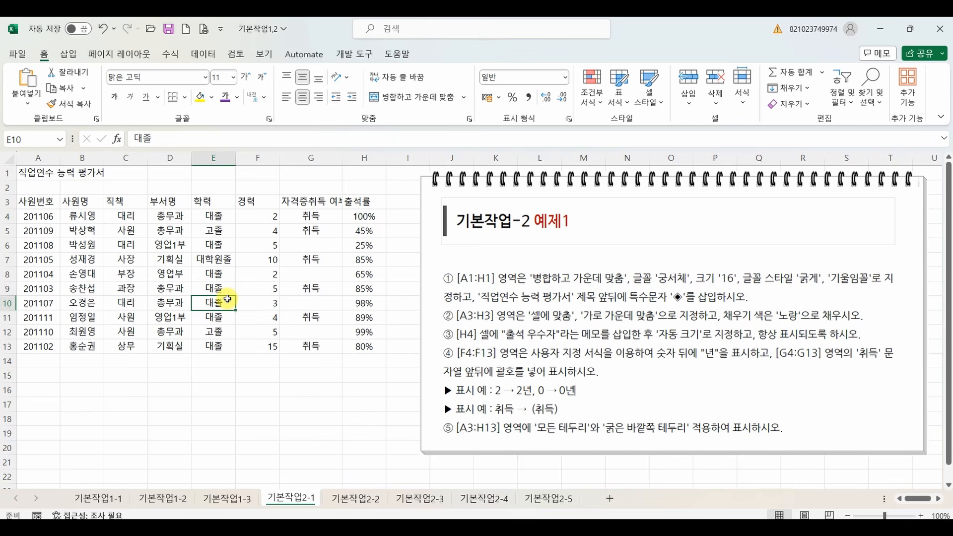
Merge and center the title across A1:H1.
drag(40, 173, 356, 177)
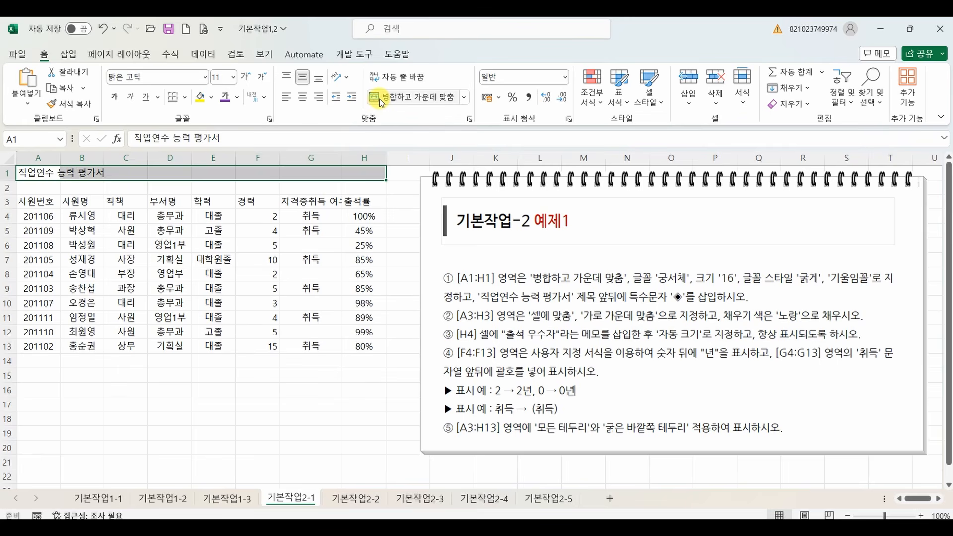
click(381, 102)
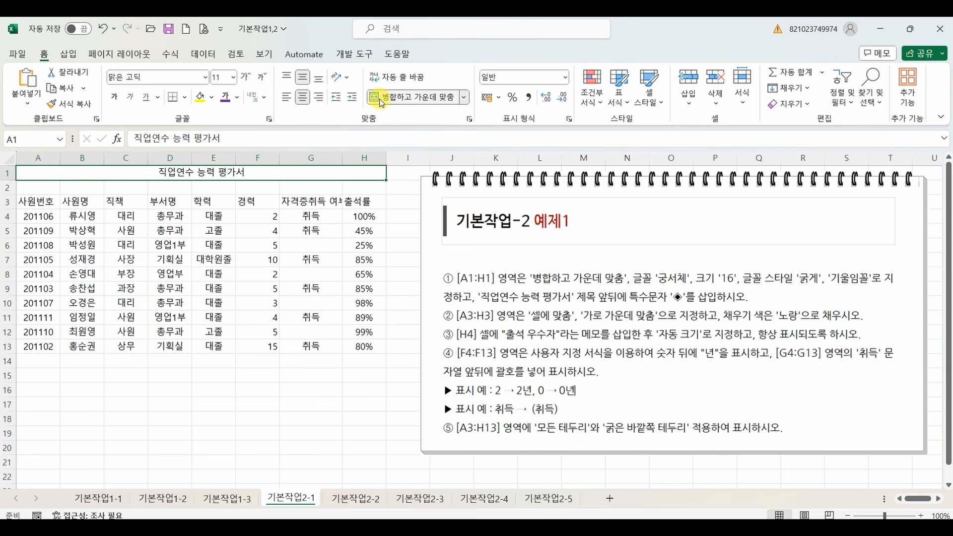
click(381, 99)
click(382, 99)
Format the merged title in the 궁서체 font at size 16, with bold and italic applied.
click(206, 78)
text(궁서체)
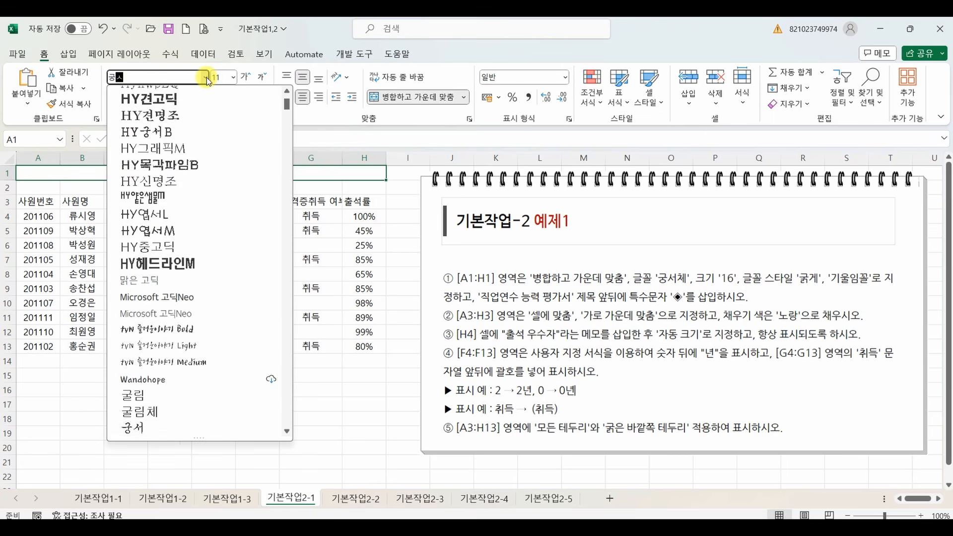
key(Return)
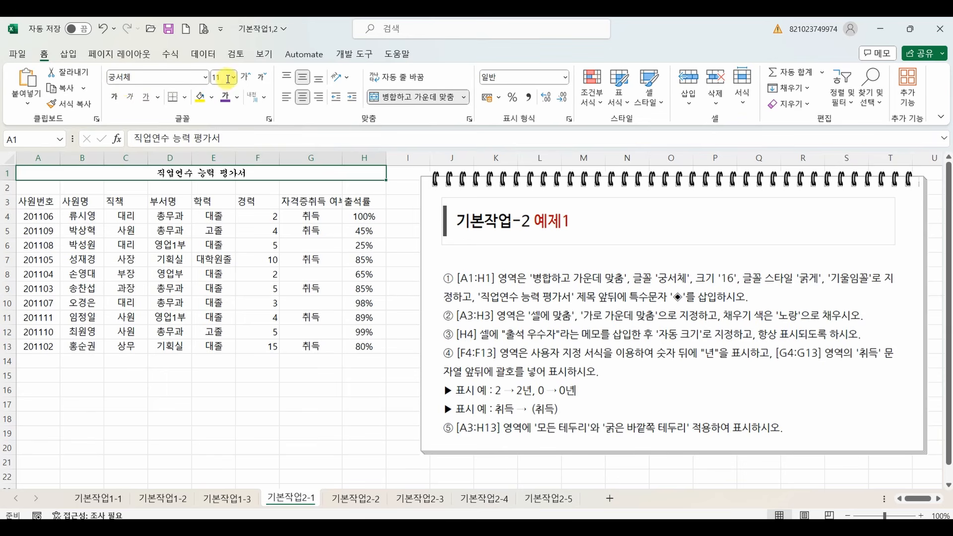
click(233, 78)
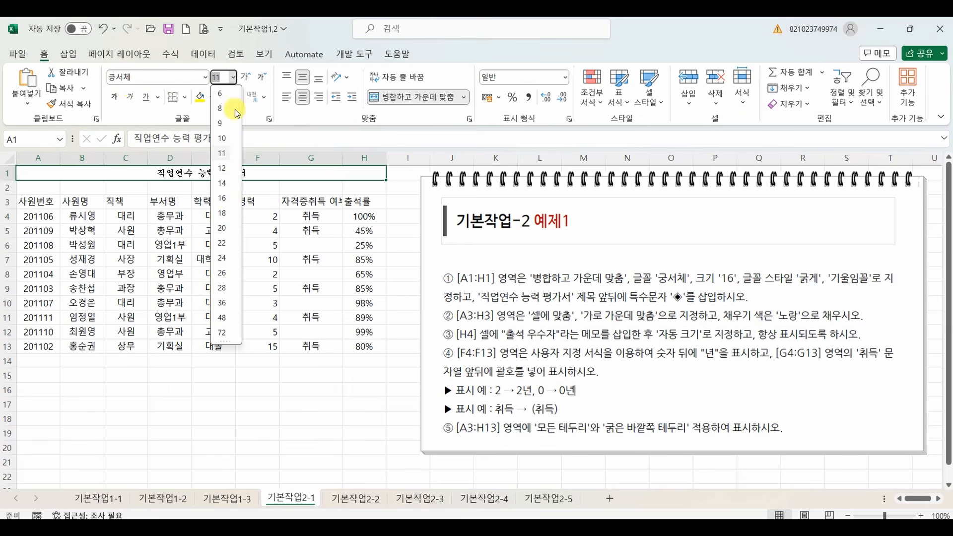
click(231, 200)
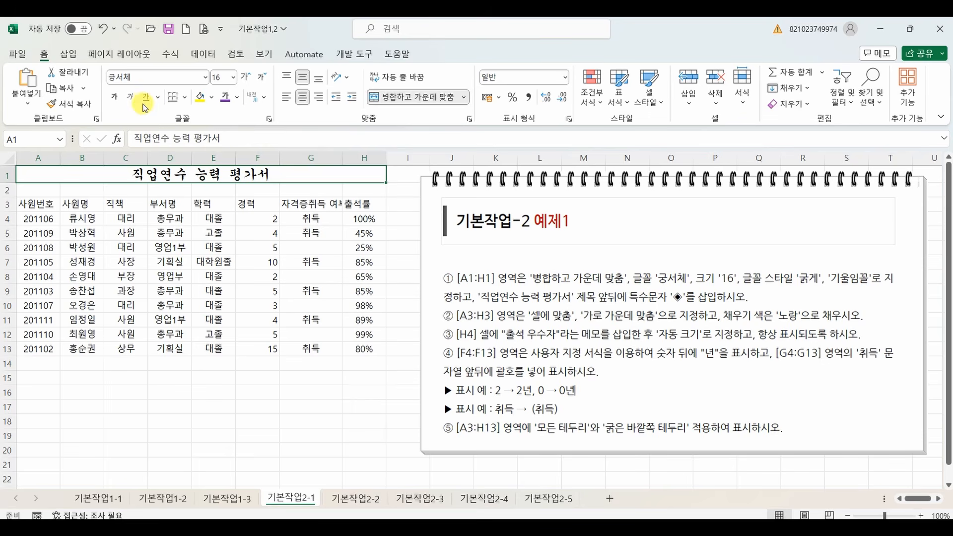
click(117, 99)
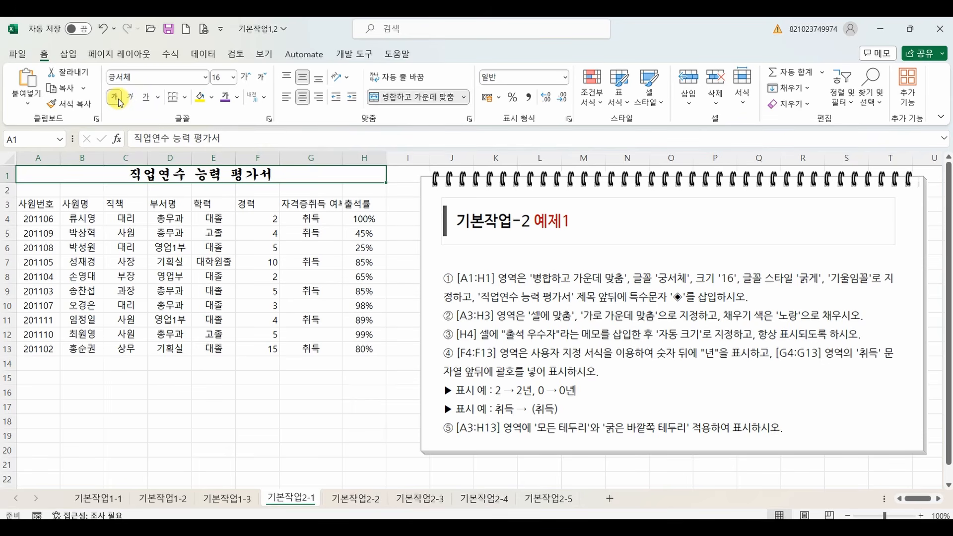
click(131, 99)
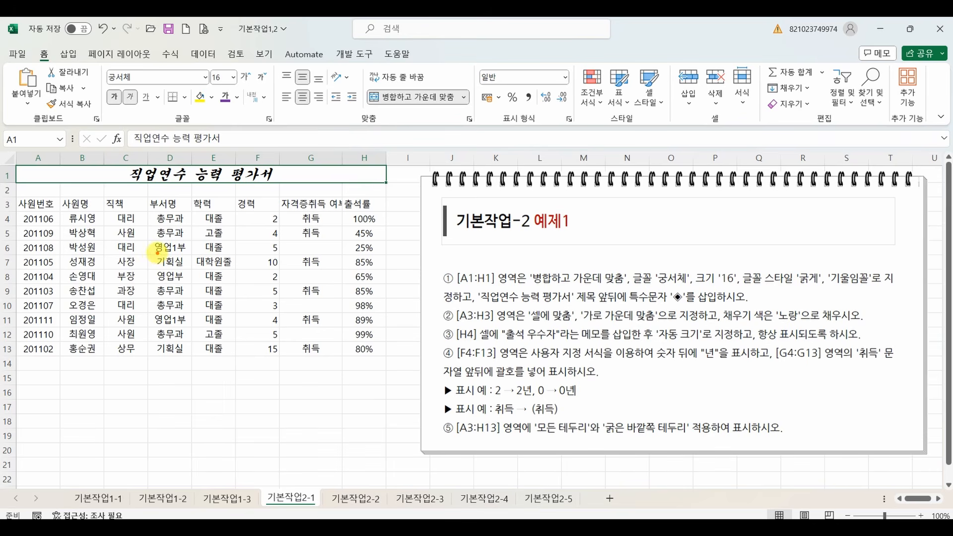
mouse_move(157, 253)
mouse_down()
mouse_move(197, 290)
mouse_move(262, 277)
mouse_up()
drag(244, 260, 244, 309)
drag(285, 253, 306, 246)
drag(282, 262, 309, 256)
drag(294, 264, 322, 276)
mouse_move(322, 264)
mouse_down()
mouse_move(338, 263)
mouse_move(299, 305)
mouse_move(338, 298)
mouse_up()
mouse_move(326, 248)
mouse_down()
mouse_move(348, 244)
mouse_move(348, 276)
mouse_move(368, 289)
mouse_up()
mouse_move(376, 242)
mouse_down()
mouse_move(376, 293)
mouse_move(400, 271)
mouse_up()
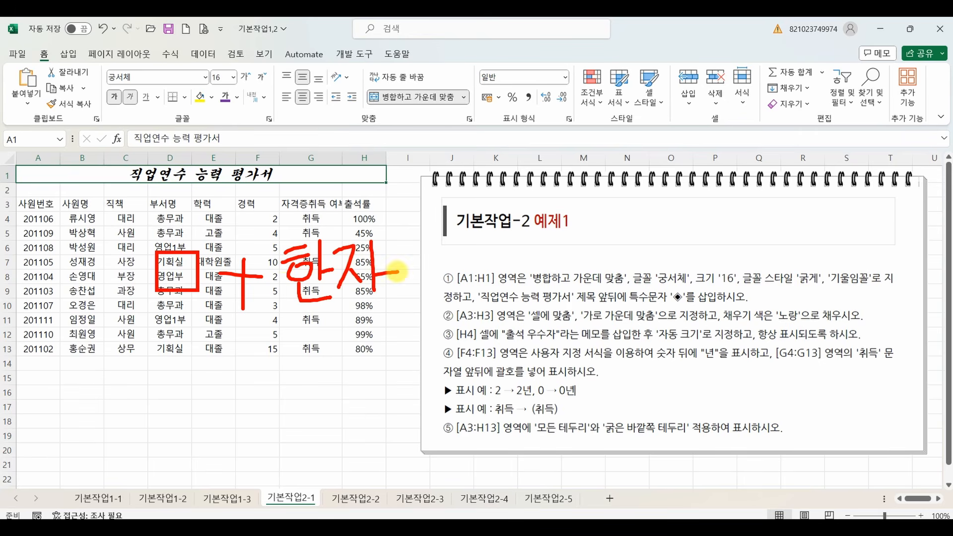
mouse_move(215, 313)
mouse_down()
mouse_move(176, 322)
mouse_move(191, 243)
mouse_move(204, 331)
mouse_up()
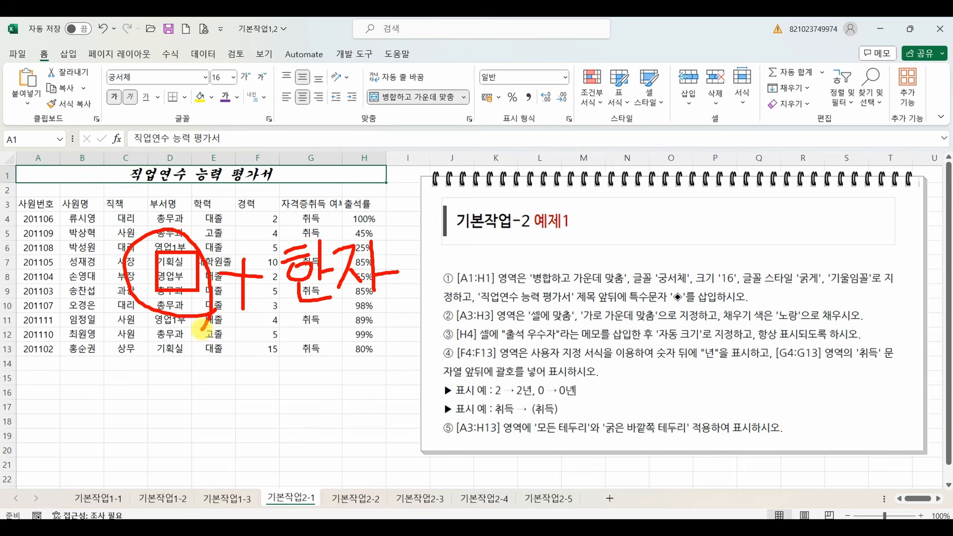
key(Escape)
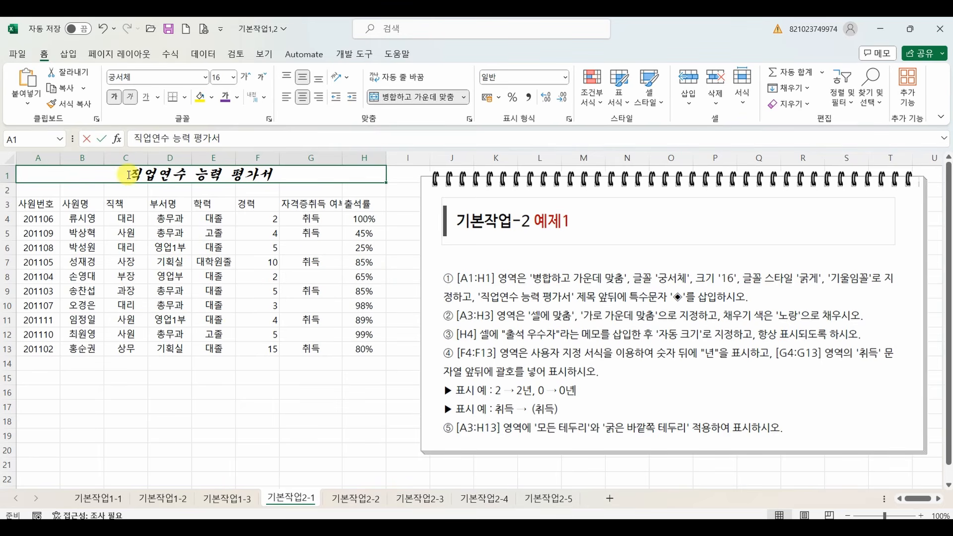
Insert the special character ◈ in front of the title text 직업연수 능력 평가서 in A1.
double_click(129, 175)
text(ㅁ)
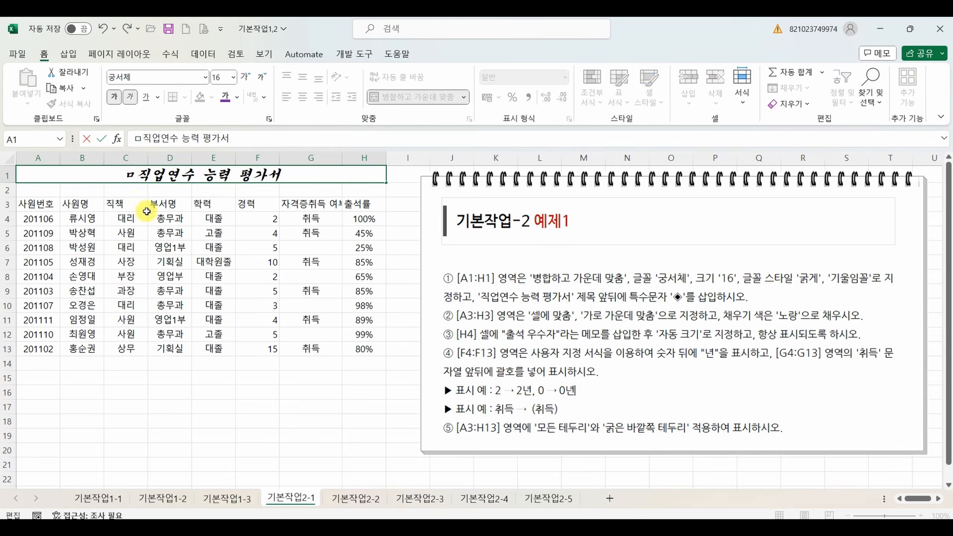
key(Hangul_Hanja)
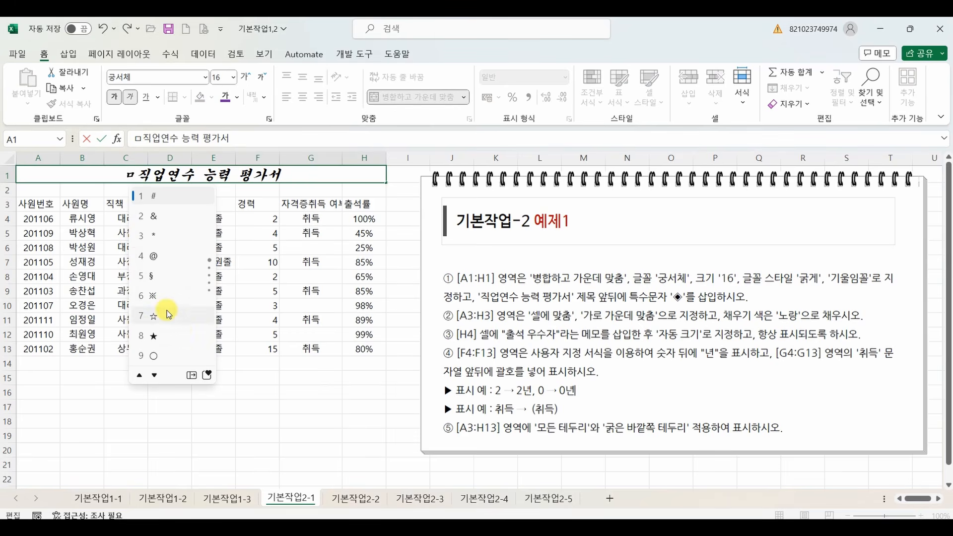
key(Tab)
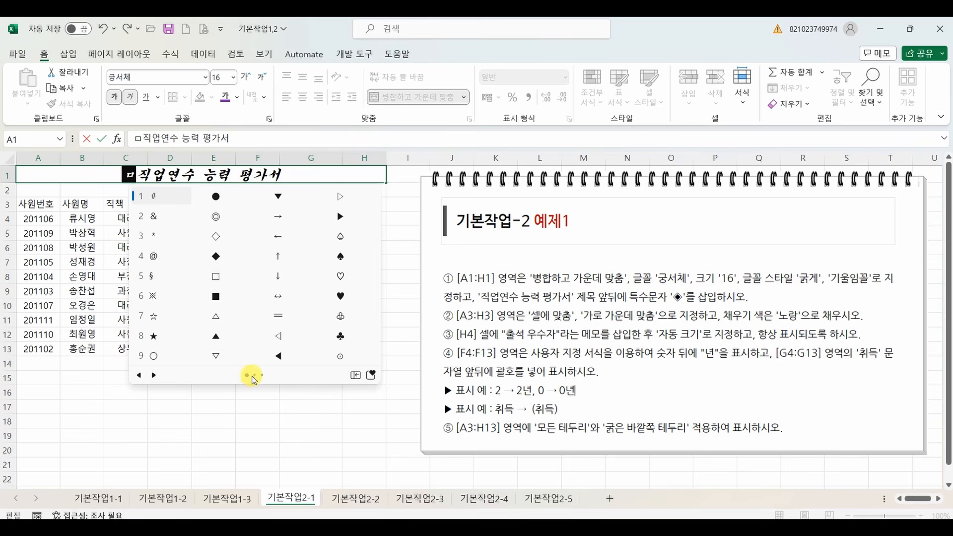
key(Down)
key(Down)
key(Up)
key(Up)
click(153, 376)
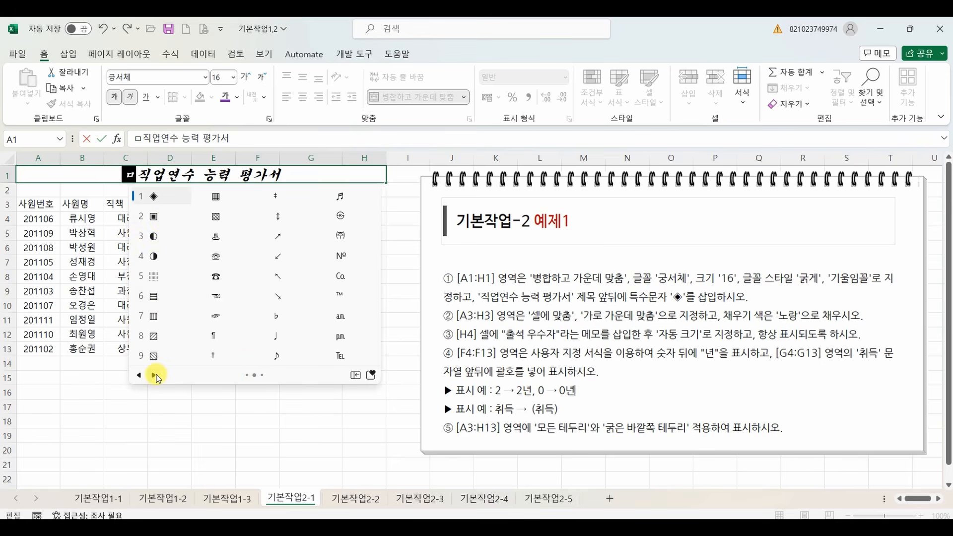
click(155, 198)
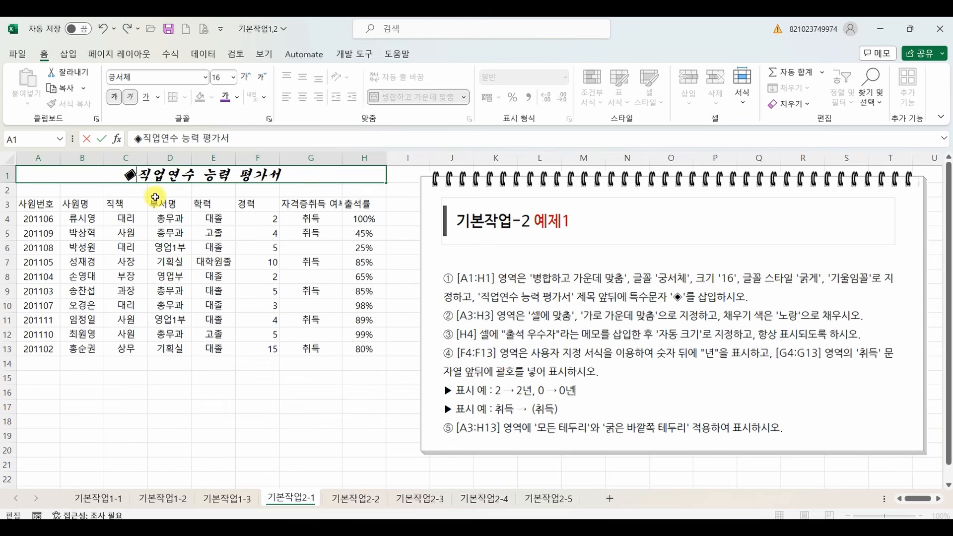
Append the special character ◈ after the title text 직업연수 능력 평가서 in A1.
click(283, 176)
text(ㅁ)
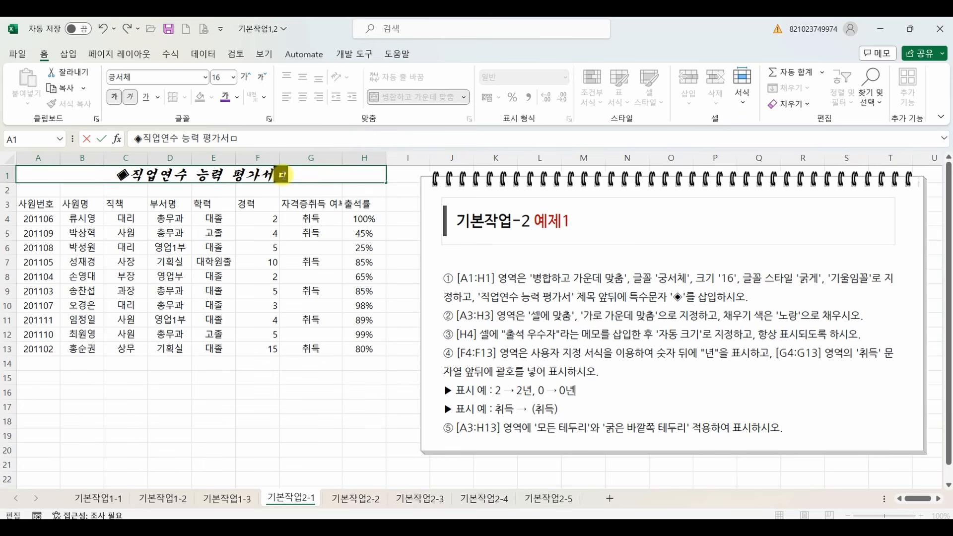
key(Hangul_Hanja)
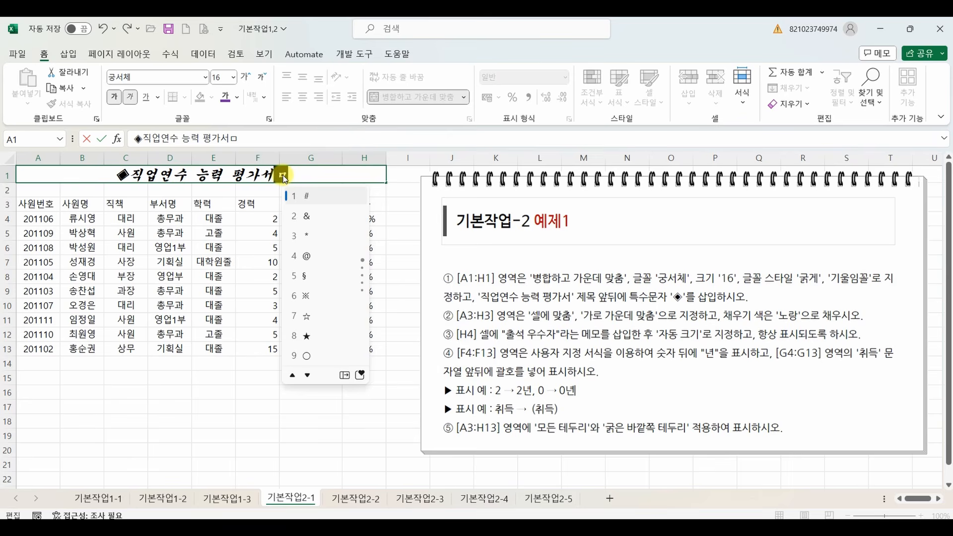
key(Tab)
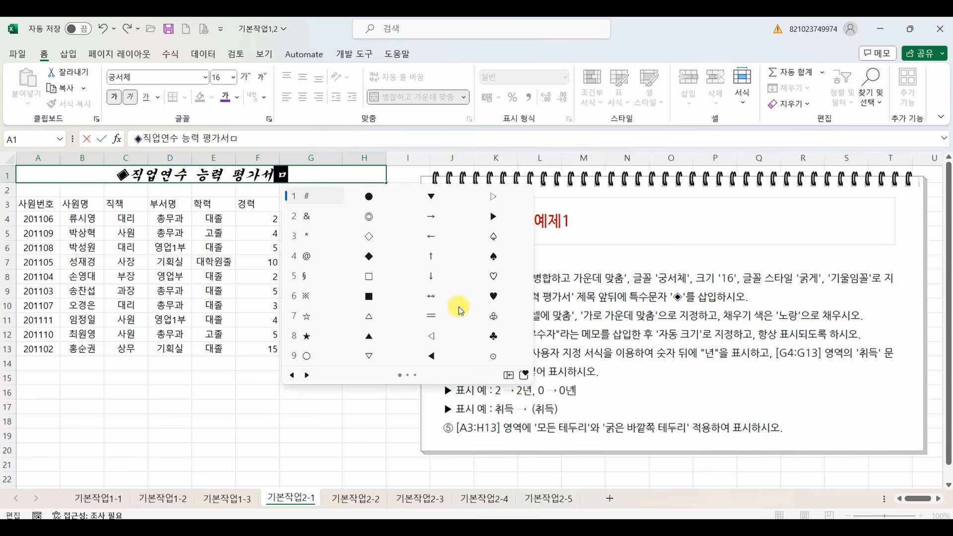
click(307, 375)
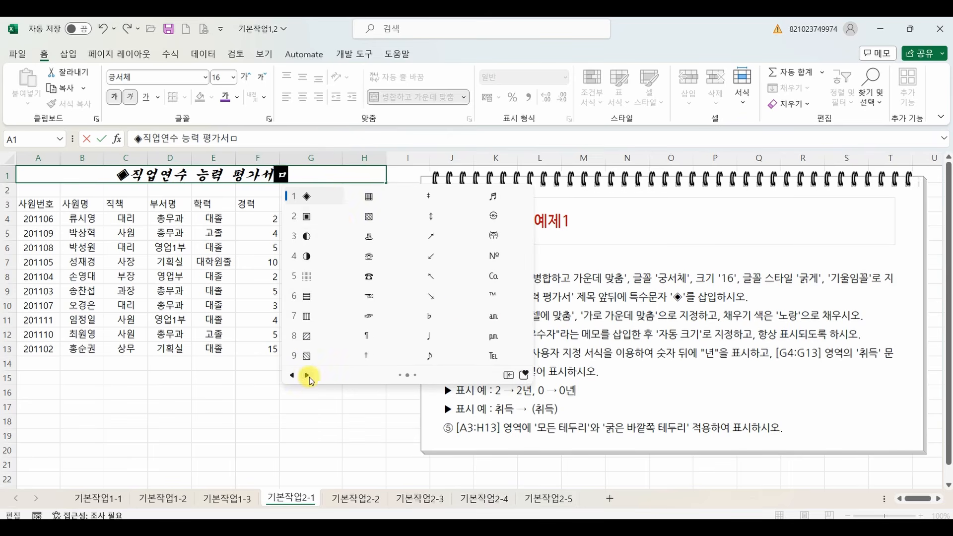
click(307, 198)
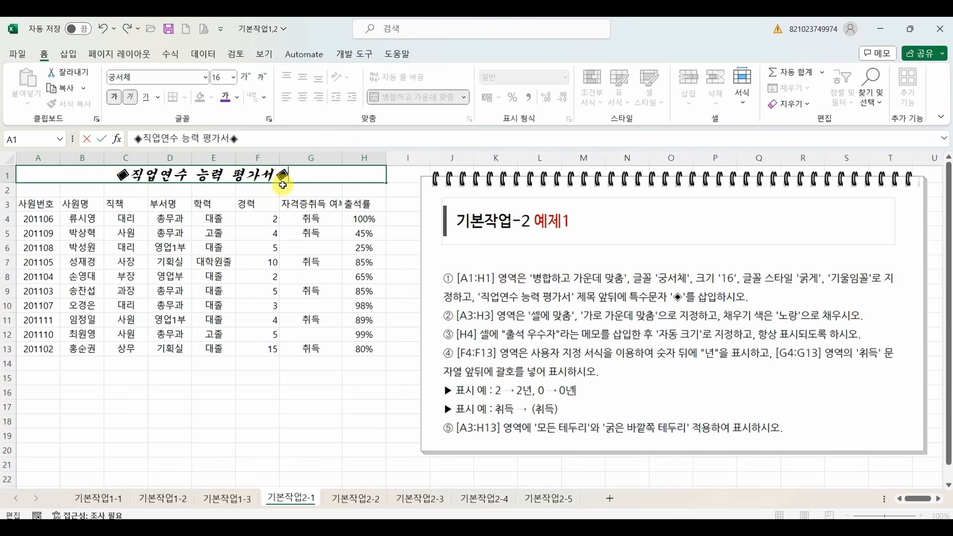
click(247, 248)
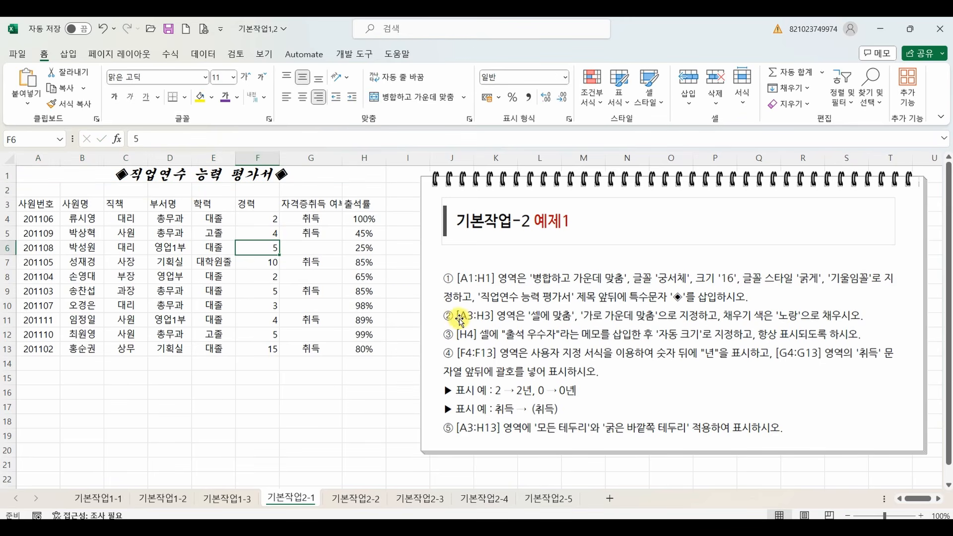
Format the header cells A3:H3 with 셀에 맞춤 and horizontal alignment 가운데, and fill them with the standard yellow.
drag(39, 204, 362, 207)
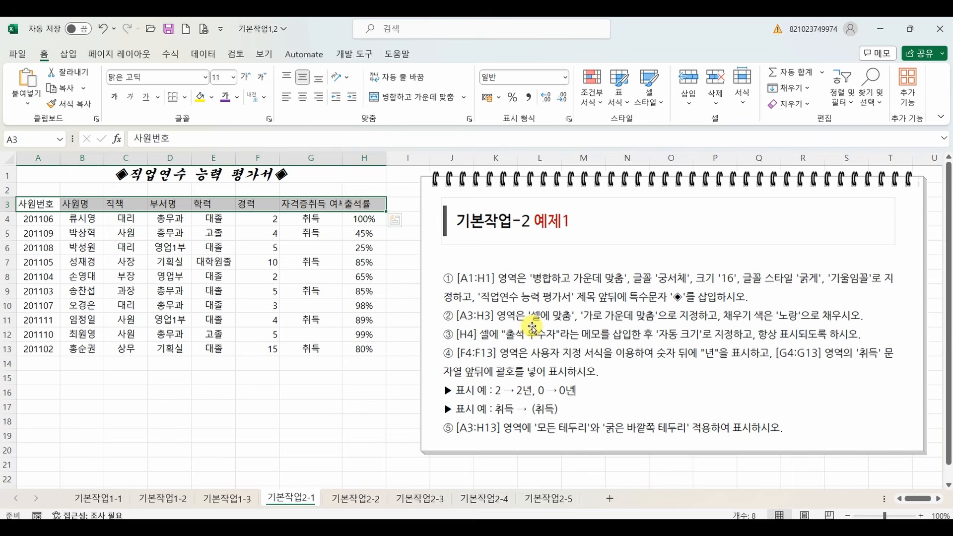
click(311, 205)
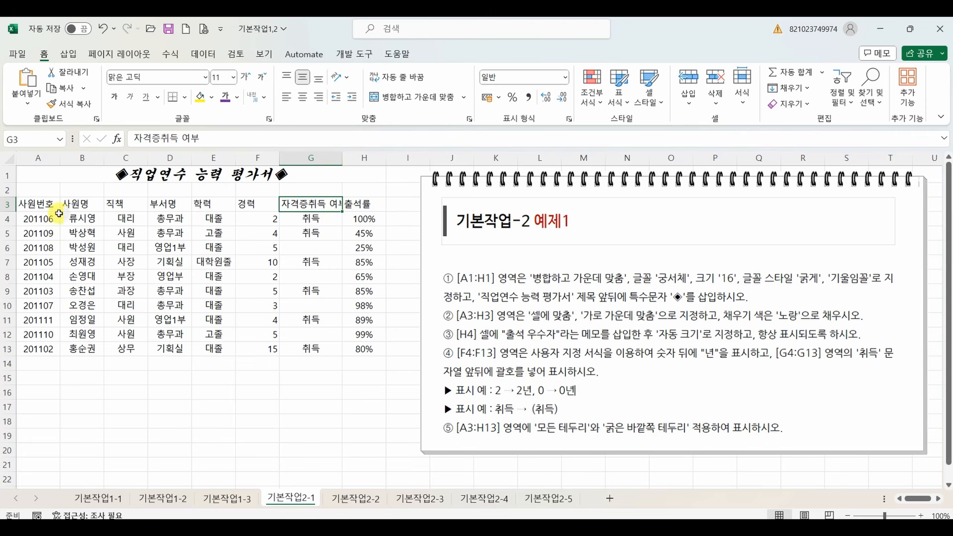
drag(35, 205, 355, 204)
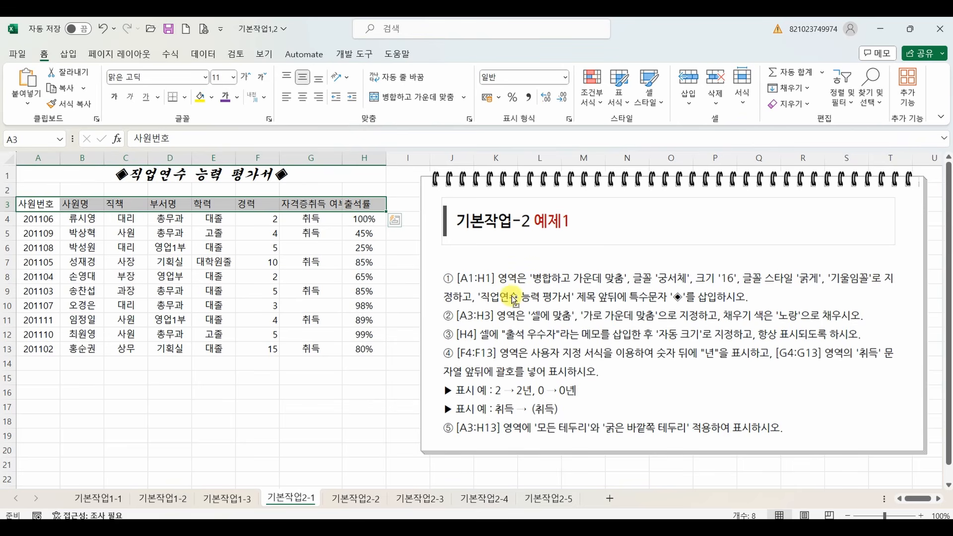
drag(529, 307, 664, 328)
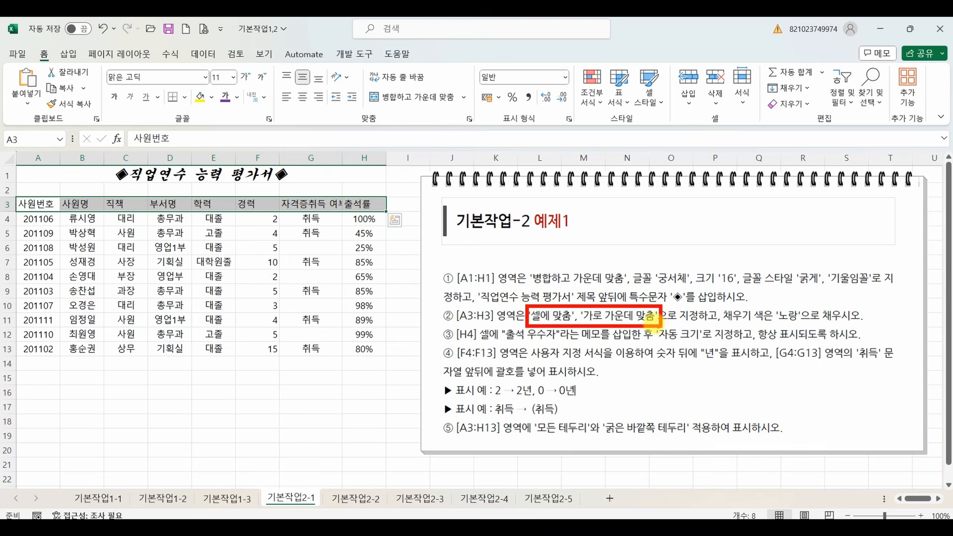
mouse_move(382, 115)
mouse_down()
mouse_move(345, 130)
mouse_move(384, 130)
mouse_up()
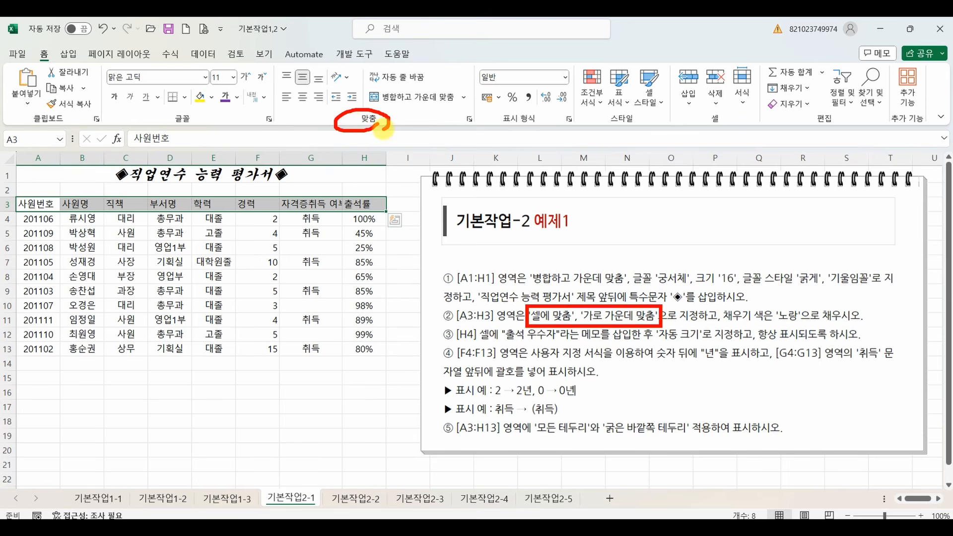
key(Escape)
click(470, 119)
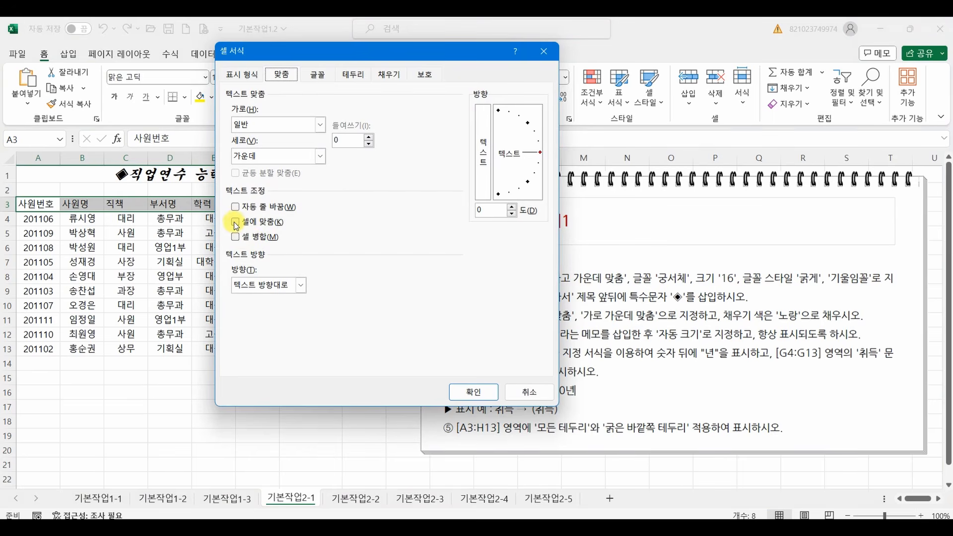
click(235, 222)
drag(293, 55, 130, 151)
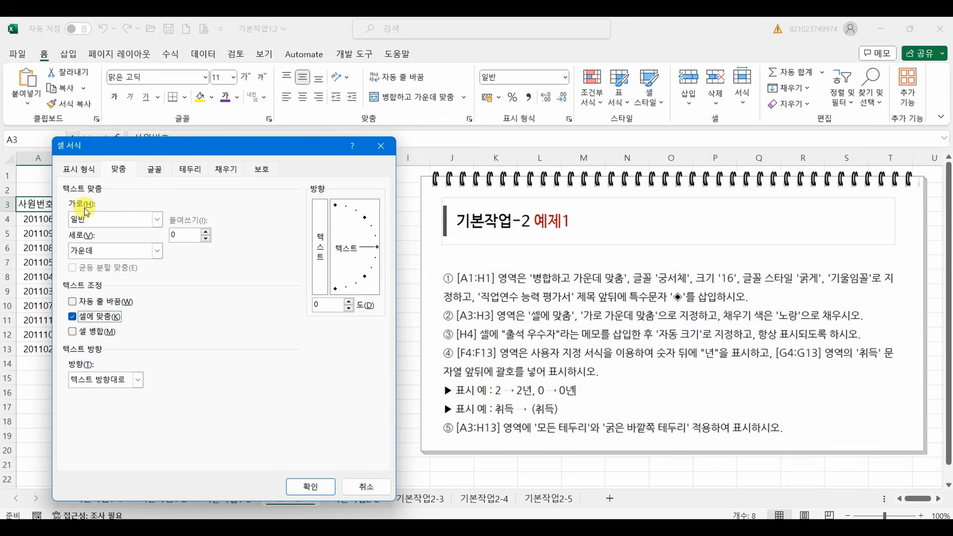
click(79, 219)
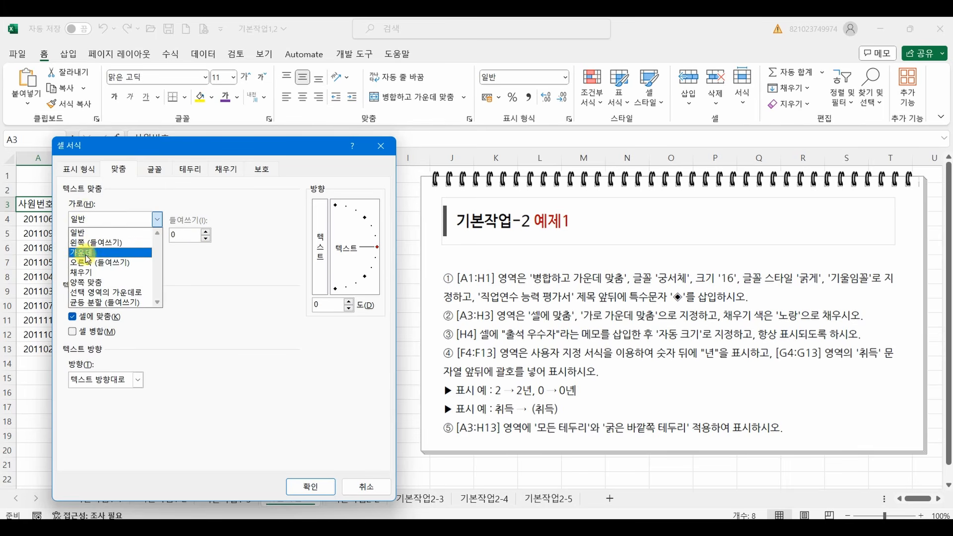
click(94, 251)
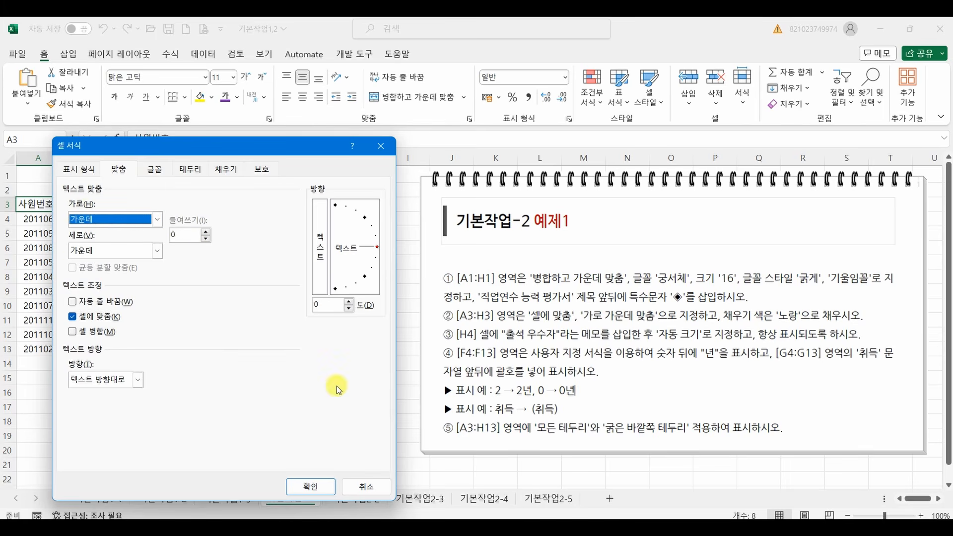
click(315, 488)
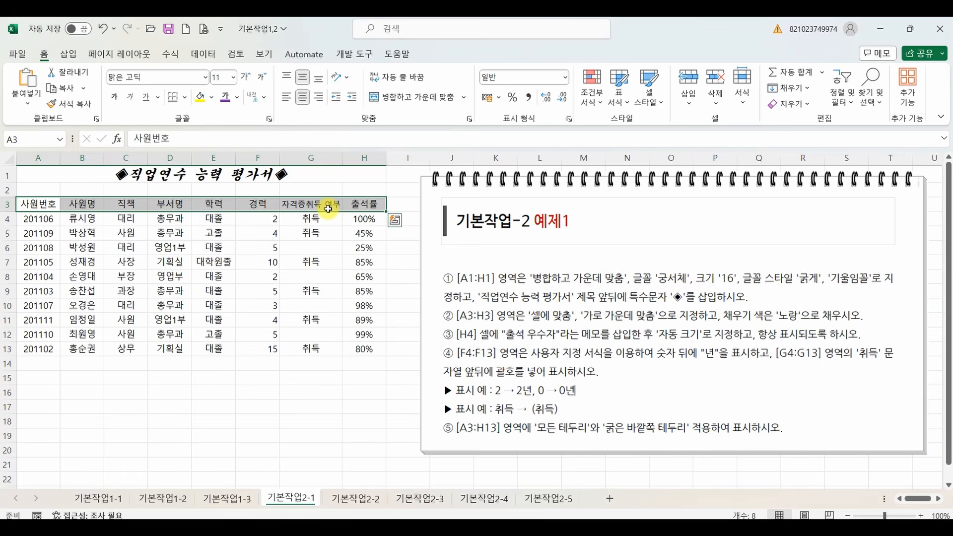
click(212, 98)
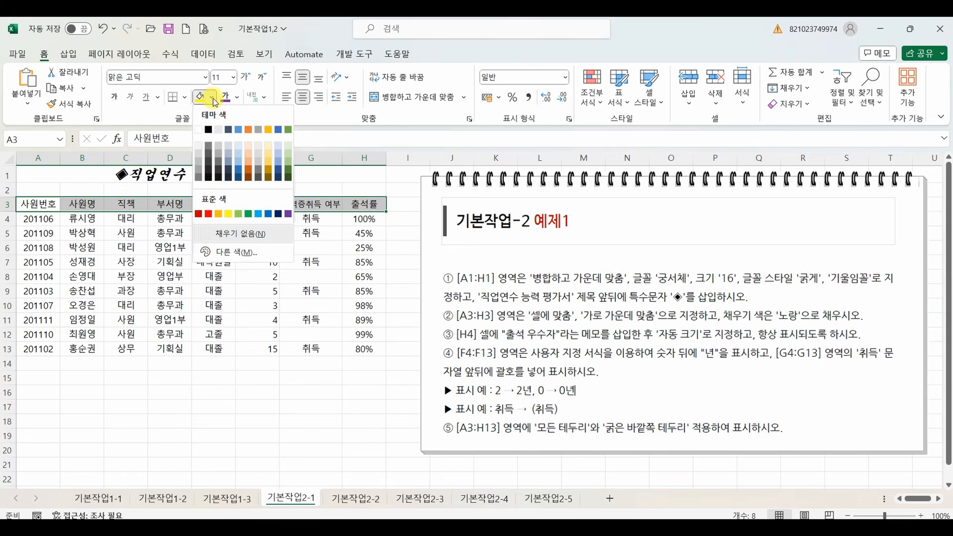
click(230, 216)
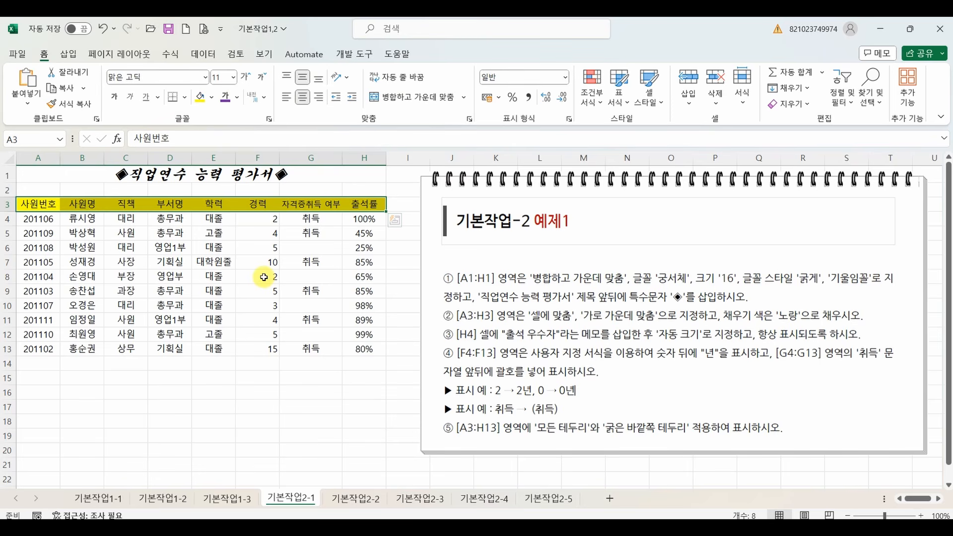
Insert a note in H4, replacing the default author name with the text 출석 우수자.
click(360, 220)
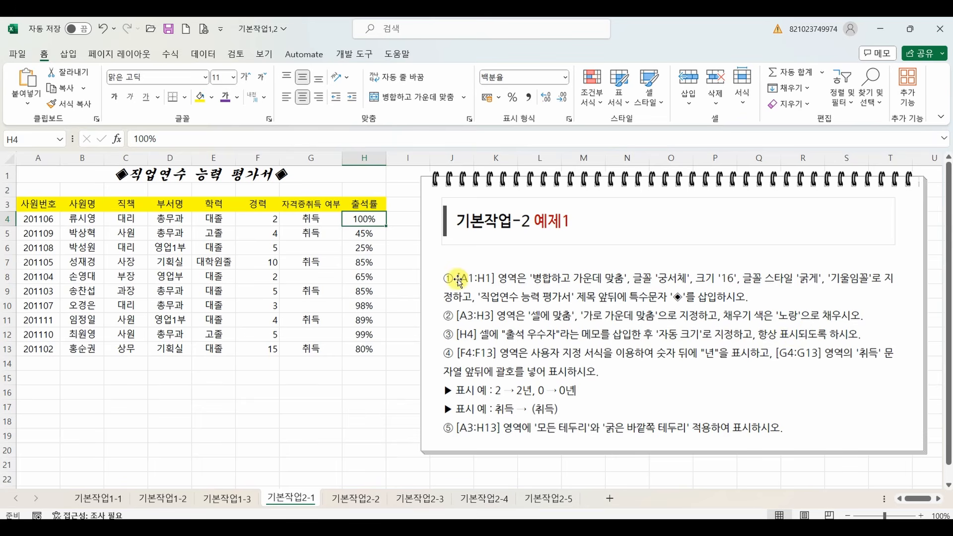
right_click(365, 221)
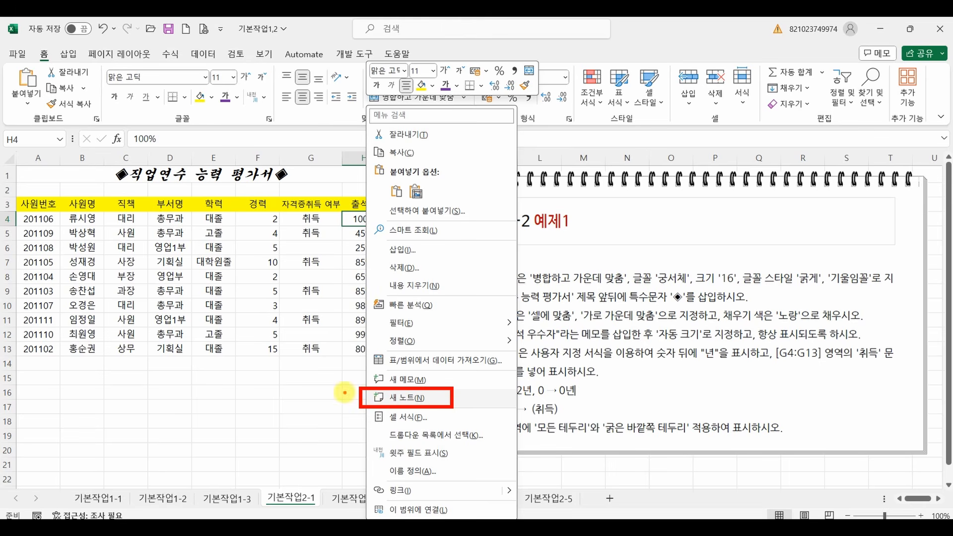
mouse_move(345, 392)
mouse_down()
mouse_move(352, 419)
mouse_move(328, 424)
mouse_up()
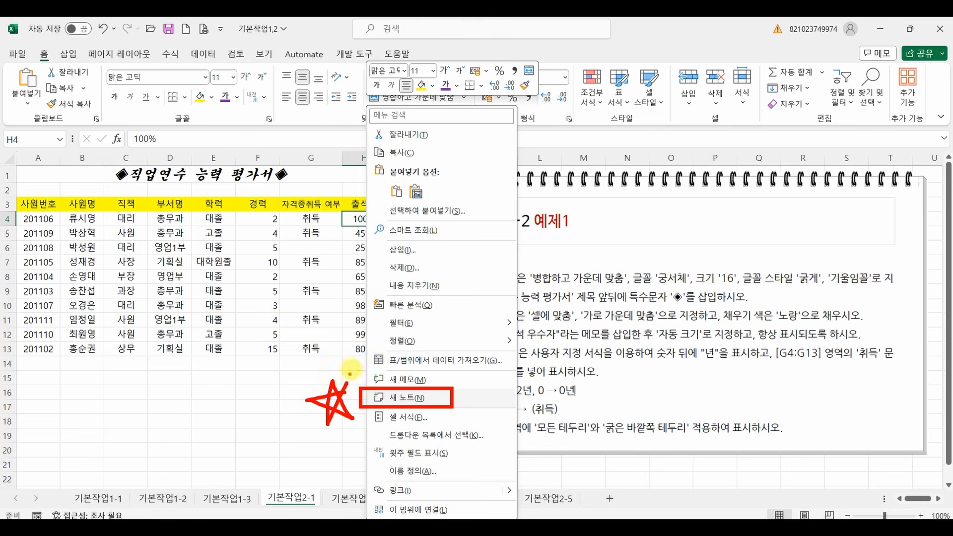
key(Escape)
right_click(365, 217)
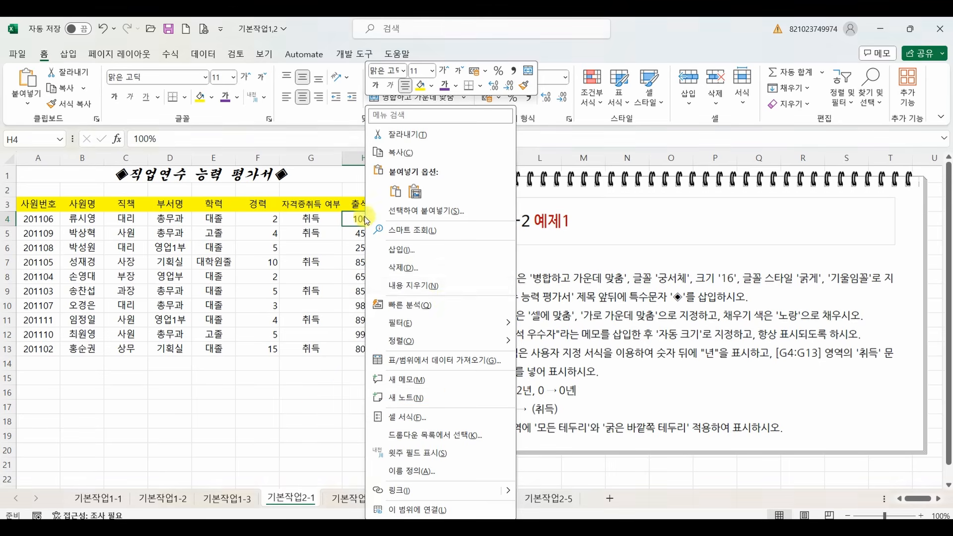
click(405, 398)
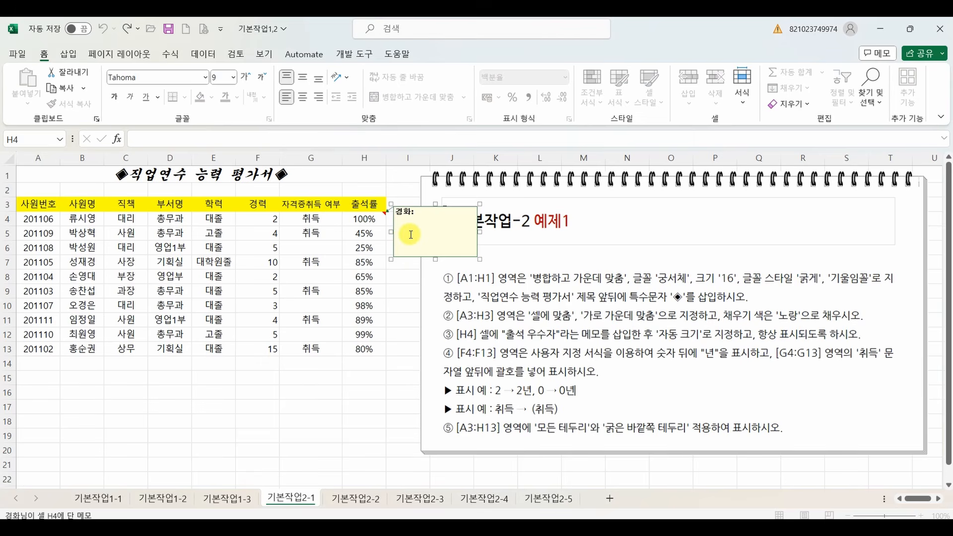
key(BackSpace)
key(BackSpace)
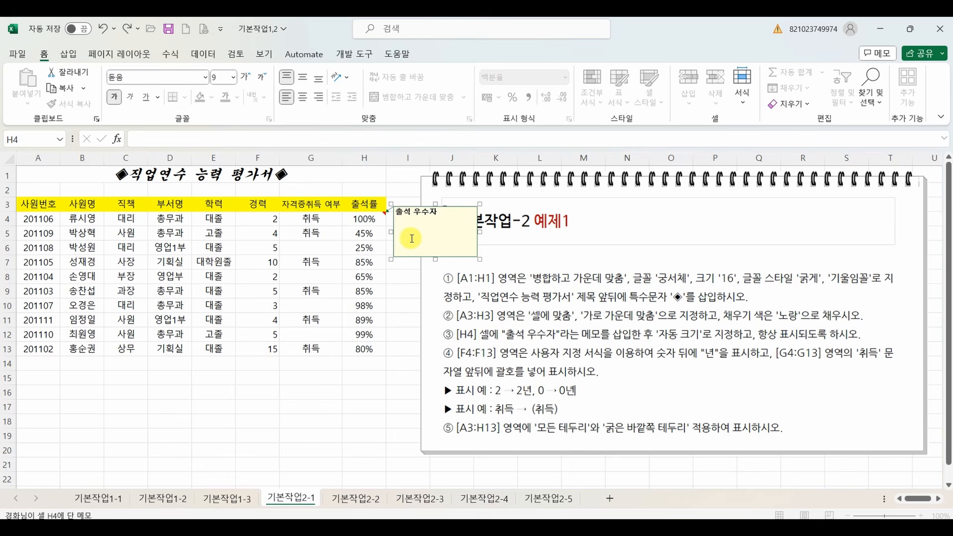
click(357, 385)
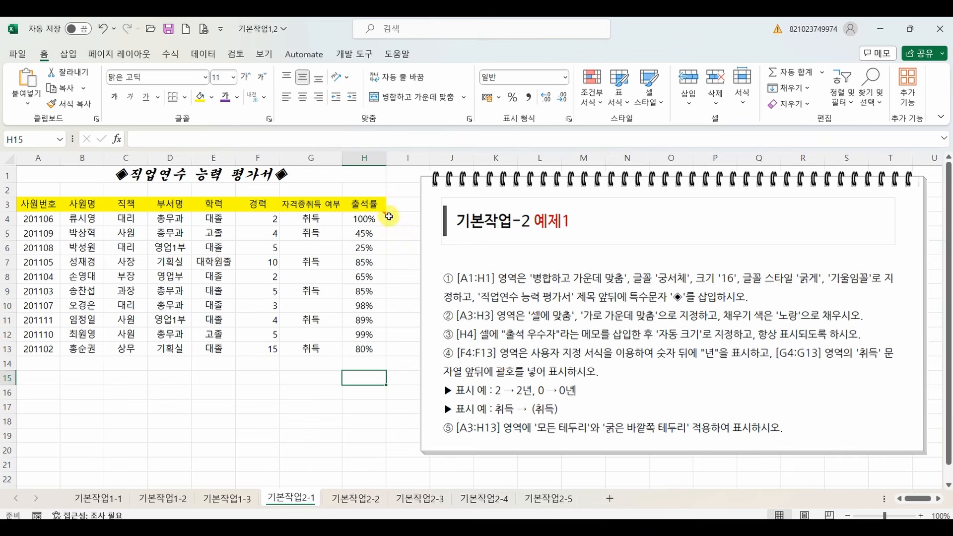
Set the note on H4 to be always displayed.
mouse_move(372, 219)
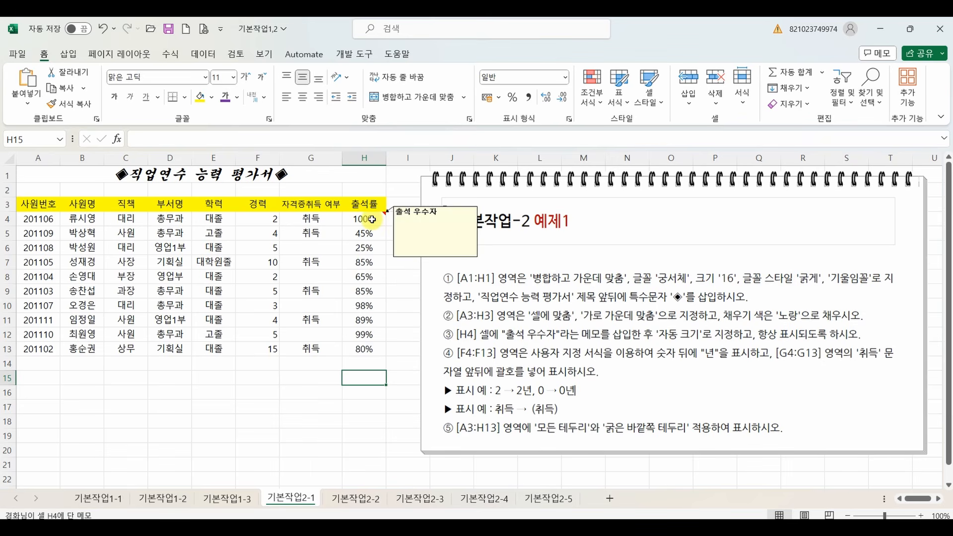
right_click(372, 219)
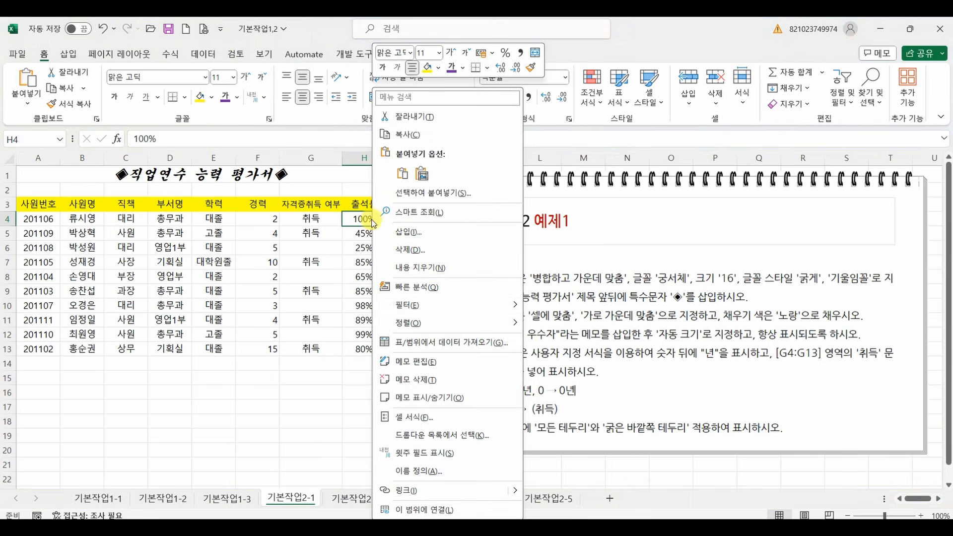
click(412, 400)
click(310, 320)
click(201, 420)
click(308, 313)
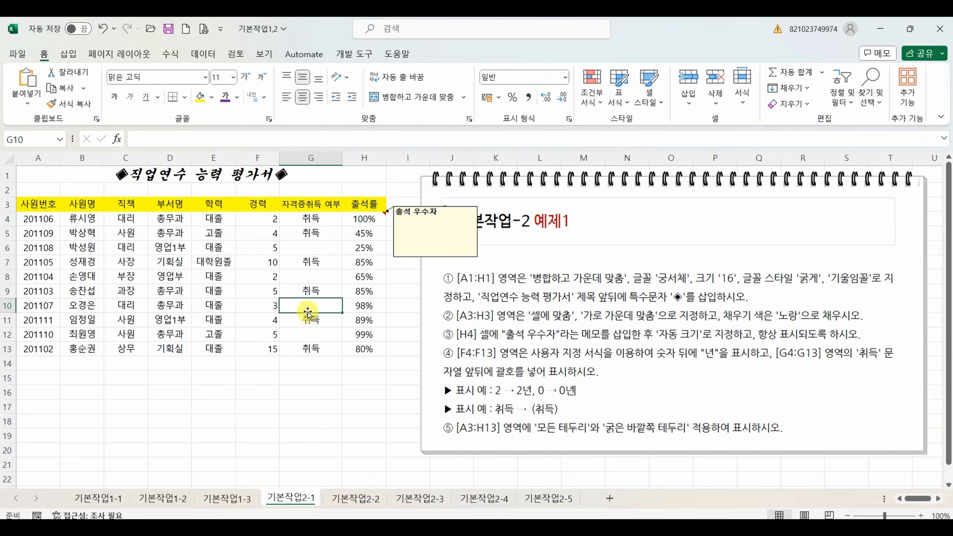
click(333, 423)
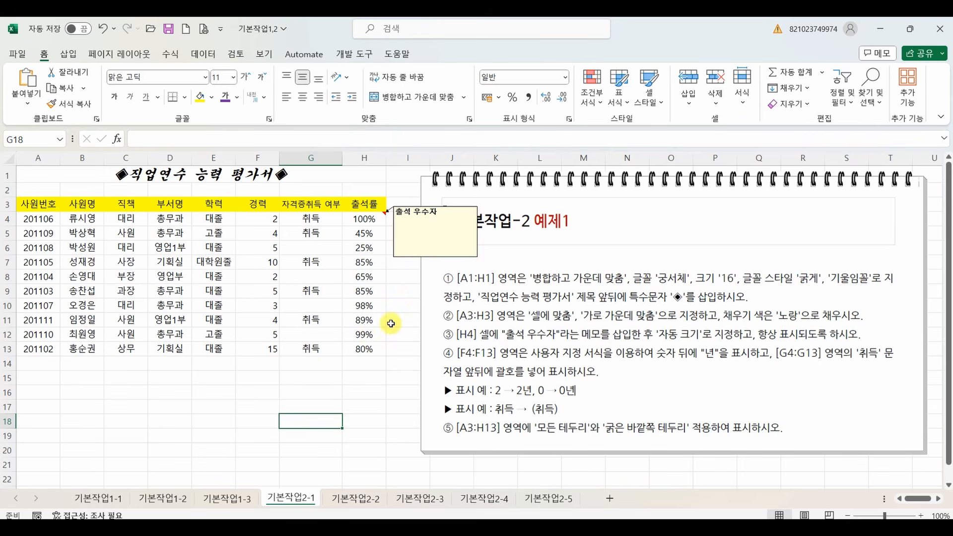
Turn on 자동 크기 in the alignment format of the H4 note.
mouse_move(413, 248)
mouse_down()
mouse_move(420, 270)
mouse_move(411, 250)
mouse_up()
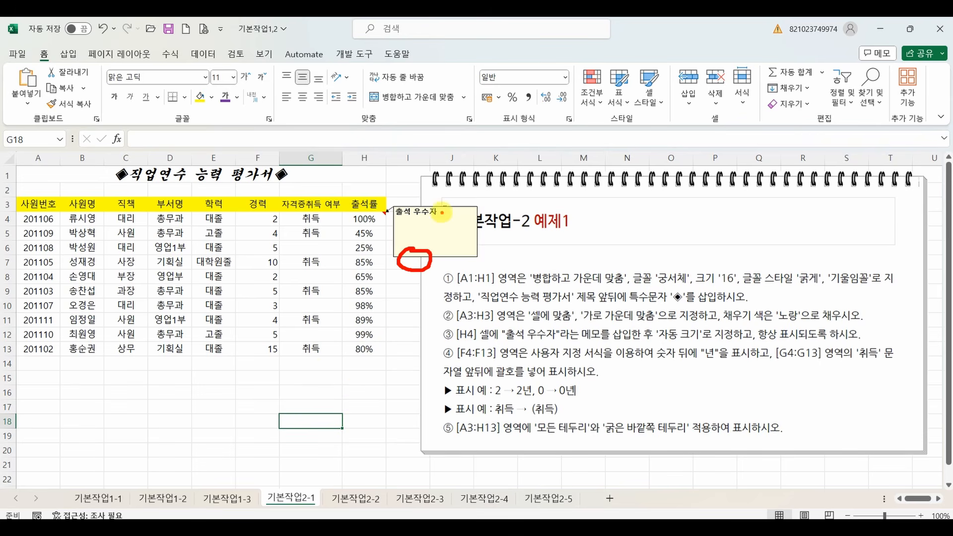
click(412, 257)
right_click(411, 257)
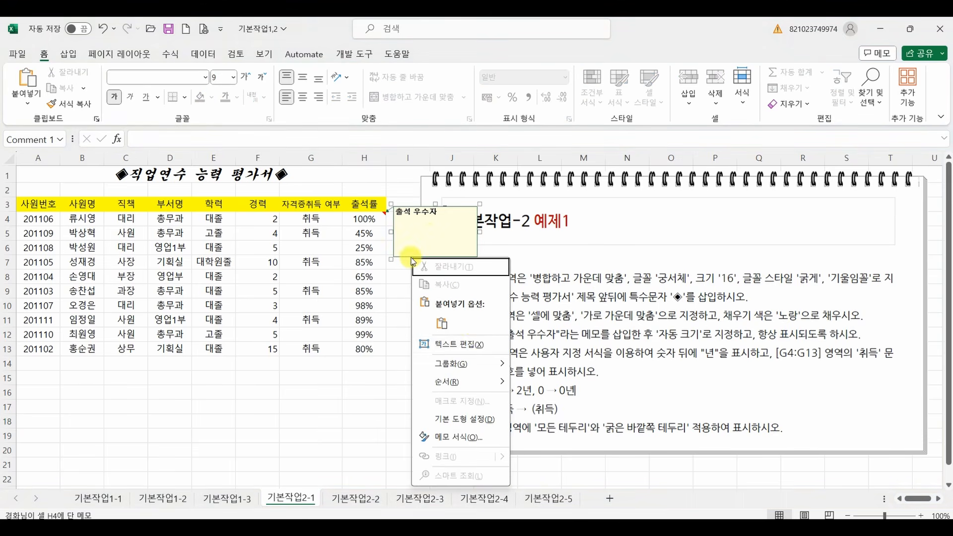
click(467, 444)
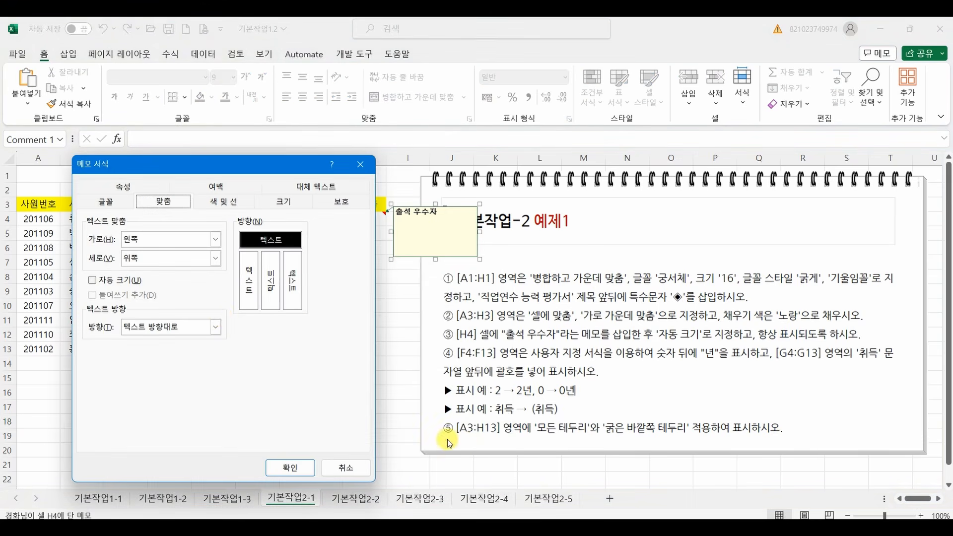
click(164, 202)
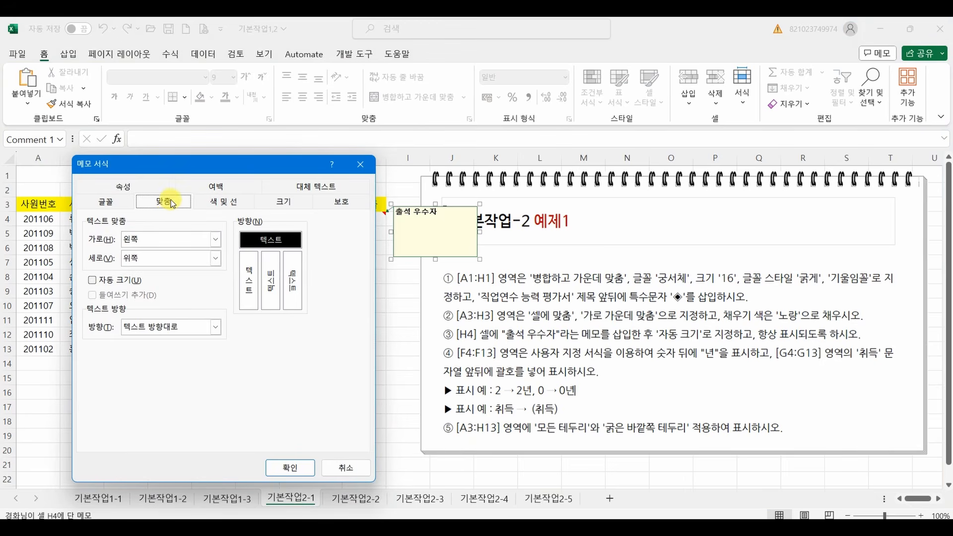
click(120, 283)
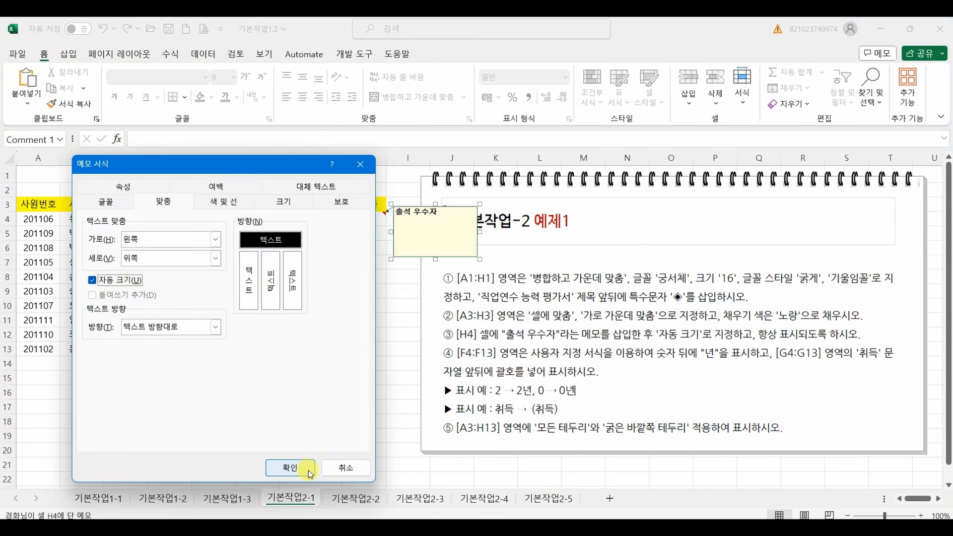
click(291, 469)
click(296, 435)
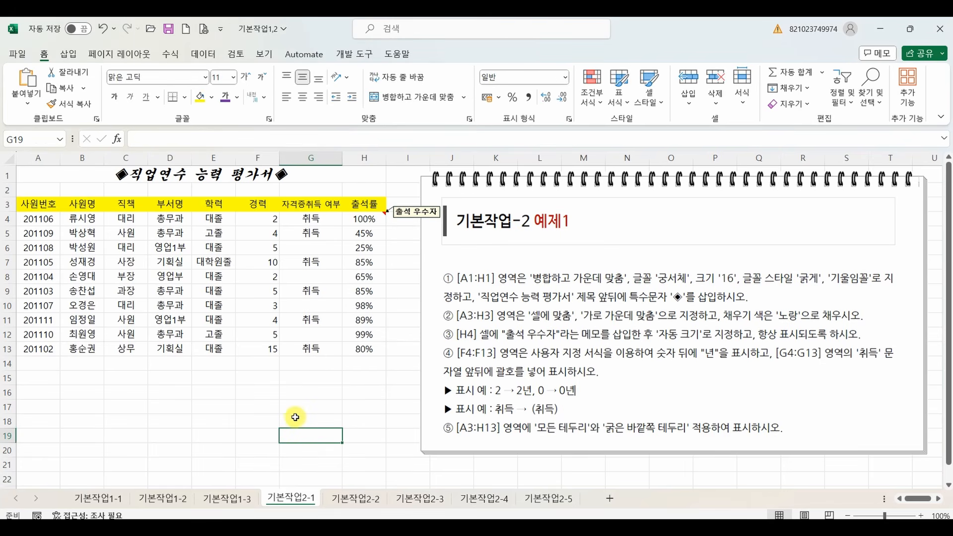
Examine instruction ④ on the custom formats for F4:F13 and G4:G13, matching it to the 경력 column.
mouse_move(449, 346)
mouse_down()
mouse_move(415, 354)
mouse_move(443, 371)
mouse_move(426, 374)
mouse_move(450, 350)
mouse_up()
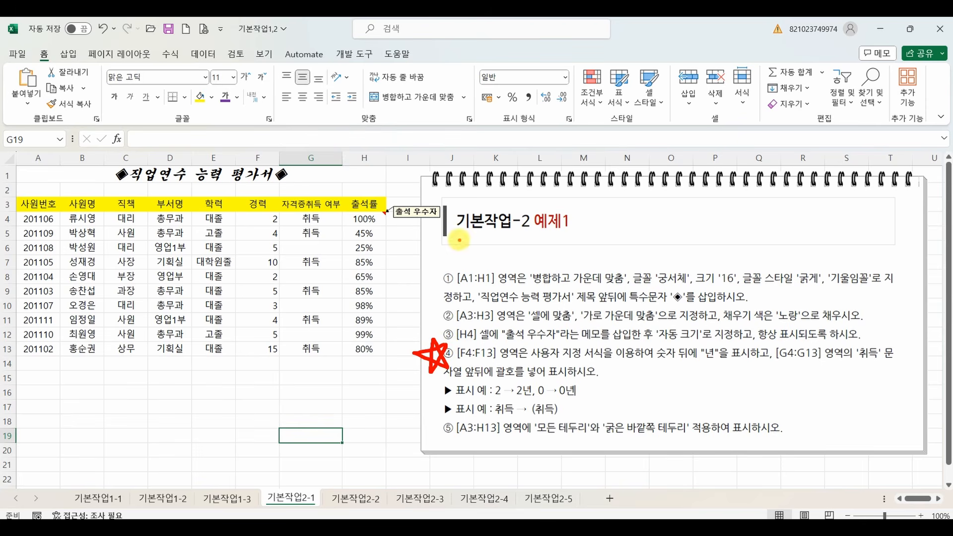
drag(459, 242, 540, 232)
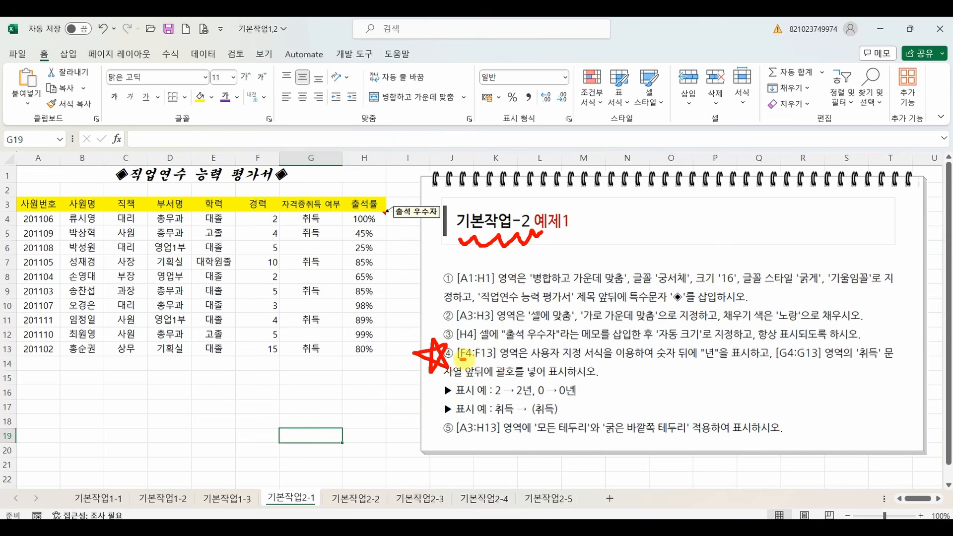
drag(461, 358, 492, 357)
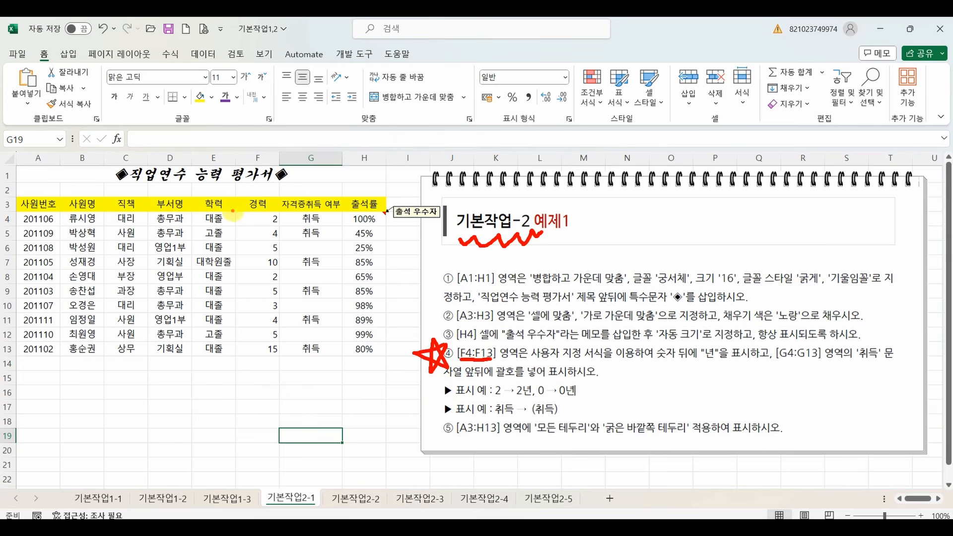
mouse_move(234, 211)
mouse_down()
mouse_move(274, 213)
mouse_move(273, 353)
mouse_move(239, 291)
mouse_move(251, 218)
mouse_up()
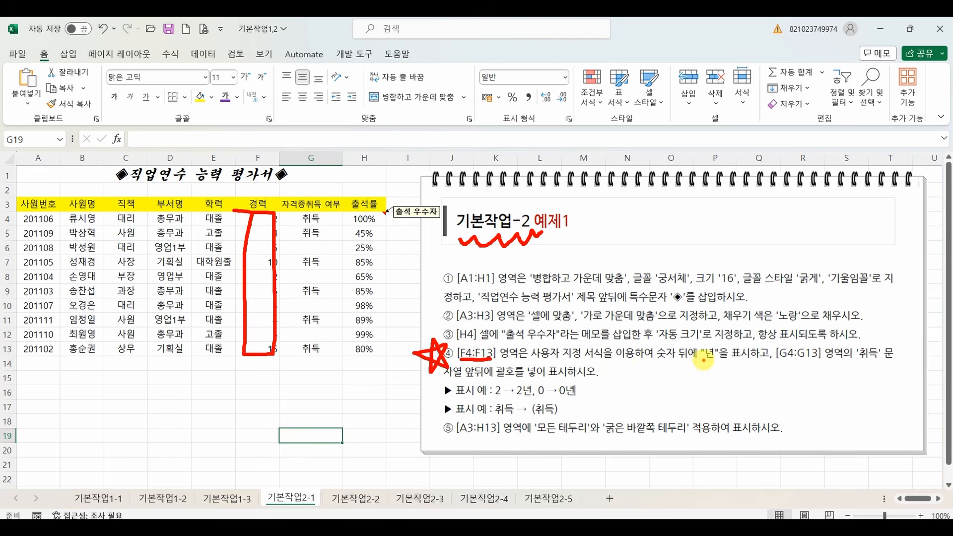
drag(700, 360, 730, 356)
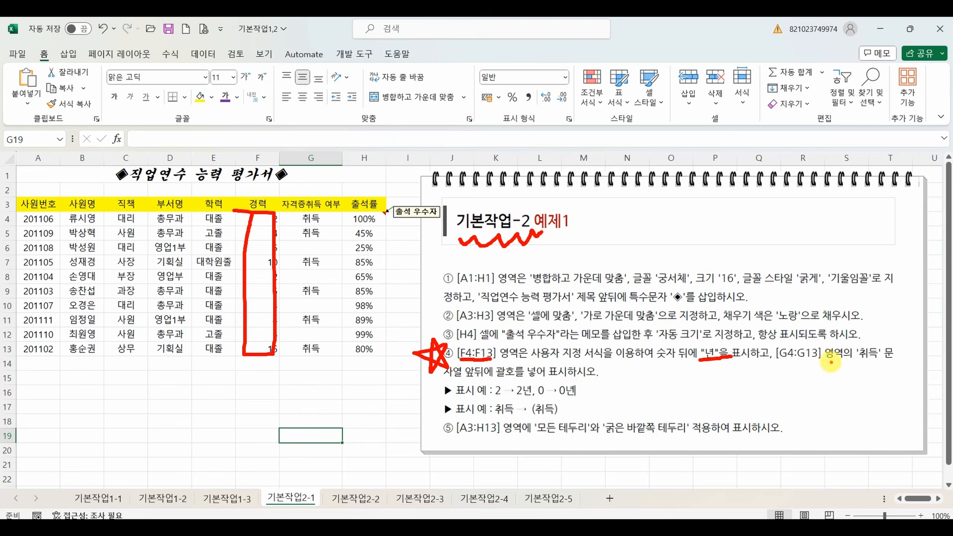
drag(858, 363, 883, 363)
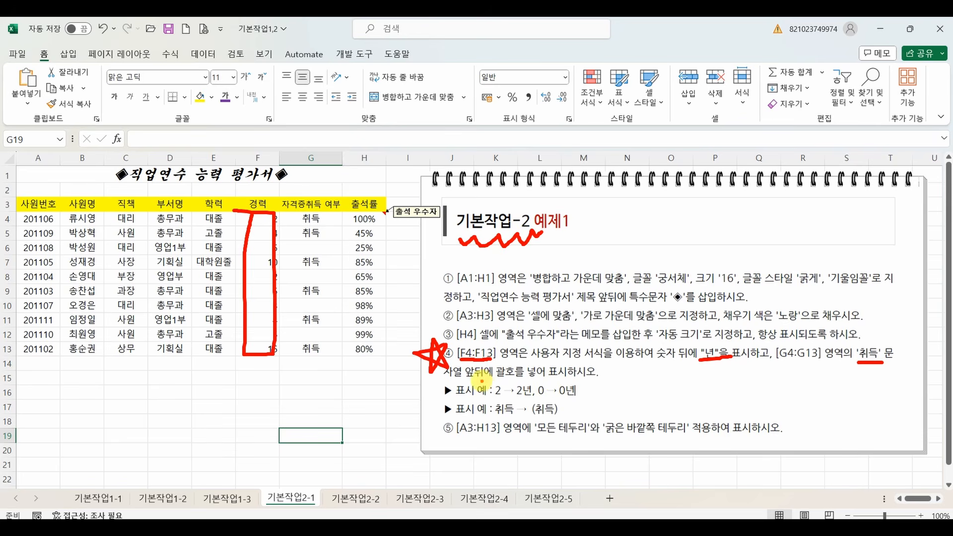
drag(464, 381, 519, 382)
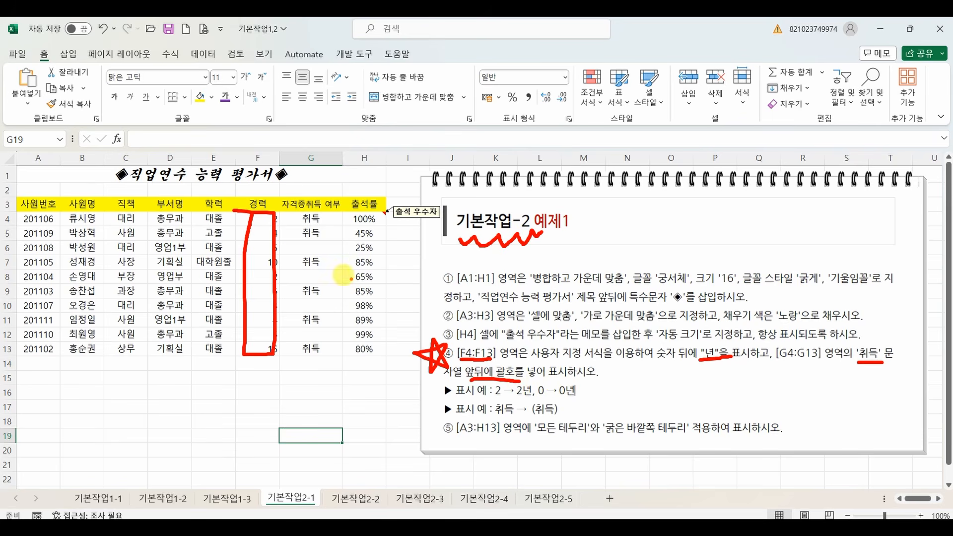
key(Escape)
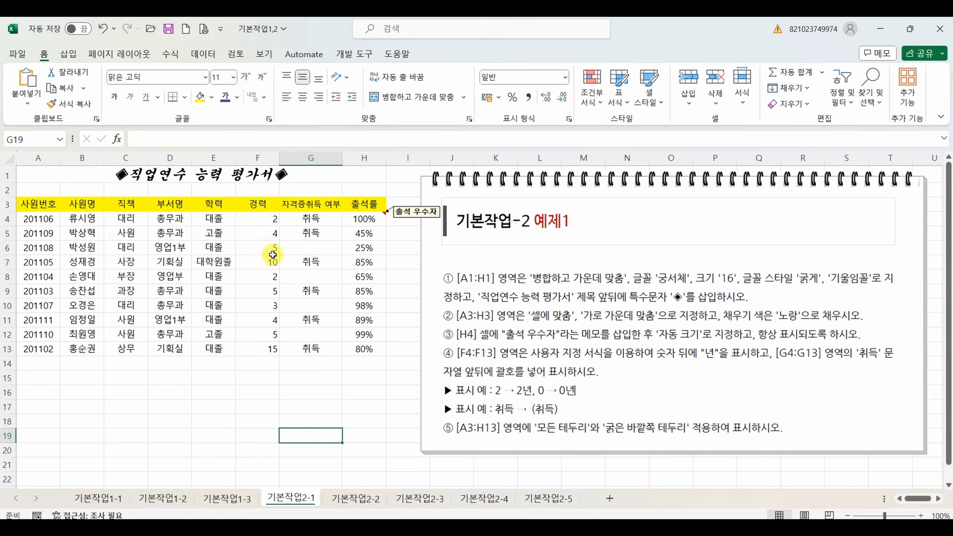
Switch to the 강의자료(메인) workbook and examine the #,### and #,##0 comparison for 1234 on the 표시형식(#,0) sheet.
mouse_move(534, 517)
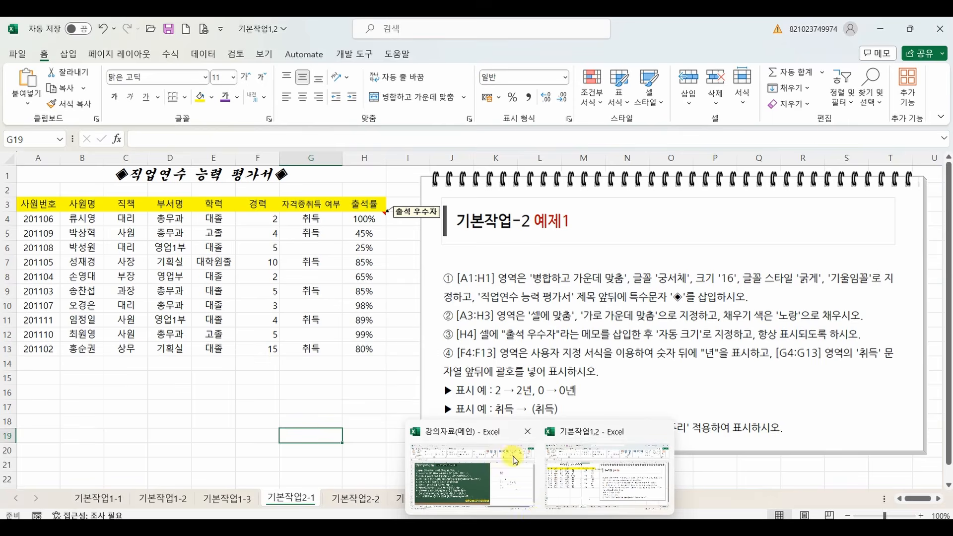
click(492, 479)
click(217, 499)
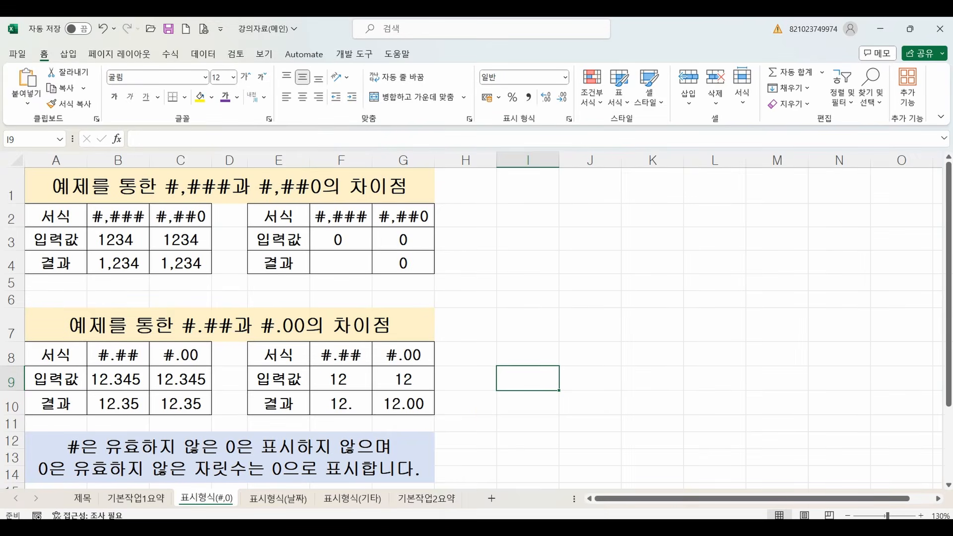
mouse_move(538, 491)
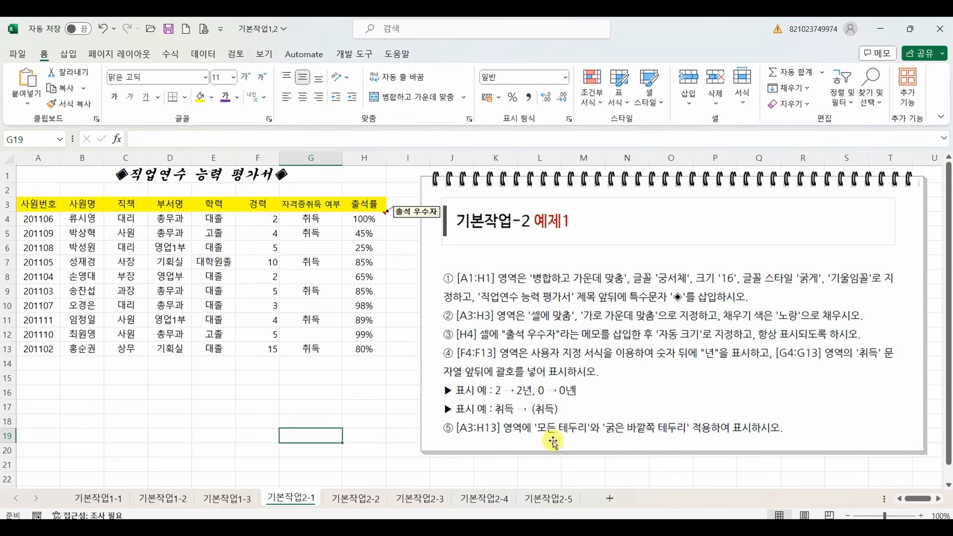
click(566, 464)
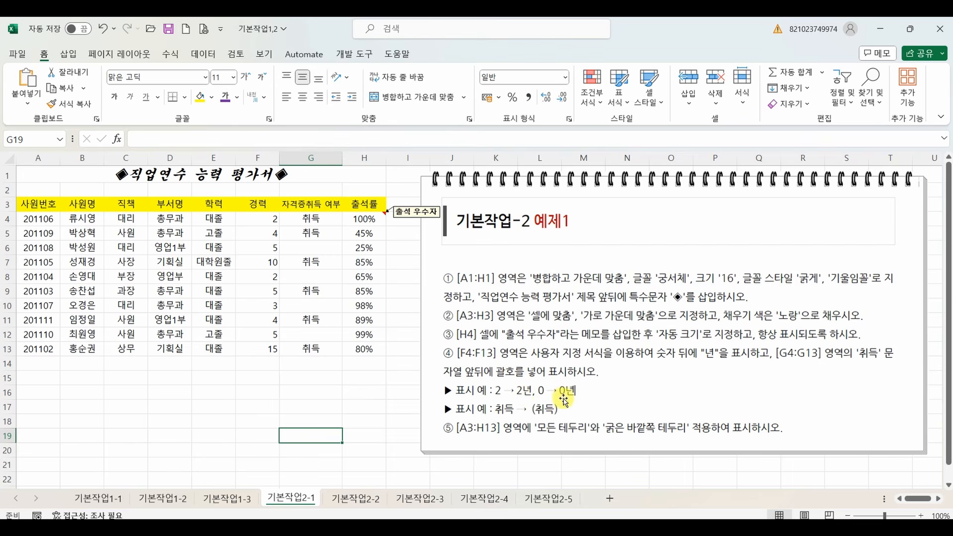
mouse_move(539, 528)
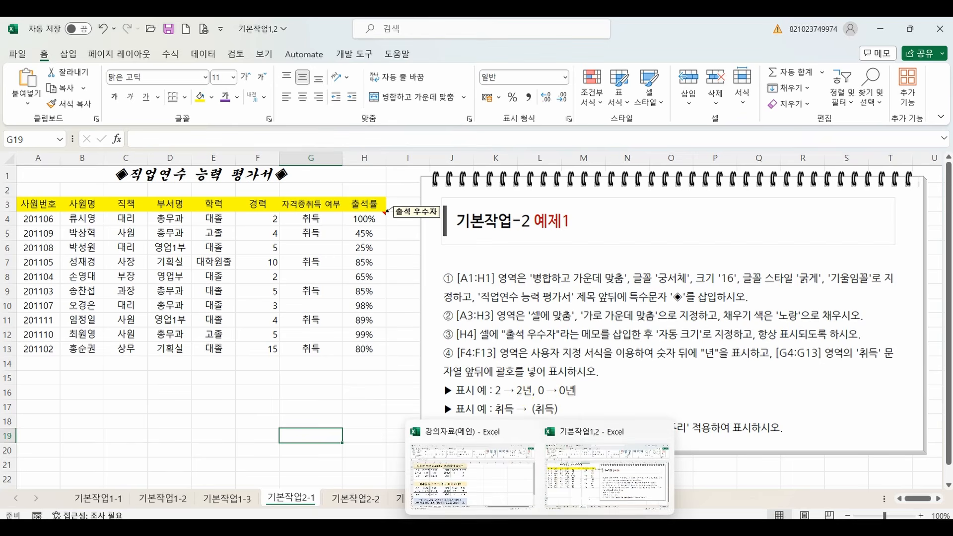
click(504, 494)
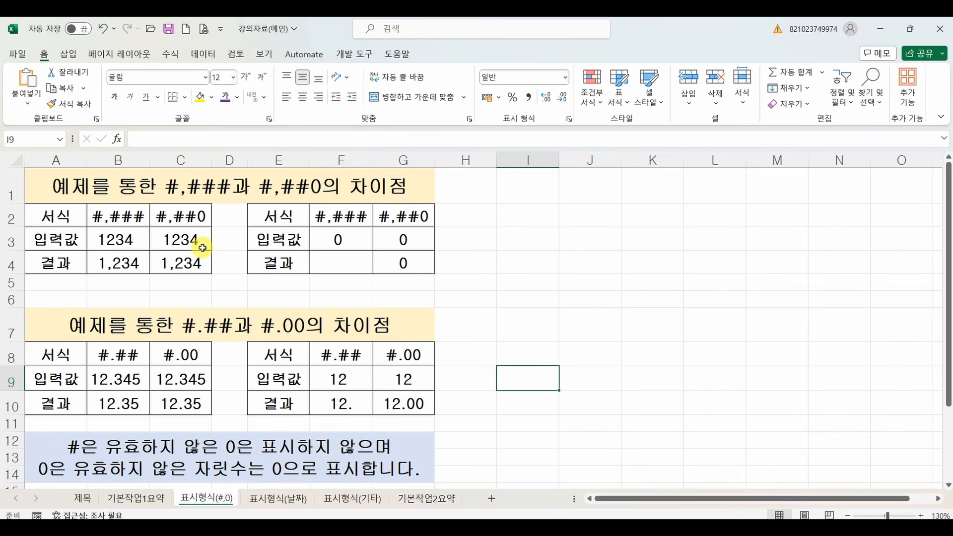
mouse_move(148, 224)
mouse_down()
mouse_move(92, 214)
mouse_move(143, 195)
mouse_move(147, 224)
mouse_move(166, 209)
mouse_move(209, 207)
mouse_move(206, 221)
mouse_up()
drag(93, 271, 208, 280)
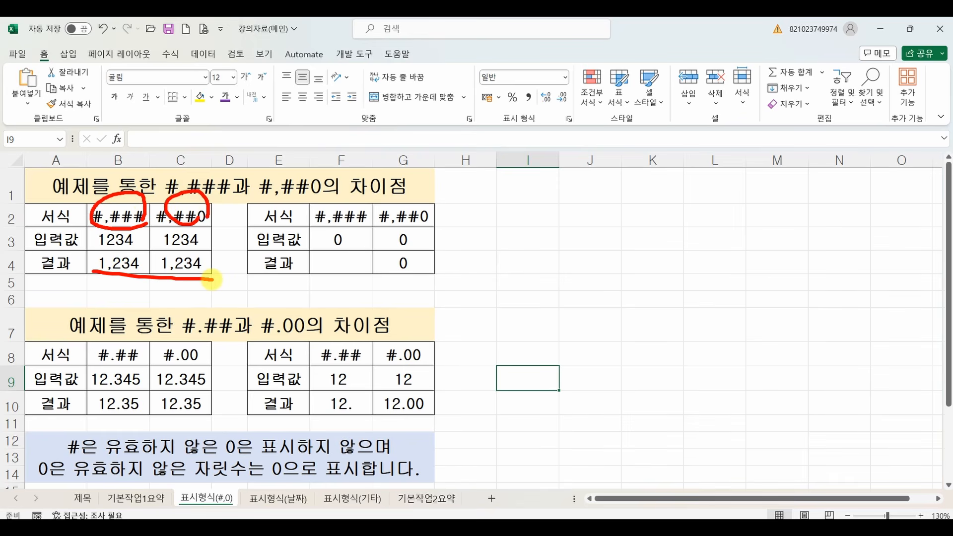
key(Escape)
Try the value 0 in result cells B4 and C4 to compare #,### with #,##0, and undo both entries.
click(131, 262)
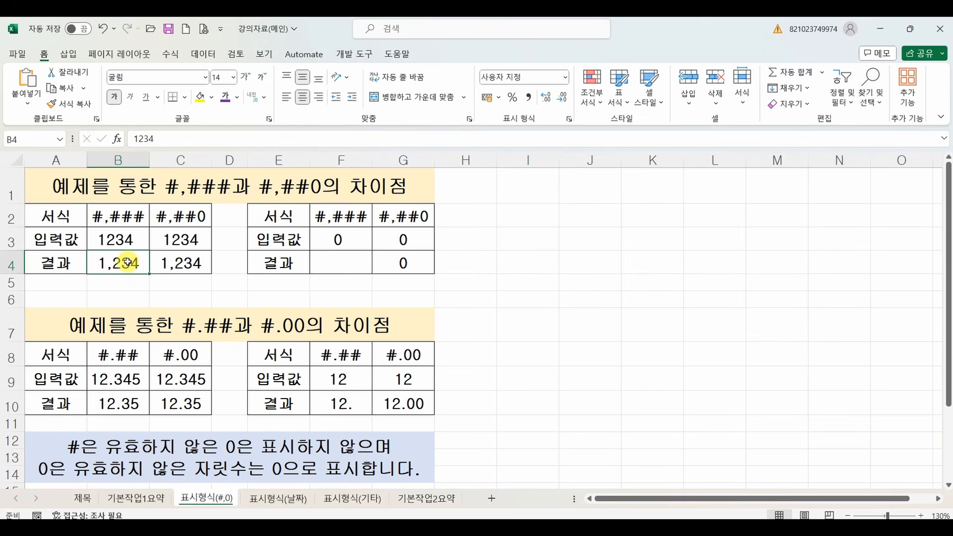
text(0)
key(Return)
click(187, 263)
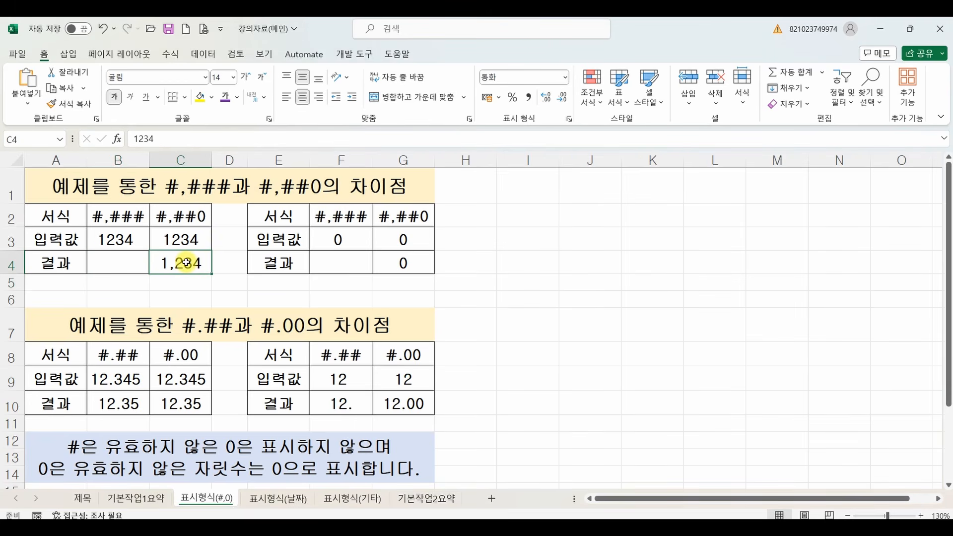
text(0)
key(Return)
click(121, 261)
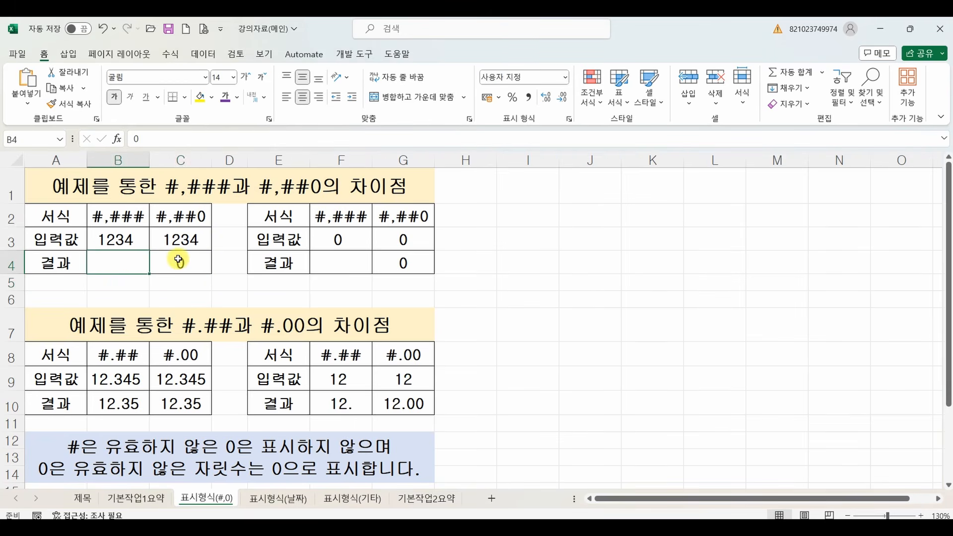
click(179, 259)
click(127, 260)
key(ctrl+z)
key(ctrl+z)
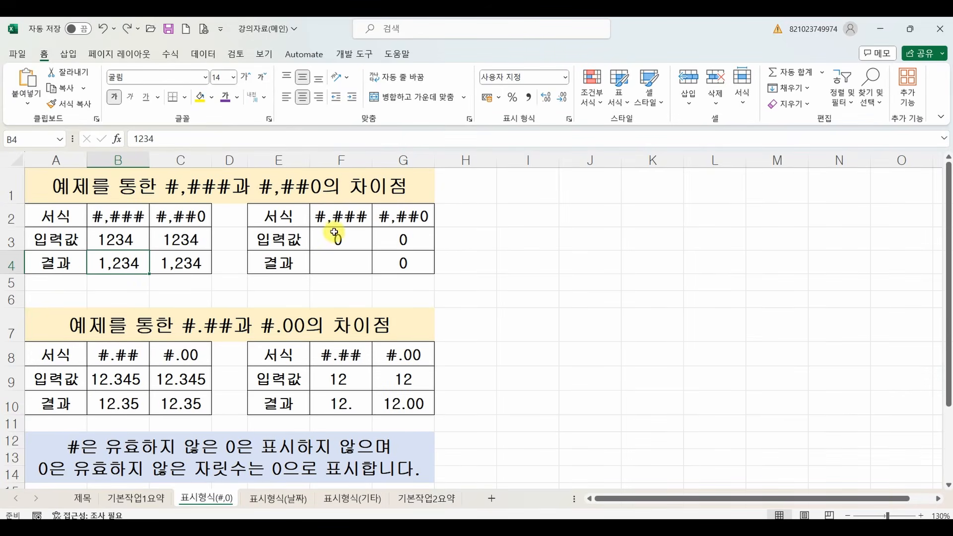
Compare how #,### and #,##0 treat 0 in F3:G4, and how #.## and #.00 treat decimals in rows 8 to 10.
click(348, 241)
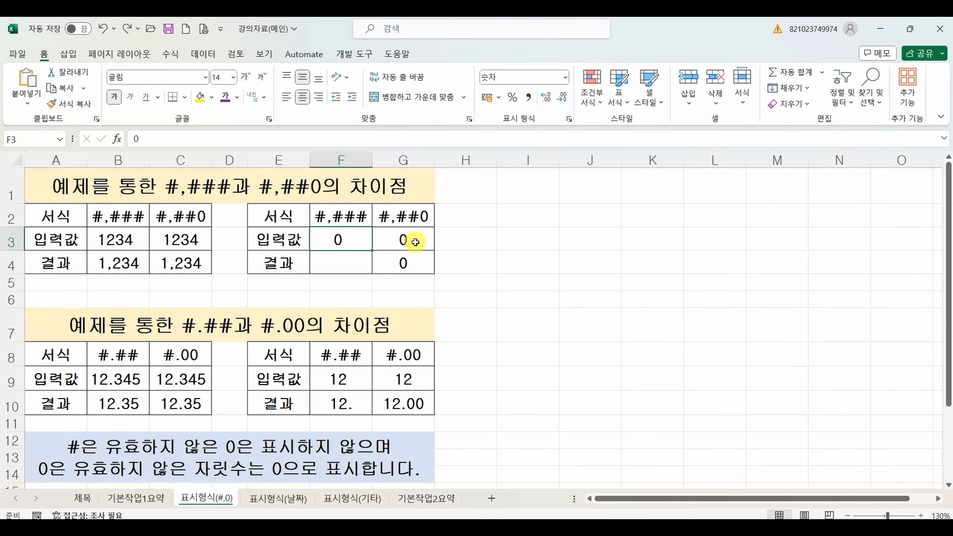
click(405, 242)
click(344, 262)
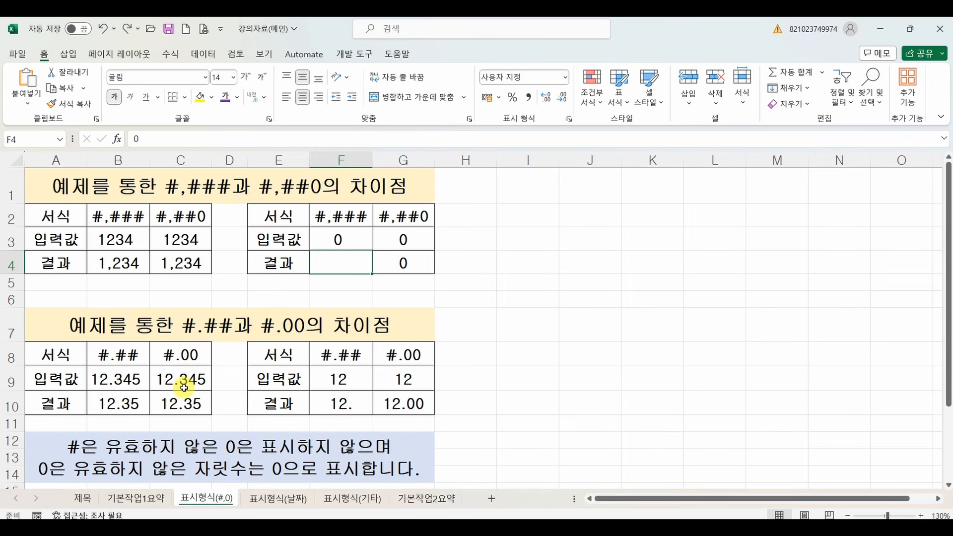
drag(115, 386, 204, 384)
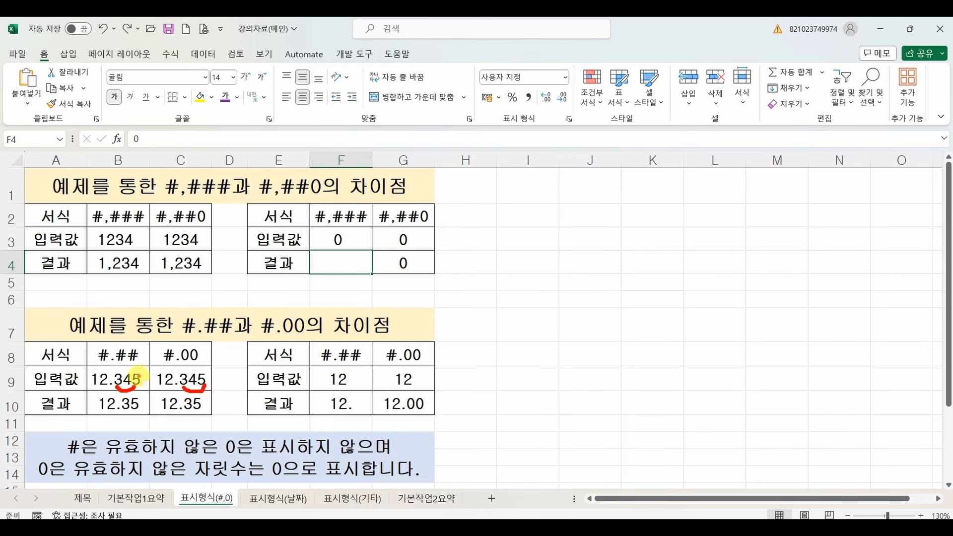
drag(140, 376, 139, 365)
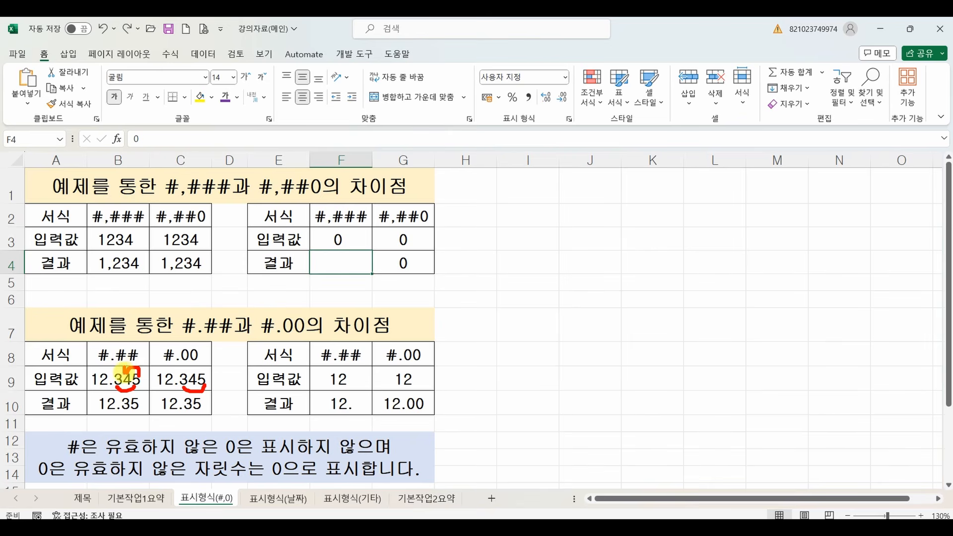
drag(121, 412, 136, 416)
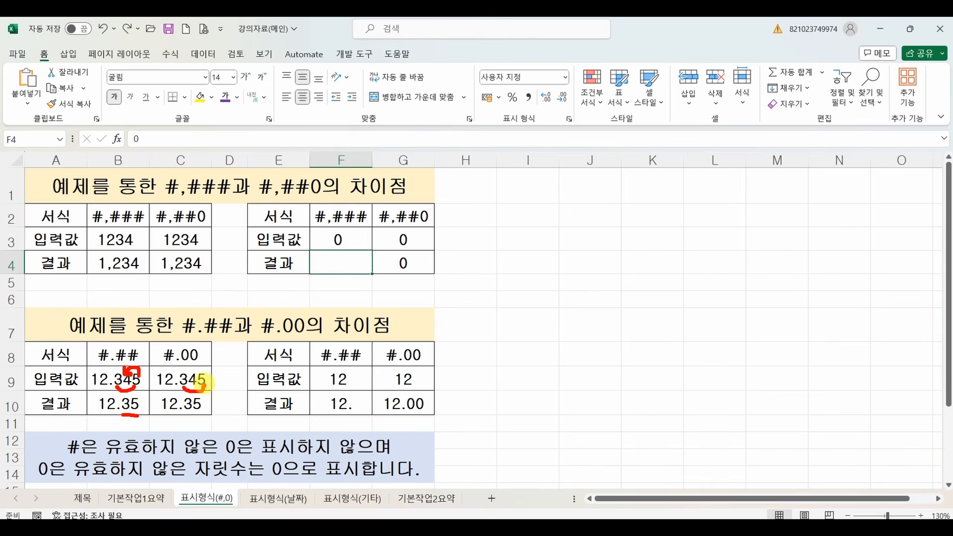
drag(203, 371, 193, 369)
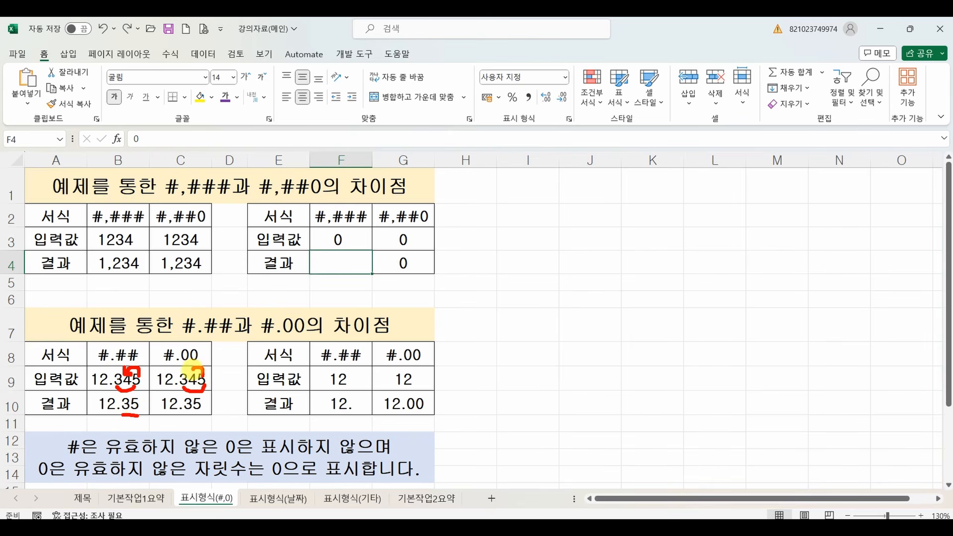
drag(186, 413, 193, 414)
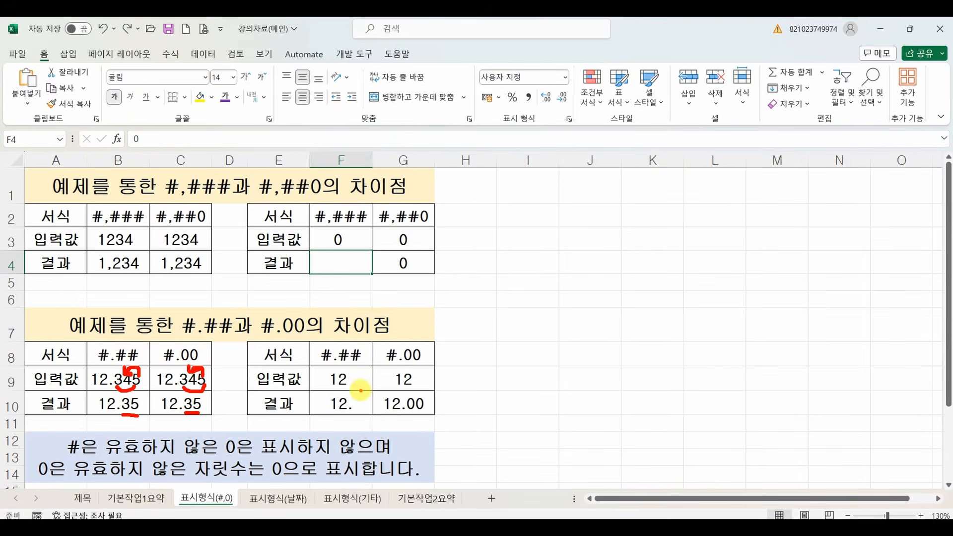
drag(350, 386, 450, 389)
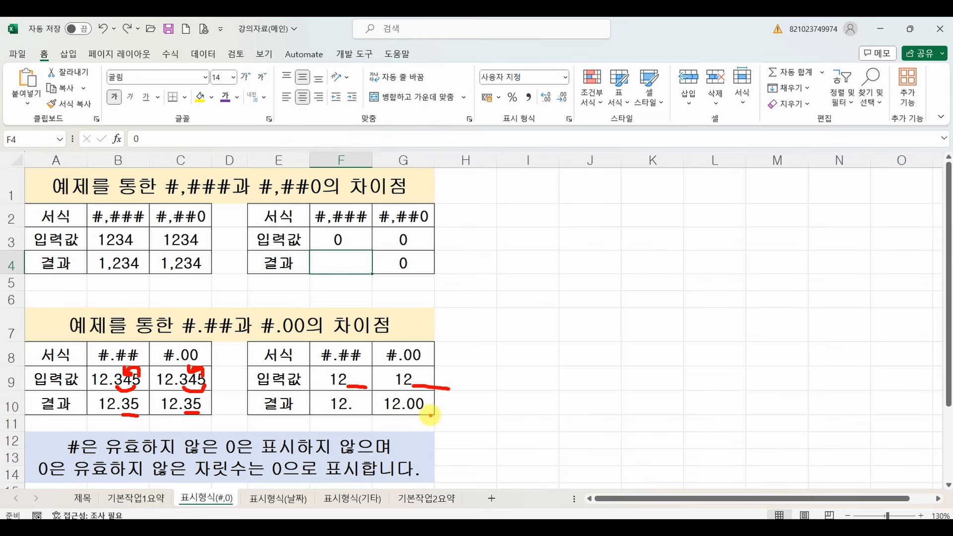
mouse_move(74, 447)
mouse_down()
mouse_move(59, 444)
mouse_move(87, 436)
mouse_up()
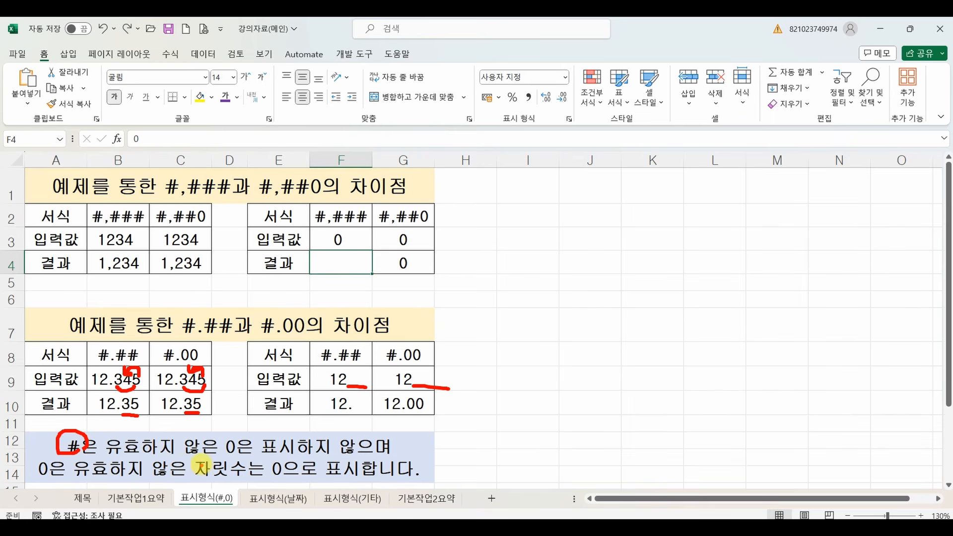
mouse_move(318, 437)
mouse_down()
mouse_move(282, 453)
mouse_move(353, 452)
mouse_up()
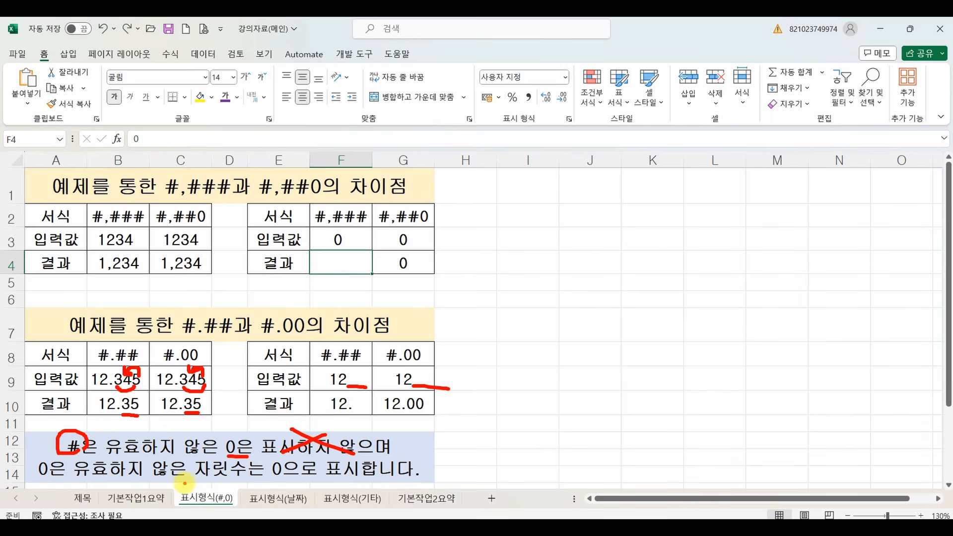
mouse_move(285, 481)
mouse_down()
mouse_move(292, 464)
mouse_move(263, 472)
mouse_move(288, 477)
mouse_up()
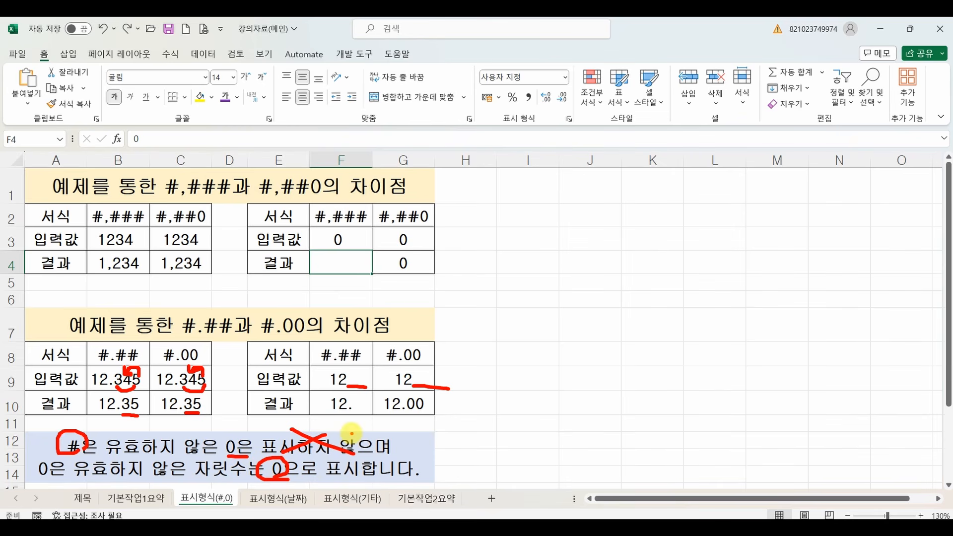
key(Escape)
Switch to the 기본작업1,2 workbook and bring up the 사용자 지정 number format settings for cells F4:F13.
mouse_move(540, 528)
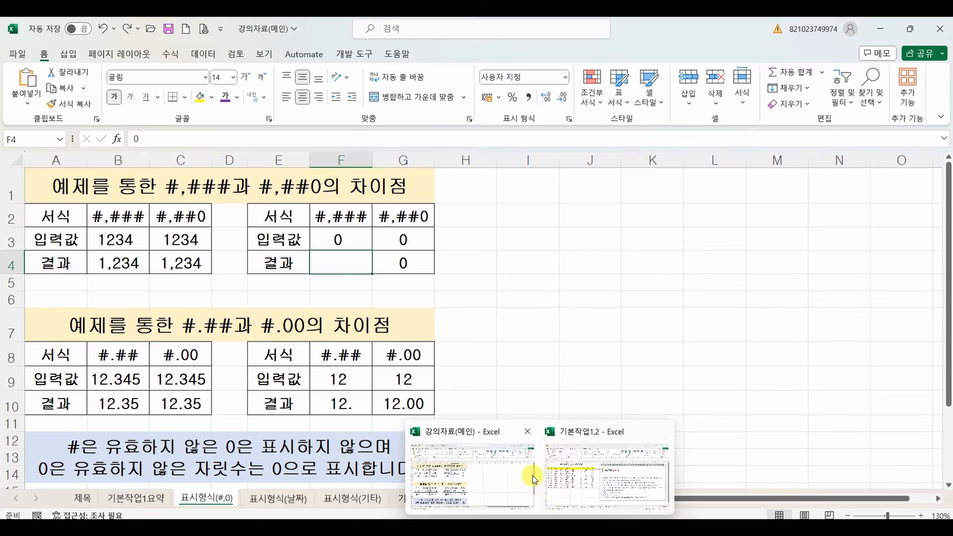
click(583, 479)
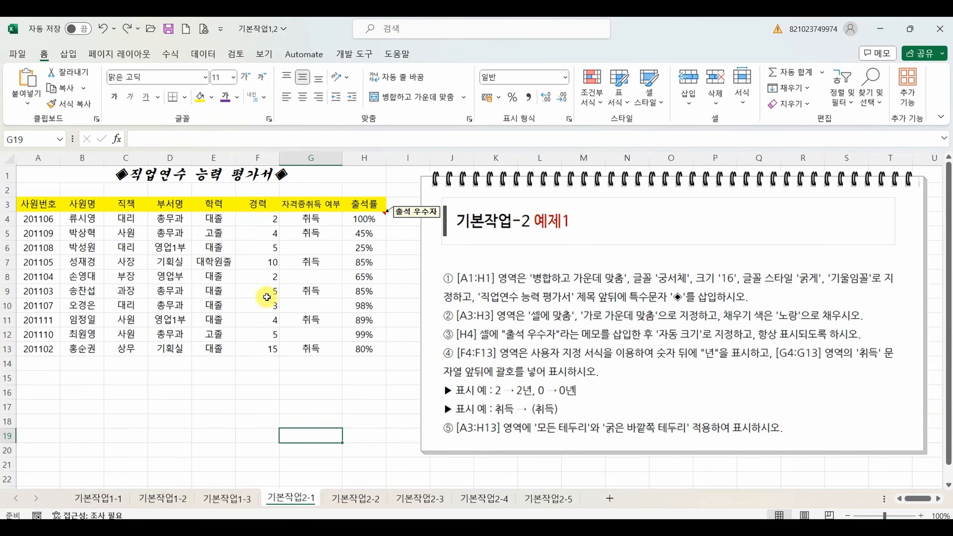
drag(262, 220, 253, 344)
right_click(254, 340)
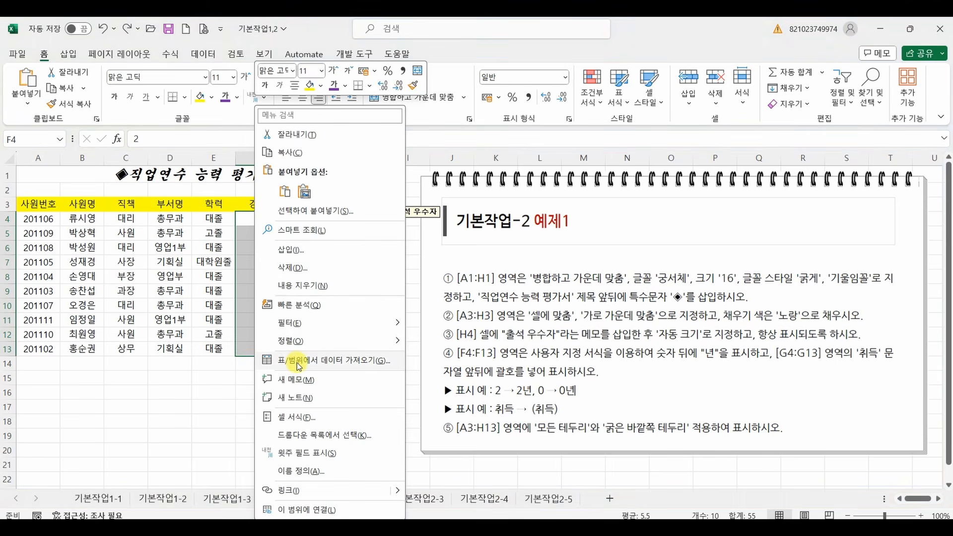
click(305, 416)
click(163, 186)
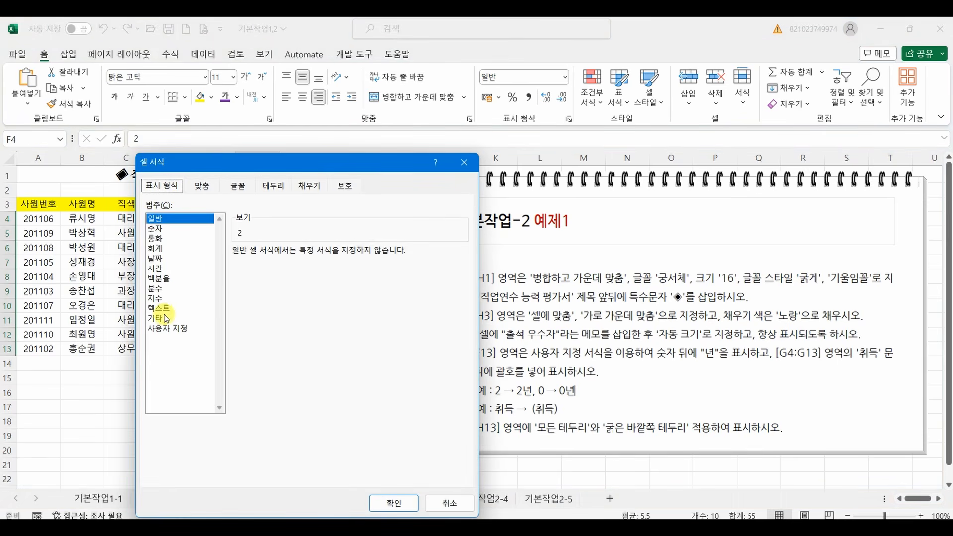
click(169, 329)
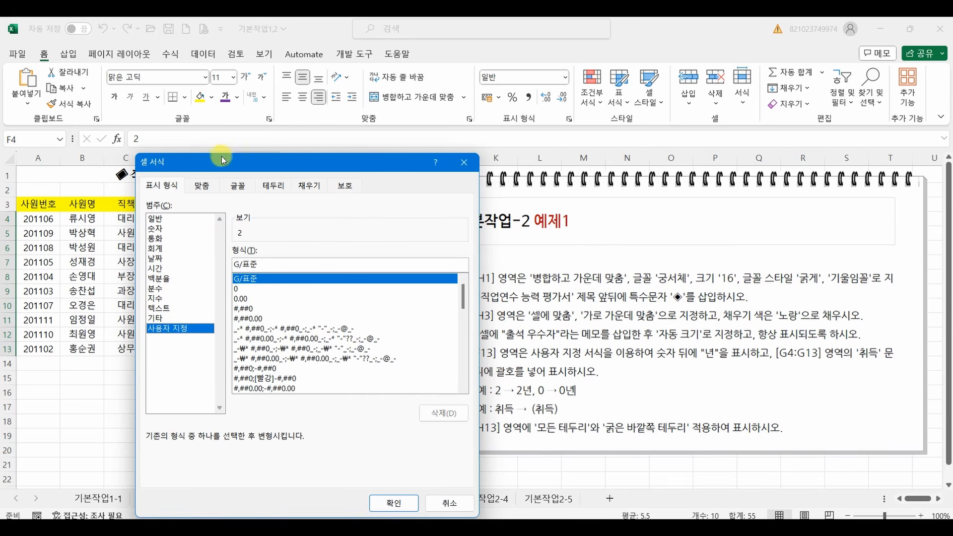
Base the custom format code on #,##0 and append the quoted suffix to make it #,##0"년".
drag(220, 158, 166, 104)
click(195, 255)
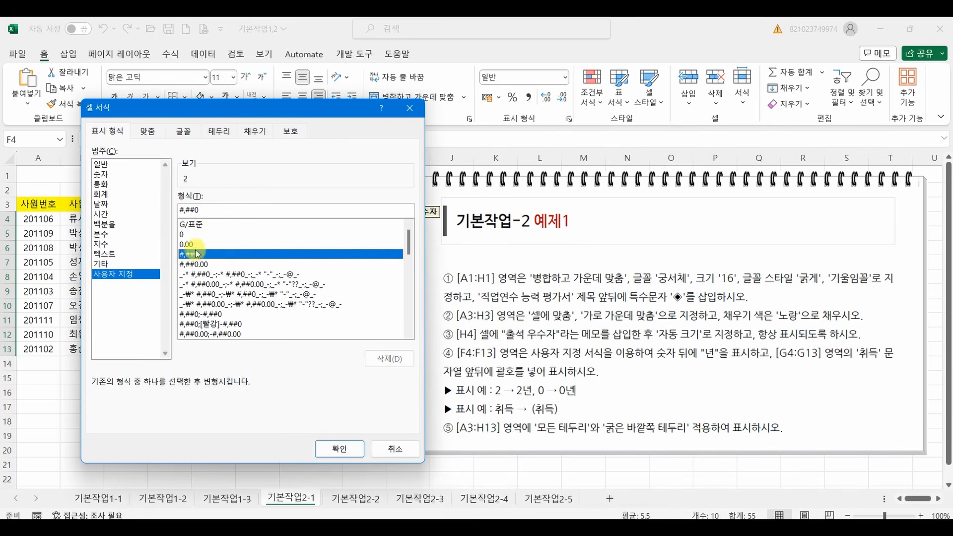
drag(204, 210, 148, 211)
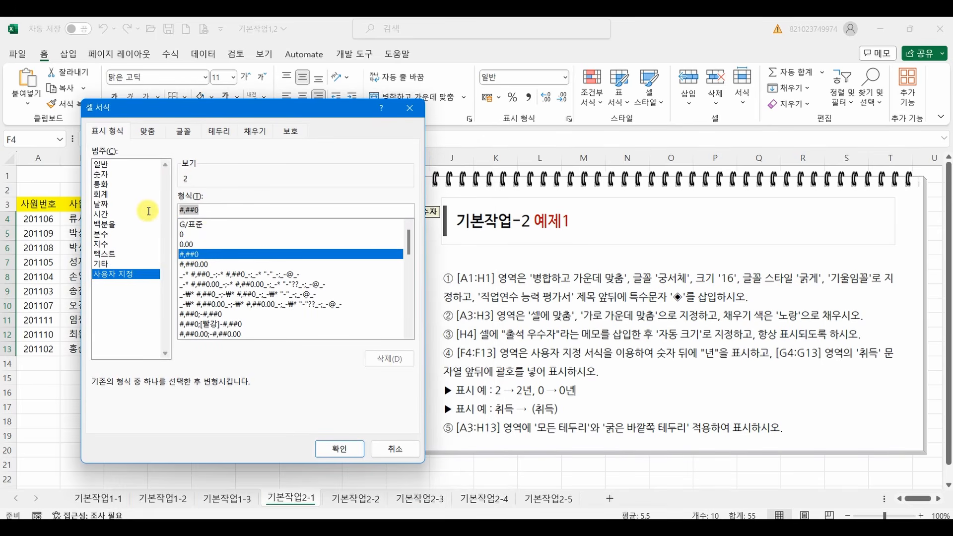
click(196, 256)
click(212, 212)
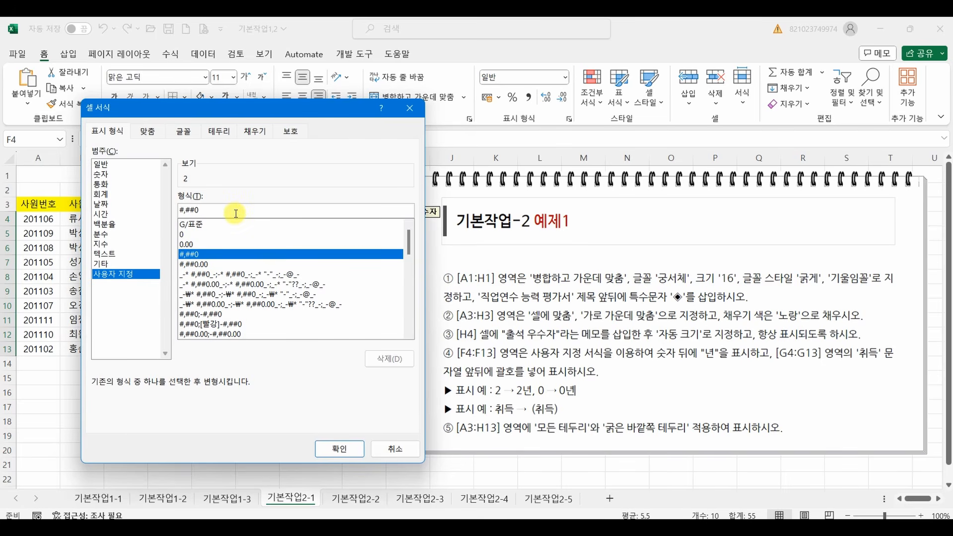
text(")
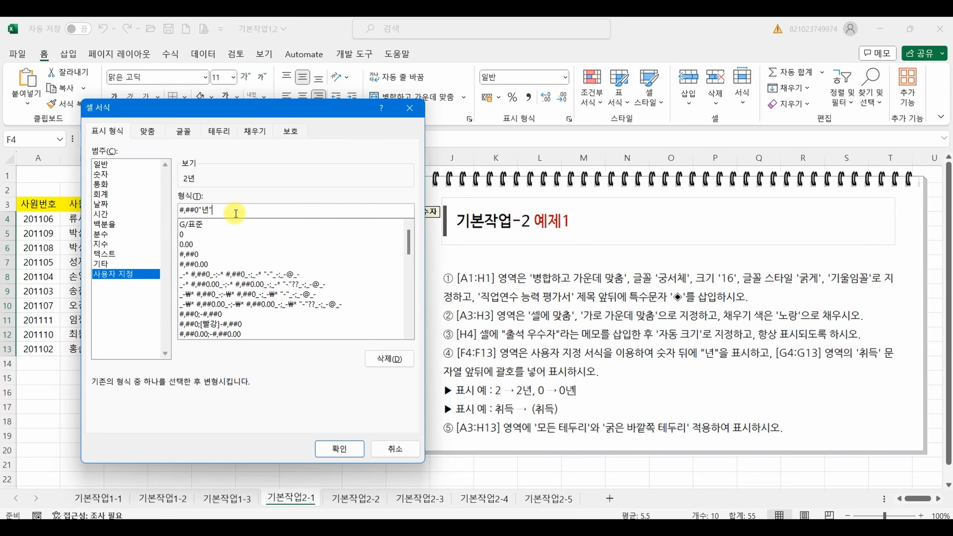
text(년")
Check the format code and its quotation marks against the display example 0 → 0년 in instruction ④.
click(195, 210)
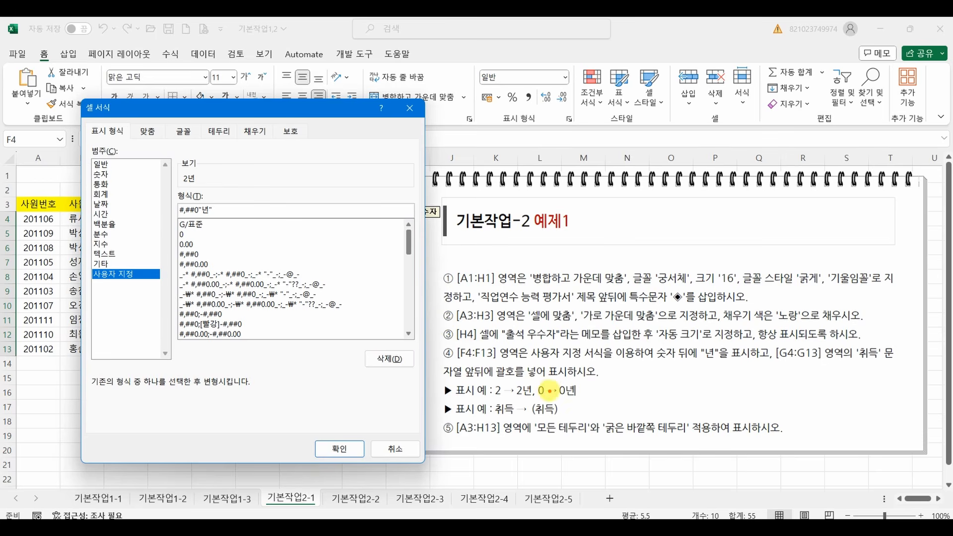
drag(539, 398, 566, 400)
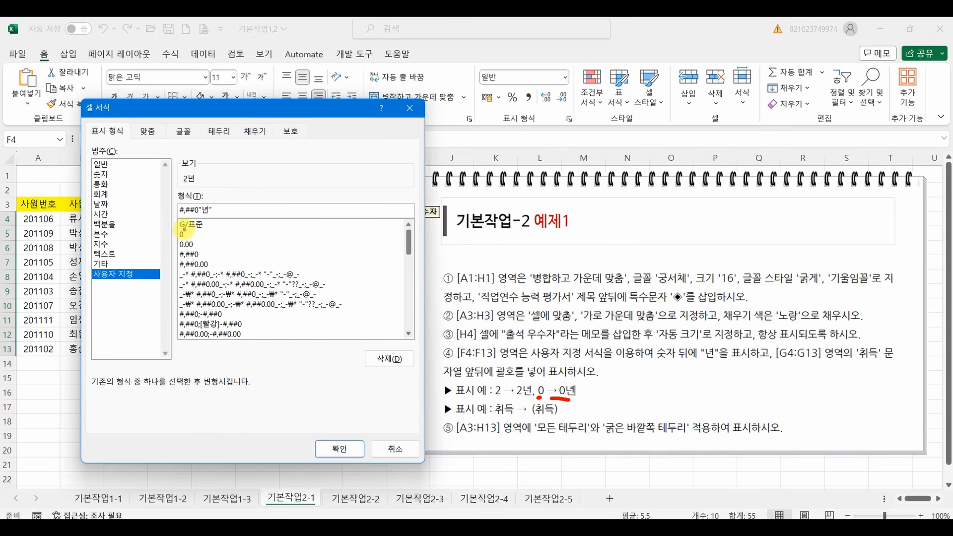
drag(261, 182, 269, 189)
mouse_move(361, 178)
mouse_down()
mouse_move(358, 194)
mouse_move(370, 195)
mouse_move(318, 220)
mouse_move(333, 195)
mouse_up()
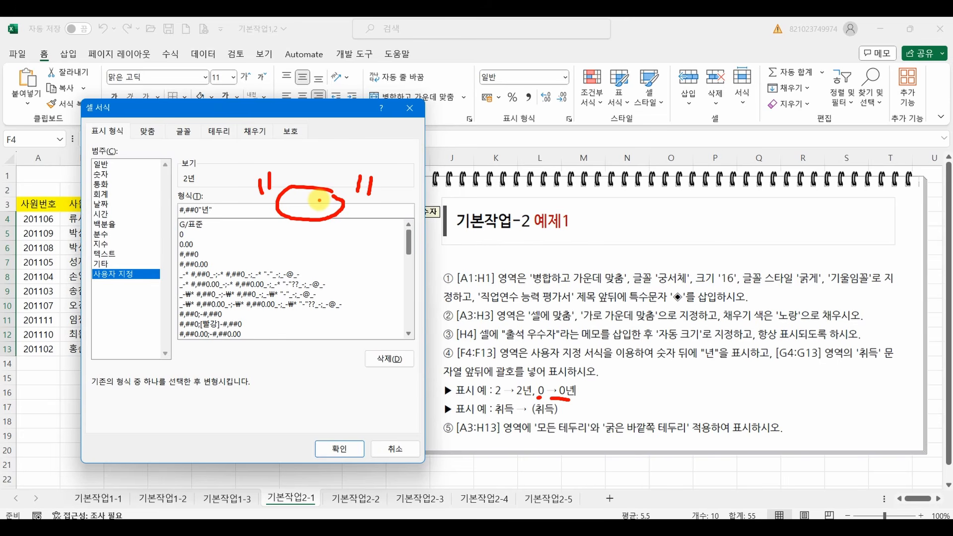
key(Escape)
Try the English text "year" in place of "년" as the quoted suffix in the format code.
click(209, 210)
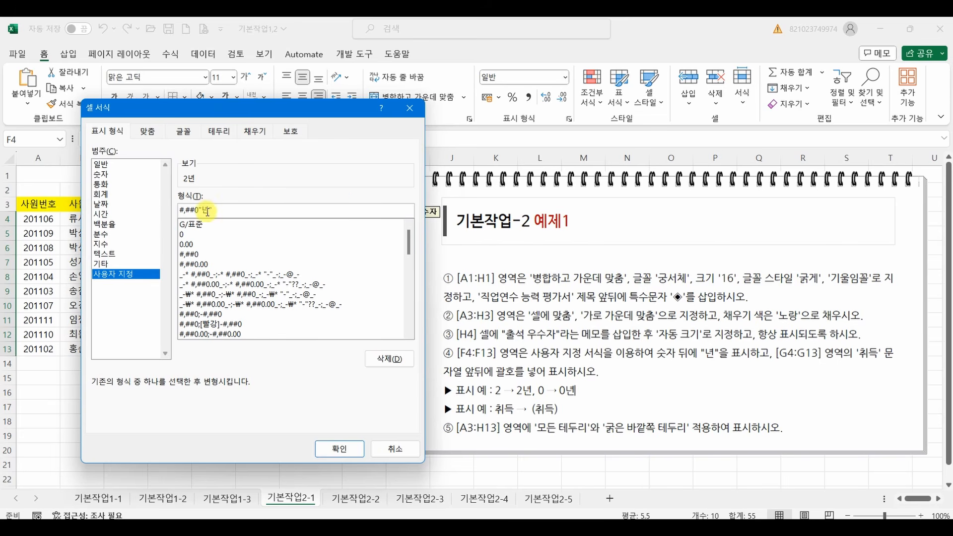
key(BackSpace)
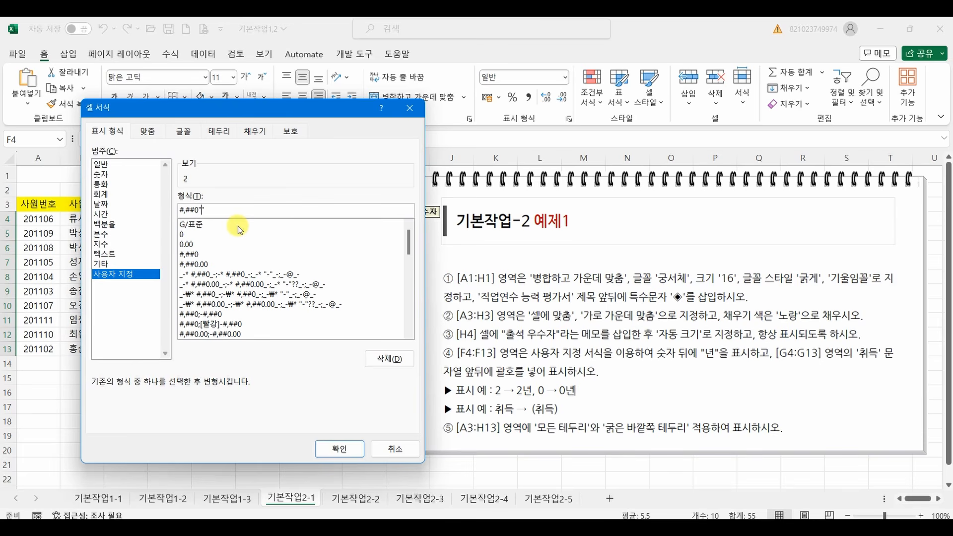
key(BackSpace)
text(year)
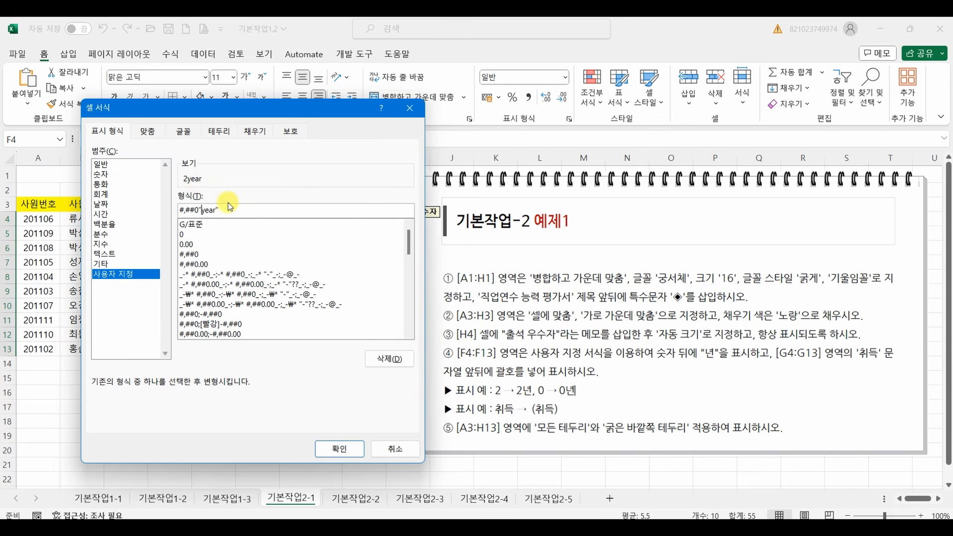
mouse_move(221, 208)
mouse_down()
mouse_move(226, 221)
mouse_move(184, 226)
mouse_move(221, 221)
mouse_move(240, 188)
mouse_move(213, 189)
mouse_move(219, 172)
mouse_up()
key(Escape)
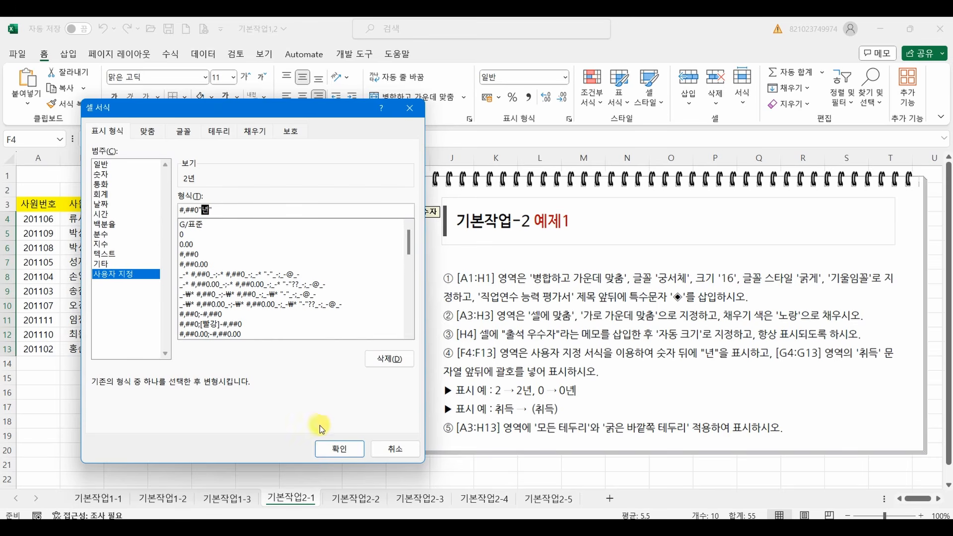
Apply the custom format #,##0"년" to cells F4:F13.
click(338, 449)
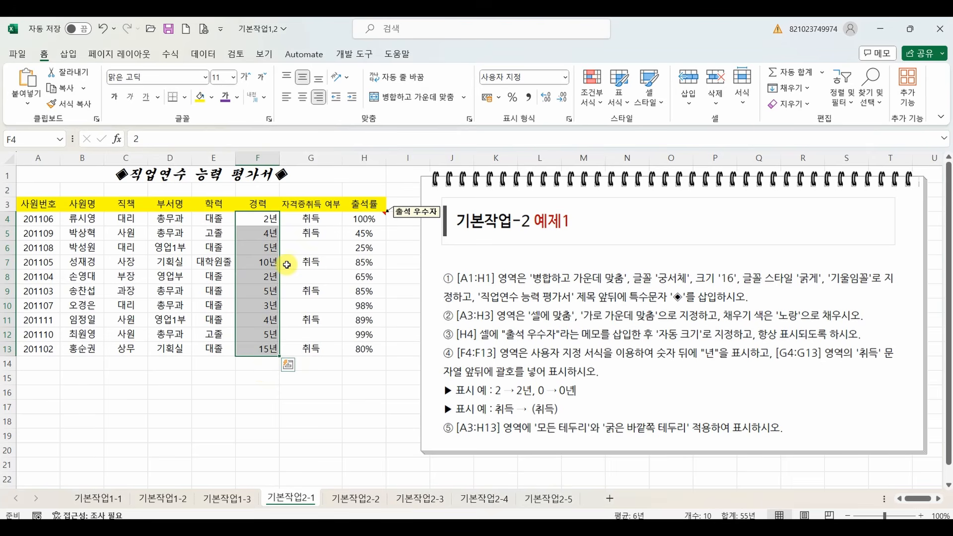
click(329, 275)
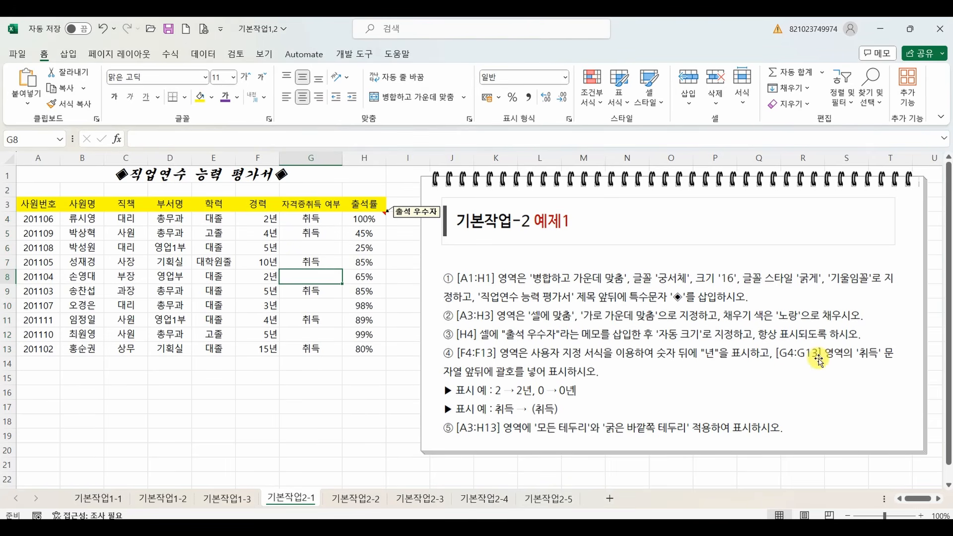
Choose the custom text format @ for cells G4:G13 in the 자격증취득 여부 column.
drag(315, 220, 320, 346)
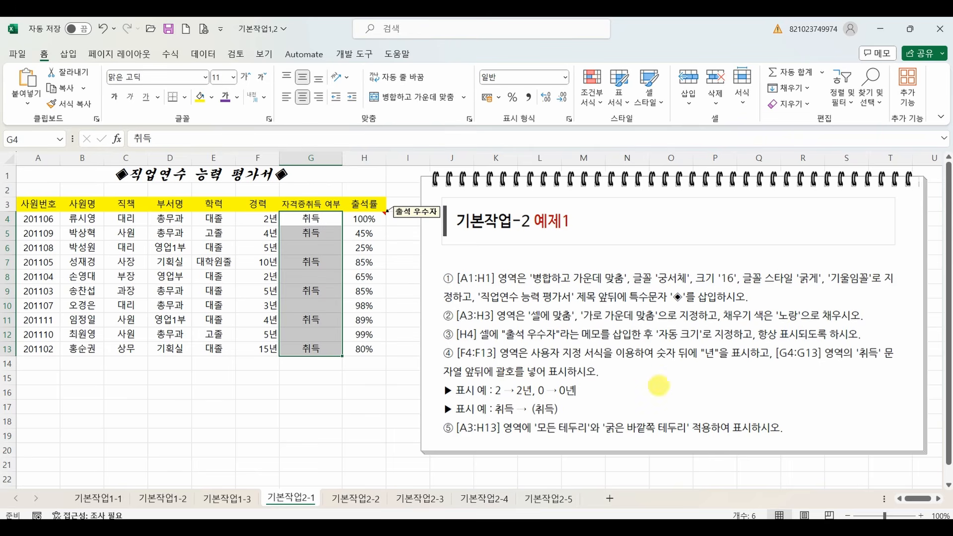
mouse_move(680, 366)
mouse_down()
mouse_move(645, 395)
mouse_move(715, 378)
mouse_move(667, 382)
mouse_move(710, 404)
mouse_up()
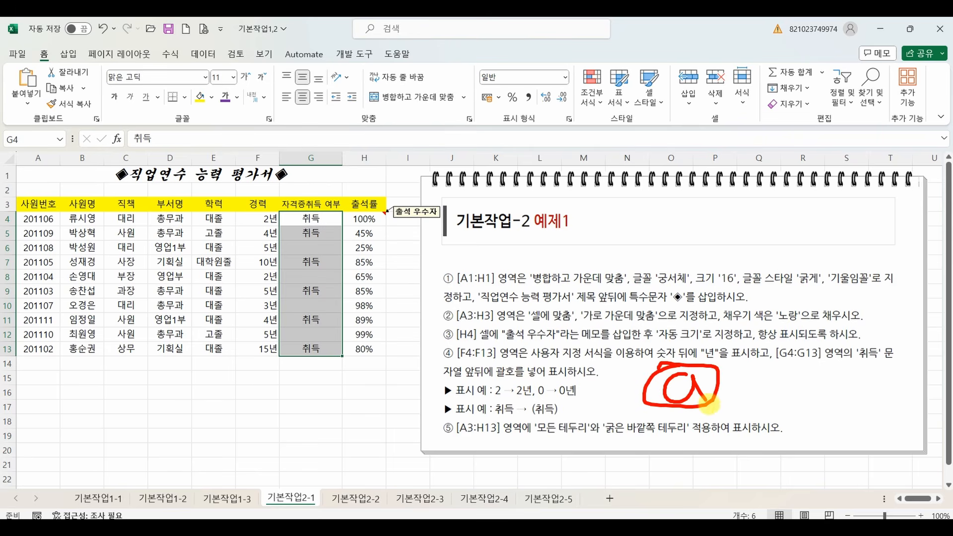
key(Escape)
right_click(312, 277)
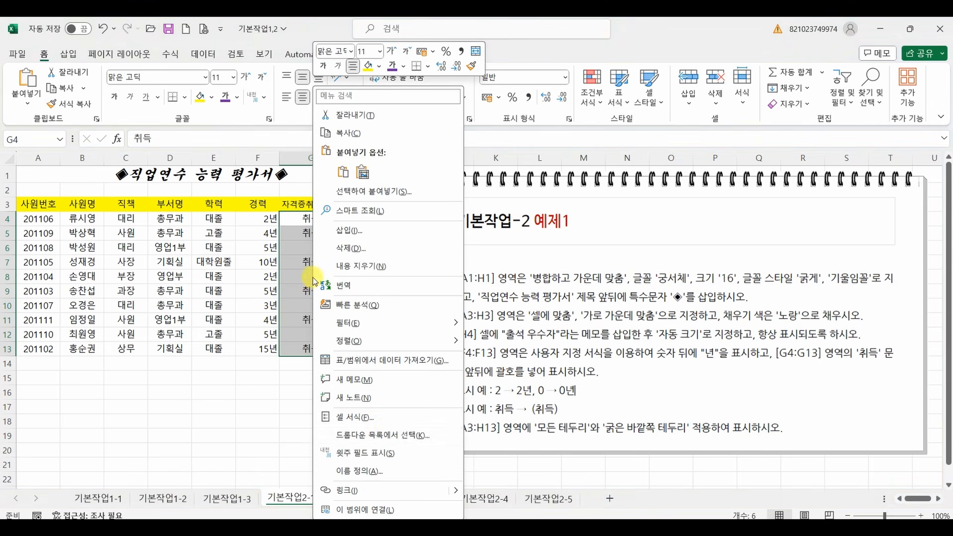
click(337, 436)
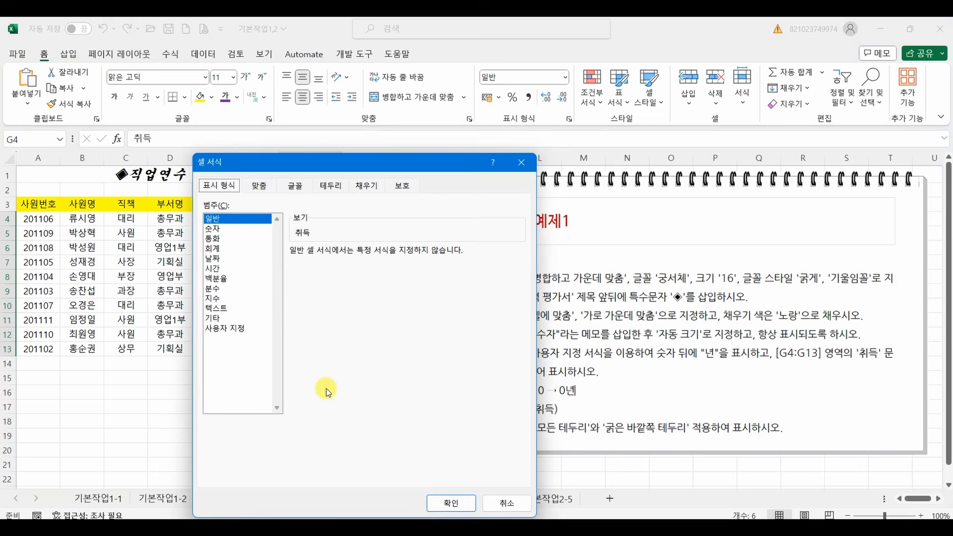
click(240, 328)
drag(519, 291, 520, 383)
click(298, 369)
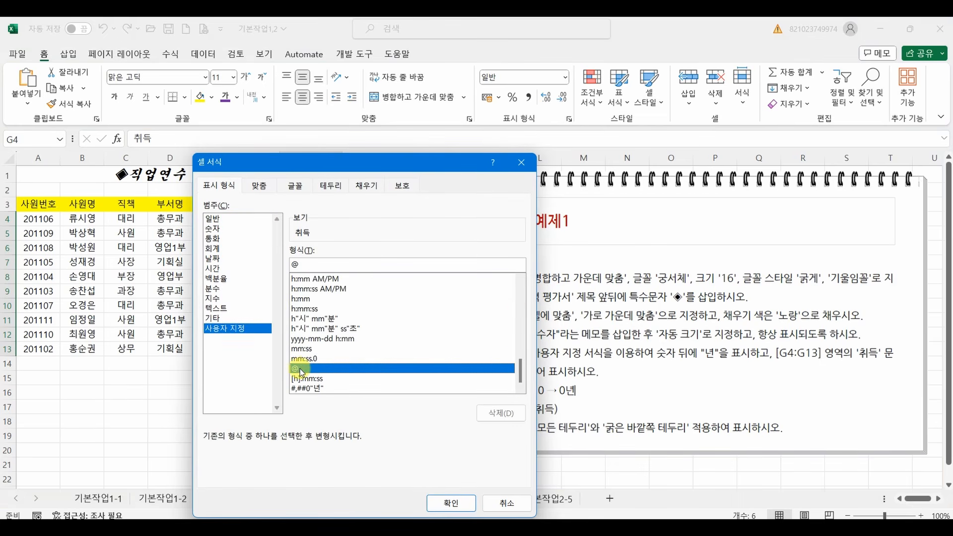
Enclose the @ code in quoted parentheses as "("@")" and apply the format to G4:G13.
click(294, 264)
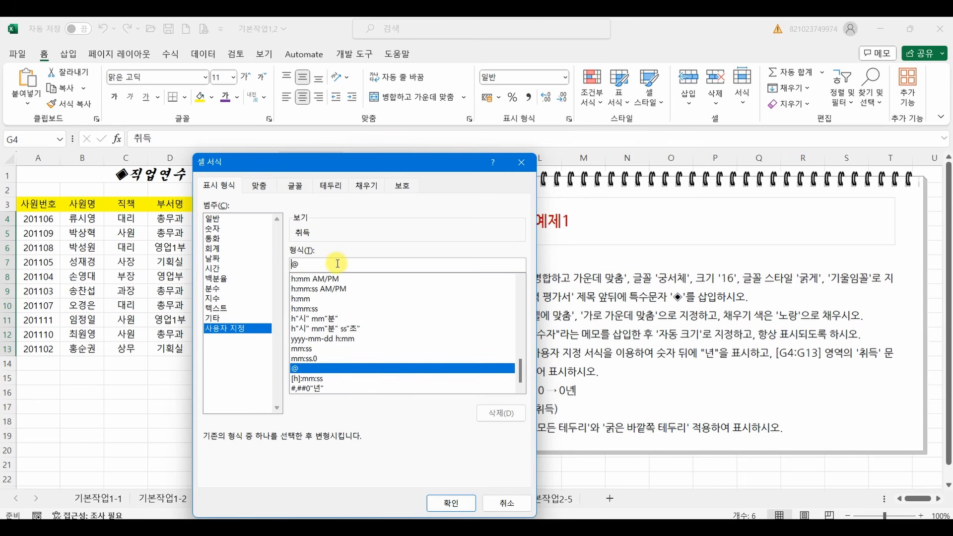
text("()
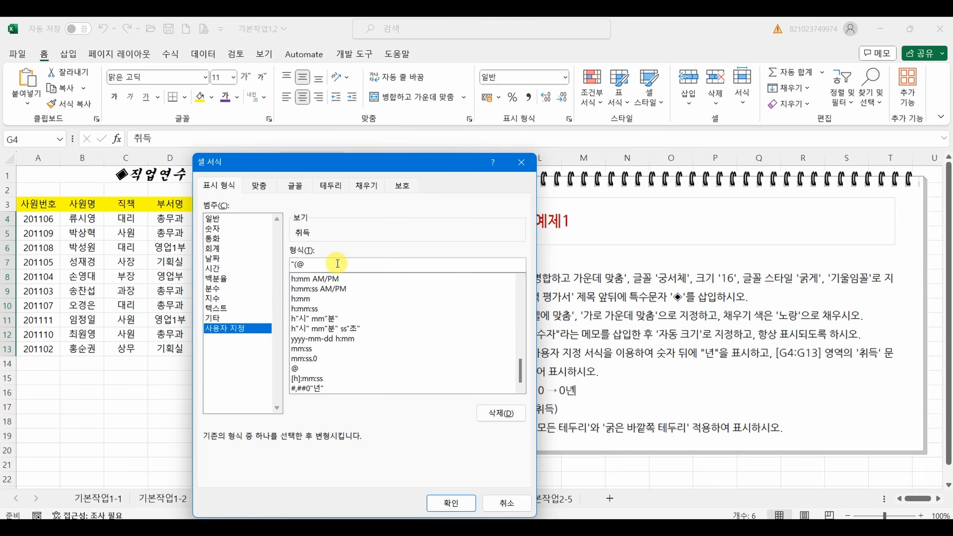
text(")
mouse_move(355, 243)
mouse_down()
mouse_move(362, 260)
mouse_move(383, 254)
mouse_up()
mouse_move(525, 239)
mouse_down()
mouse_move(517, 255)
mouse_move(541, 260)
mouse_up()
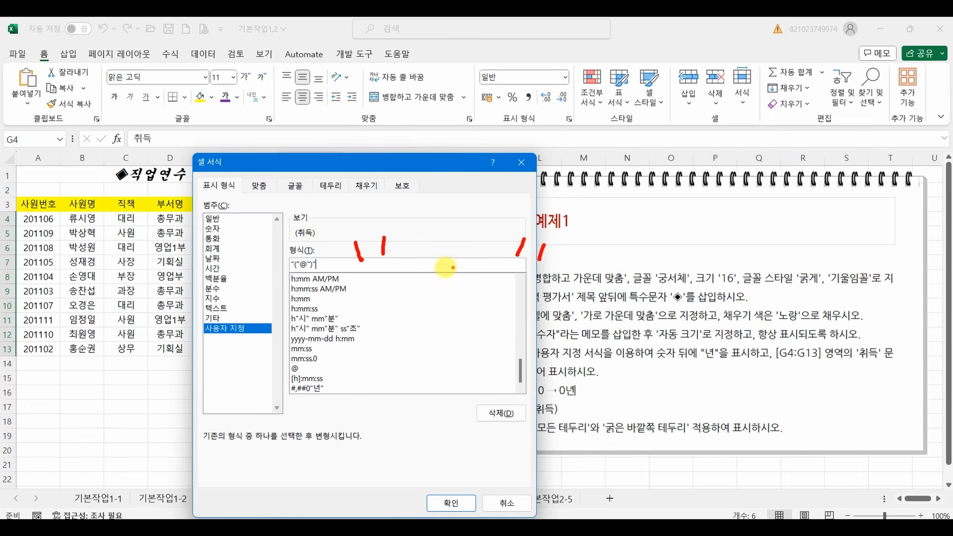
click(451, 503)
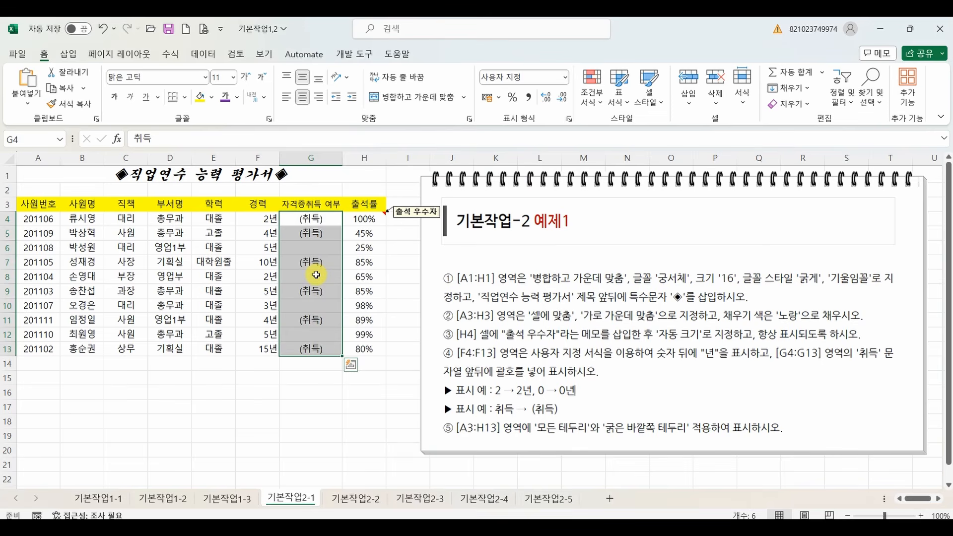
click(316, 274)
click(305, 320)
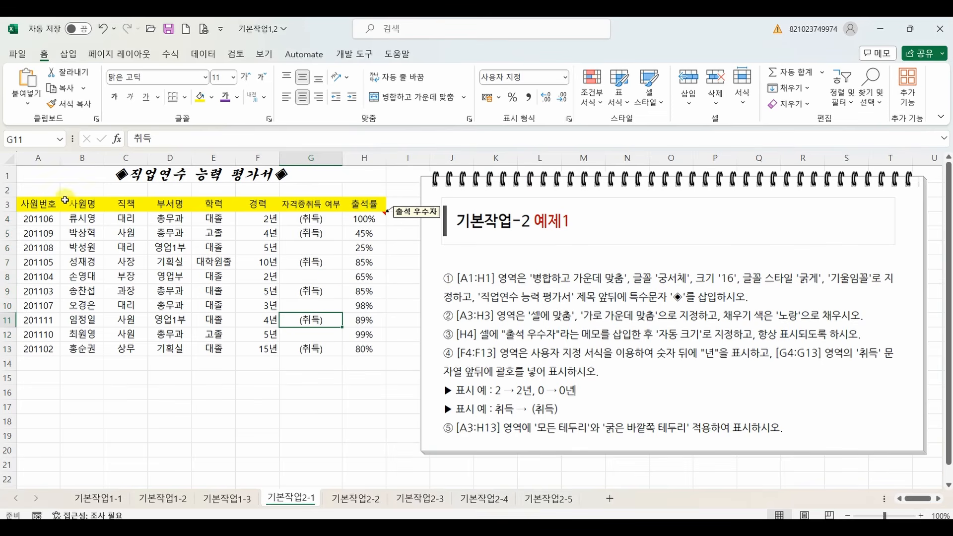
Apply 모든 테두리 and 굵은 바깥쪽 테두리 borders to the table range A3:H13.
mouse_move(48, 204)
mouse_down()
mouse_move(338, 218)
mouse_move(379, 251)
mouse_move(354, 348)
mouse_up()
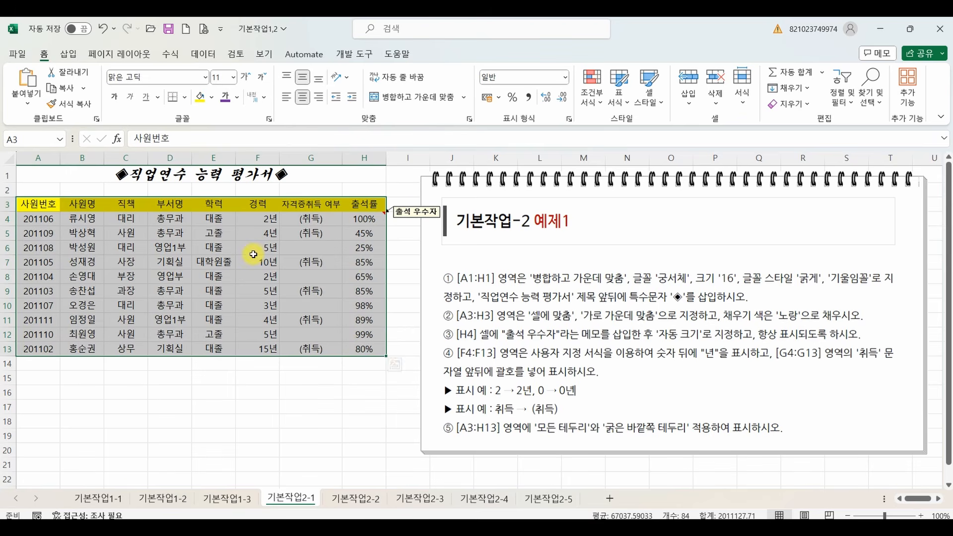
click(184, 100)
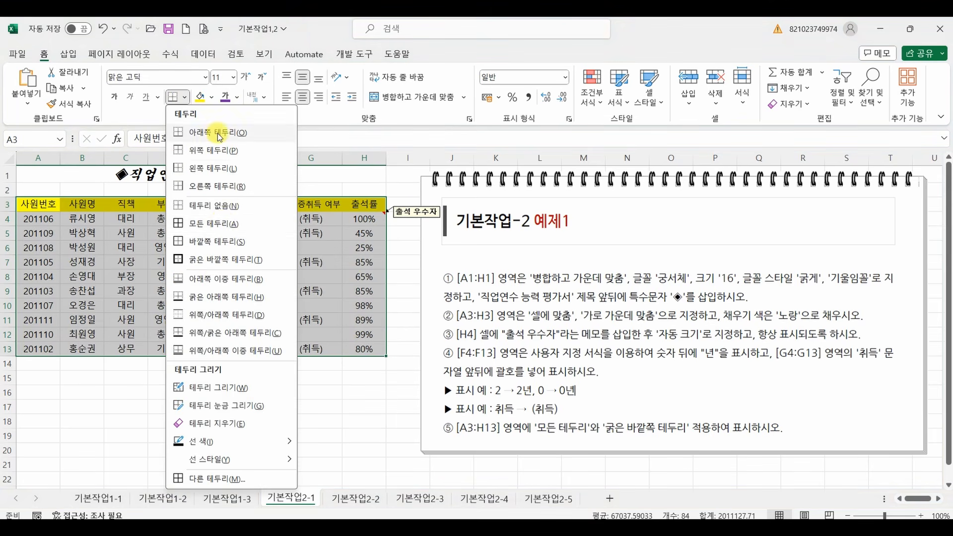
click(219, 223)
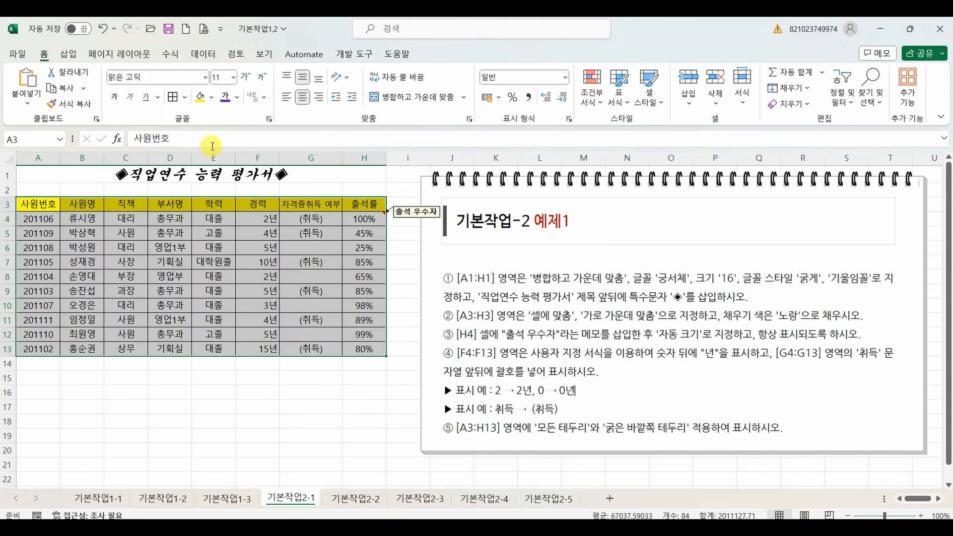
click(185, 98)
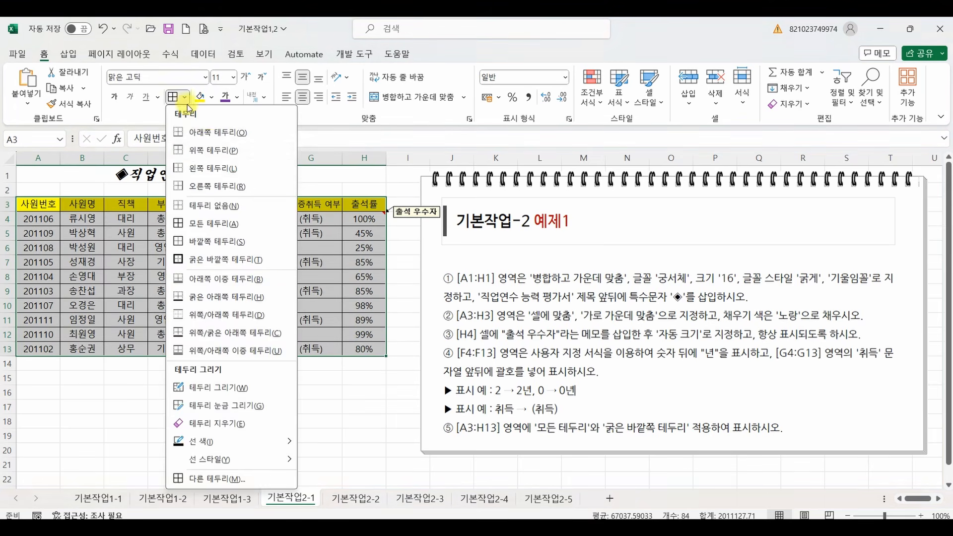
click(218, 259)
click(256, 404)
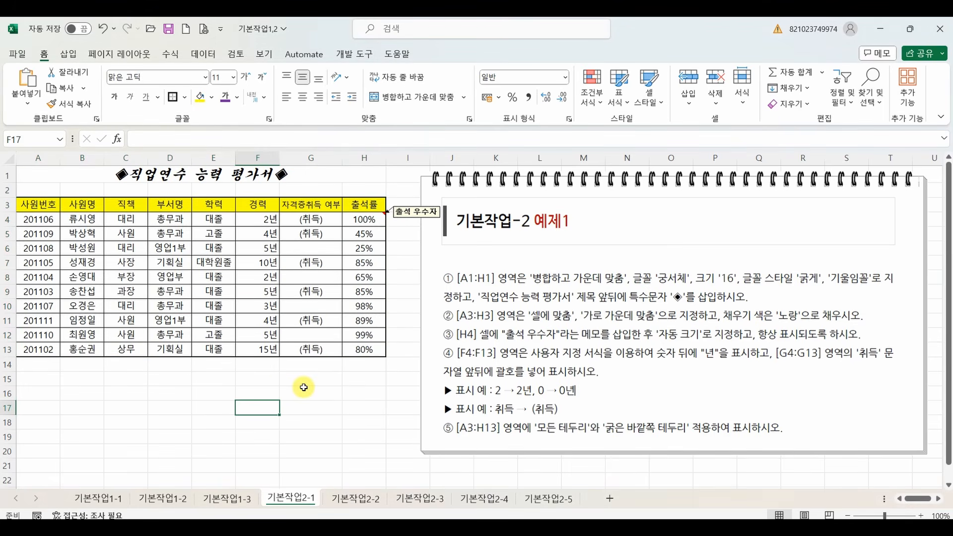
Go to sheet 기본작업2-2 and merge and center the title across A1:F1.
key(ctrl+Page_Down)
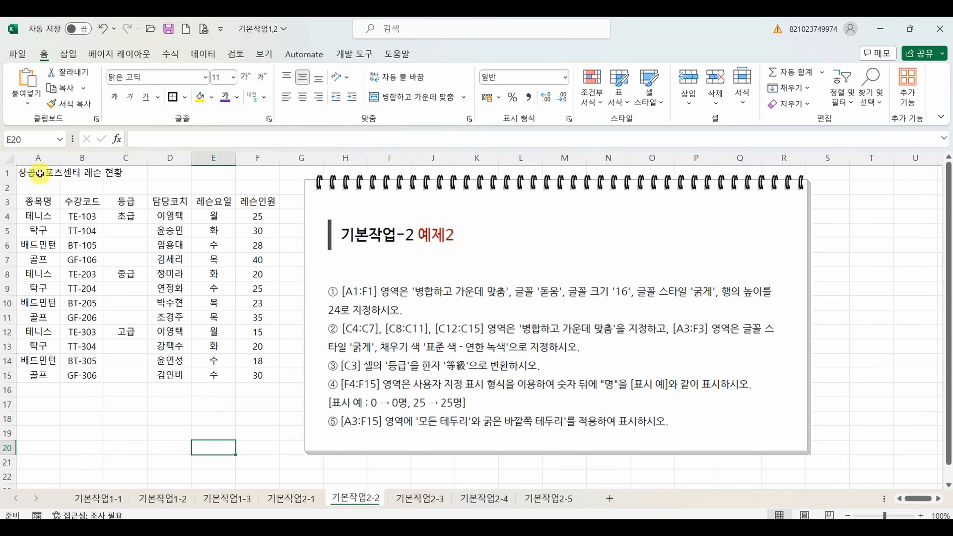
drag(30, 173, 247, 178)
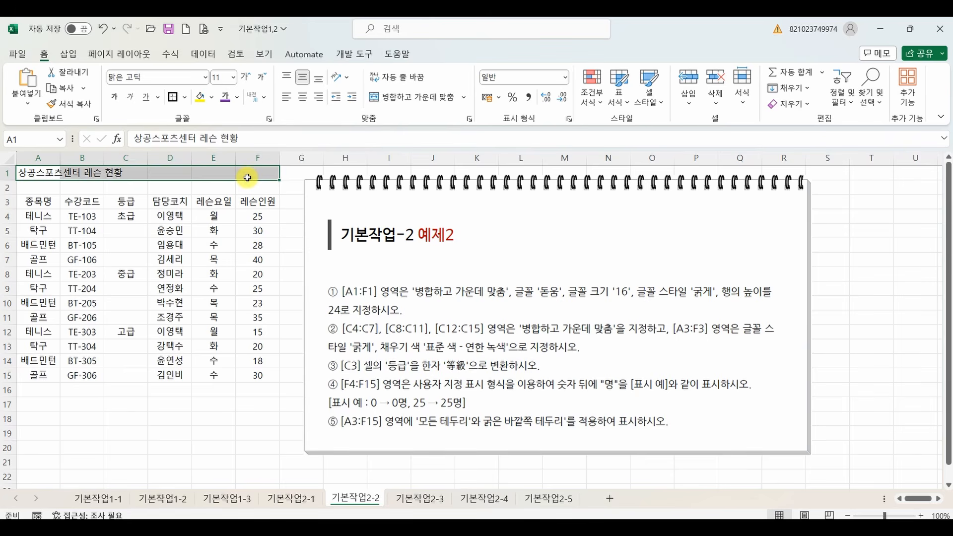
click(412, 98)
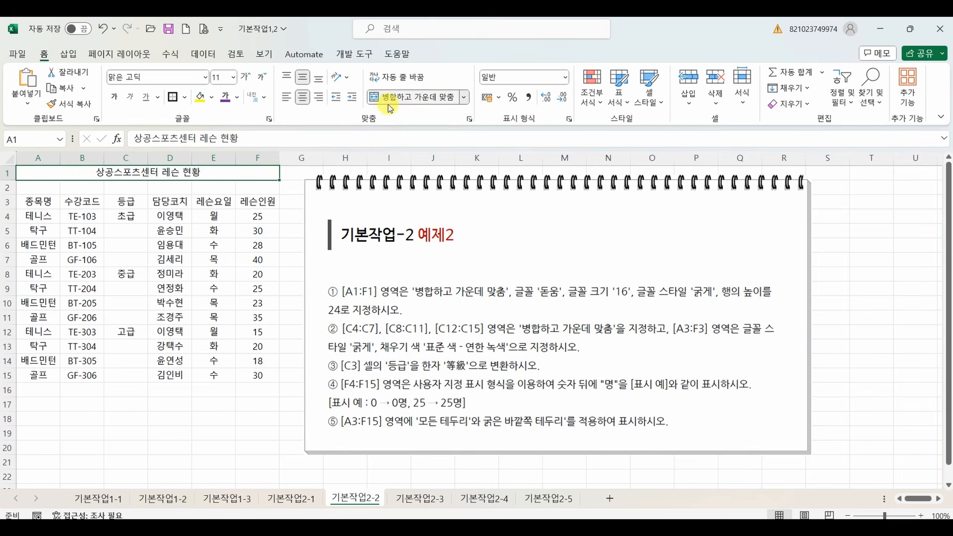
Format the merged title in A1:F1 with the 돋움 font, size 16, in bold.
click(205, 77)
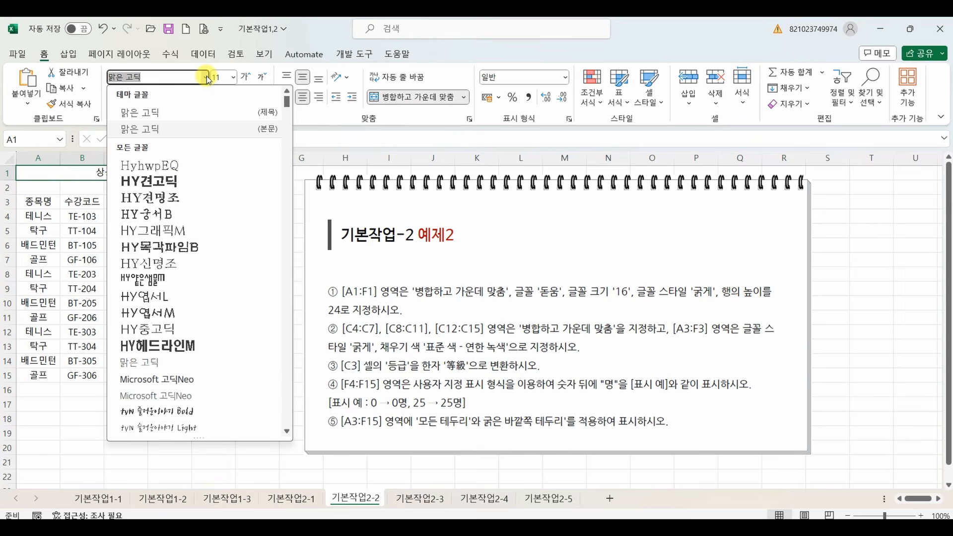
text(돋움)
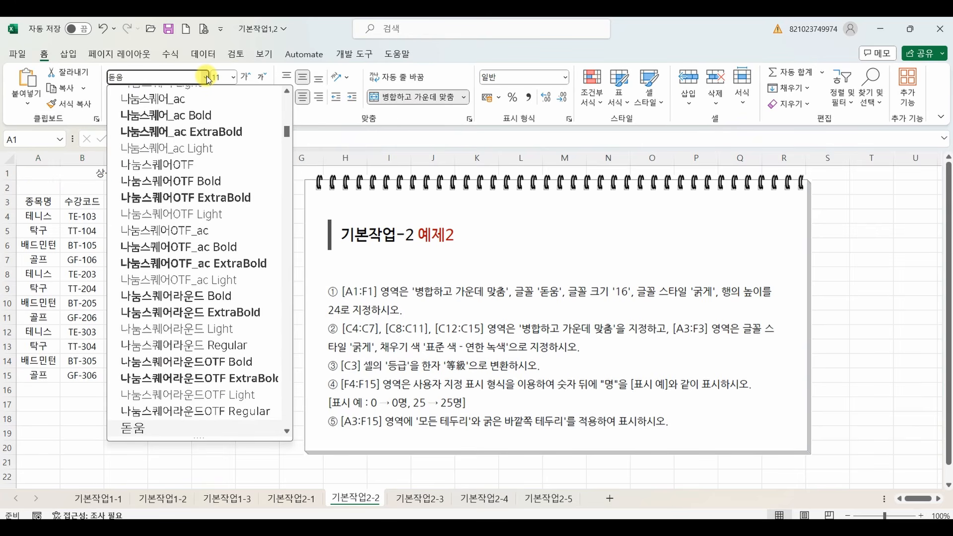
key(Return)
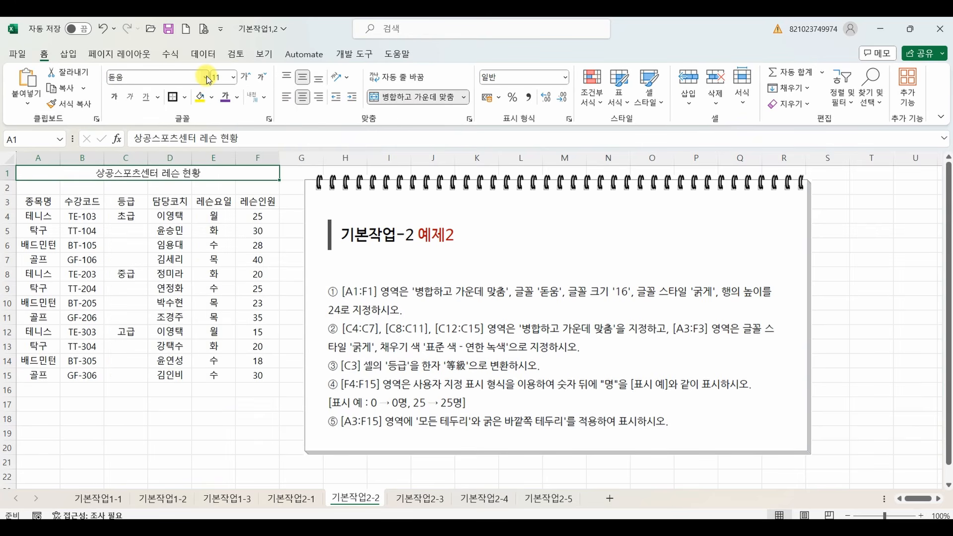
click(233, 78)
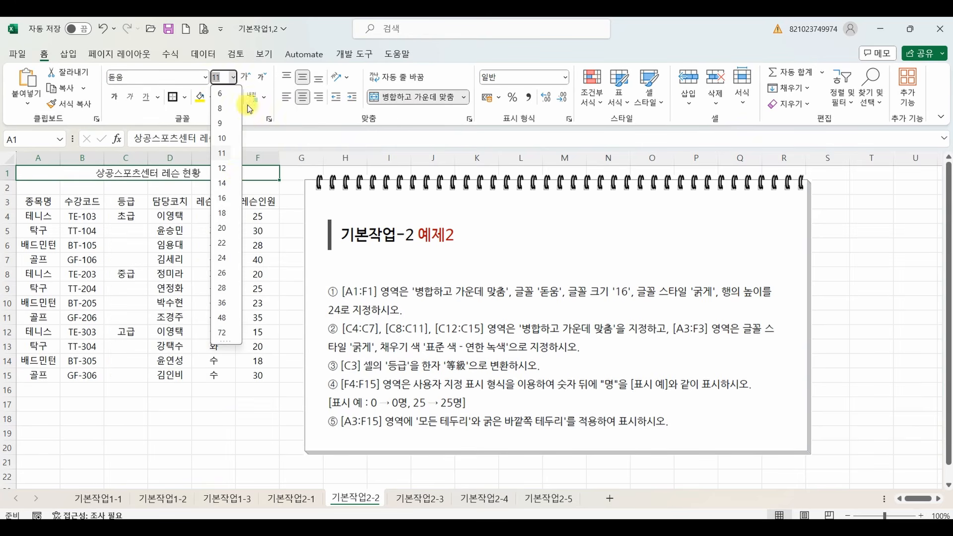
click(224, 199)
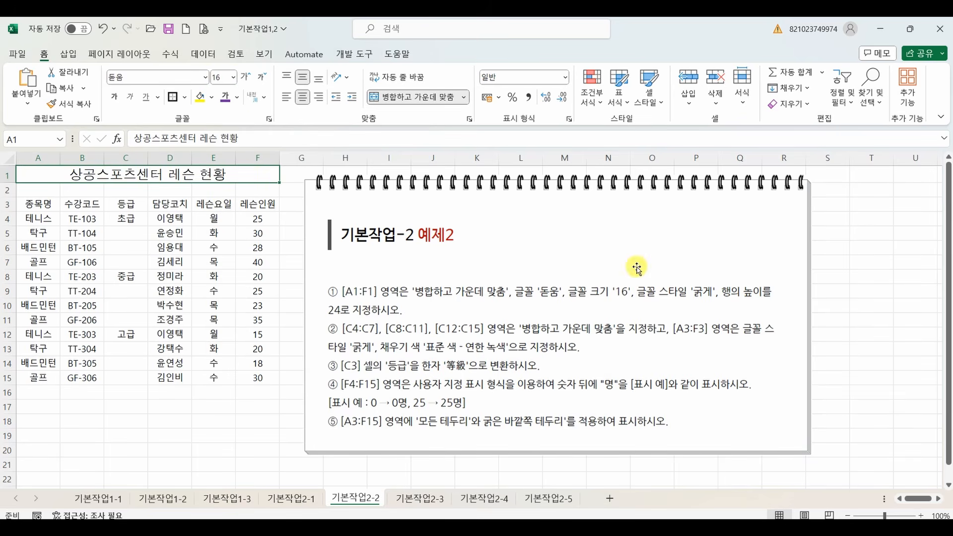
click(116, 99)
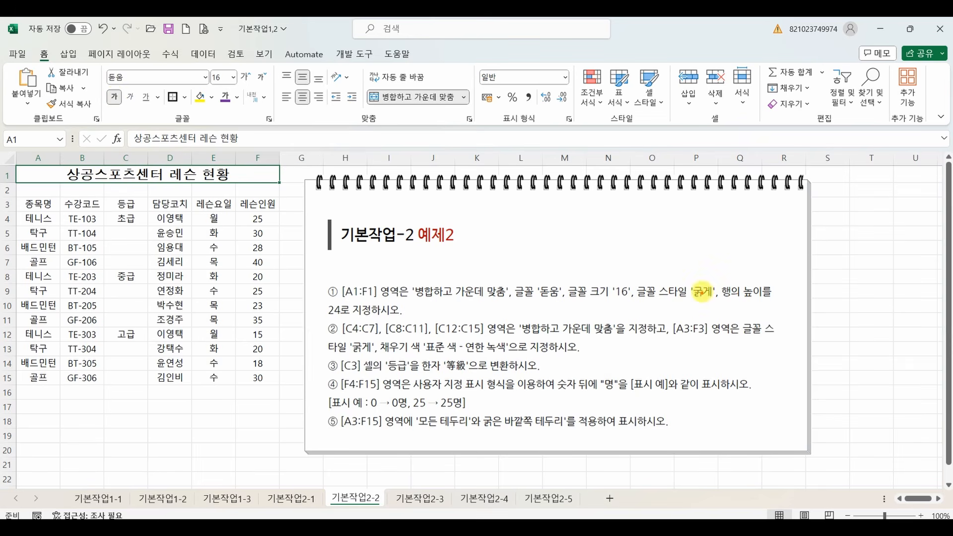
drag(721, 299, 783, 303)
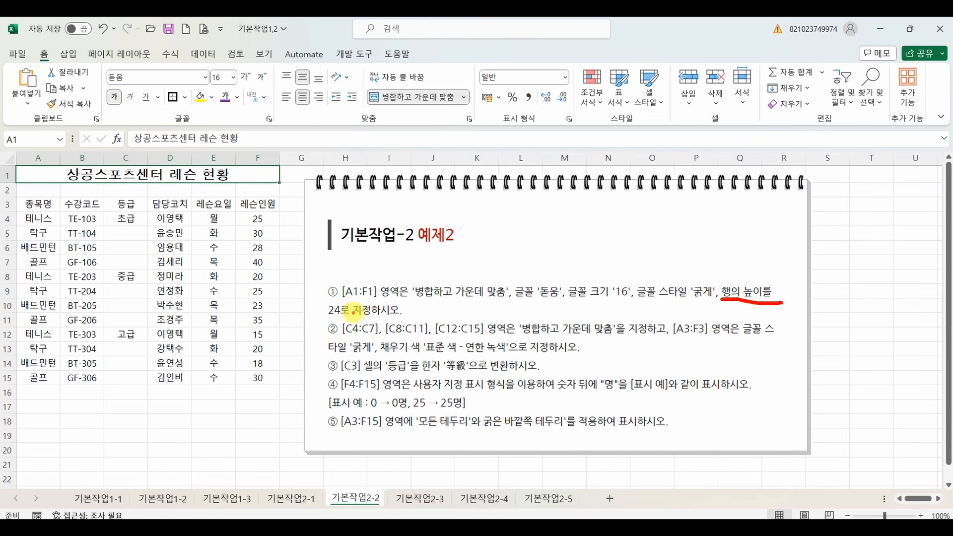
mouse_move(354, 302)
mouse_down()
mouse_move(346, 318)
mouse_move(360, 305)
mouse_up()
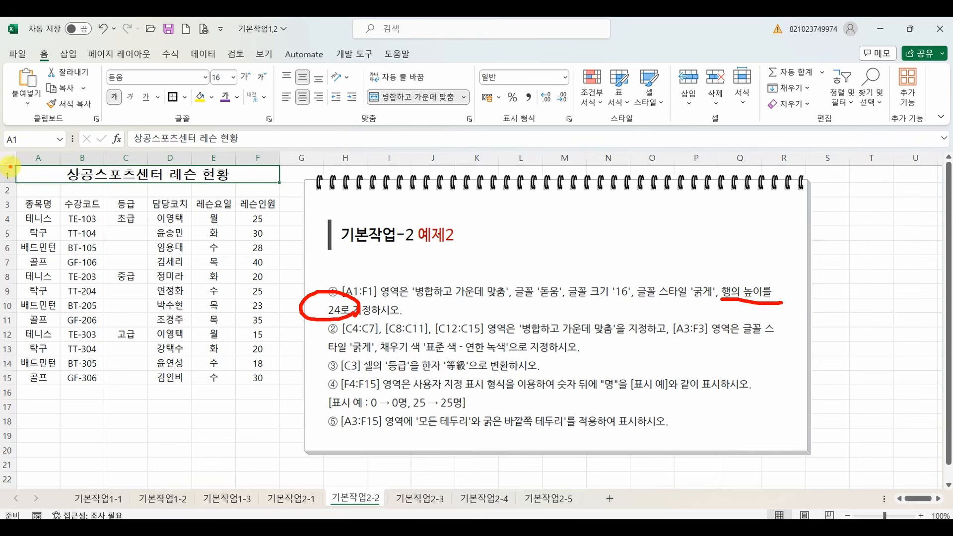
mouse_move(10, 168)
mouse_down()
mouse_move(3, 183)
mouse_move(11, 172)
mouse_up()
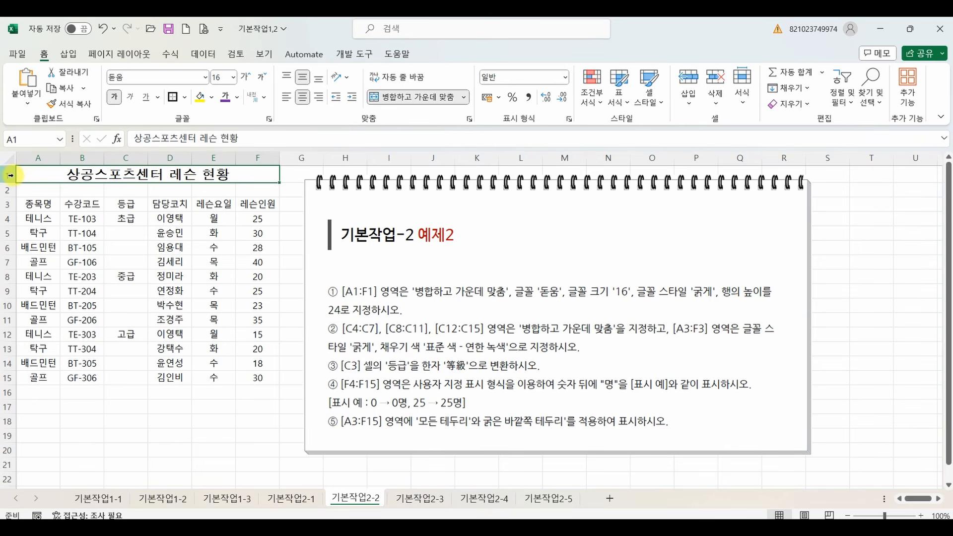
Set the height of row 1 to 24.
right_click(8, 175)
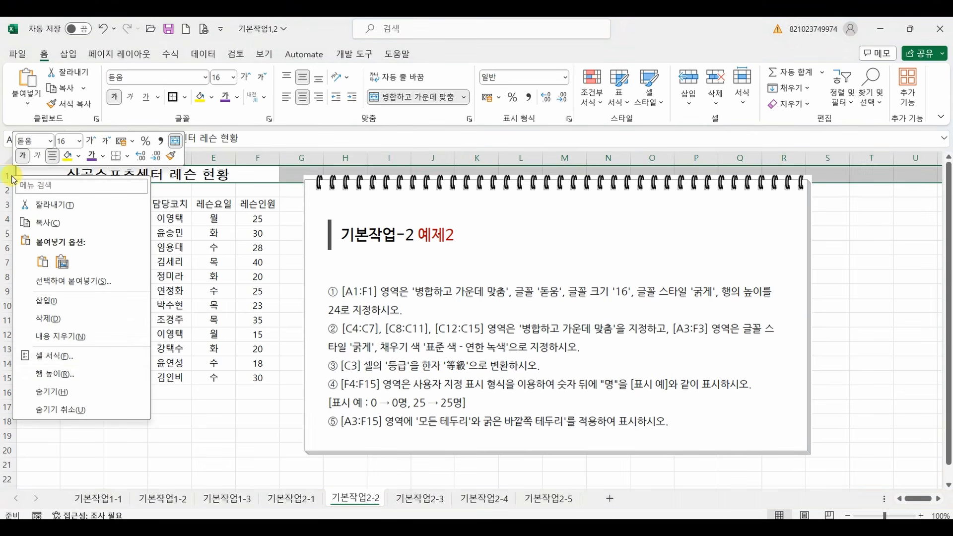
click(65, 371)
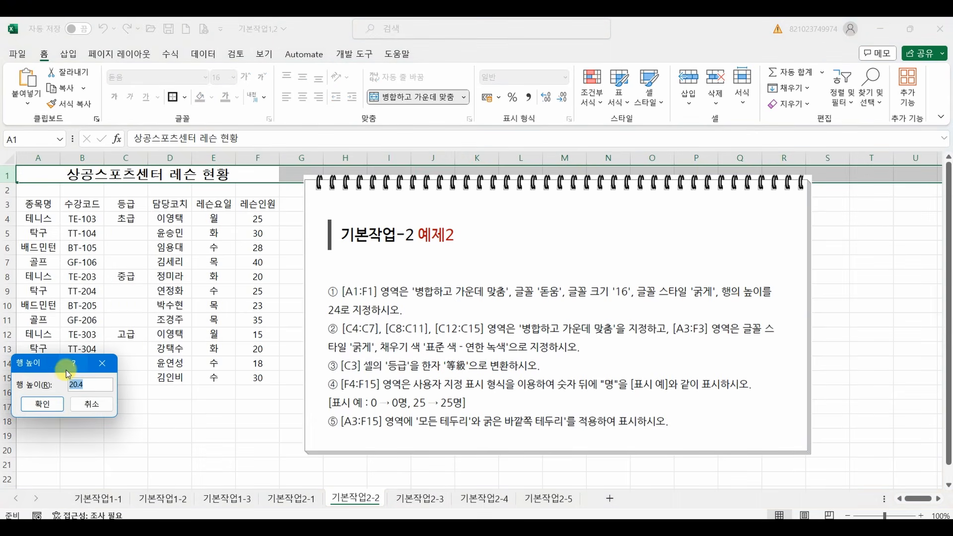
click(42, 404)
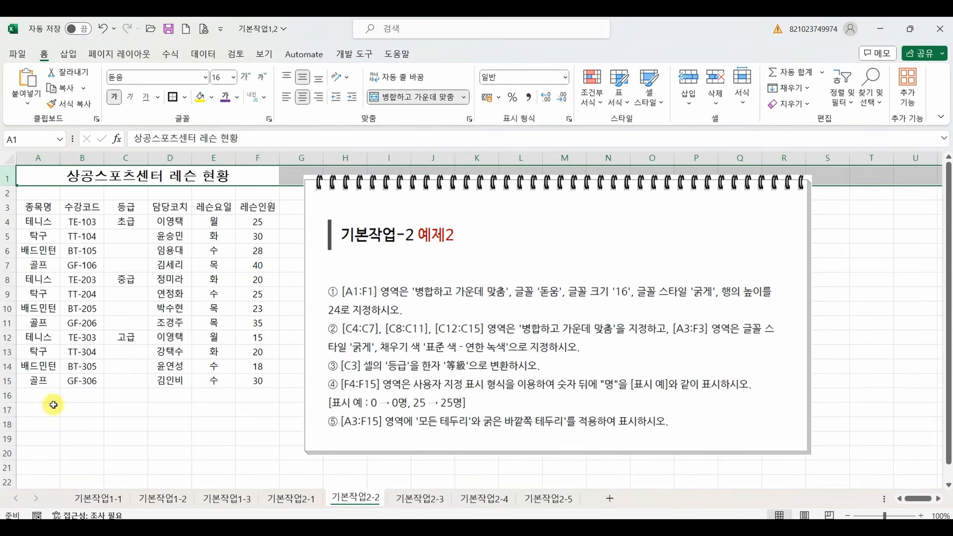
click(129, 323)
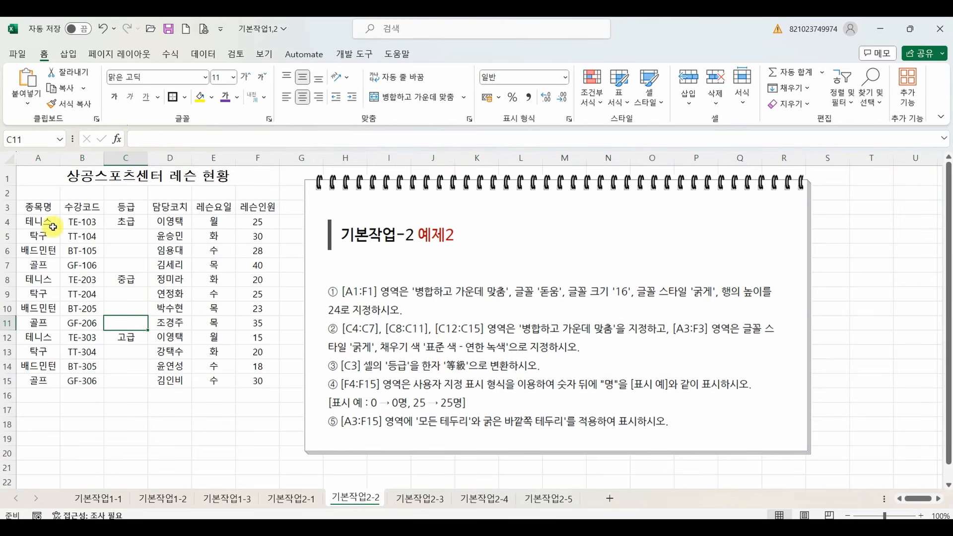
click(122, 225)
drag(122, 225, 127, 267)
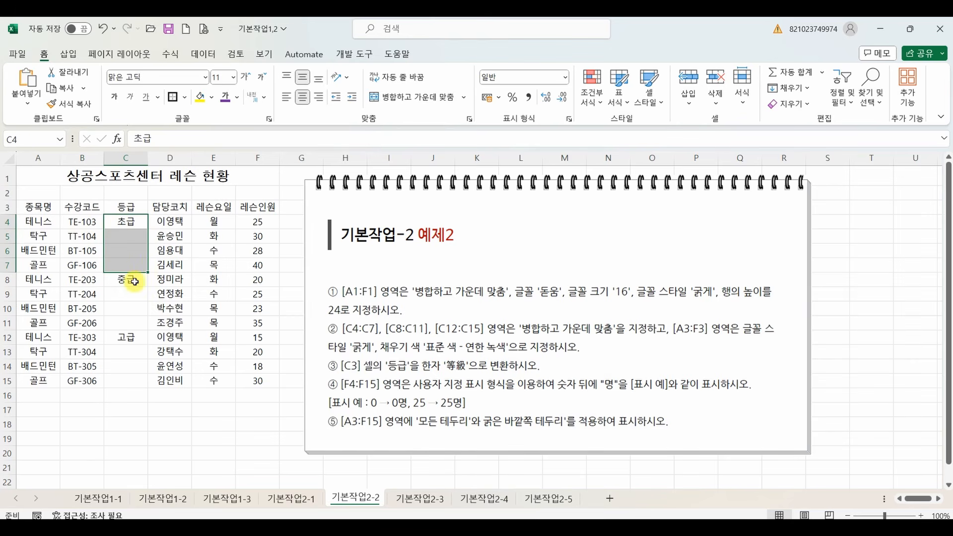
ctrl+click(135, 282)
drag(135, 282, 131, 324)
click(171, 311)
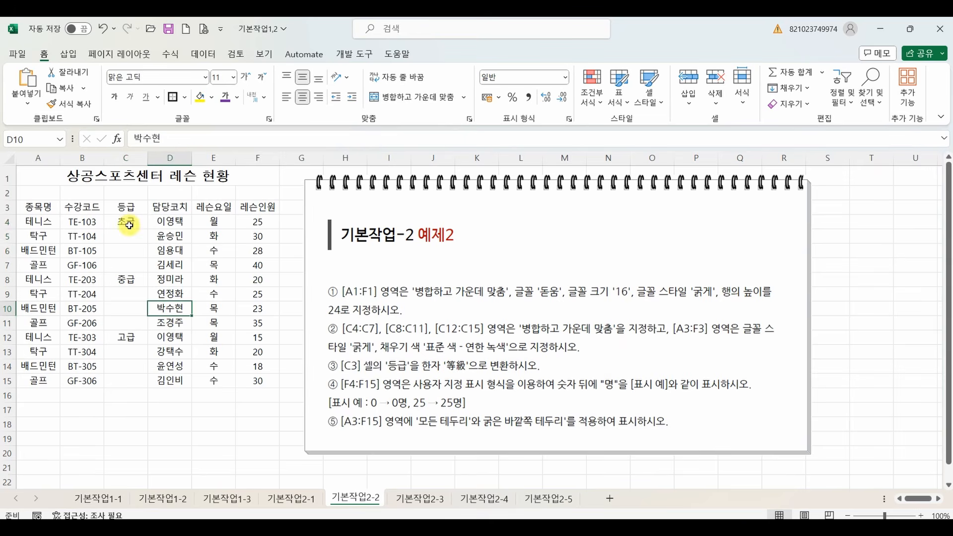
Merge and center the ranges C4:C7, C8:C11 and C12:C15 separately, in one operation.
drag(128, 224, 130, 381)
ctrl+click(131, 279)
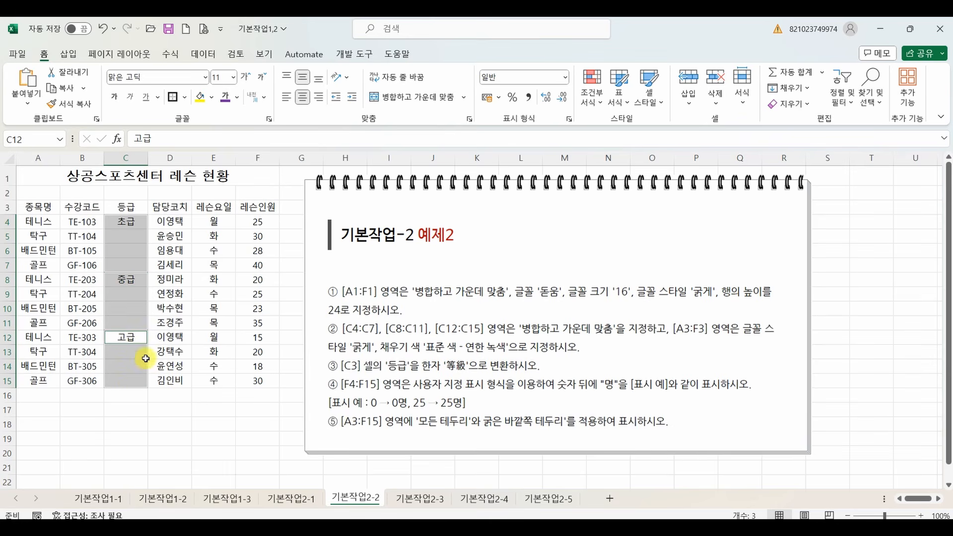
click(385, 96)
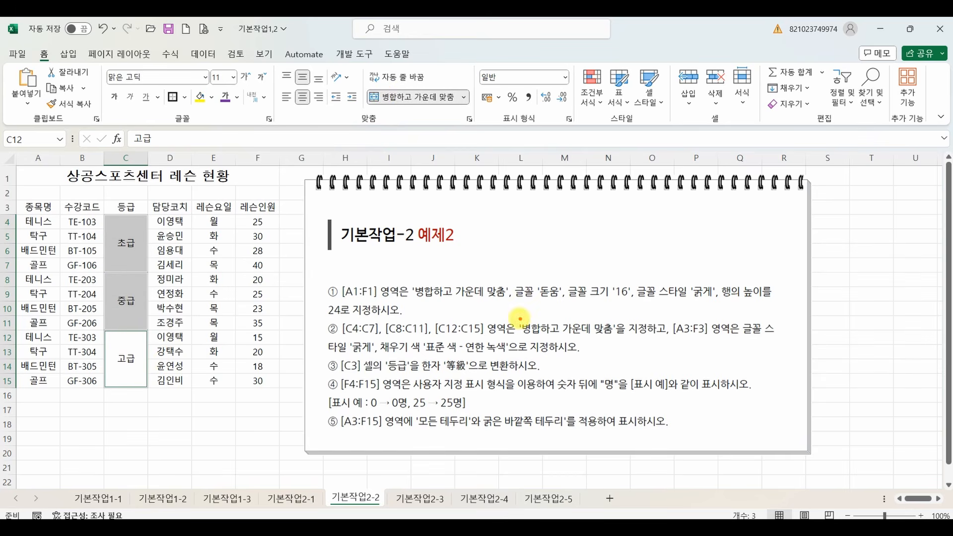
drag(518, 320, 615, 339)
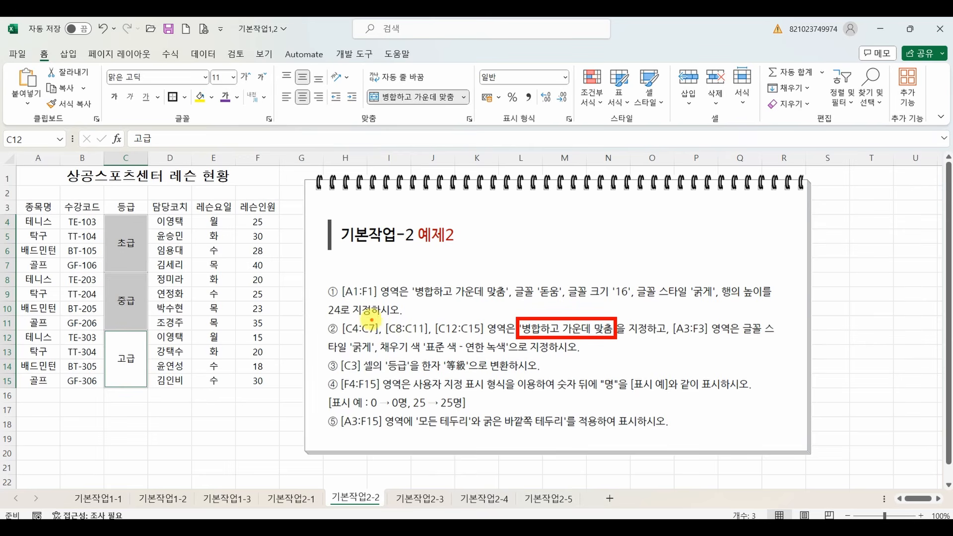
mouse_move(373, 320)
mouse_down()
mouse_move(383, 304)
mouse_move(391, 320)
mouse_move(441, 317)
mouse_up()
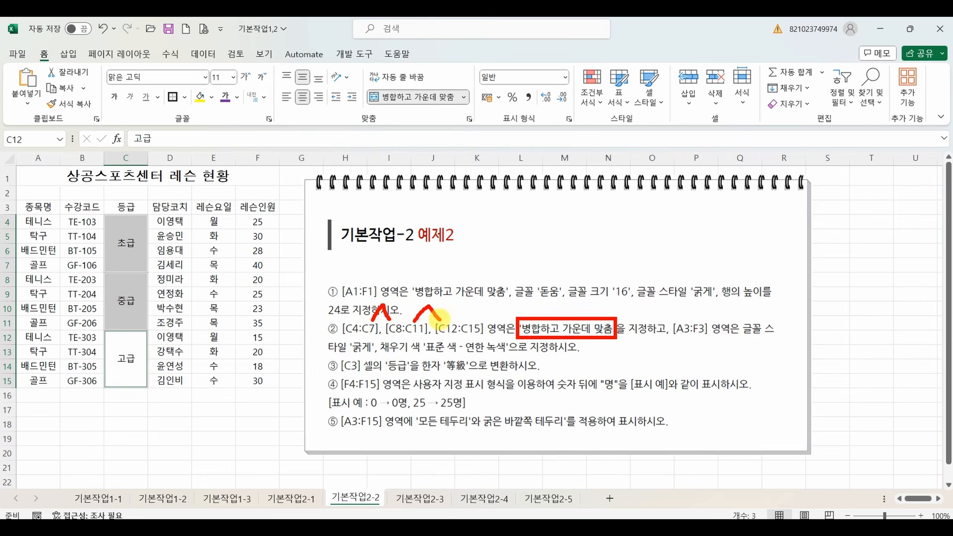
key(Escape)
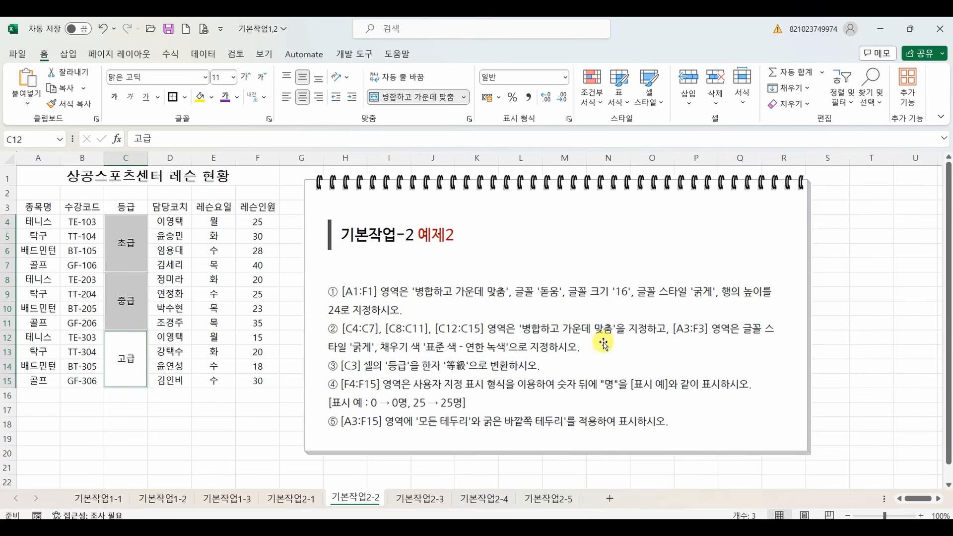
click(199, 417)
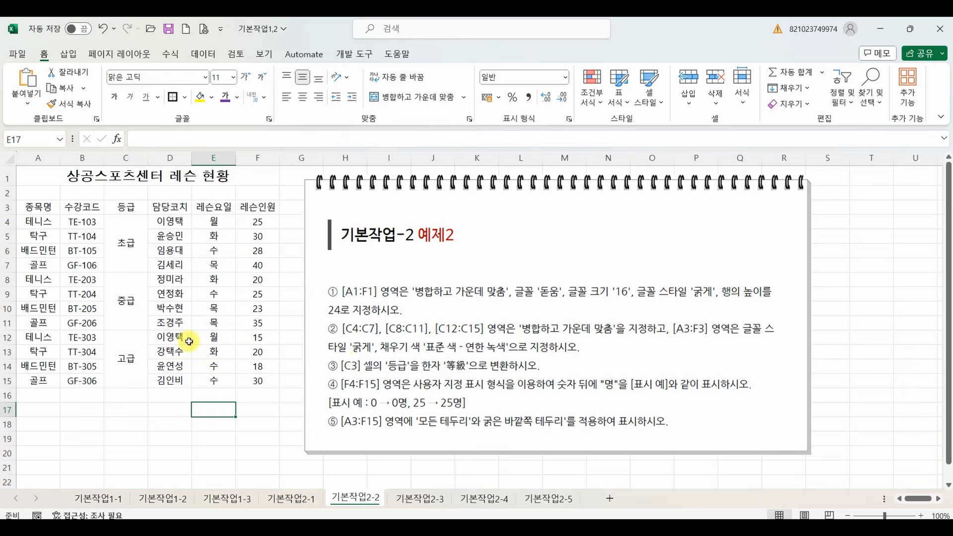
Make the header cells A3:F3 bold and fill them with the standard color 연한 녹색.
drag(48, 209, 251, 209)
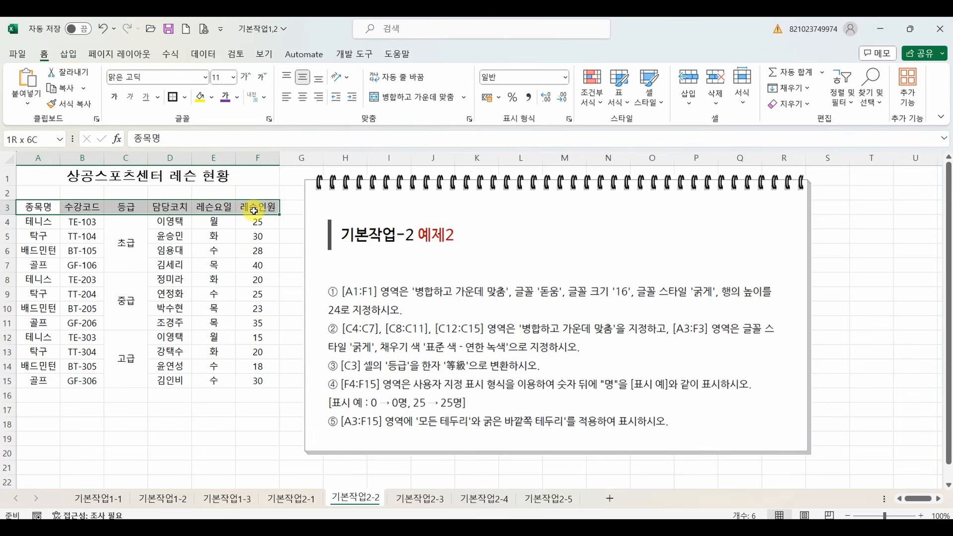
click(114, 97)
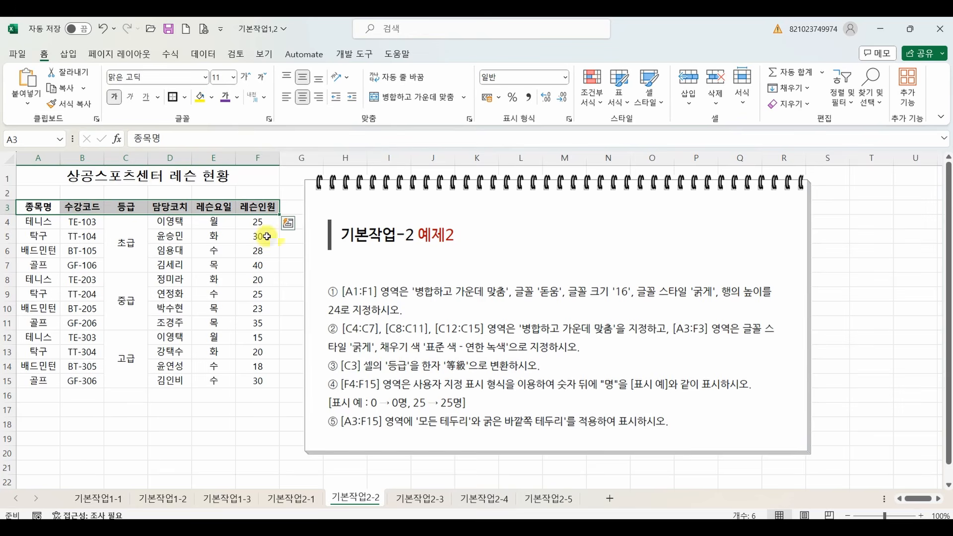
click(213, 98)
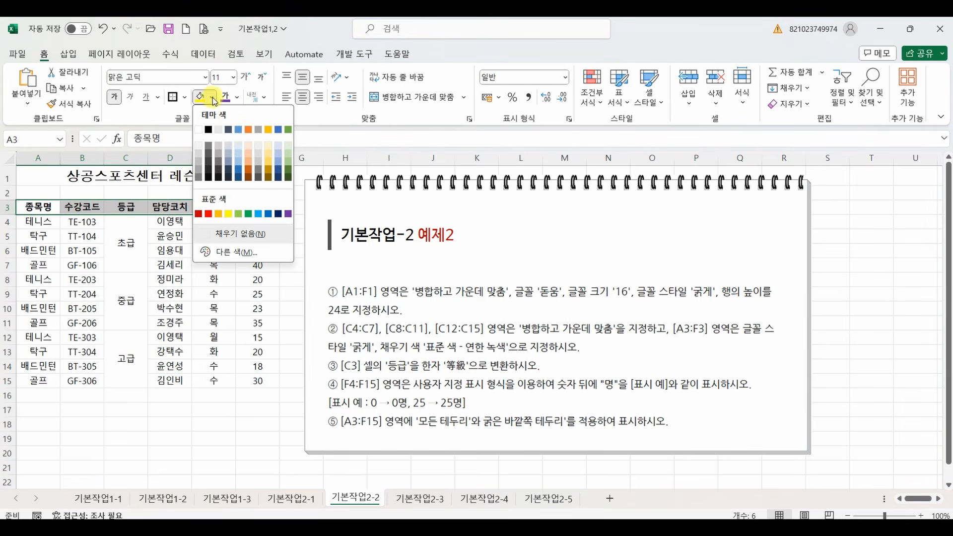
click(239, 214)
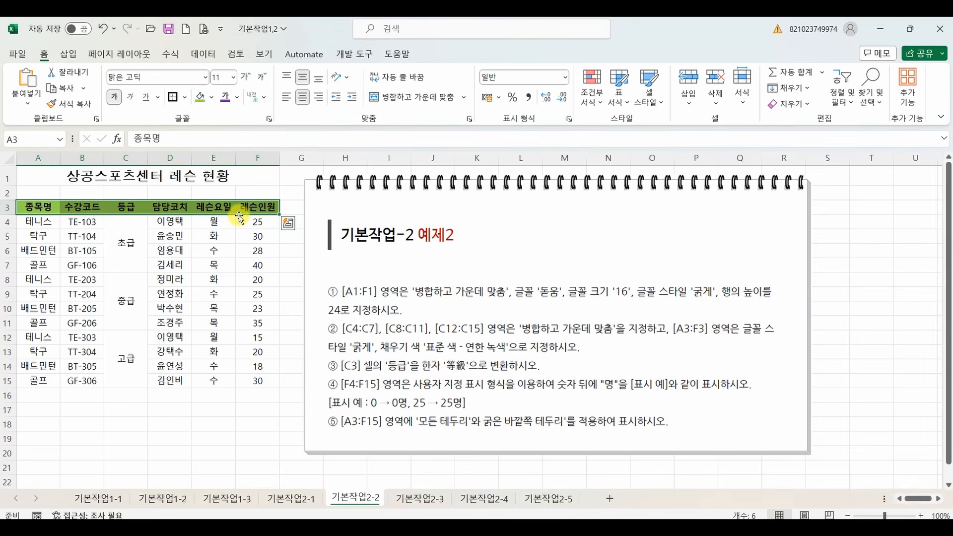
click(180, 266)
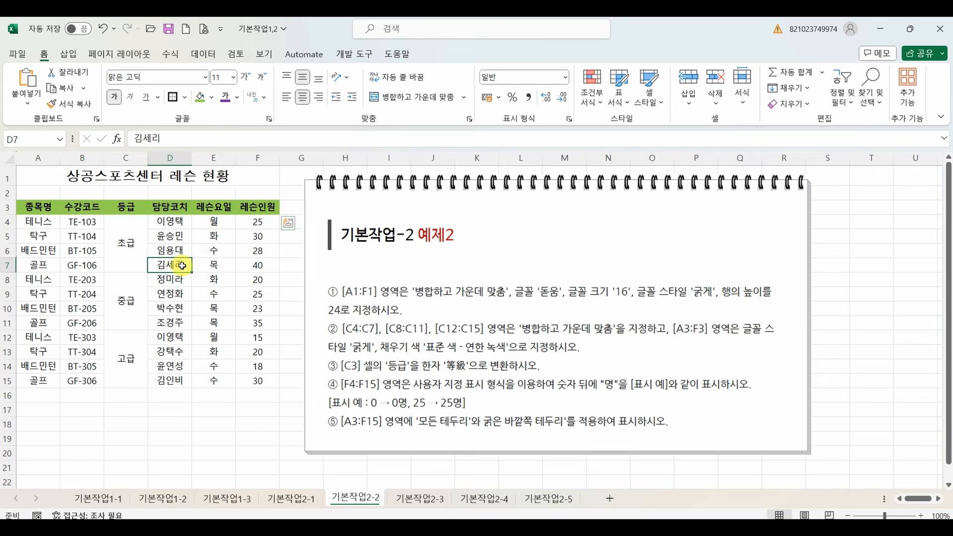
Convert the text 등급 in cell C3 to the Hanja 等級 using the 漢字 input form.
click(127, 209)
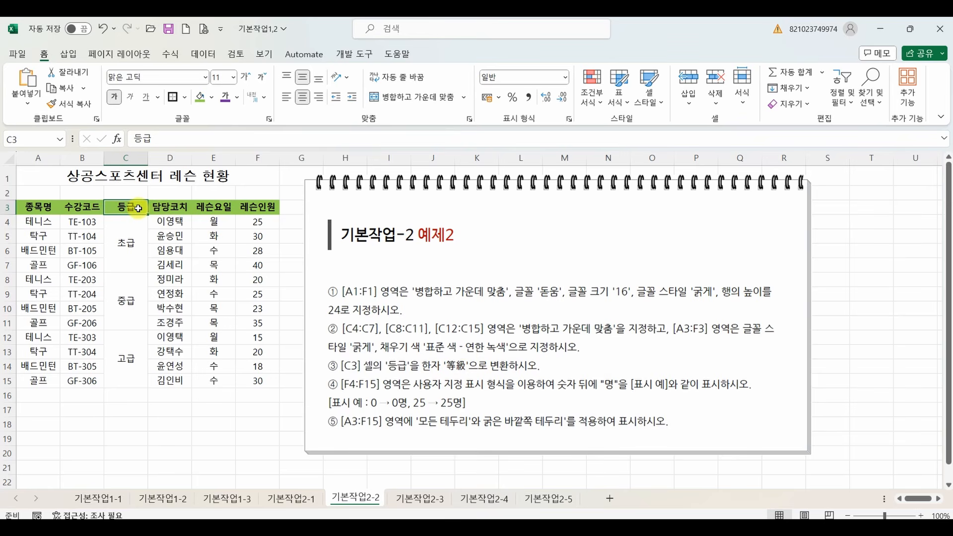
double_click(139, 208)
drag(139, 209, 118, 208)
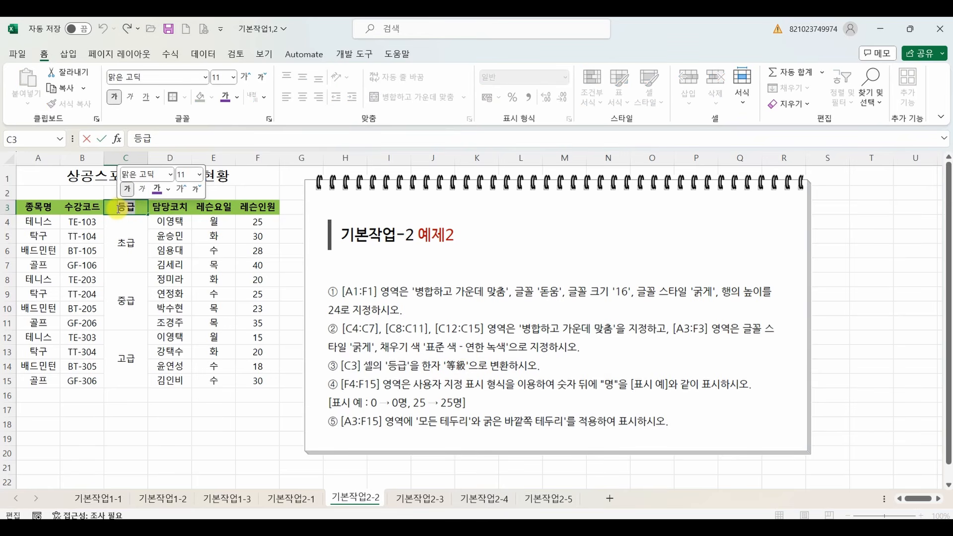
key(Hangul_Hanja)
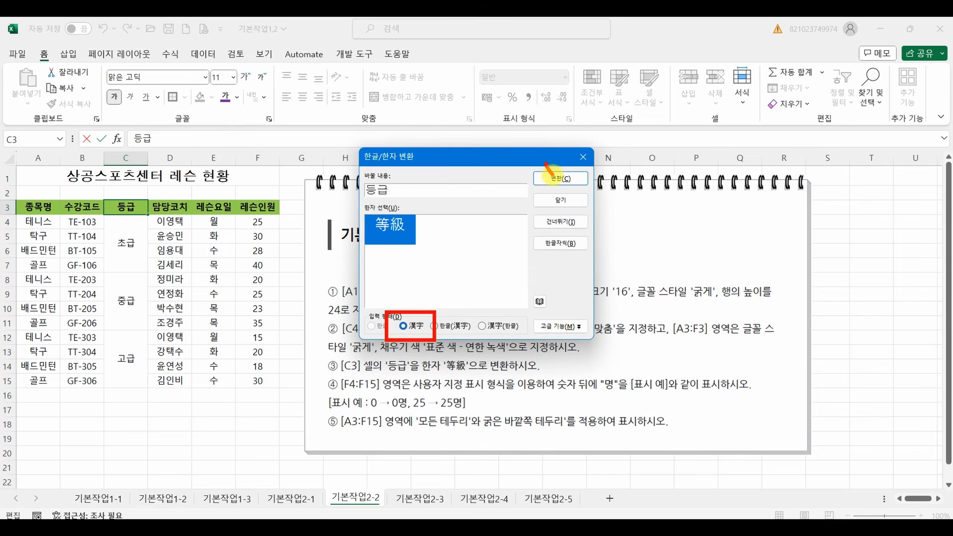
drag(552, 175, 585, 141)
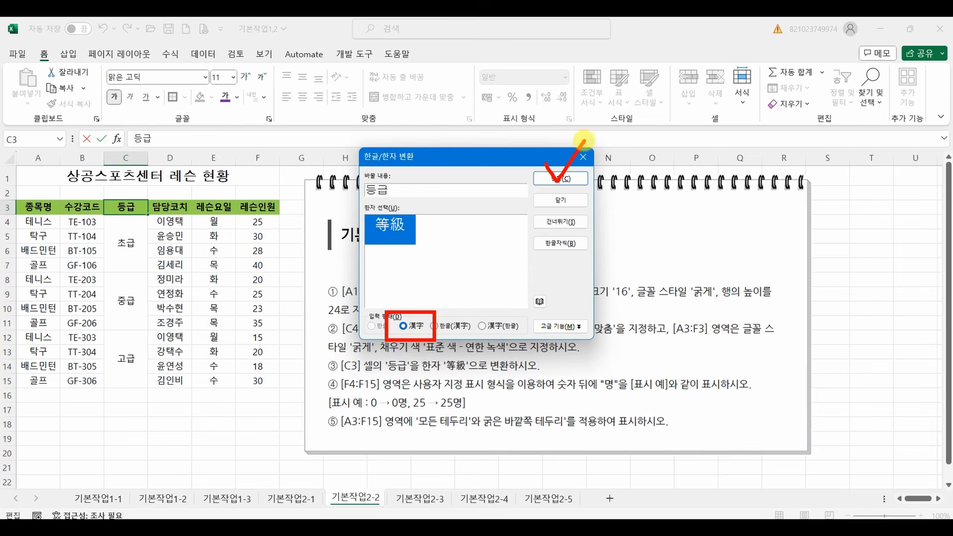
click(561, 180)
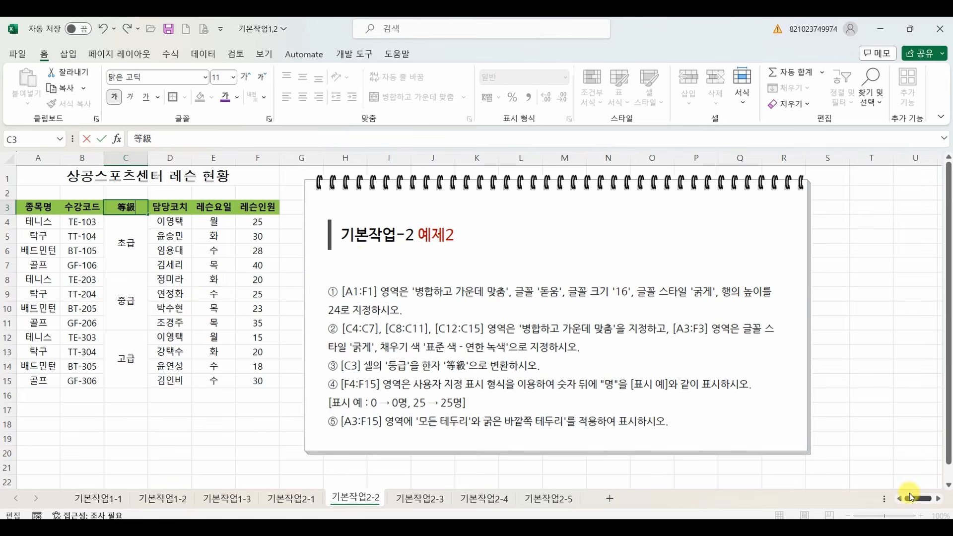
click(855, 471)
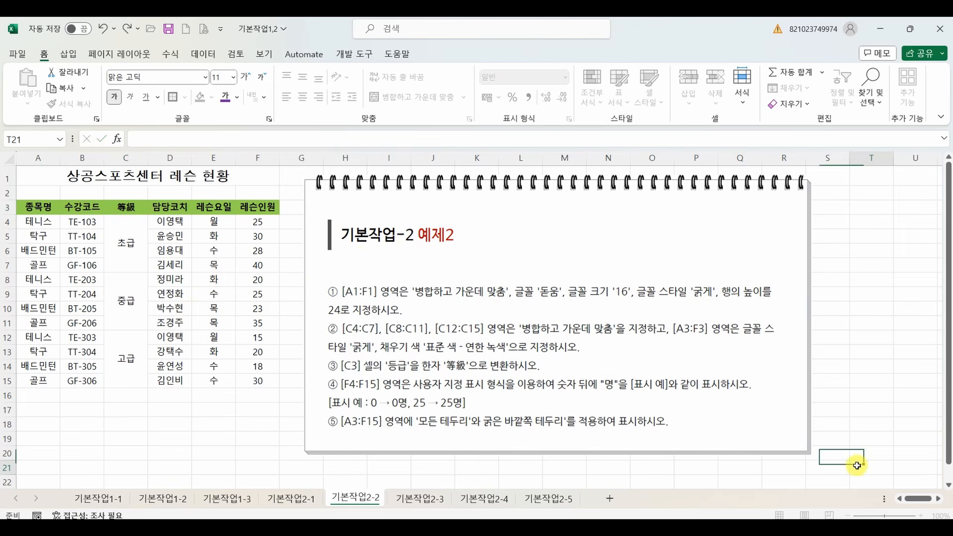
Zoom the sheet to 110% and move the 예제2 instruction picture slightly upward.
click(921, 515)
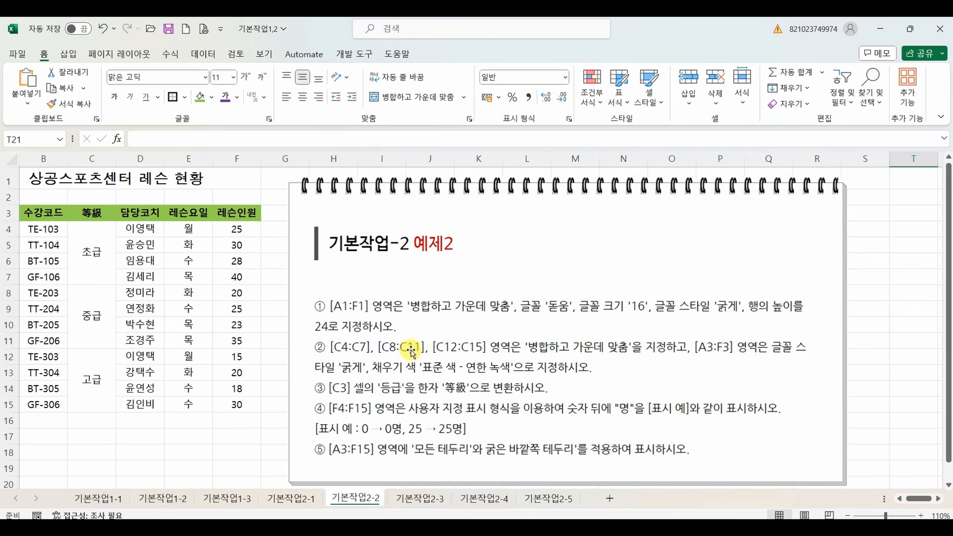
scroll(383, 350, up, 1)
drag(349, 350, 349, 343)
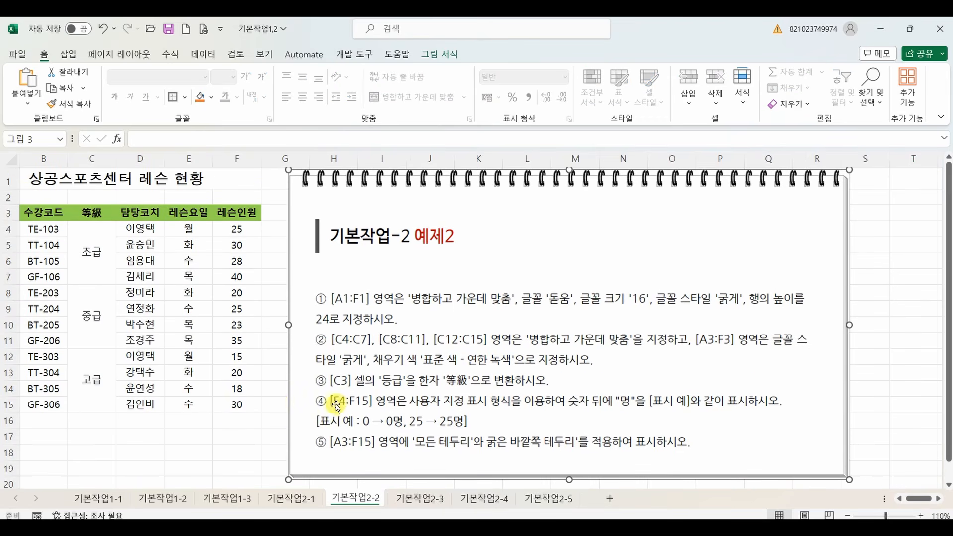
click(242, 431)
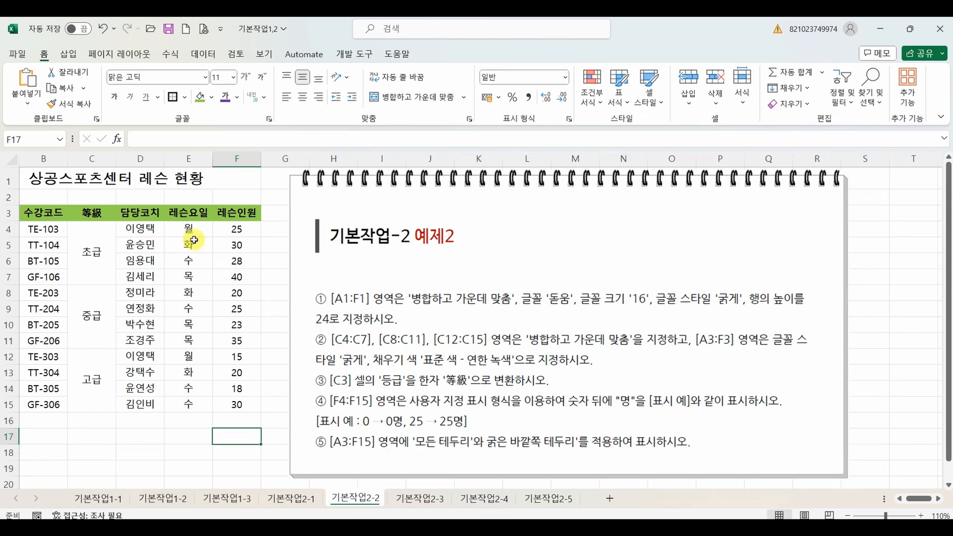
Select cells F4:F15 in the 레슨인원 column.
click(230, 232)
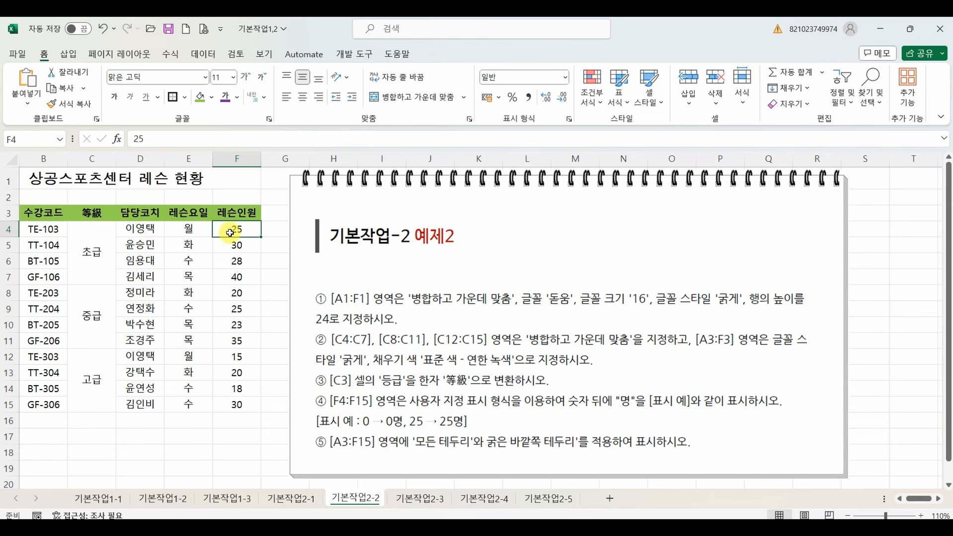
drag(230, 233, 239, 404)
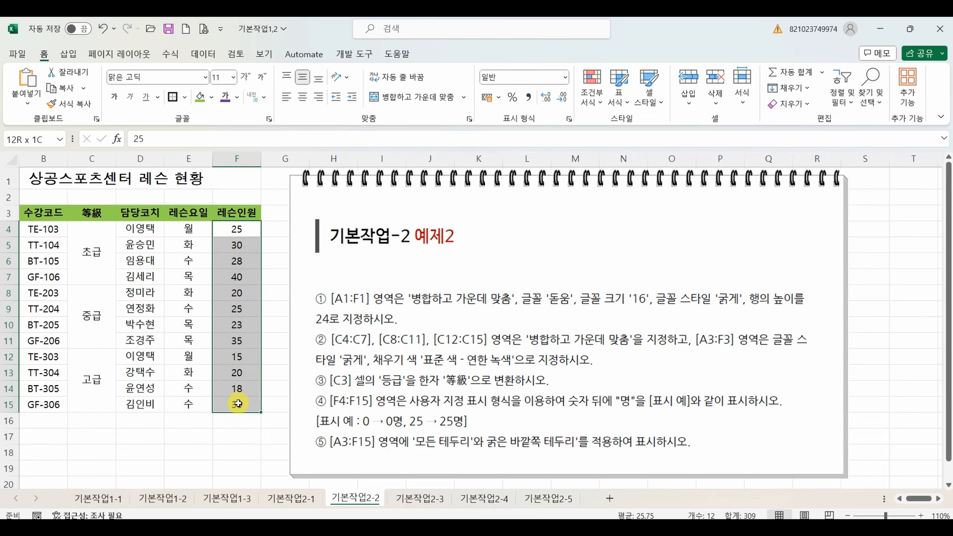
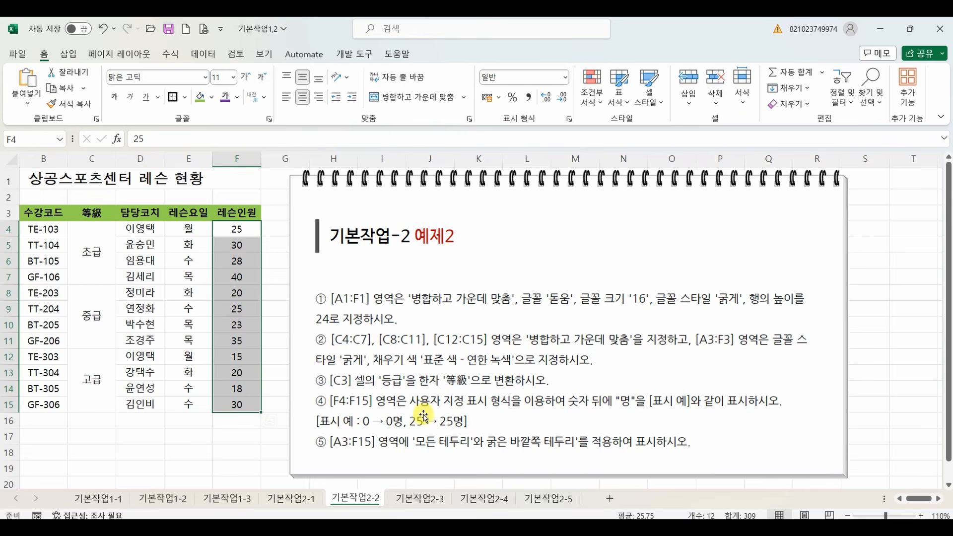
key(ctrl+2)
mouse_move(467, 271)
mouse_down()
mouse_move(529, 244)
mouse_move(501, 282)
mouse_move(516, 292)
mouse_up()
drag(531, 289, 625, 238)
drag(569, 268, 622, 260)
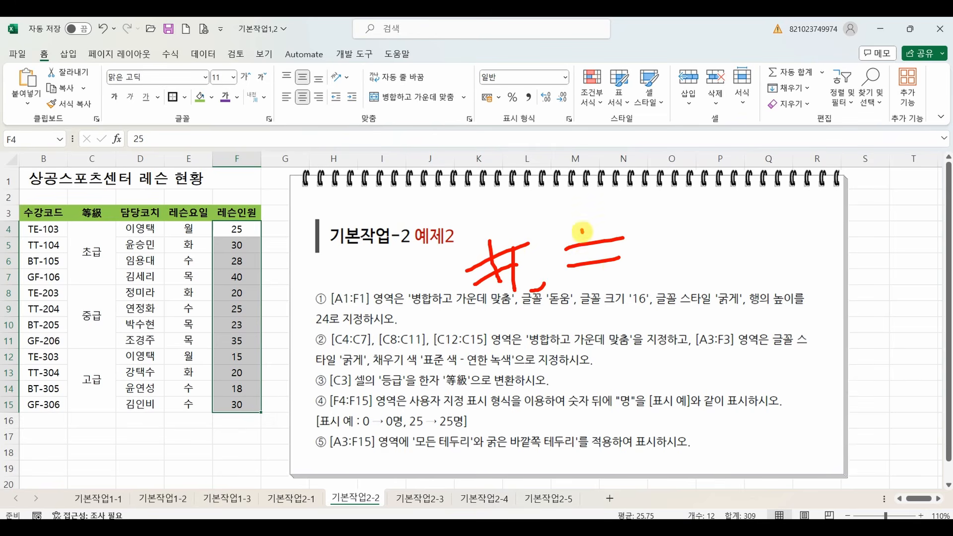
drag(585, 228, 586, 278)
drag(601, 220, 591, 278)
drag(631, 247, 655, 241)
drag(610, 264, 641, 254)
mouse_move(632, 239)
mouse_down()
mouse_move(635, 274)
mouse_move(651, 274)
mouse_up()
mouse_move(694, 226)
mouse_down()
mouse_move(683, 247)
mouse_move(695, 221)
mouse_up()
mouse_move(646, 326)
mouse_down()
mouse_move(630, 331)
mouse_move(705, 328)
mouse_up()
drag(720, 313, 720, 320)
drag(789, 303, 787, 314)
drag(801, 304, 799, 318)
mouse_move(719, 201)
mouse_down()
mouse_move(720, 209)
mouse_move(783, 201)
mouse_up()
drag(808, 186, 808, 198)
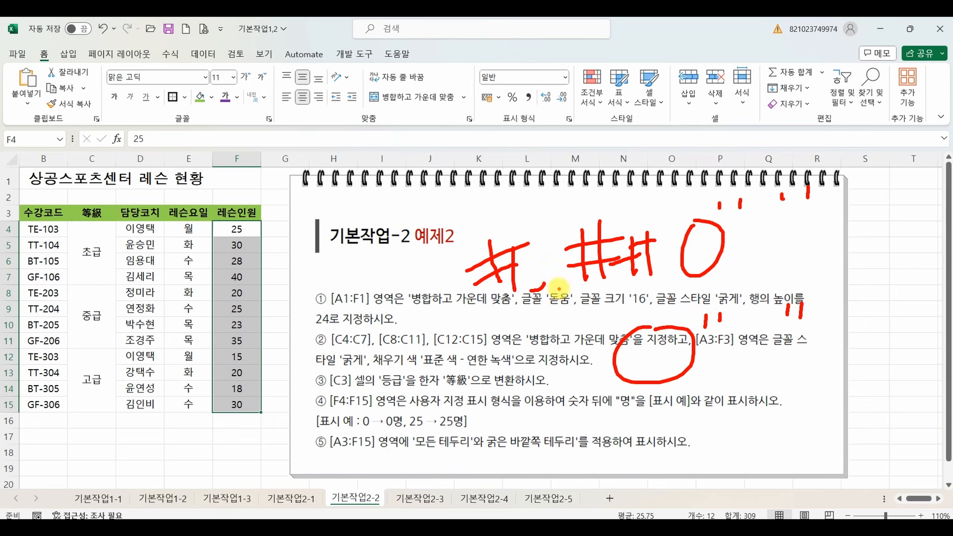
drag(541, 287, 531, 290)
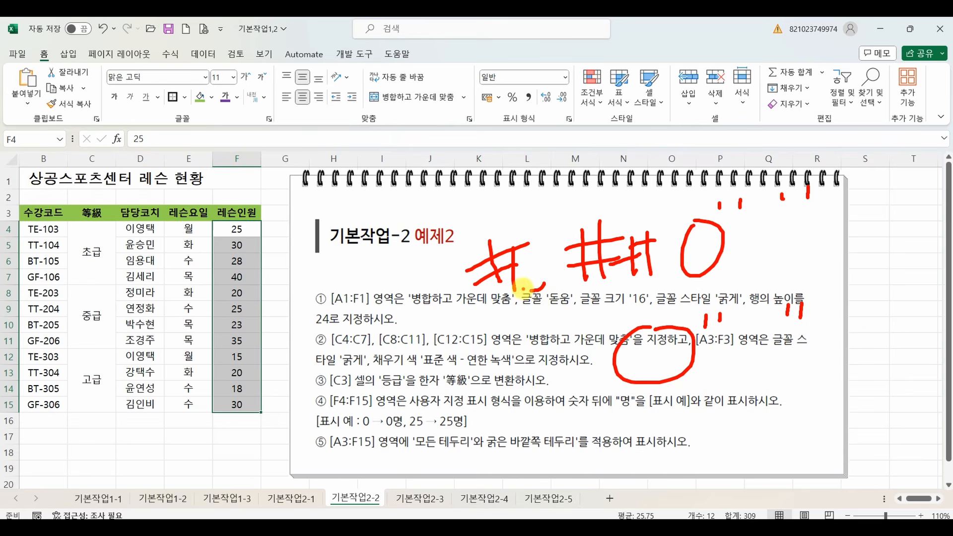
mouse_move(479, 314)
mouse_down()
mouse_move(824, 278)
mouse_move(435, 258)
mouse_move(525, 321)
mouse_up()
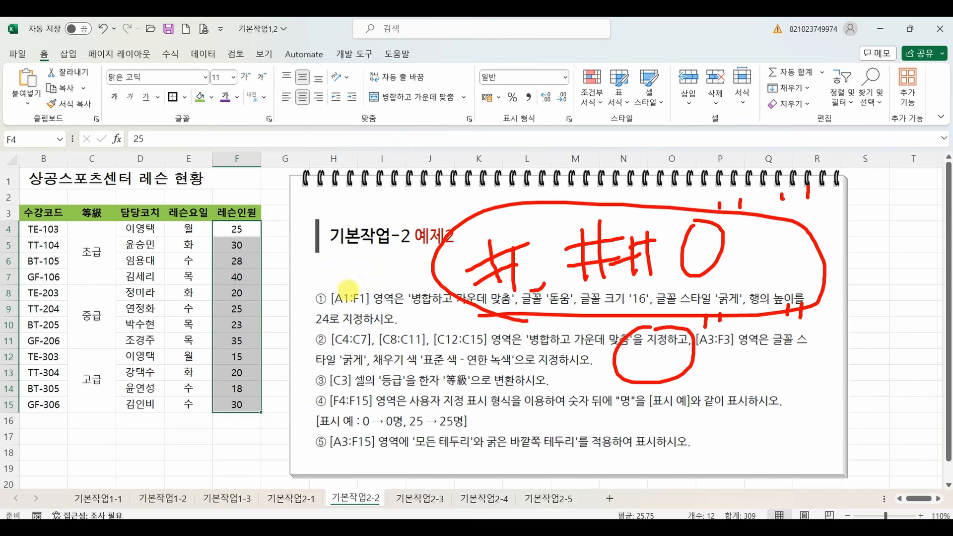
key(Escape)
Apply the custom number format #,##0"명" to the selected 레슨인원 cells F4:F15.
right_click(235, 279)
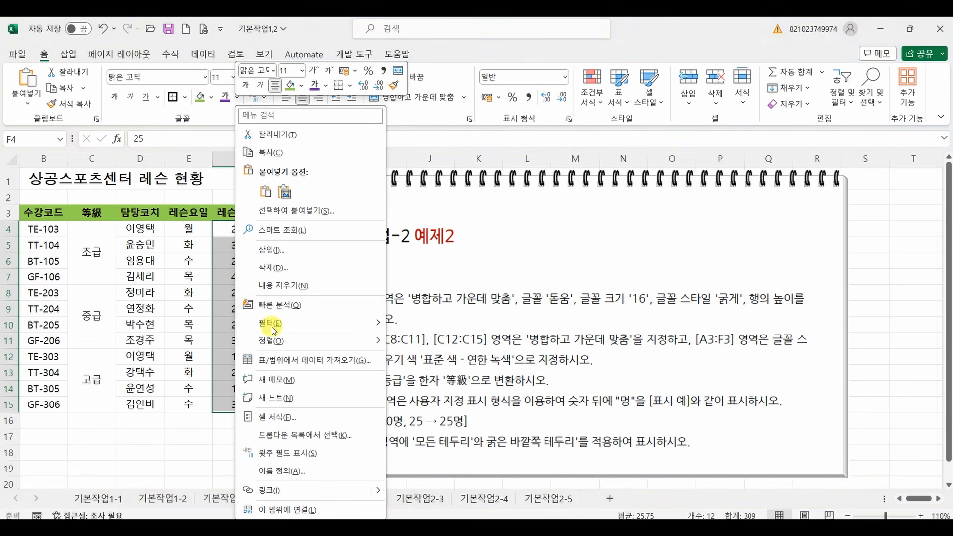
click(279, 419)
drag(282, 166, 687, 140)
click(562, 304)
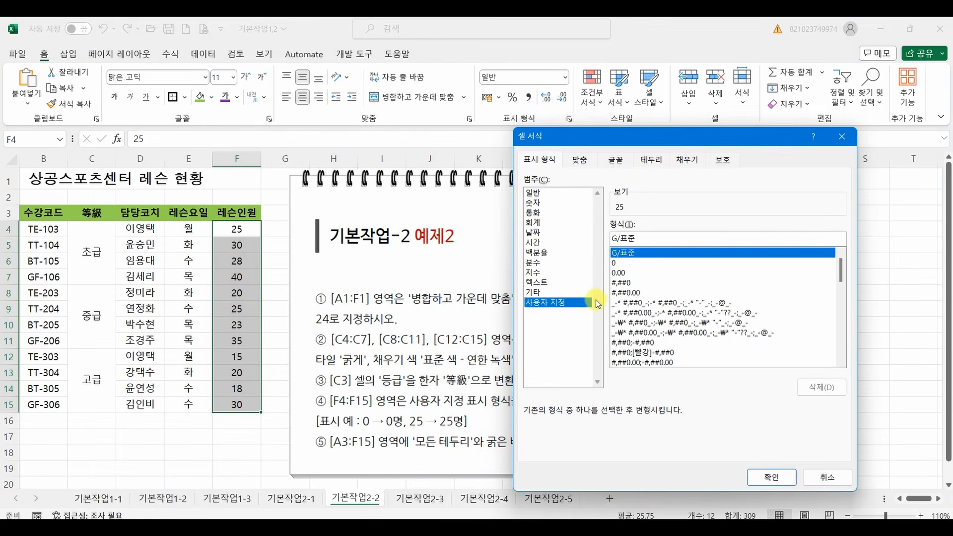
click(621, 282)
click(649, 238)
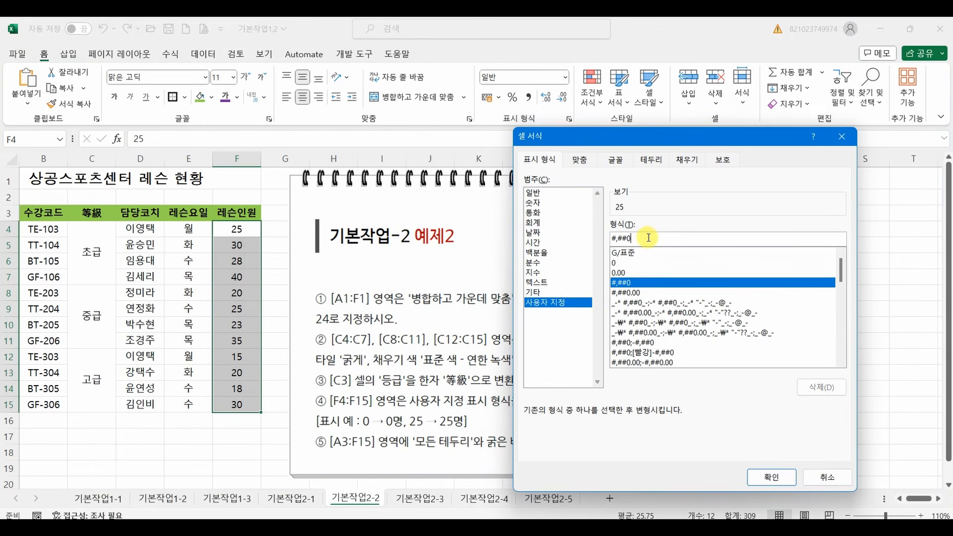
text("명)
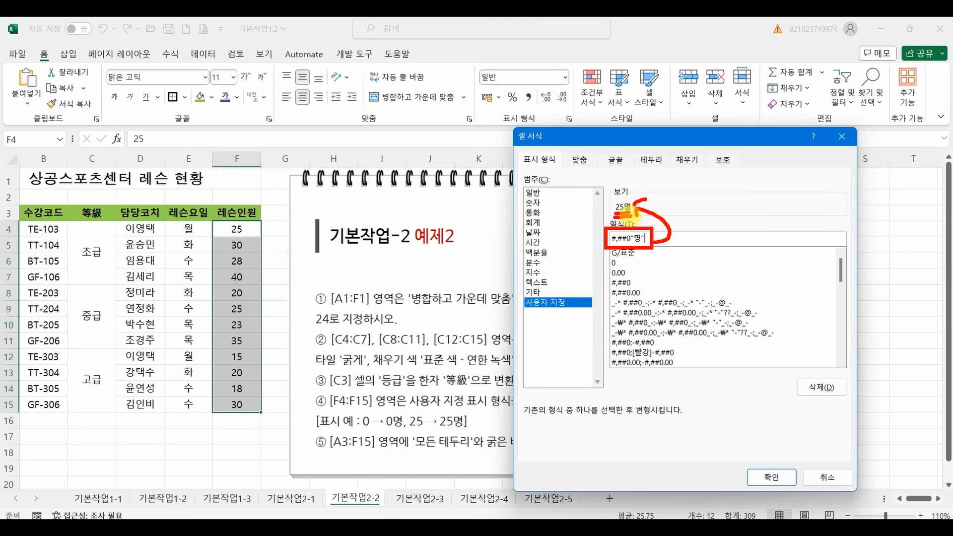
click(773, 478)
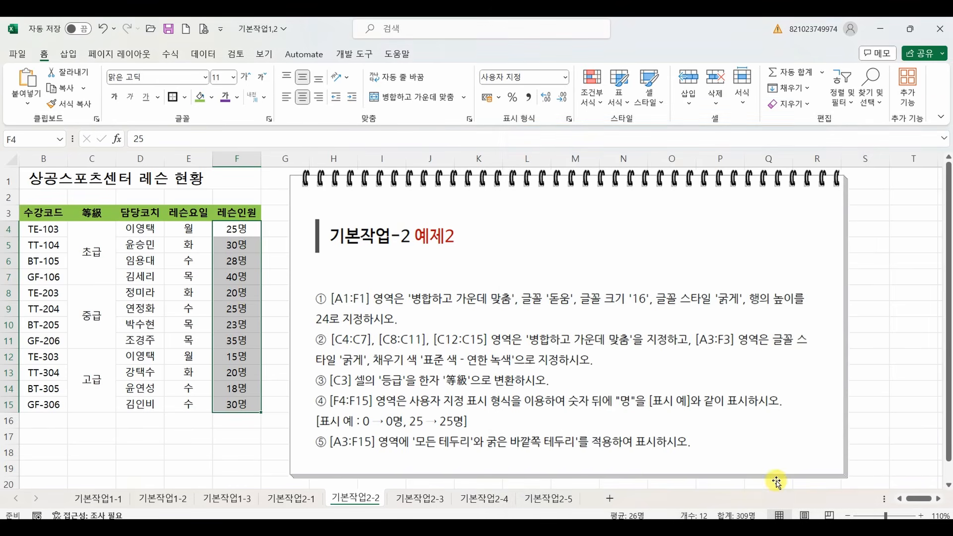
click(174, 436)
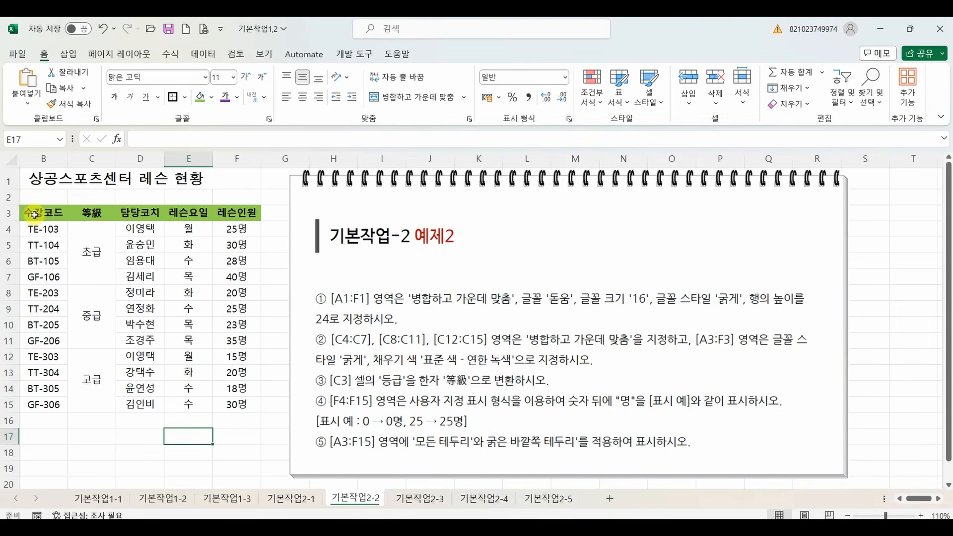
Apply 모든 테두리 and 굵은 바깥쪽 테두리 borders to the lesson table range B3:F15.
drag(31, 213, 227, 385)
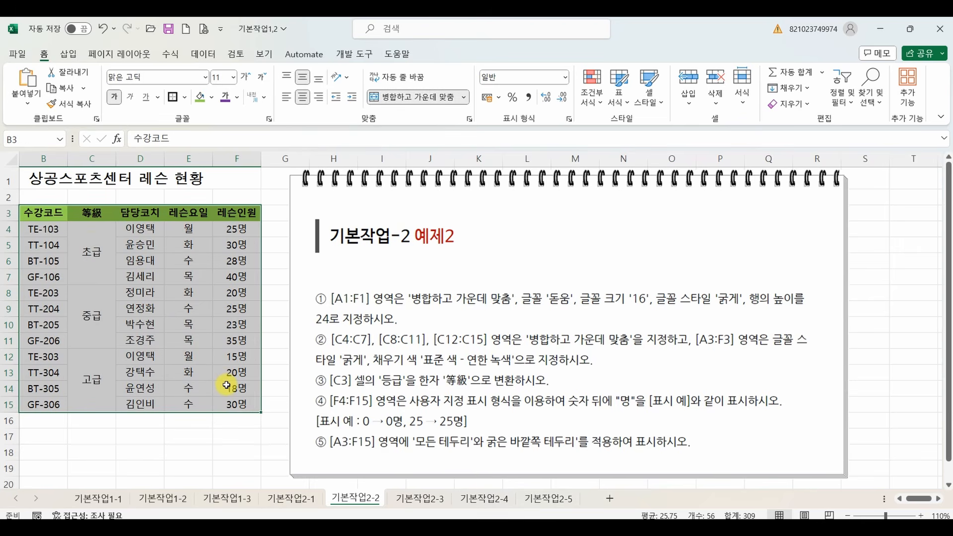
click(187, 97)
click(209, 220)
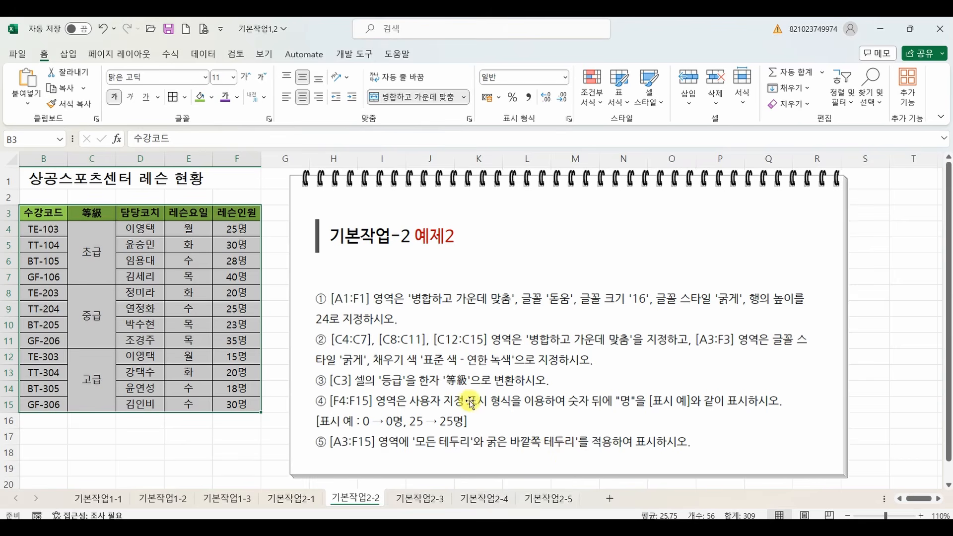
click(184, 98)
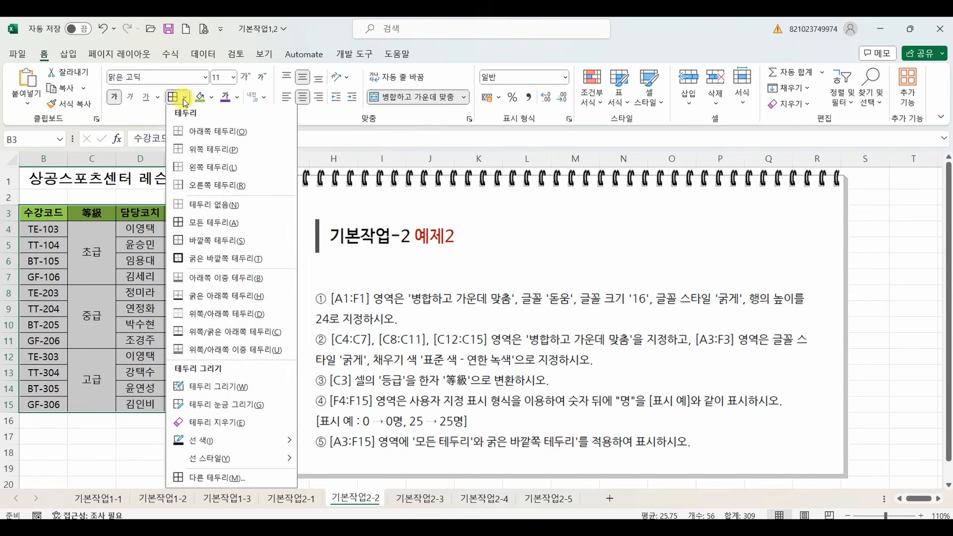
click(226, 260)
click(192, 339)
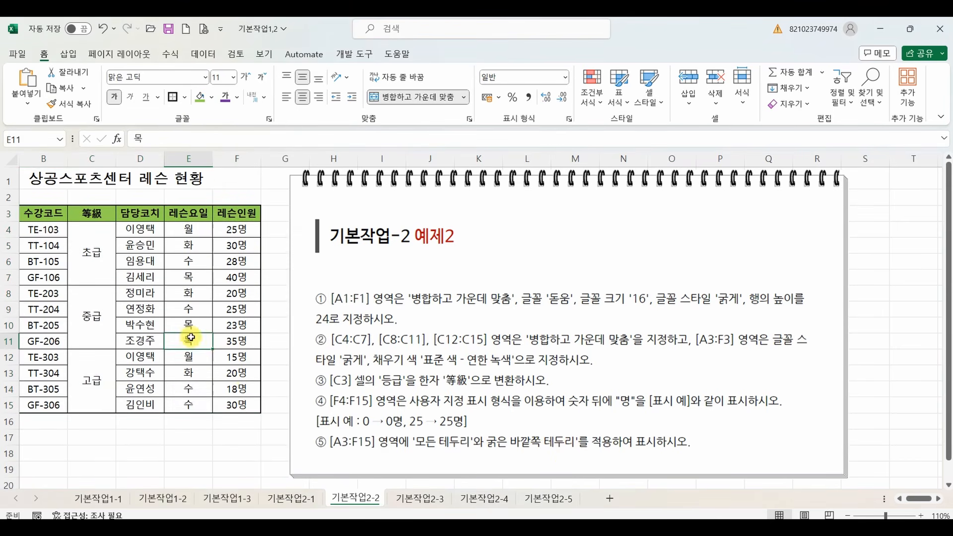
click(195, 434)
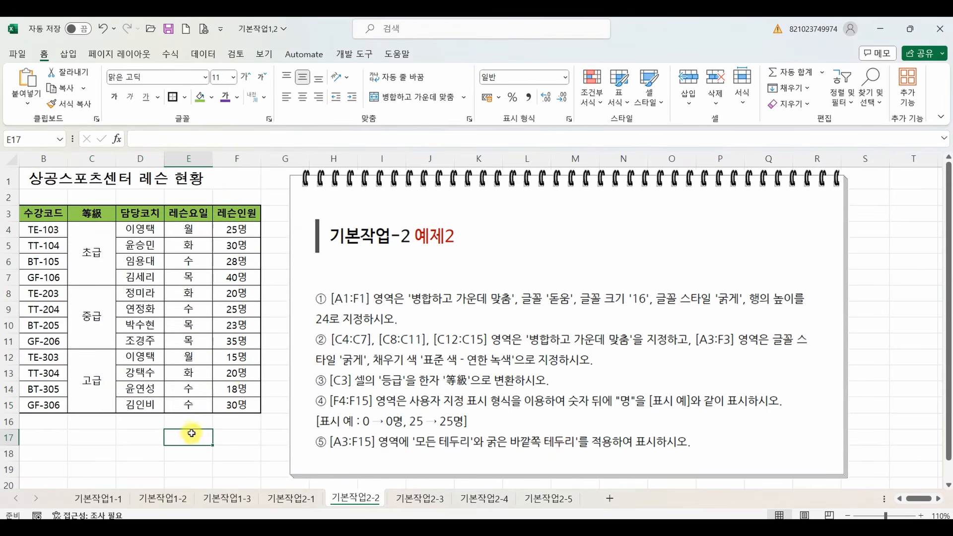
click(293, 499)
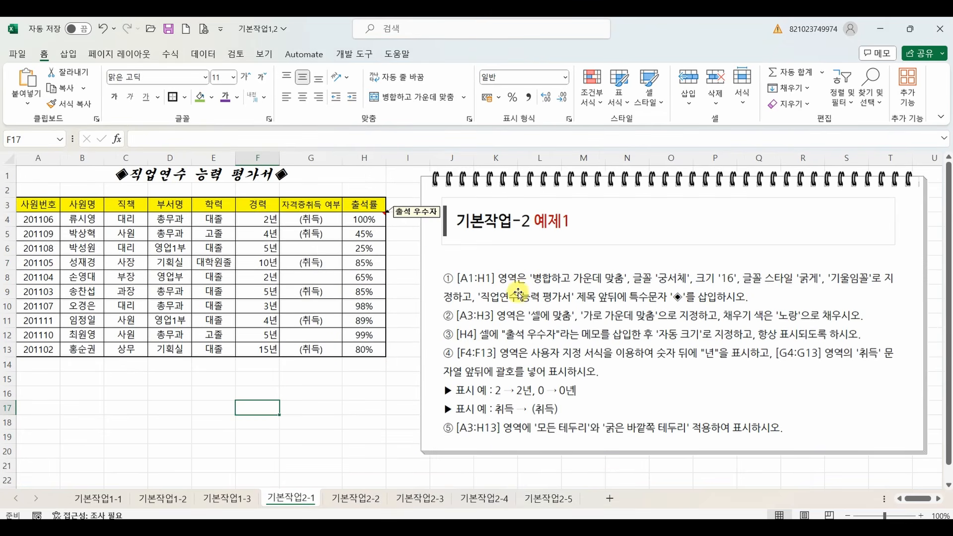
click(355, 499)
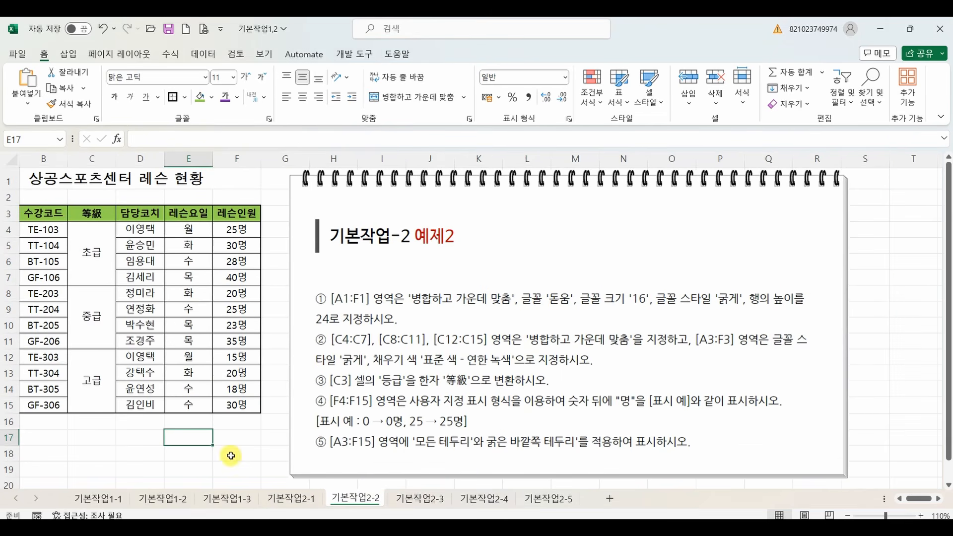
click(139, 457)
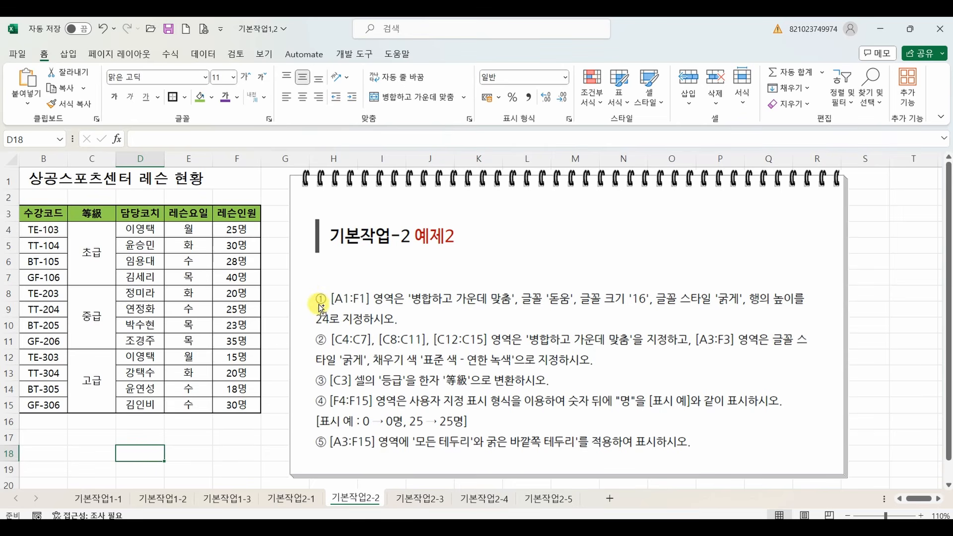
drag(308, 289, 341, 280)
drag(305, 435, 333, 432)
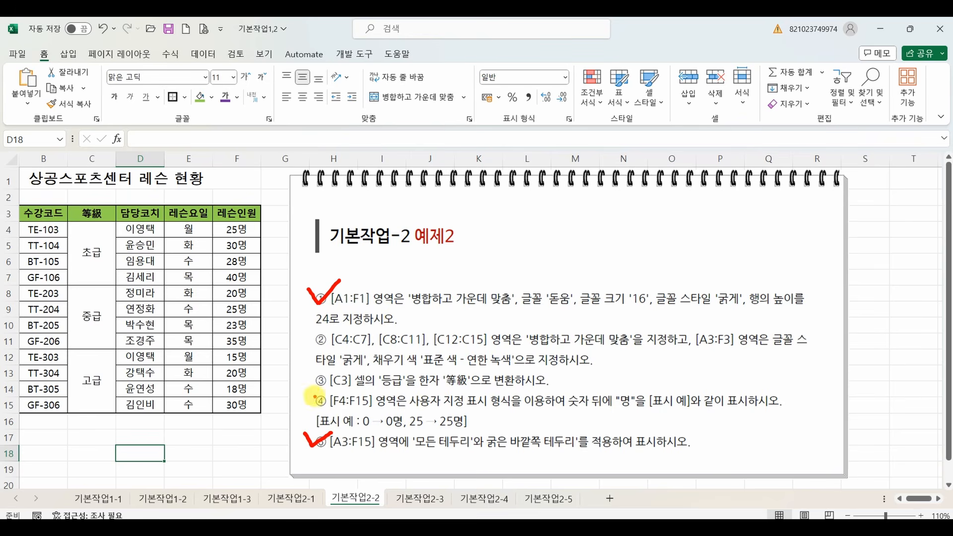
key(Escape)
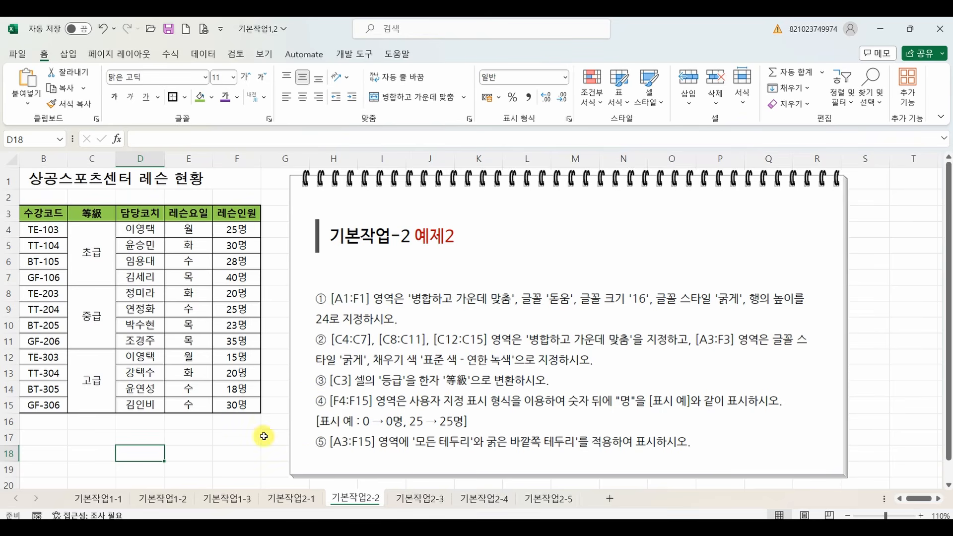
On sheet 기본작업2-3, merge and center A1:G1 and set the title to bold 굴림체 at size 17.
click(417, 501)
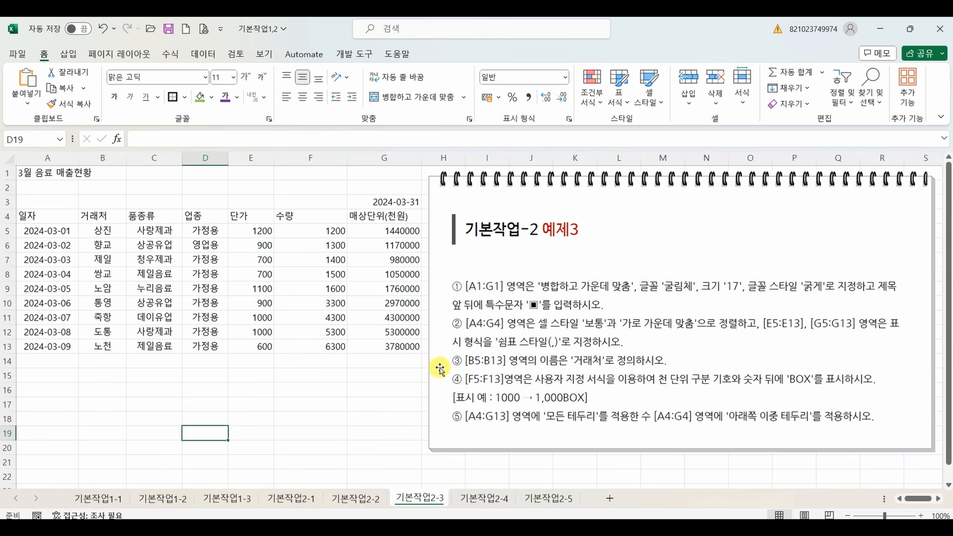
drag(49, 175, 360, 172)
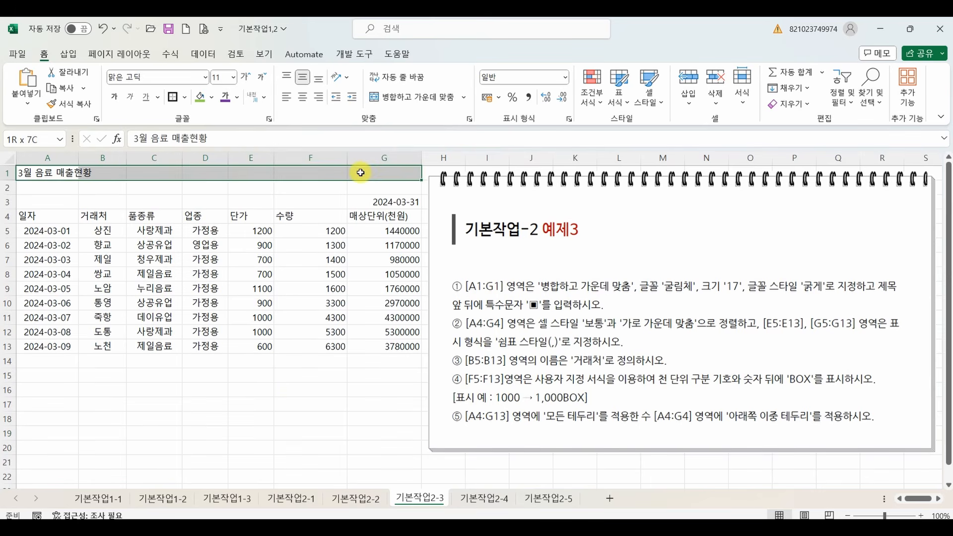
click(380, 97)
click(206, 78)
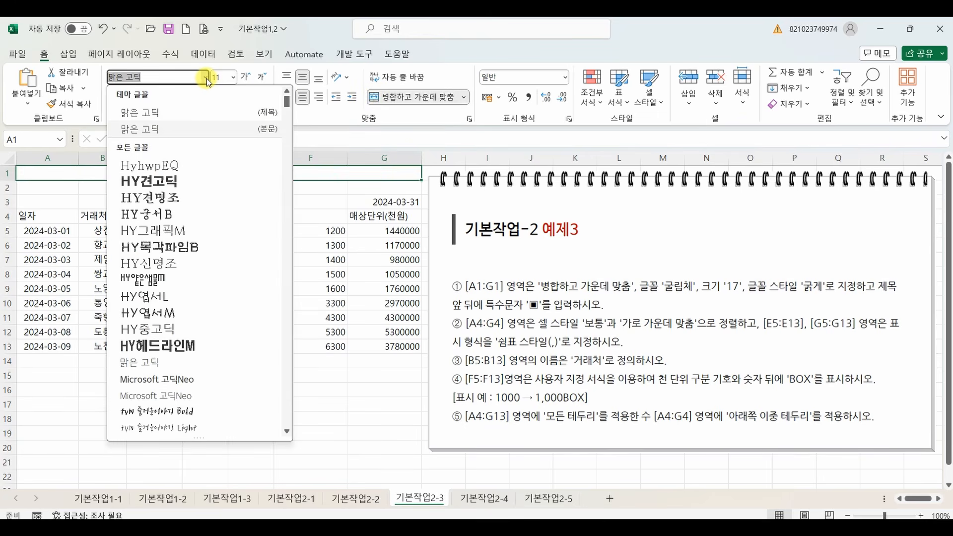
text(굴림체)
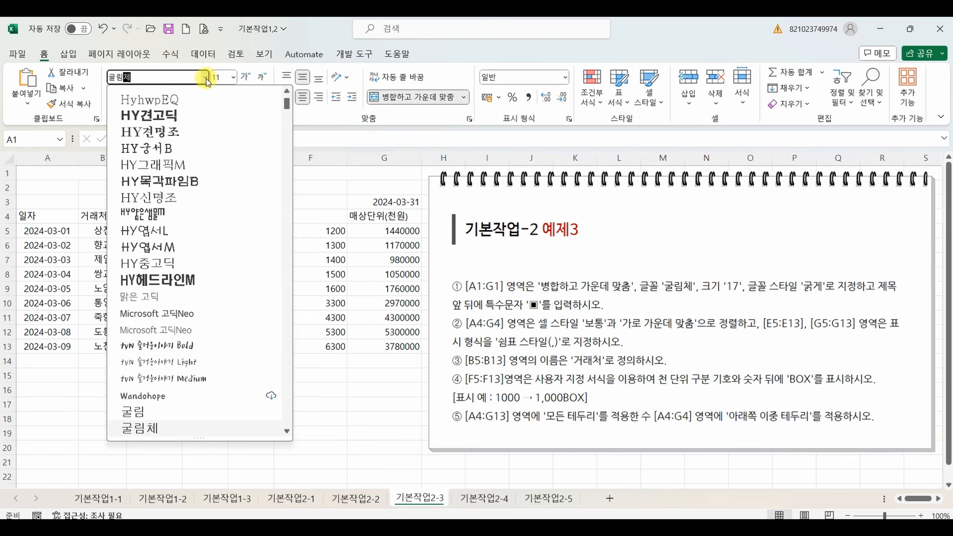
key(Return)
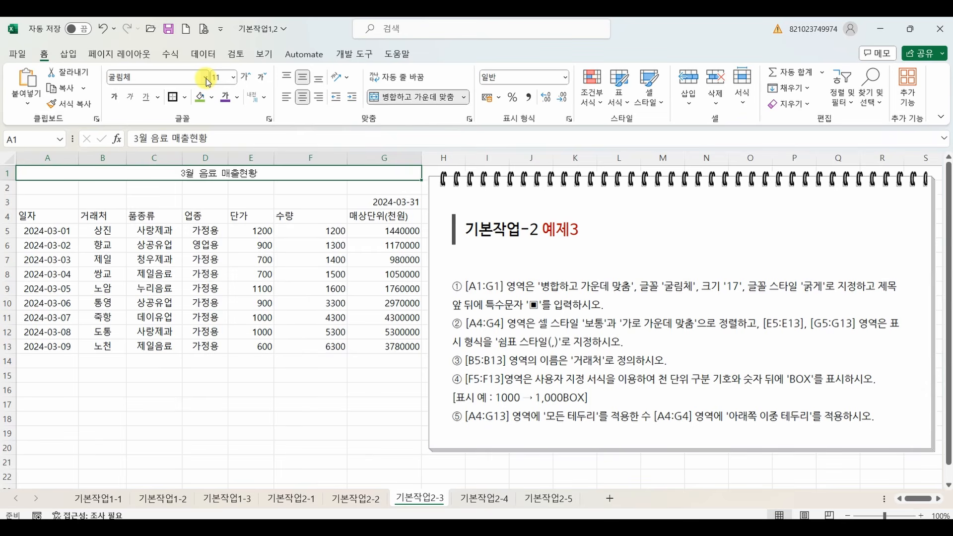
click(233, 79)
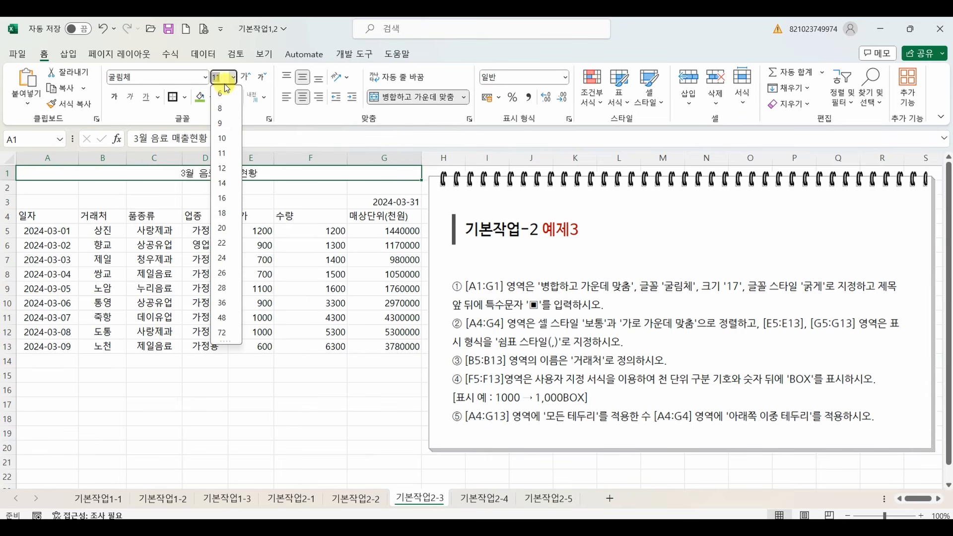
text(17)
key(Return)
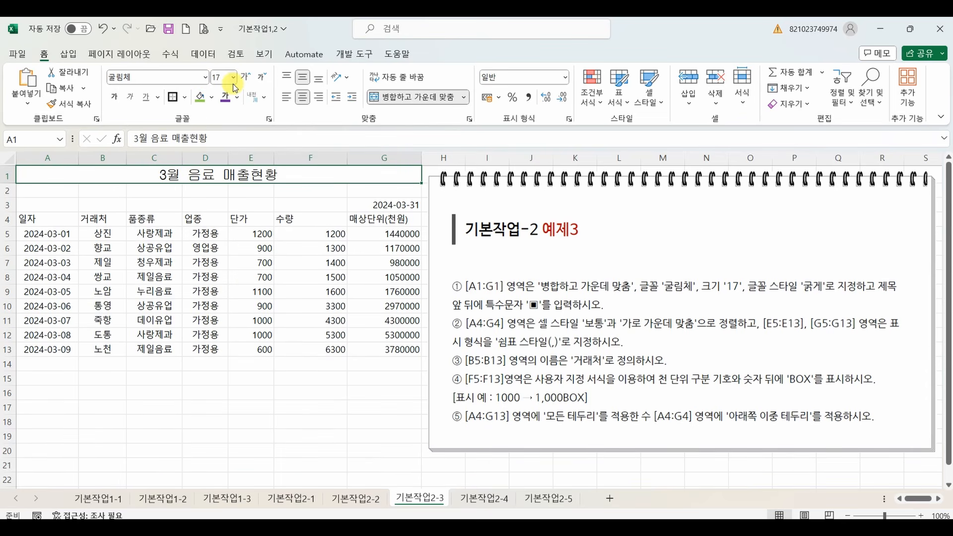
click(115, 98)
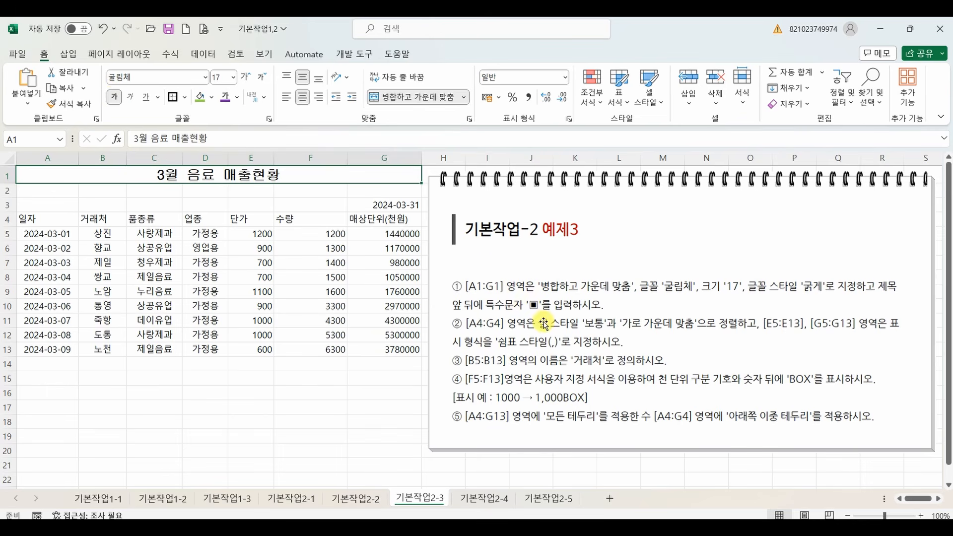
Insert the special character ▣ directly in front of the title text in A1.
double_click(158, 176)
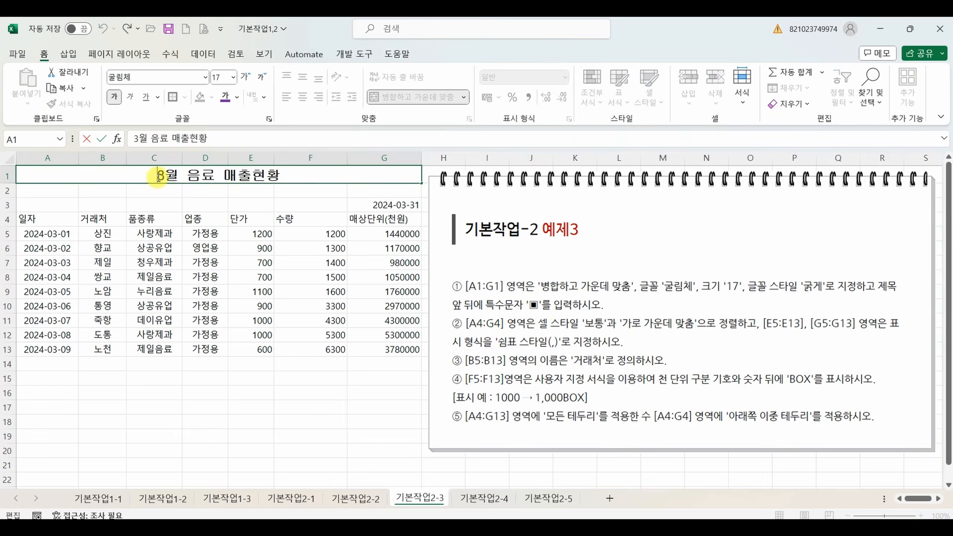
text(ㅁ)
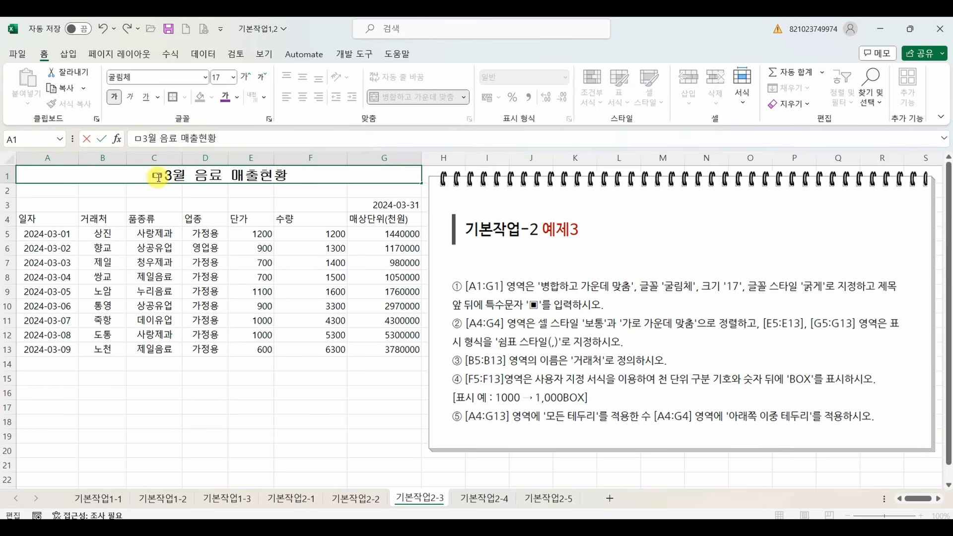
key(Hangul_Hanja)
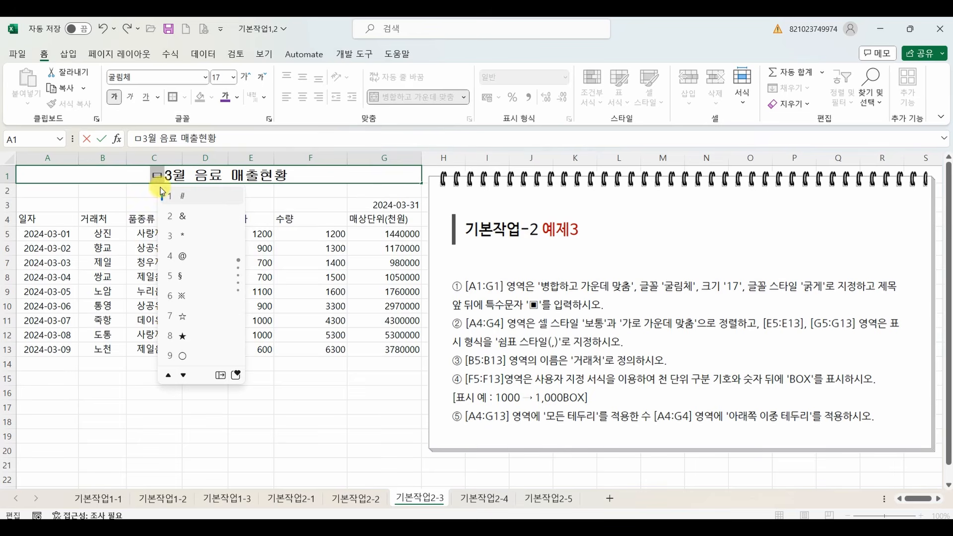
key(Tab)
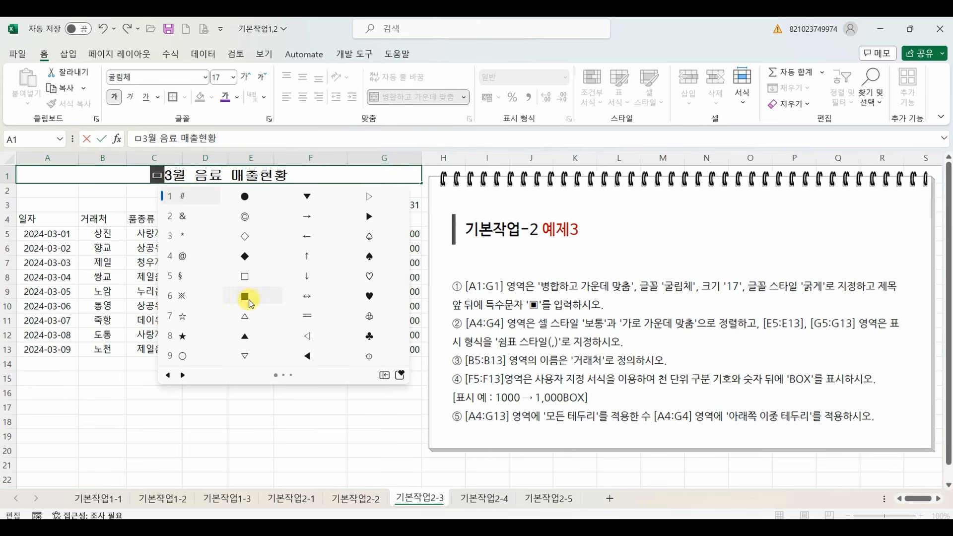
click(184, 376)
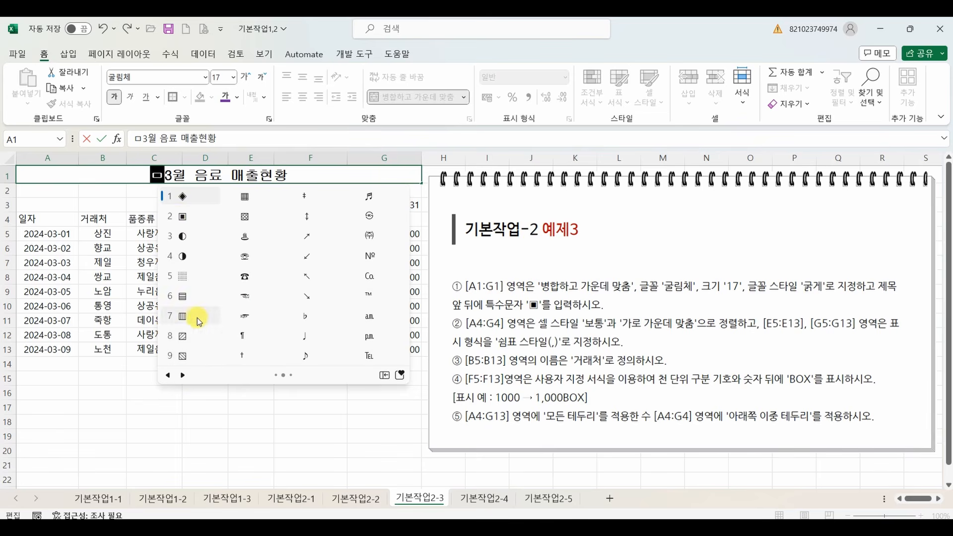
click(181, 219)
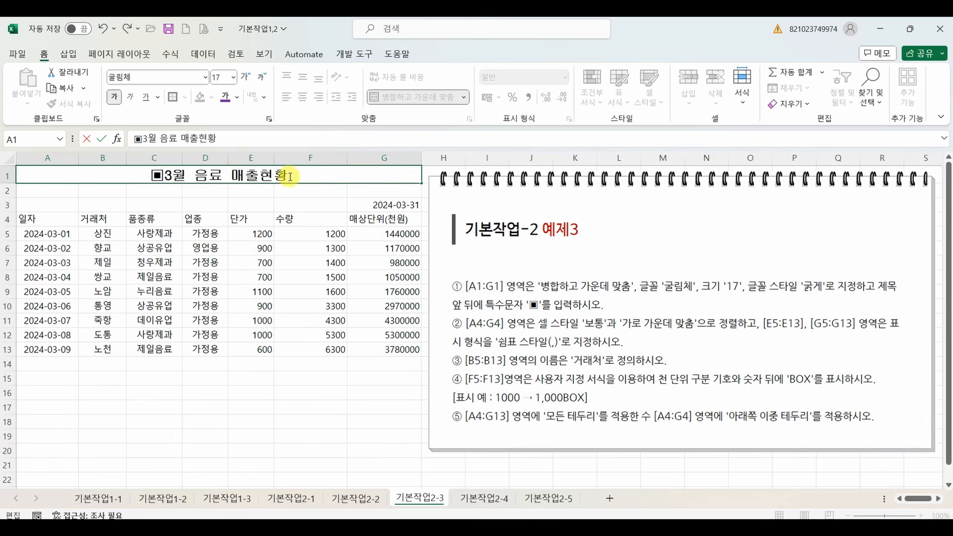
Add the special character ▣ at the end of the title text in A1 and commit the entry.
text(ㅁ)
key(Hangul_Hanja)
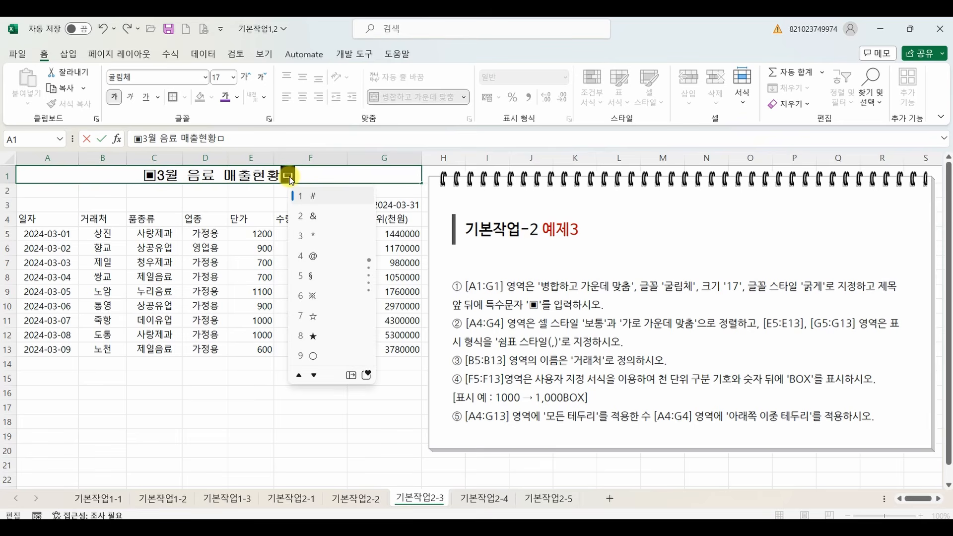
key(Tab)
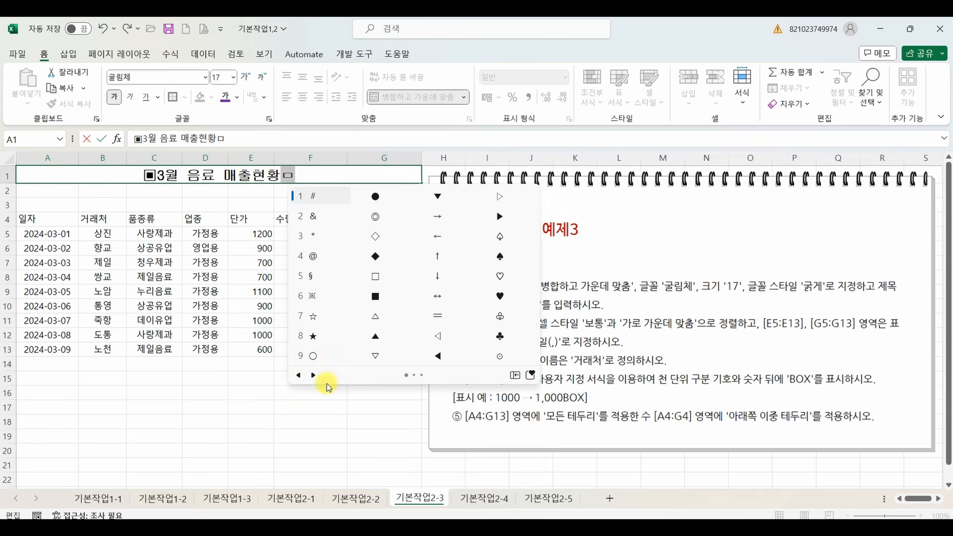
click(313, 377)
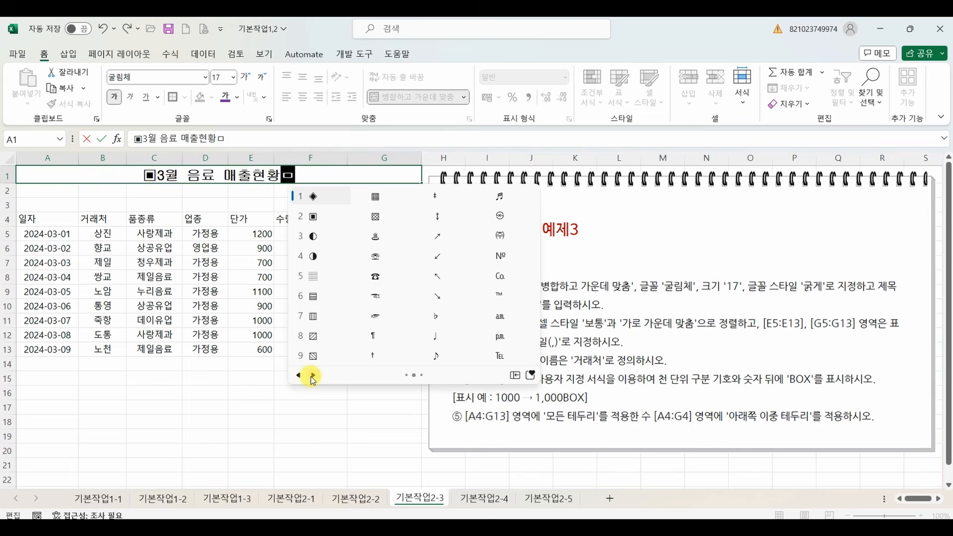
click(314, 217)
click(310, 273)
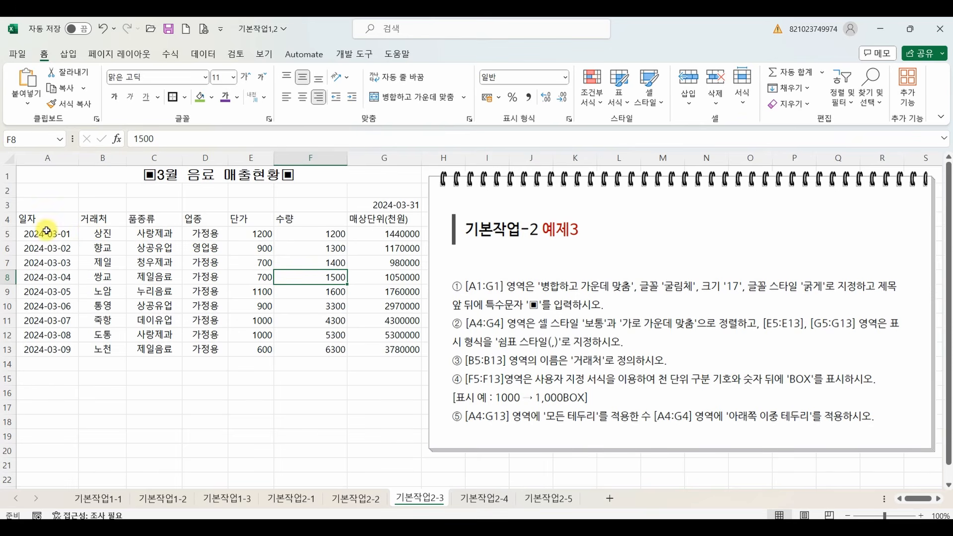
Select the table's header cells A4:G4.
drag(45, 221, 381, 225)
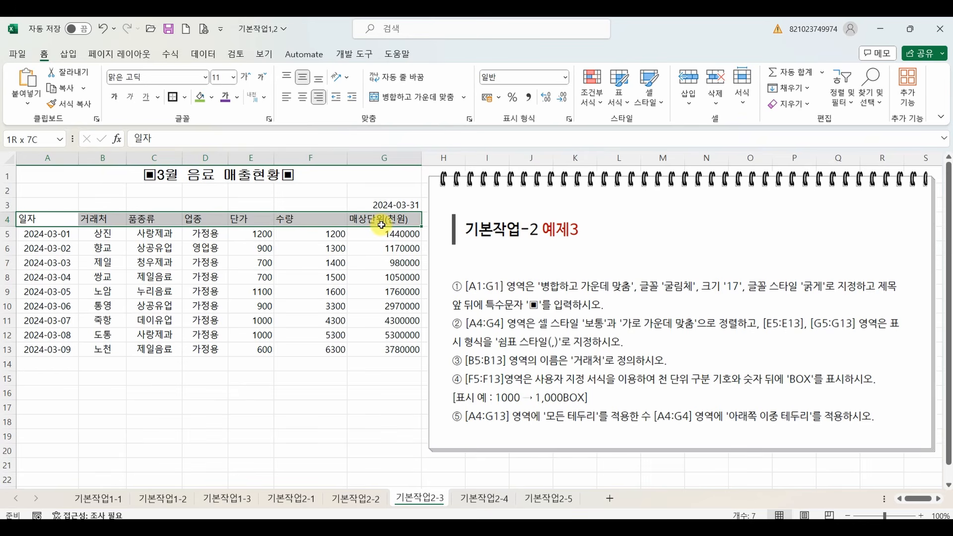
drag(381, 225, 382, 225)
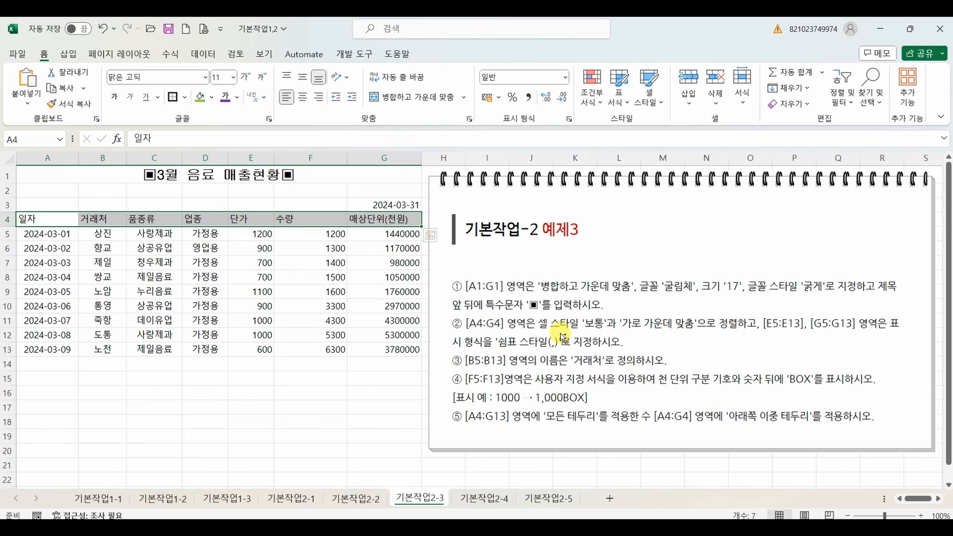
mouse_move(539, 316)
mouse_down()
mouse_move(579, 332)
mouse_move(623, 332)
mouse_up()
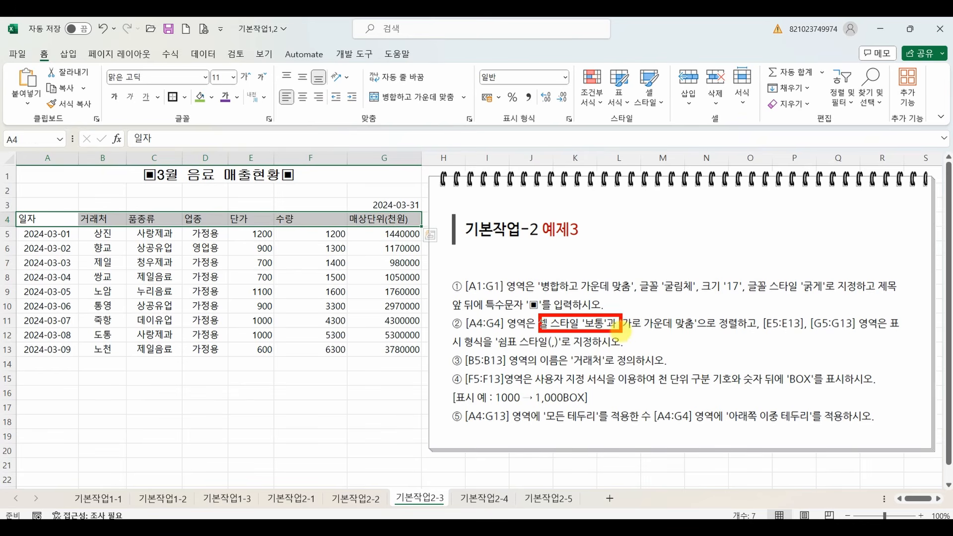
mouse_move(642, 120)
mouse_down()
mouse_move(603, 127)
mouse_move(641, 130)
mouse_move(639, 117)
mouse_up()
mouse_move(636, 72)
mouse_down()
mouse_move(666, 113)
mouse_move(636, 69)
mouse_up()
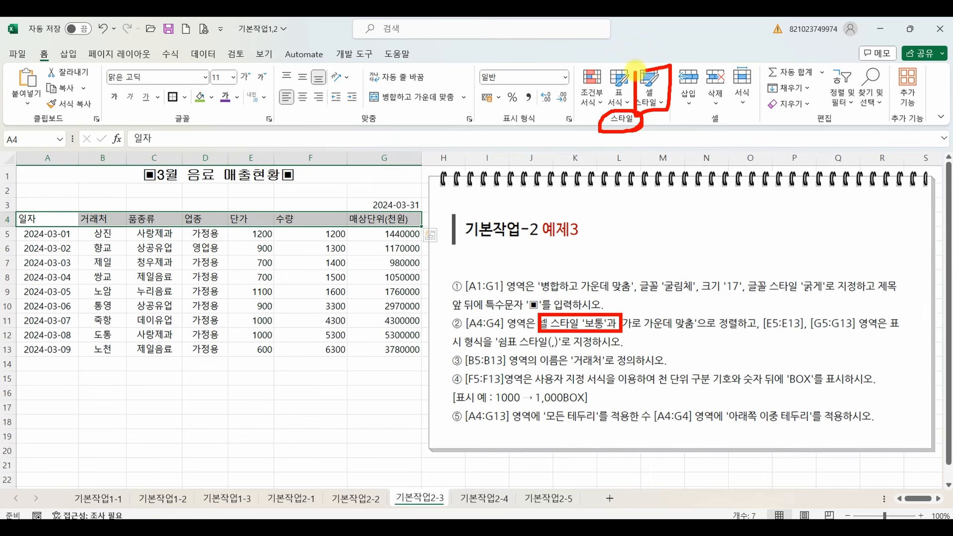
click(657, 102)
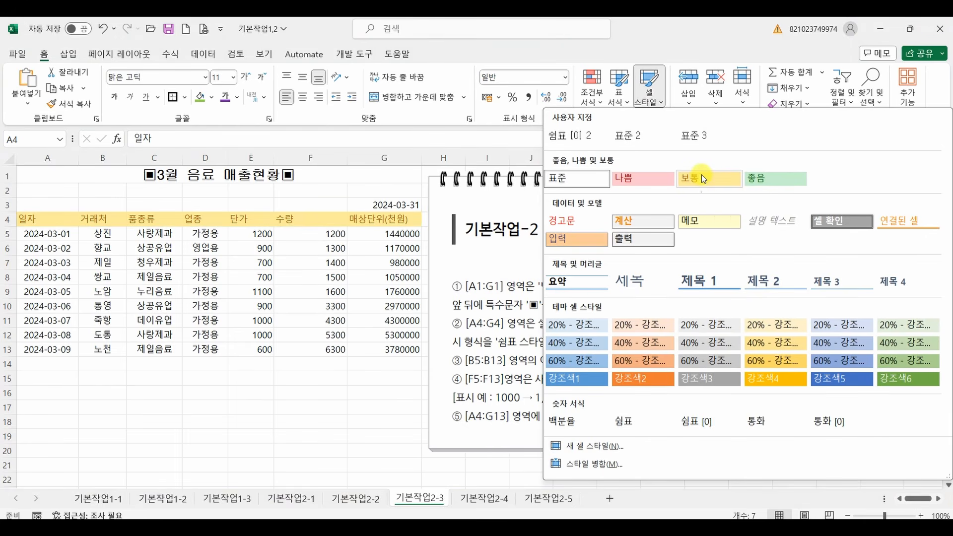
mouse_move(705, 168)
mouse_down()
mouse_move(693, 201)
mouse_move(696, 159)
mouse_move(687, 164)
mouse_up()
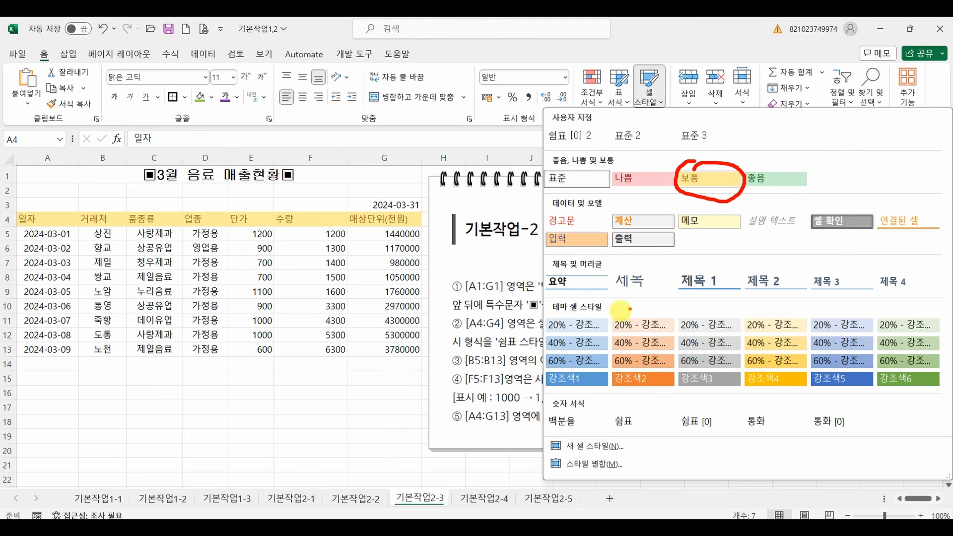
drag(552, 387, 601, 388)
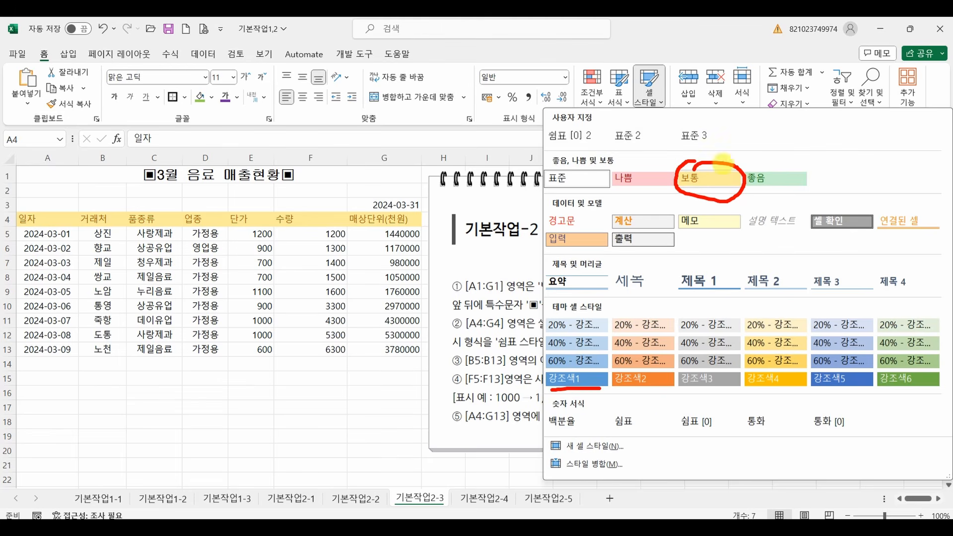
key(Escape)
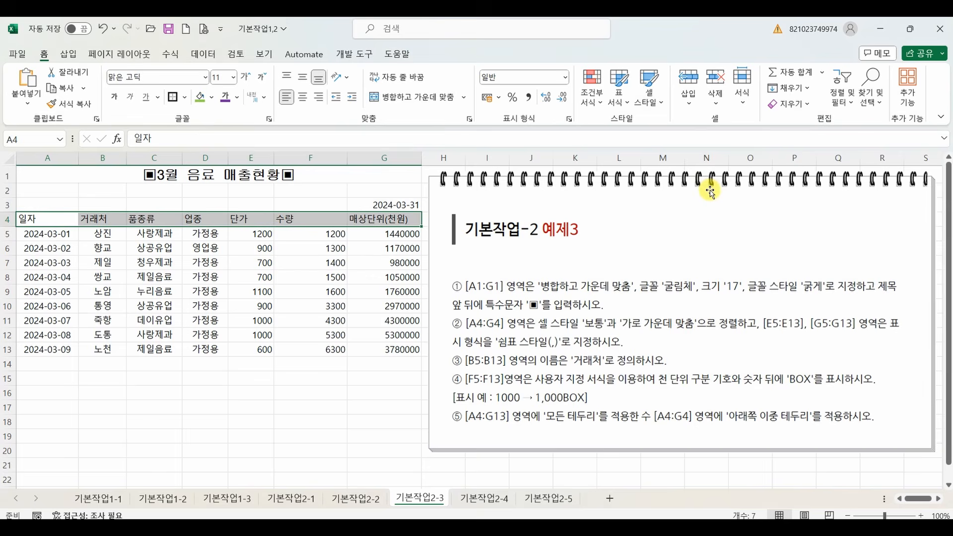
Apply the 보통 cell style and horizontal centering to the selected header cells A4:G4.
click(650, 96)
click(694, 178)
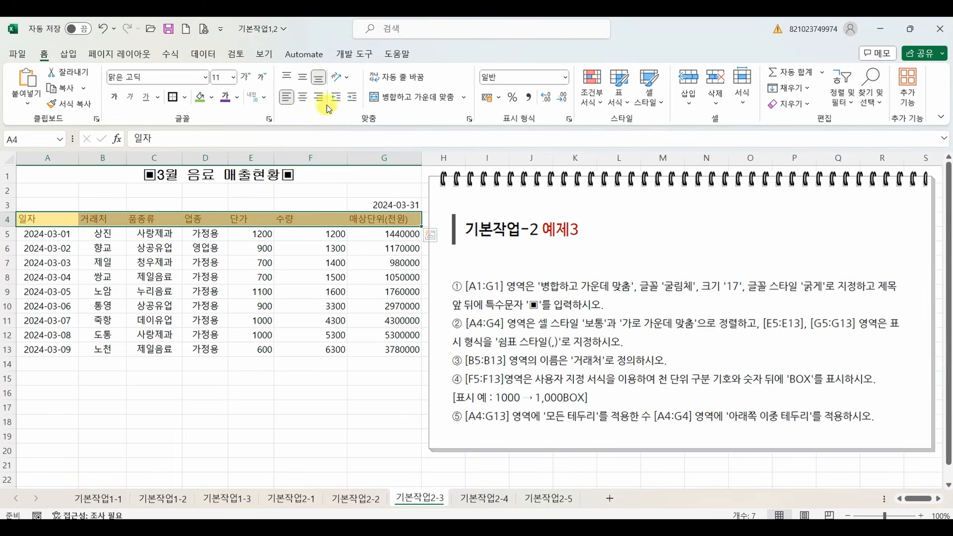
click(303, 98)
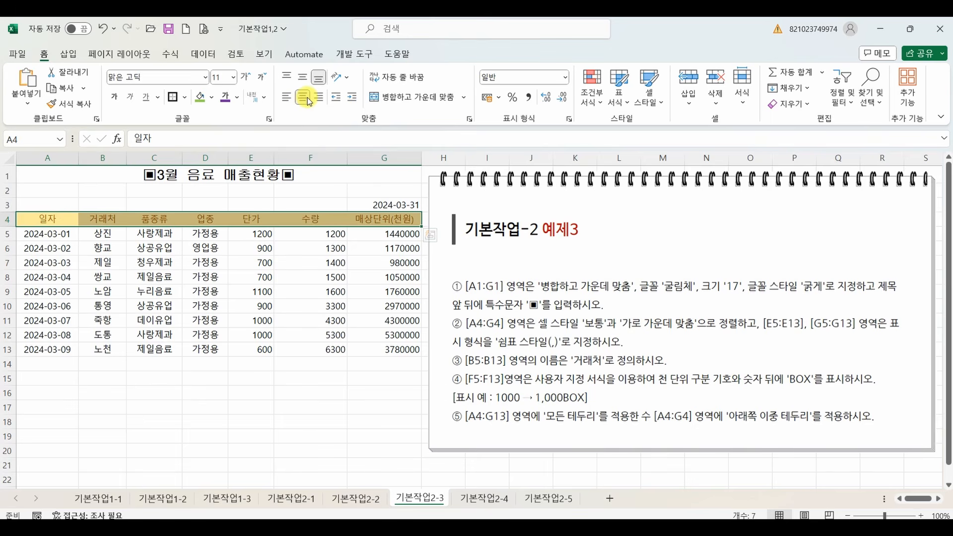
click(303, 261)
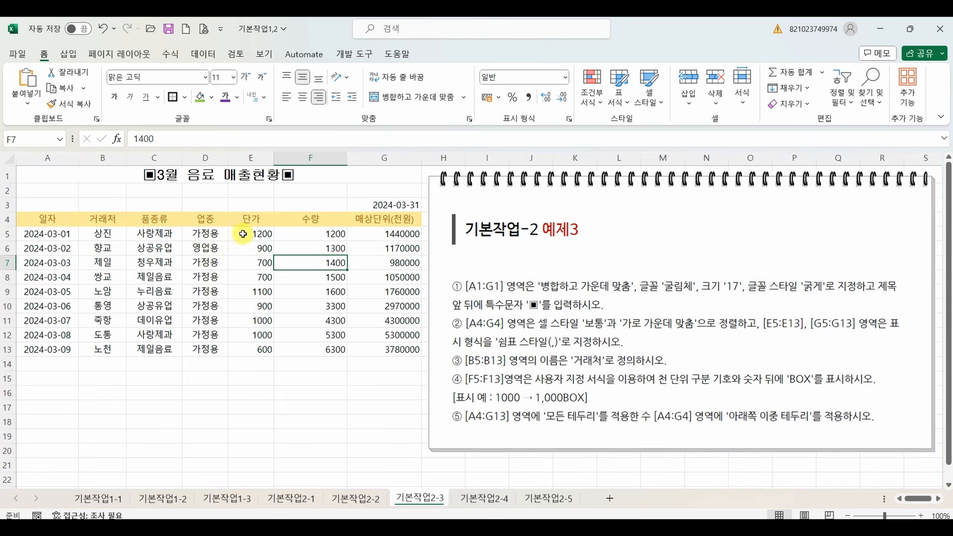
Apply the comma style (쉼표 스타일) to the 단가 cells E5:E13 and the 매상단위 cells G5:G13 together.
drag(243, 234, 258, 344)
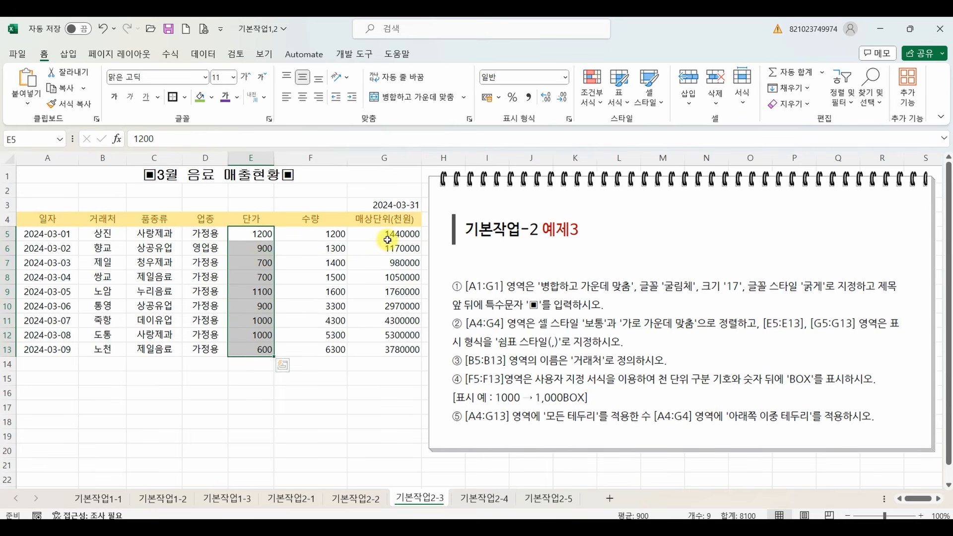
drag(380, 234, 378, 343)
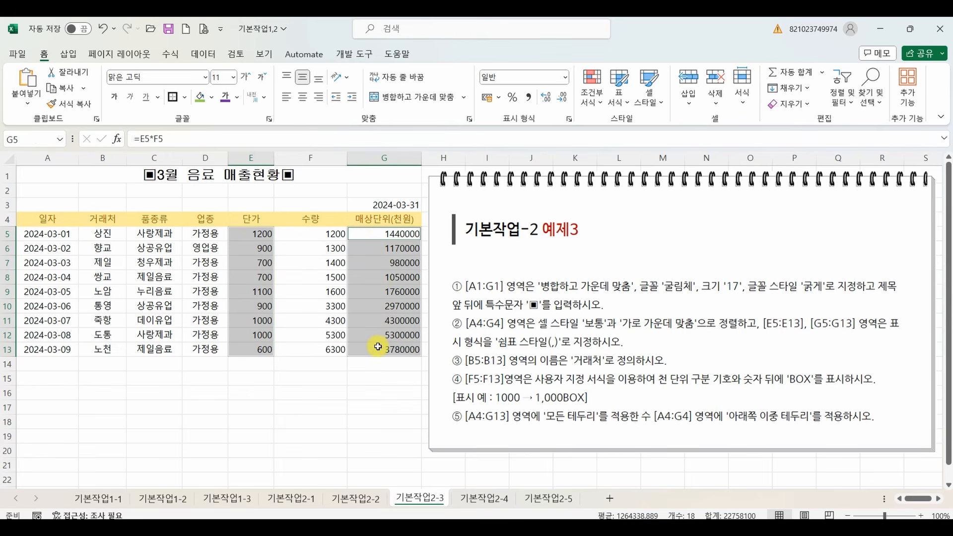
click(529, 97)
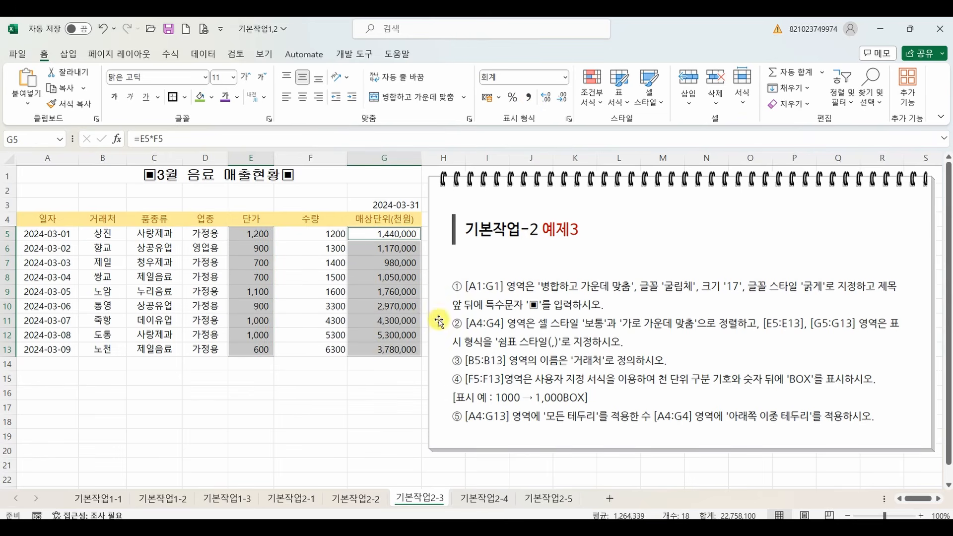
click(289, 407)
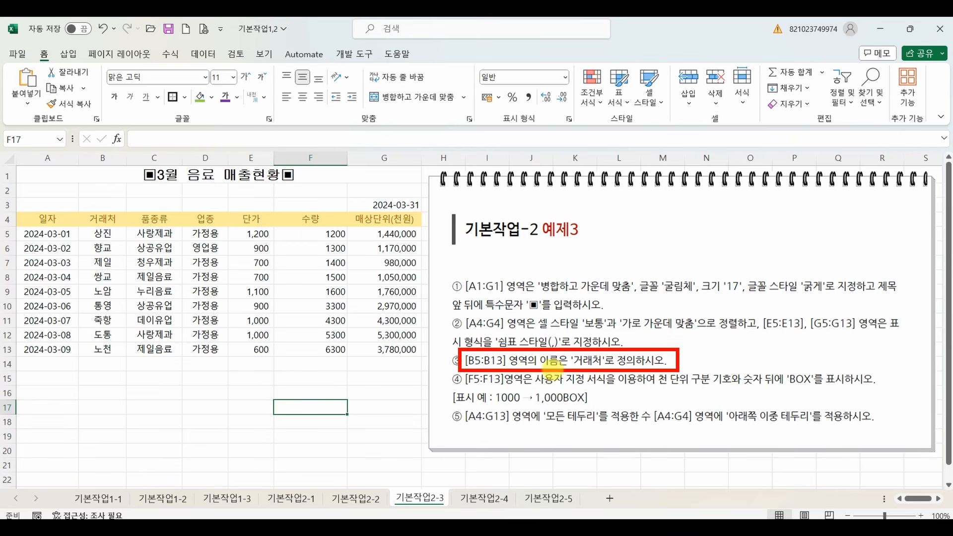
Define the name 거래처 for the range B5:B13.
drag(105, 233, 103, 349)
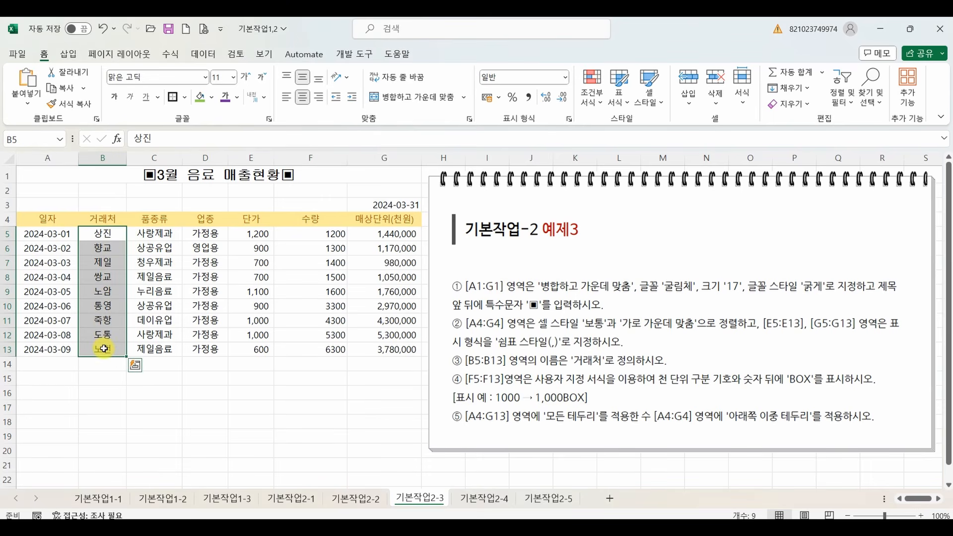
mouse_move(86, 254)
mouse_down()
mouse_move(47, 171)
mouse_move(32, 172)
mouse_up()
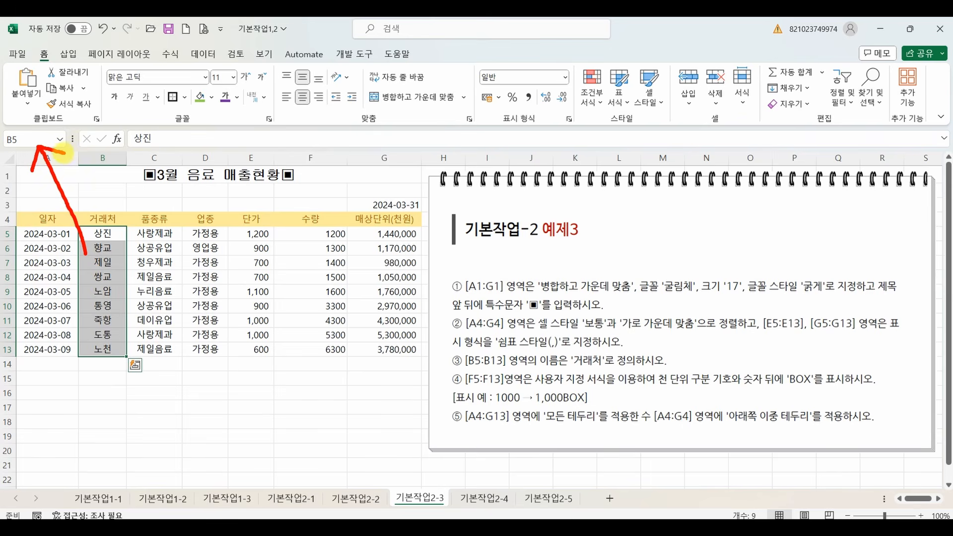
key(Escape)
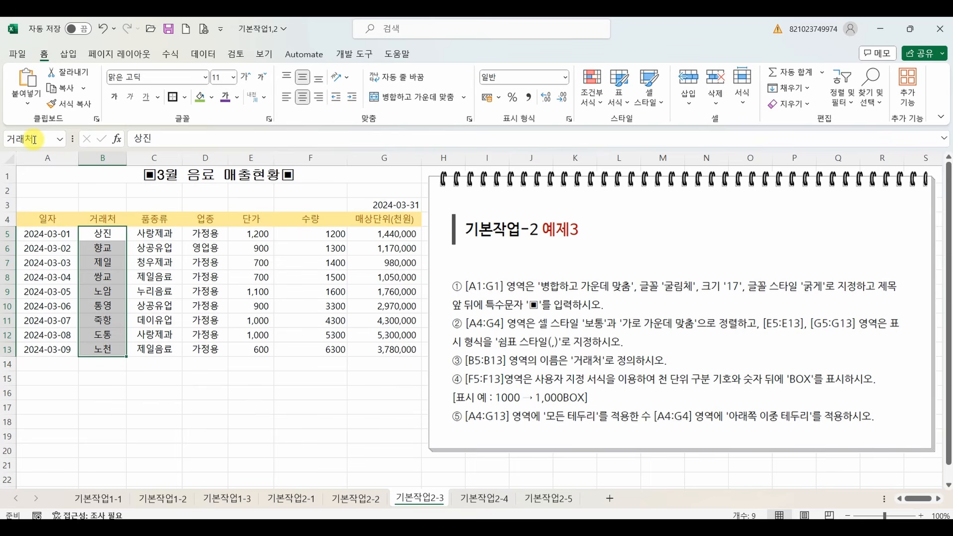
click(106, 259)
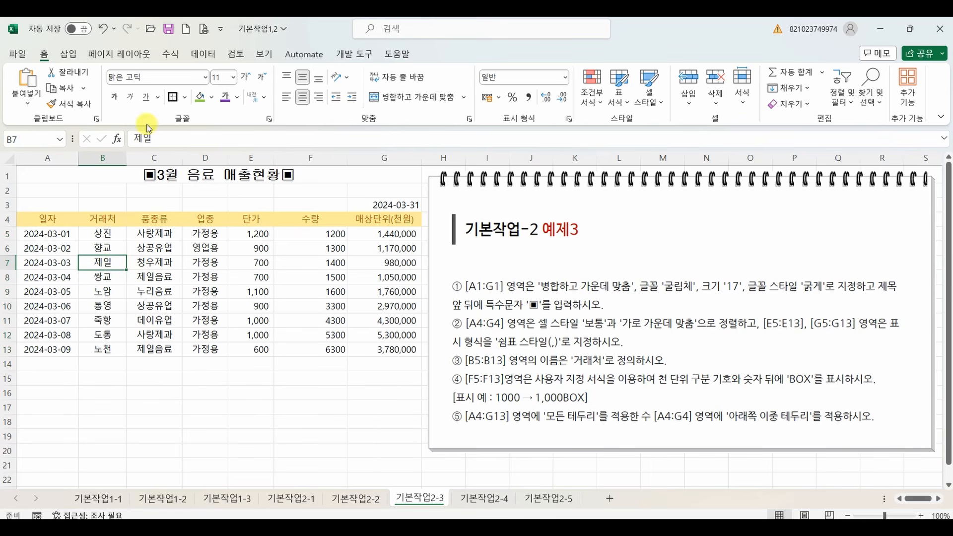
Check the defined name 거래처 and its reference in the name manager, then close it.
click(169, 57)
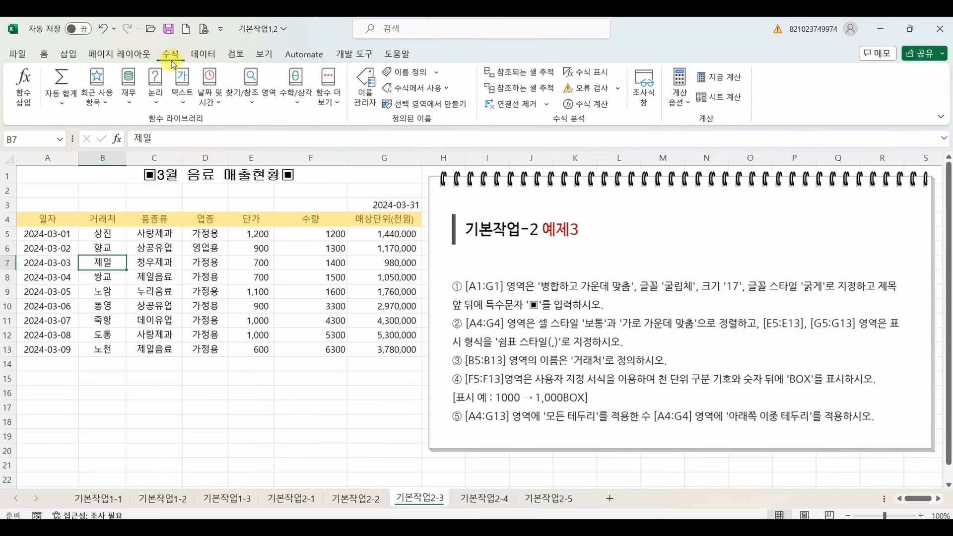
click(365, 90)
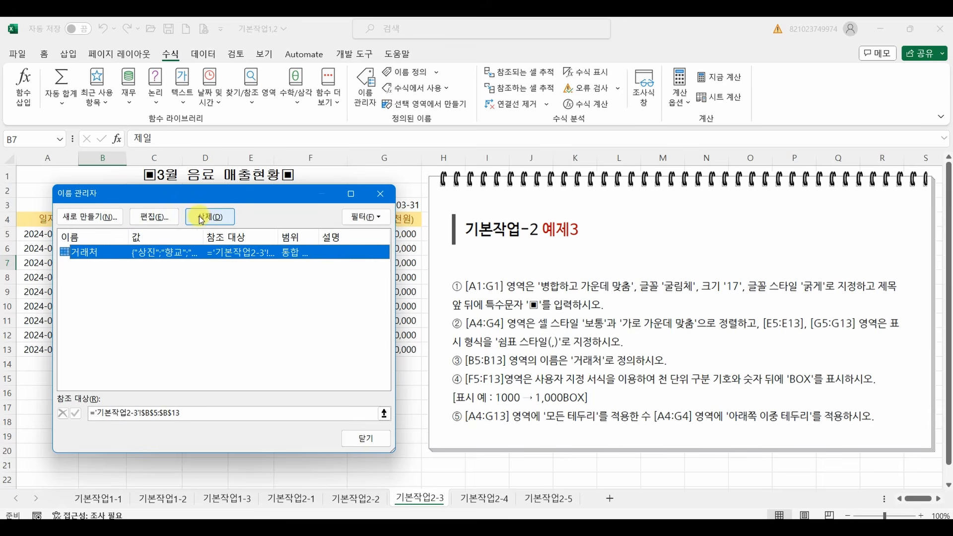
click(365, 439)
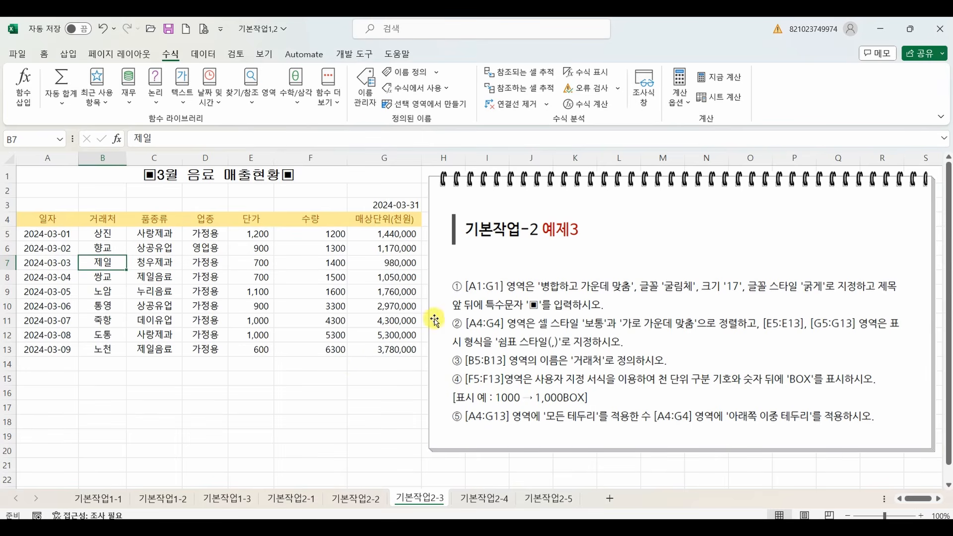
Apply the custom number format #,##0"BOX" to the 수량 cells F5:F13.
drag(336, 243, 328, 353)
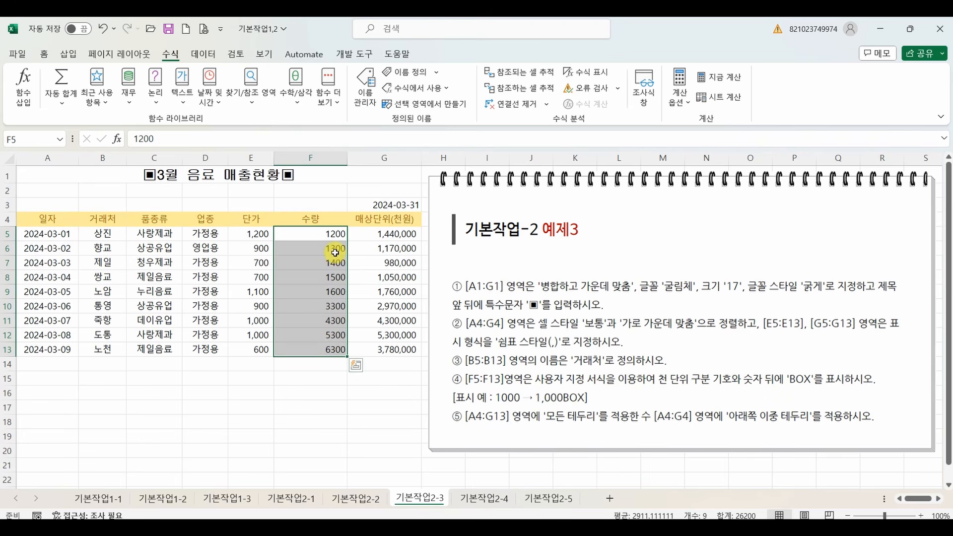
right_click(300, 264)
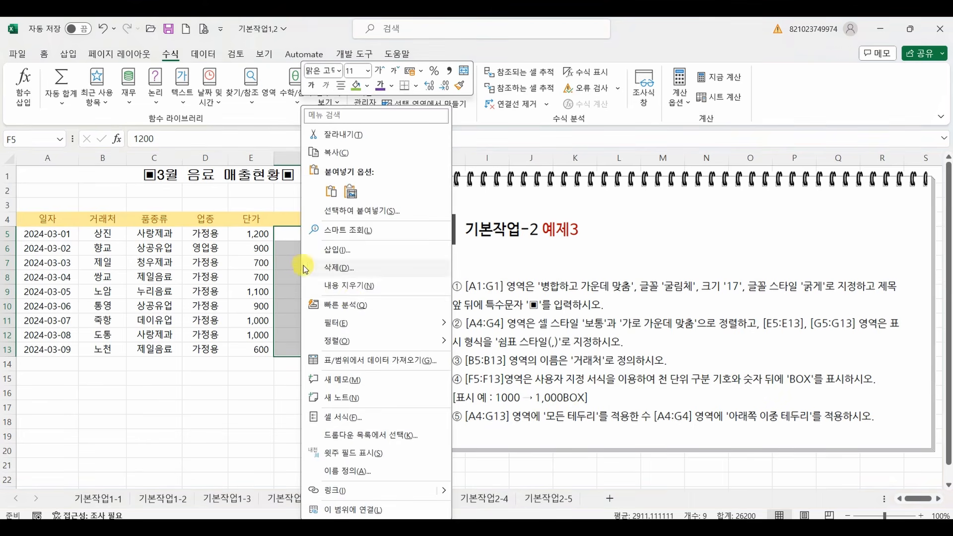
click(348, 417)
click(225, 329)
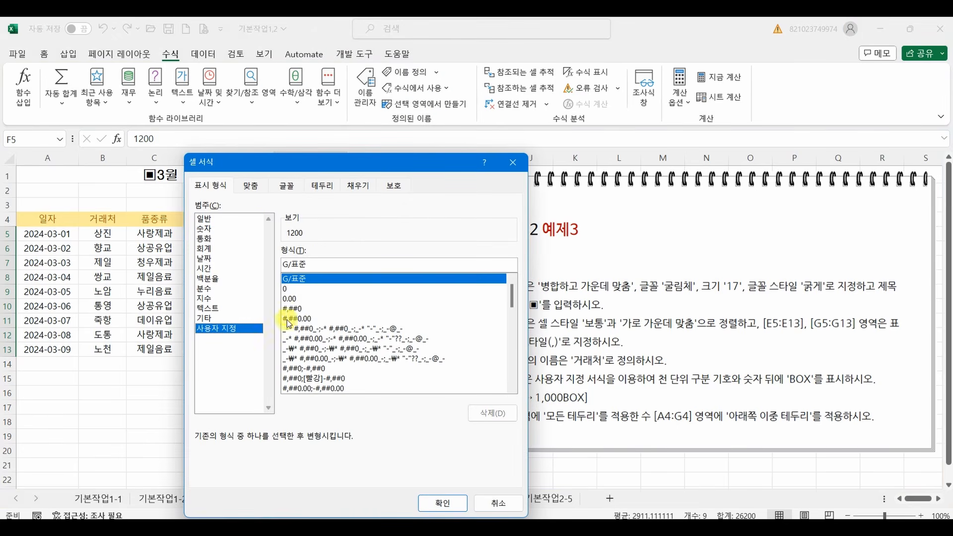
click(297, 309)
click(317, 263)
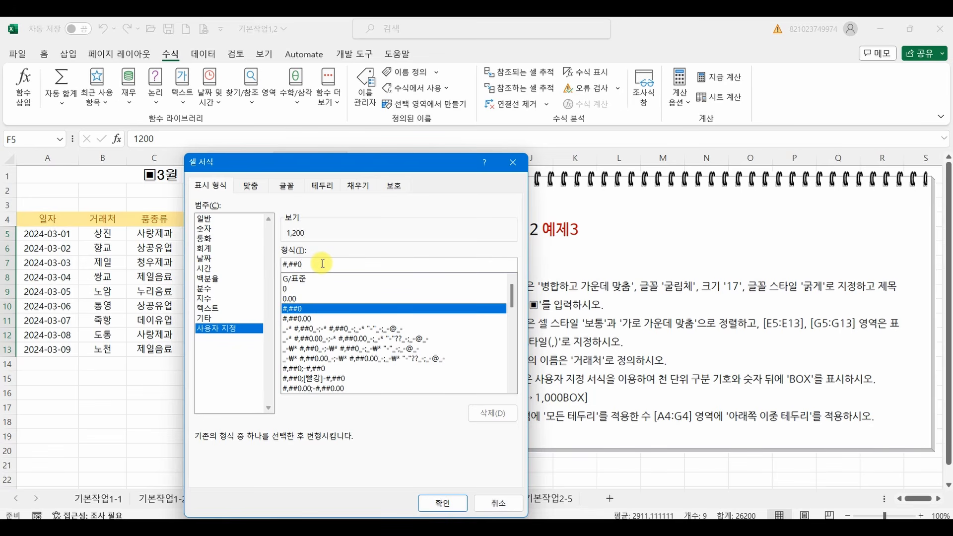
text(ㅠ)
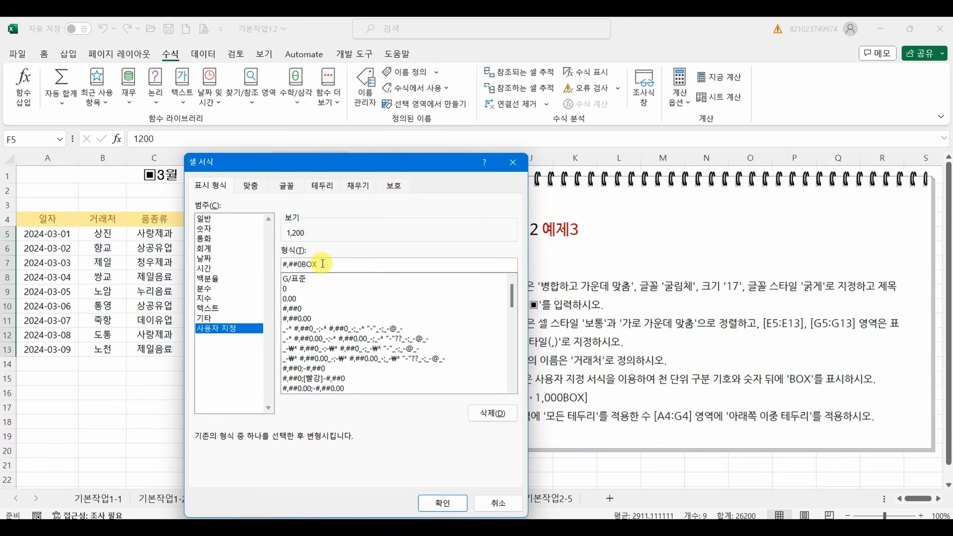
mouse_move(321, 277)
mouse_down()
mouse_move(299, 277)
mouse_move(321, 263)
mouse_move(319, 277)
mouse_move(311, 239)
mouse_move(328, 238)
mouse_up()
key(Escape)
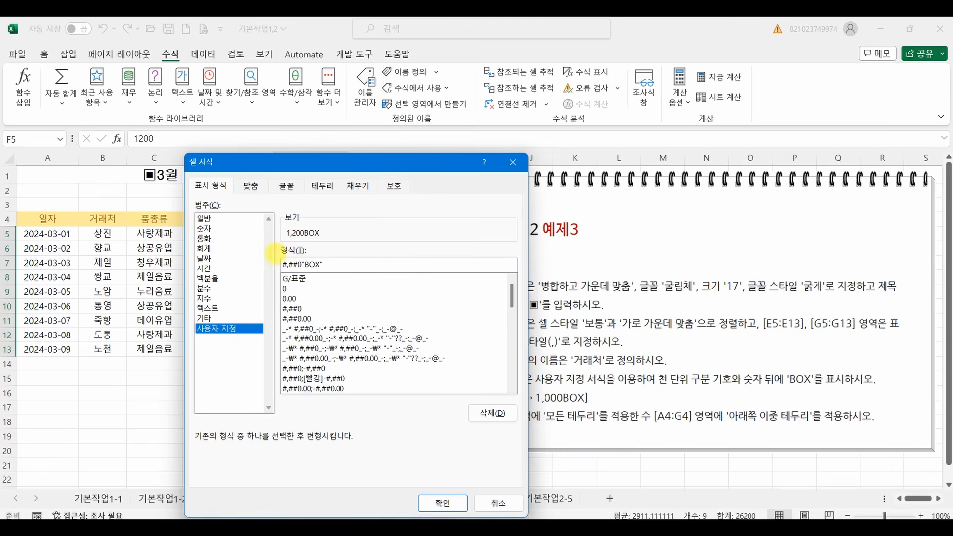
drag(274, 252, 277, 254)
mouse_move(328, 276)
mouse_down()
mouse_move(323, 236)
mouse_move(351, 239)
mouse_up()
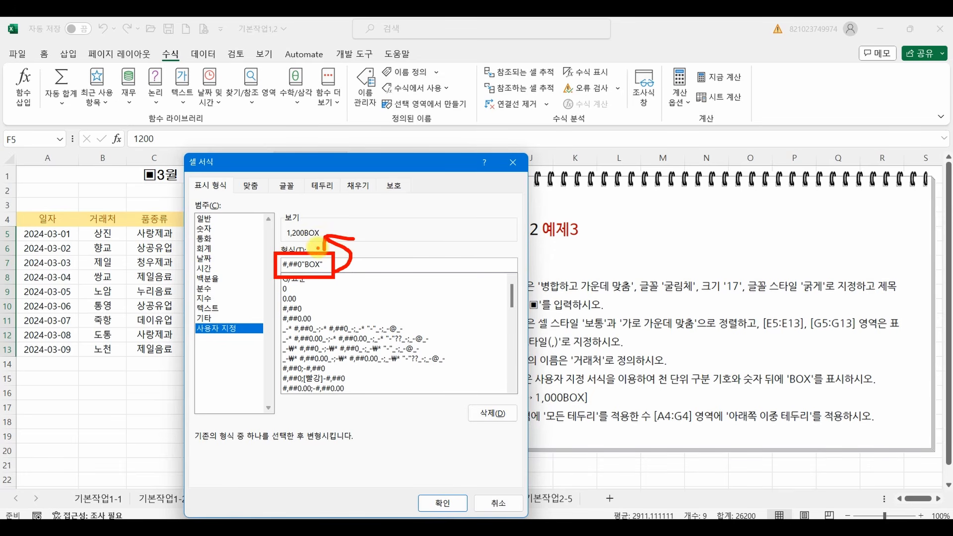
drag(416, 257, 432, 281)
drag(521, 262, 519, 279)
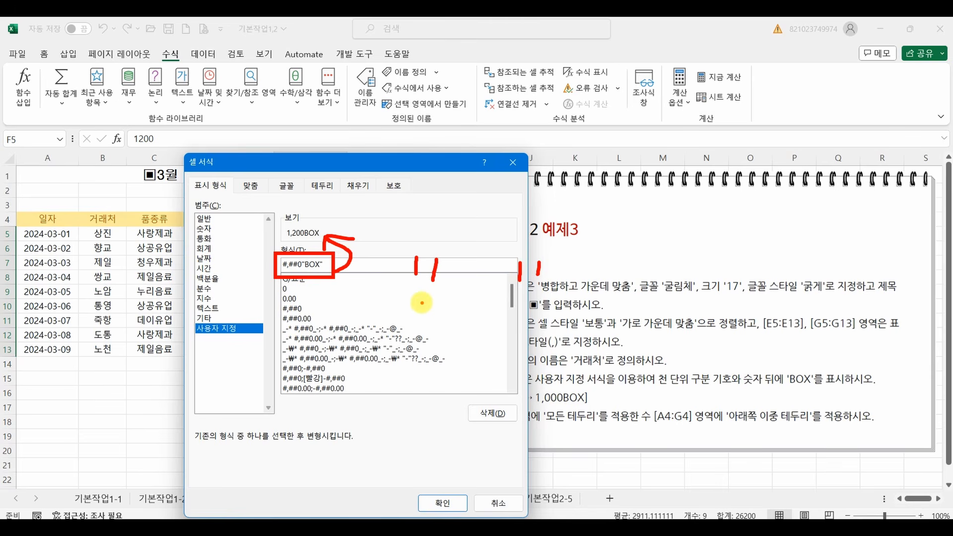
click(442, 503)
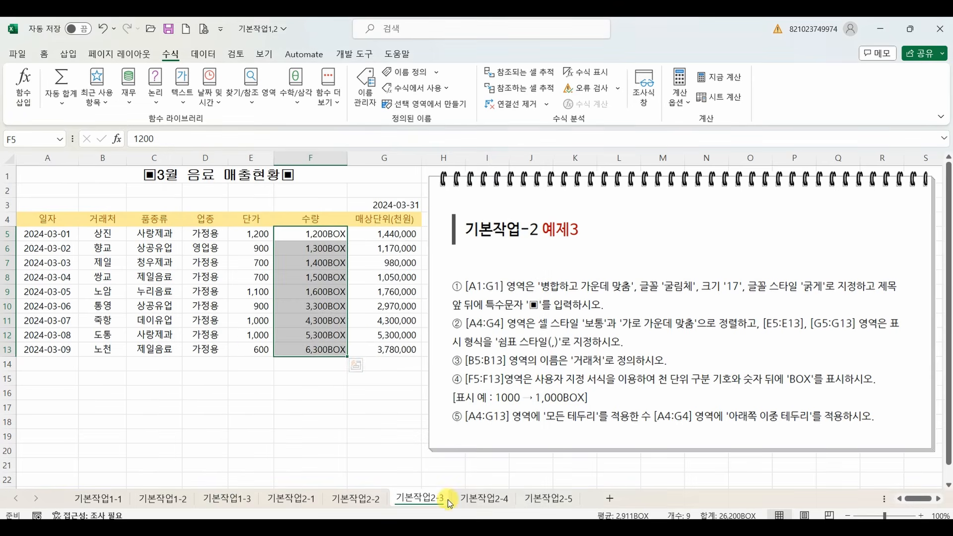
click(319, 405)
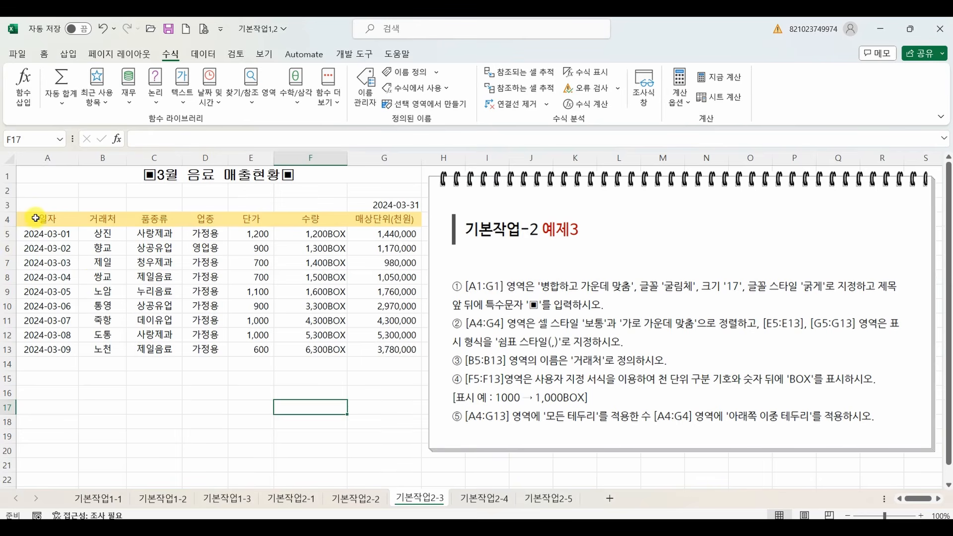
Apply 모든 테두리 (all borders) to the table range A4:G13.
drag(39, 219, 373, 348)
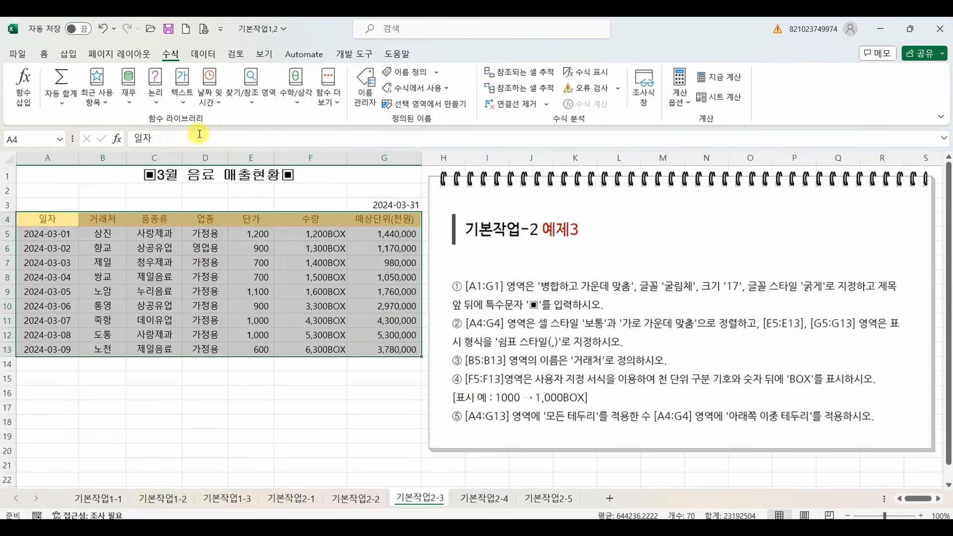
click(44, 56)
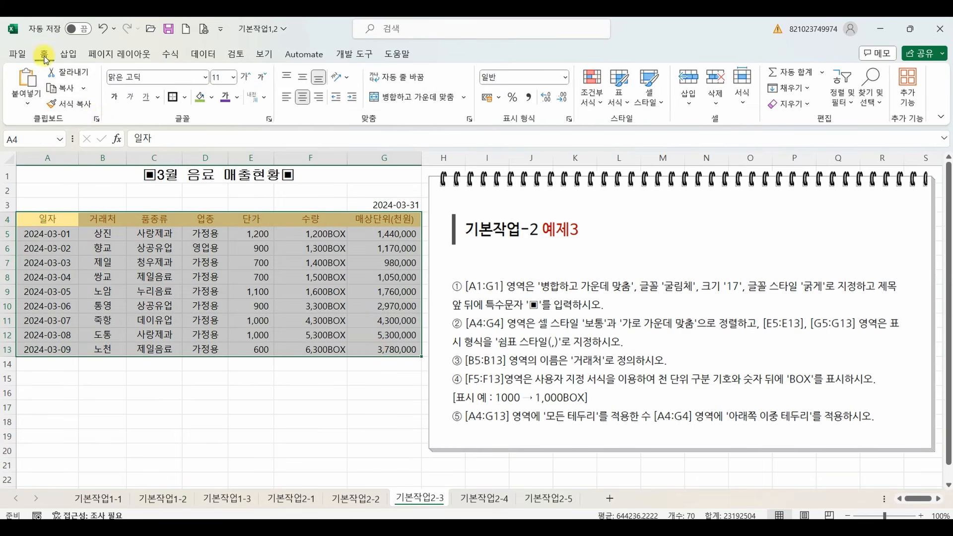
click(187, 101)
click(261, 220)
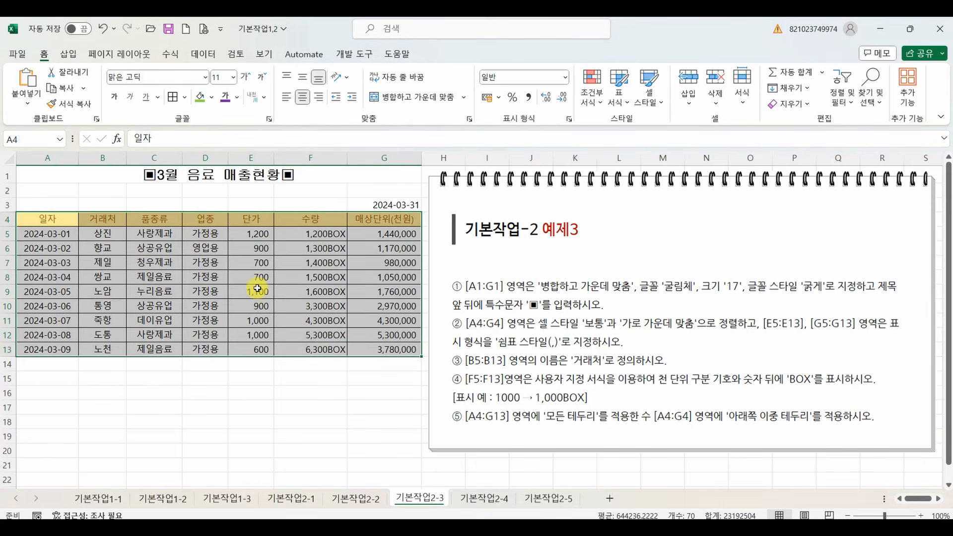
click(279, 404)
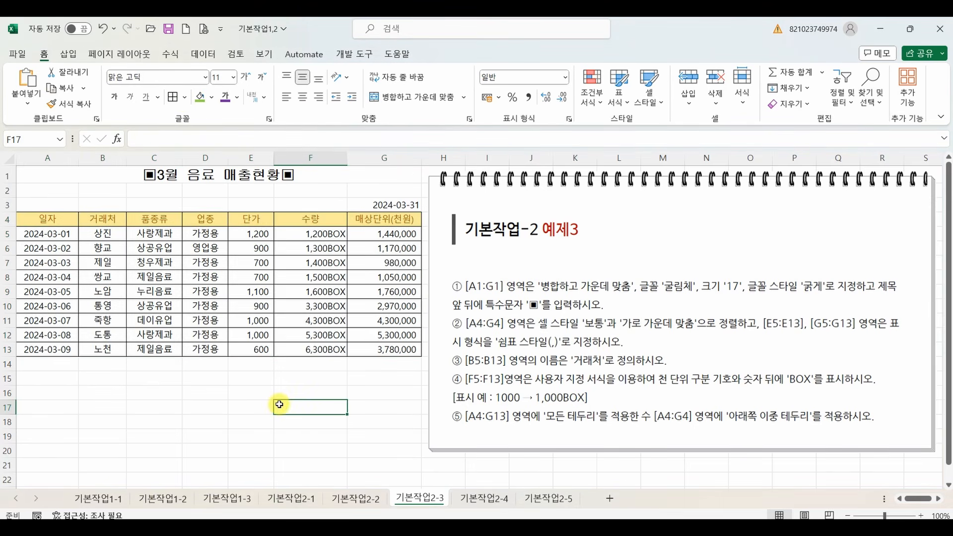
Apply 아래쪽 이중 테두리 (bottom double border) to the header cells A4:G4.
drag(44, 219, 367, 223)
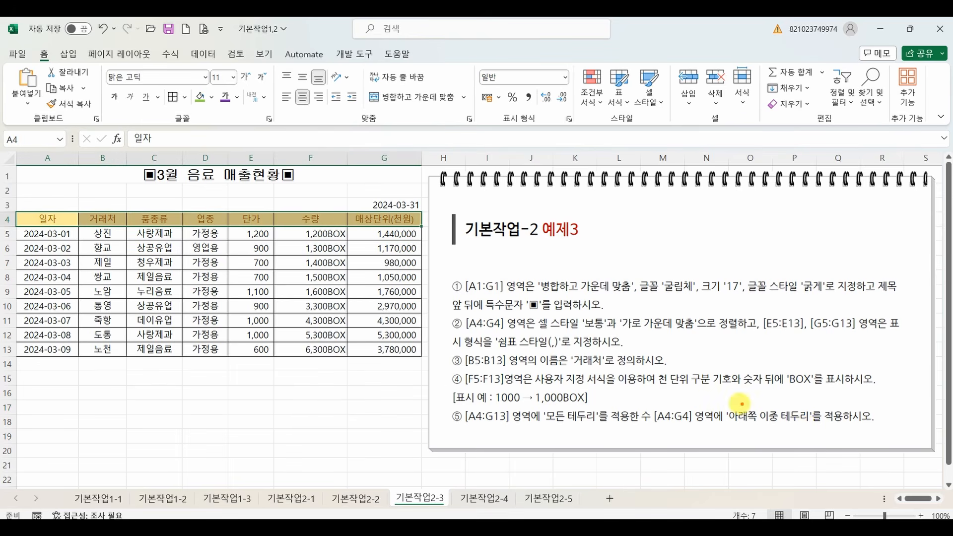
drag(718, 404, 842, 431)
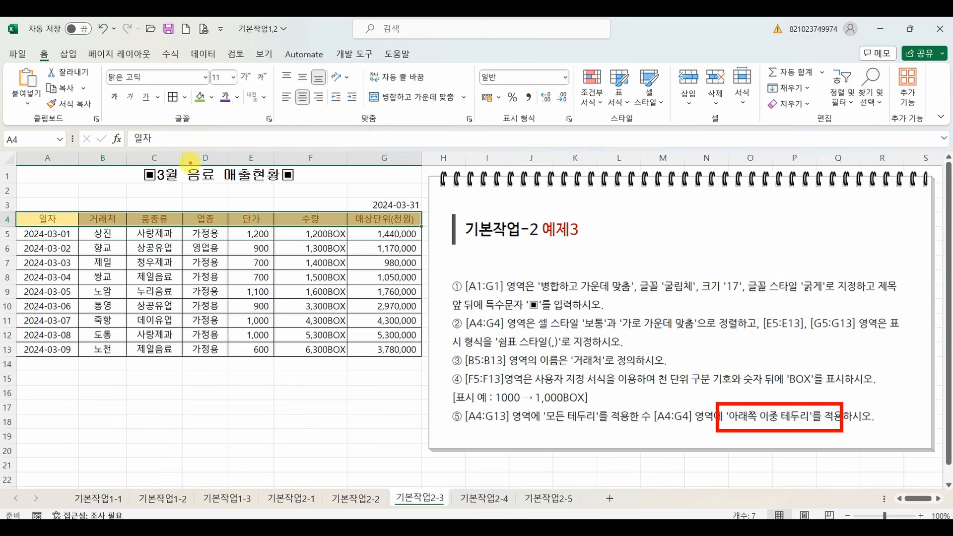
click(185, 96)
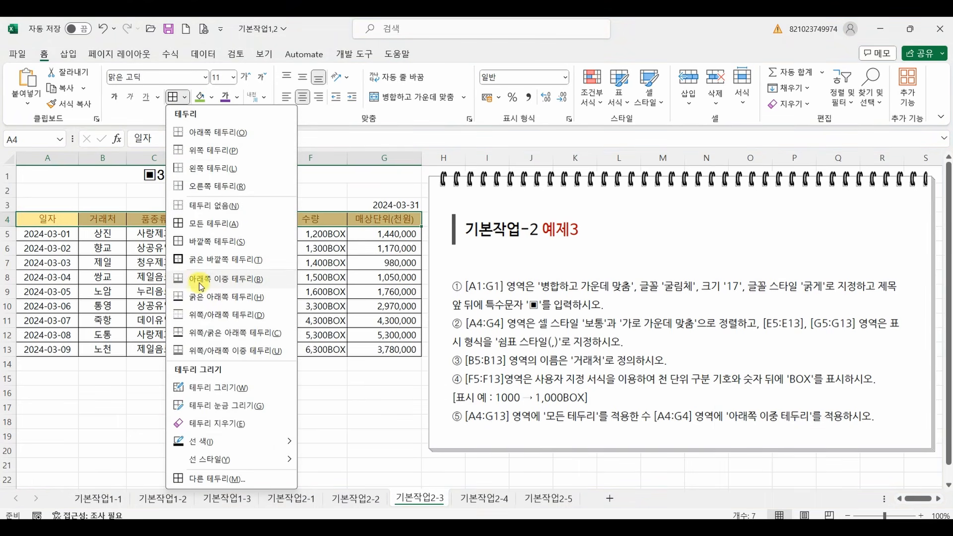
click(240, 279)
click(254, 379)
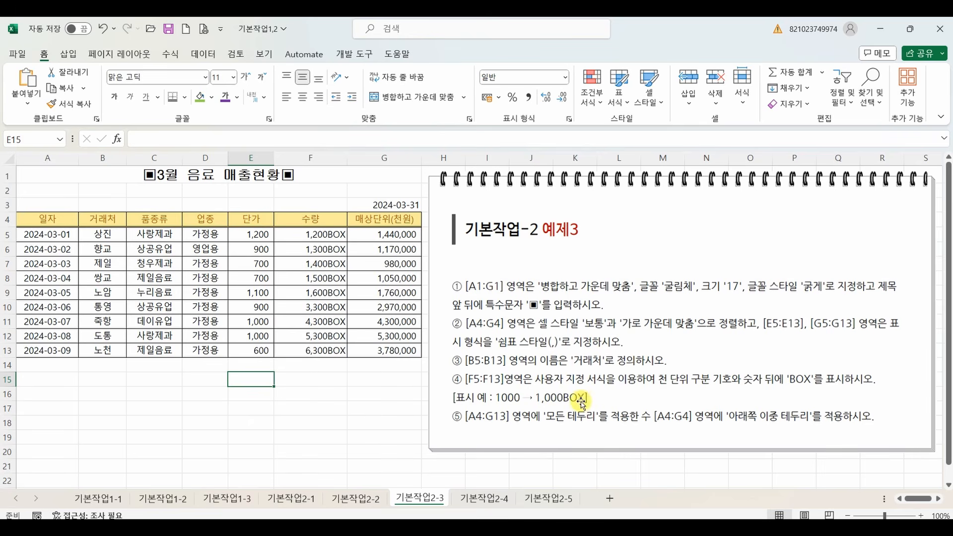
Go to sheet 기본작업2-4 and merge and center the title range A1:G1.
click(471, 499)
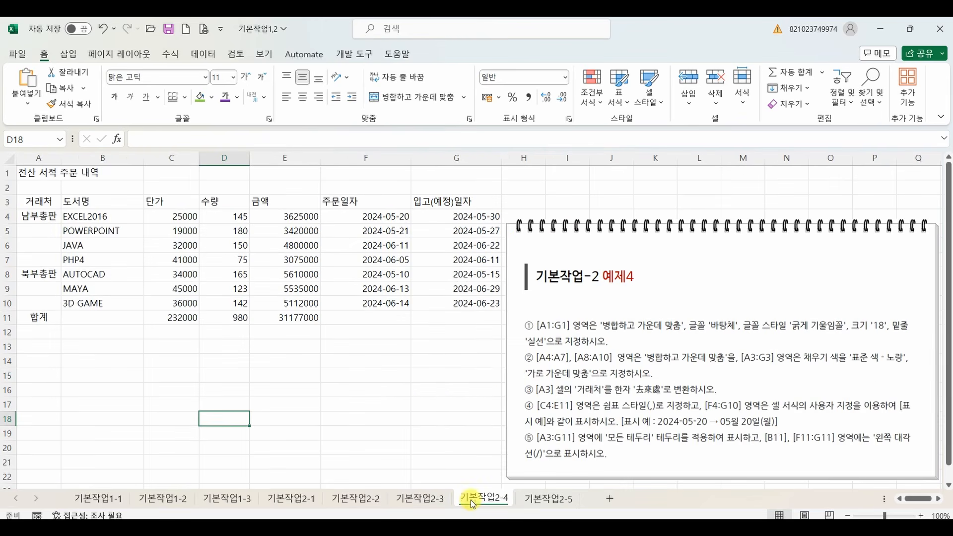
click(435, 403)
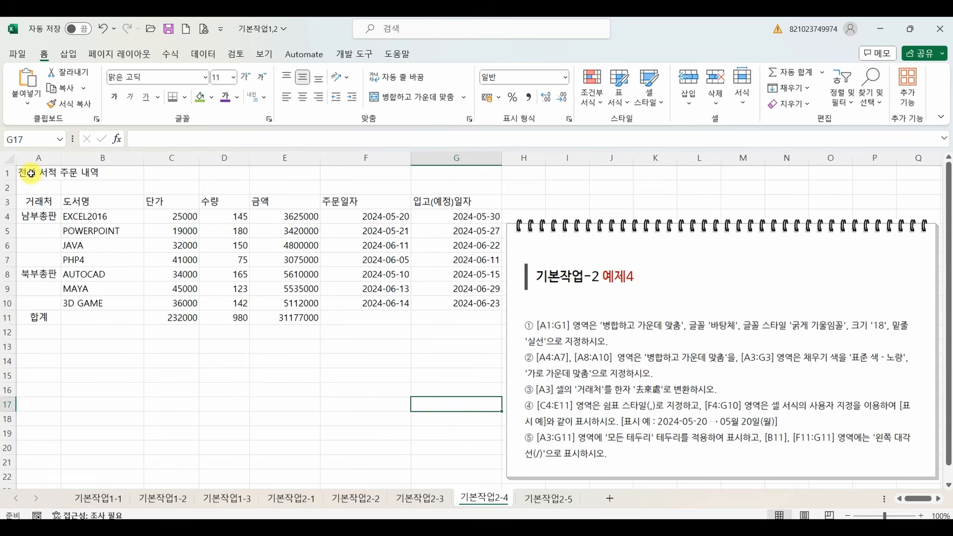
drag(31, 173, 443, 175)
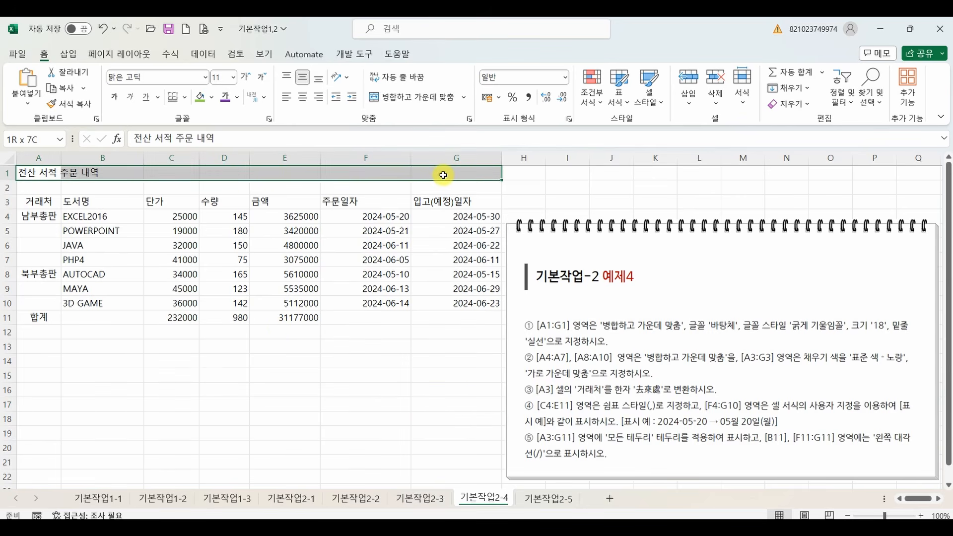
click(404, 98)
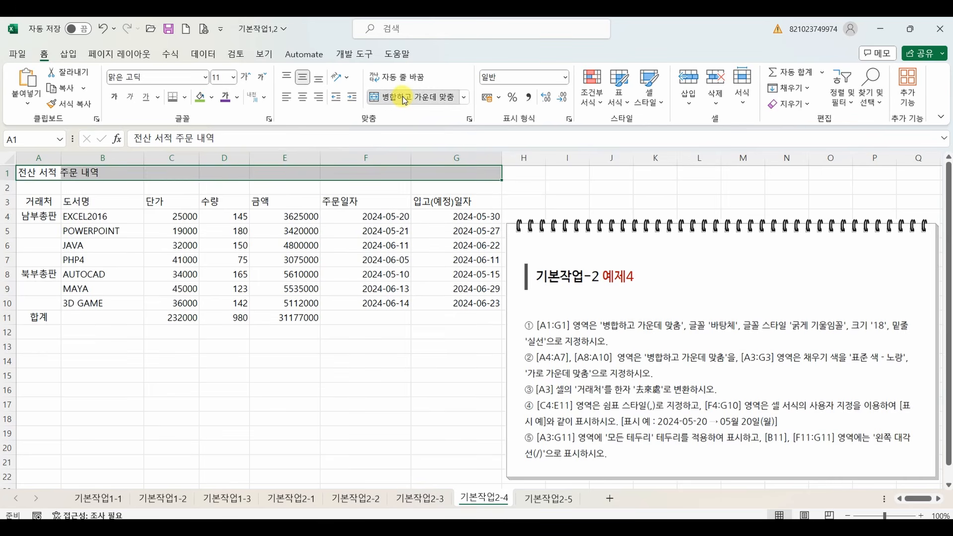
Set the title's font to 바탕체 with the 굵은 기울임꼴 font style.
click(204, 80)
text(ㅂ)
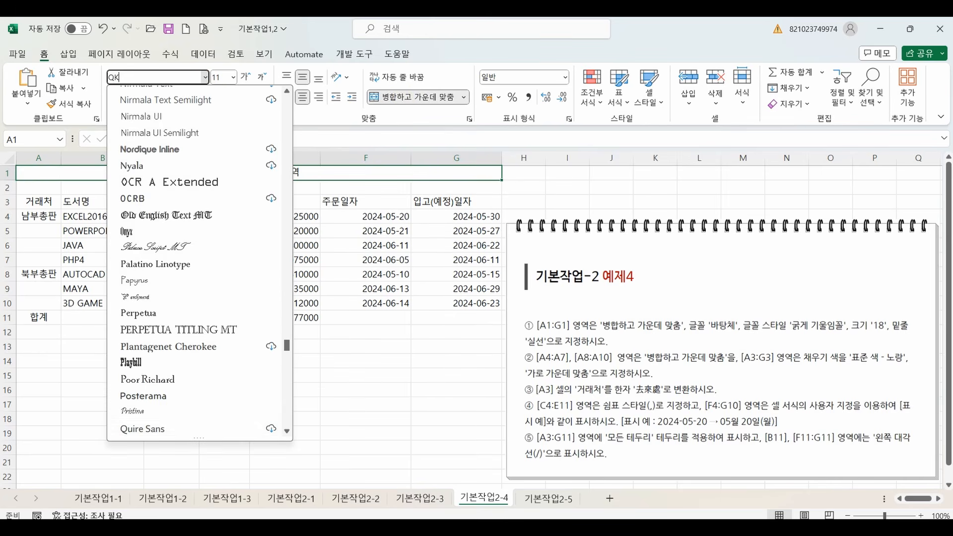
text(ㅏ탕체)
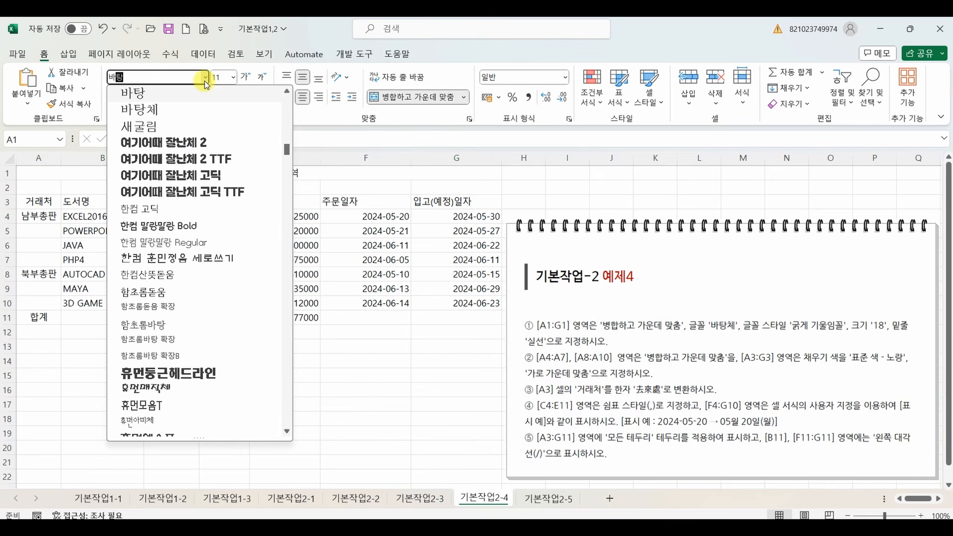
key(Return)
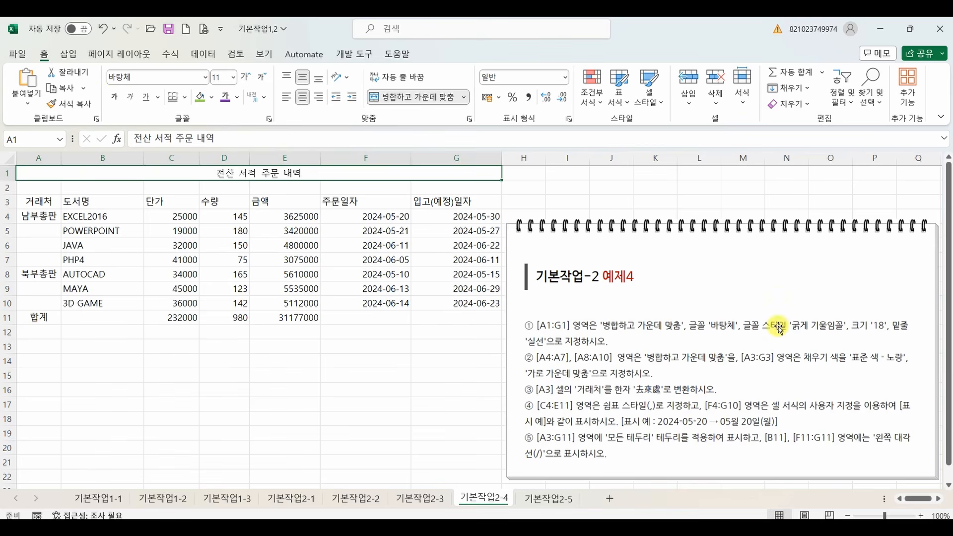
click(269, 119)
click(248, 248)
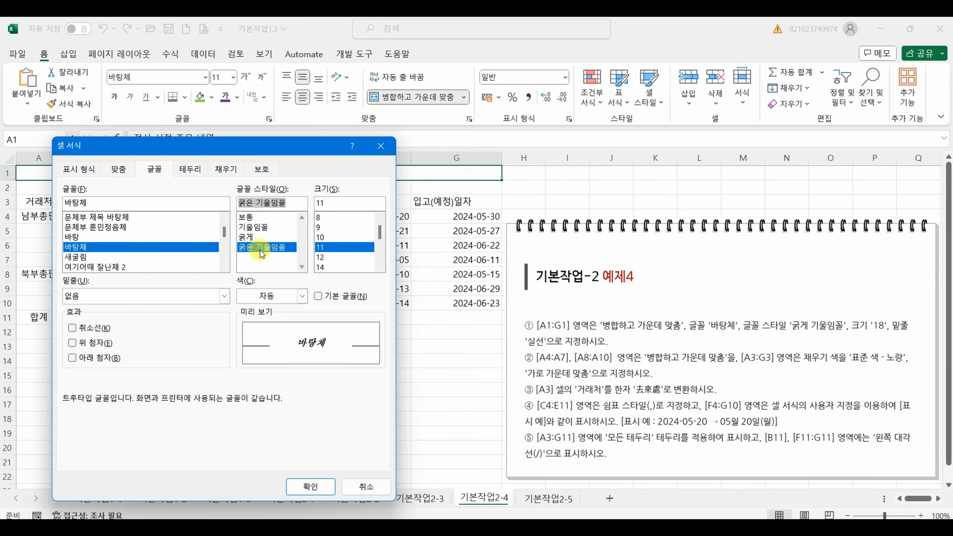
click(312, 486)
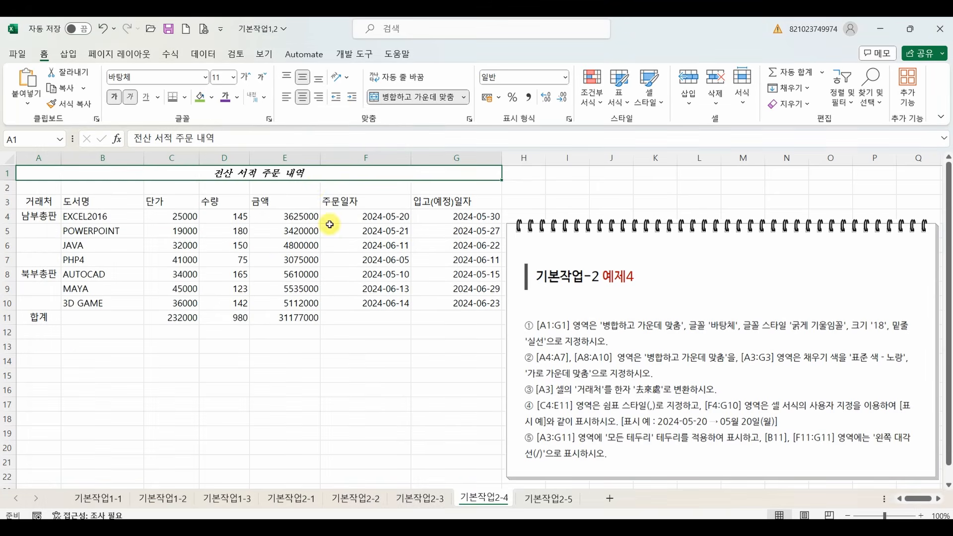
Set the title's font size to 18 and apply a single underline.
click(232, 77)
click(223, 213)
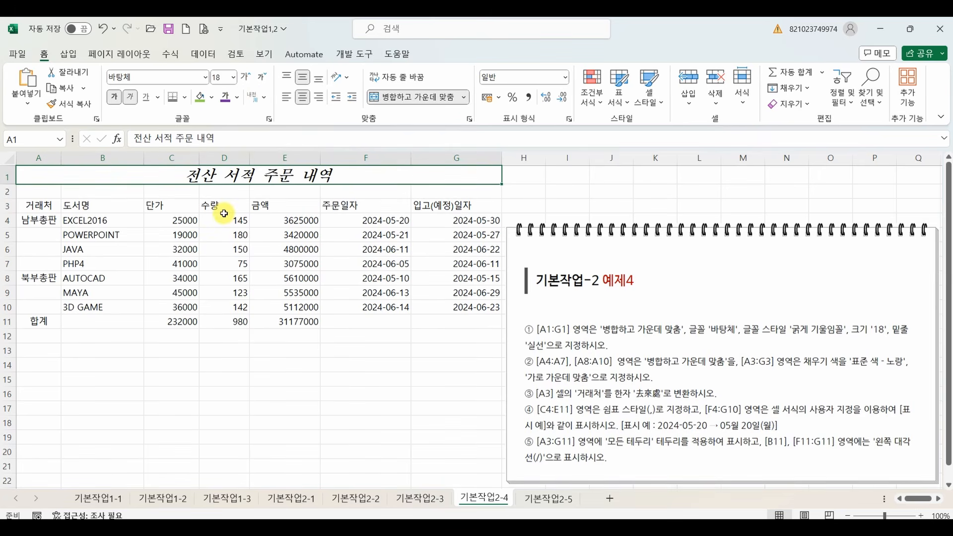
click(157, 100)
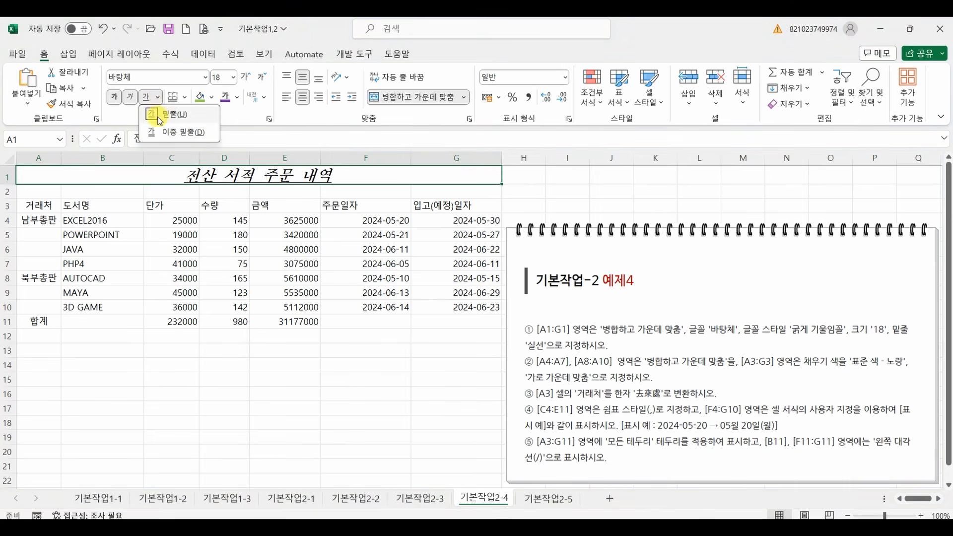
click(149, 101)
click(149, 99)
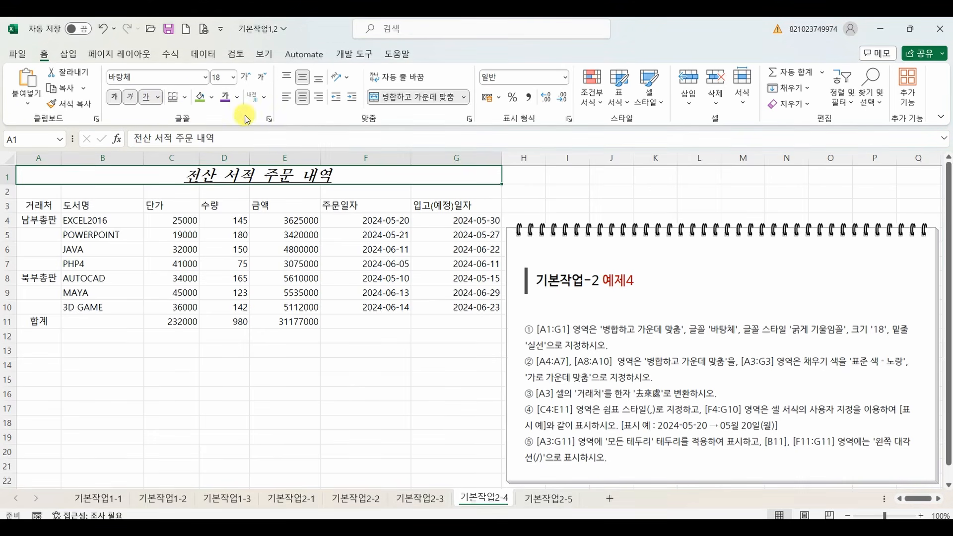
Review the title's underline type and the available 밑줄 options in the cell font settings, then close them.
click(269, 119)
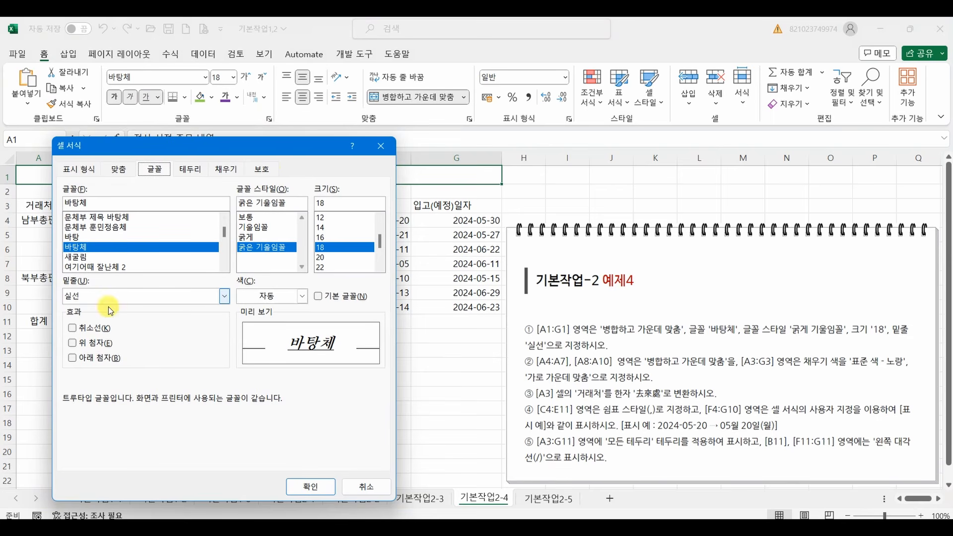
click(76, 298)
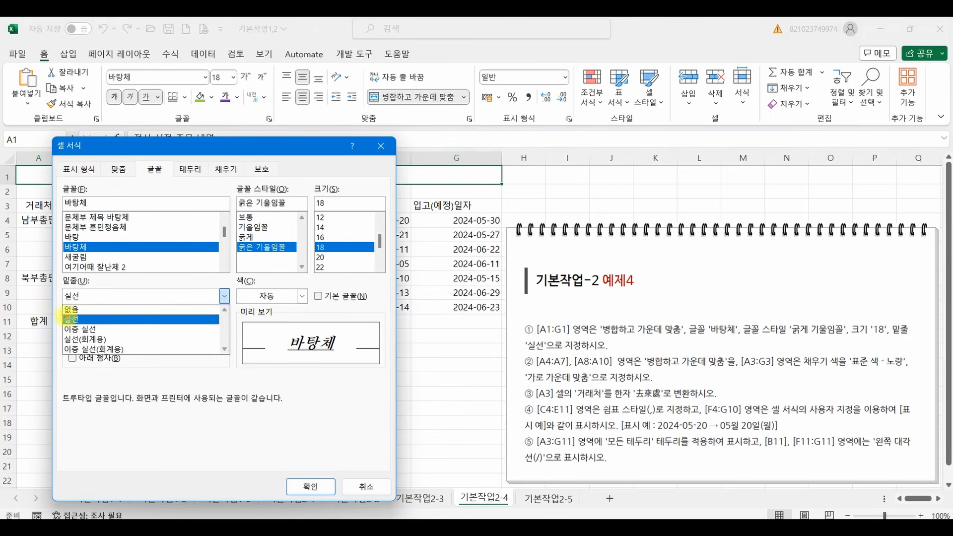
drag(56, 314, 134, 362)
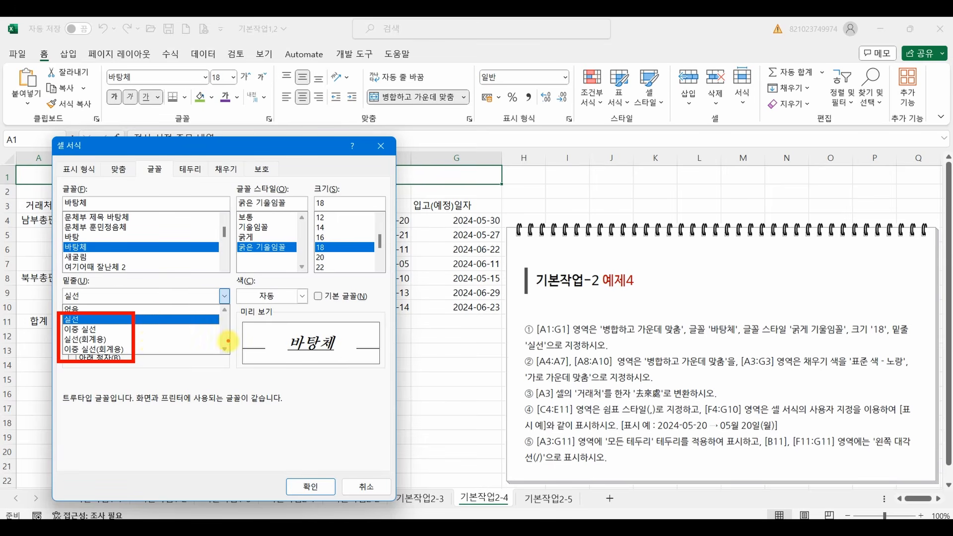
click(287, 419)
click(312, 487)
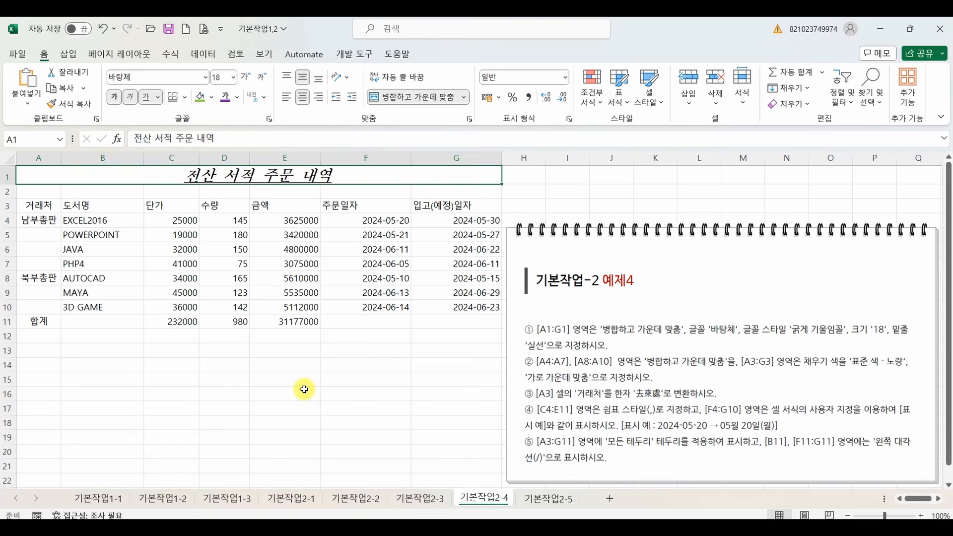
click(305, 391)
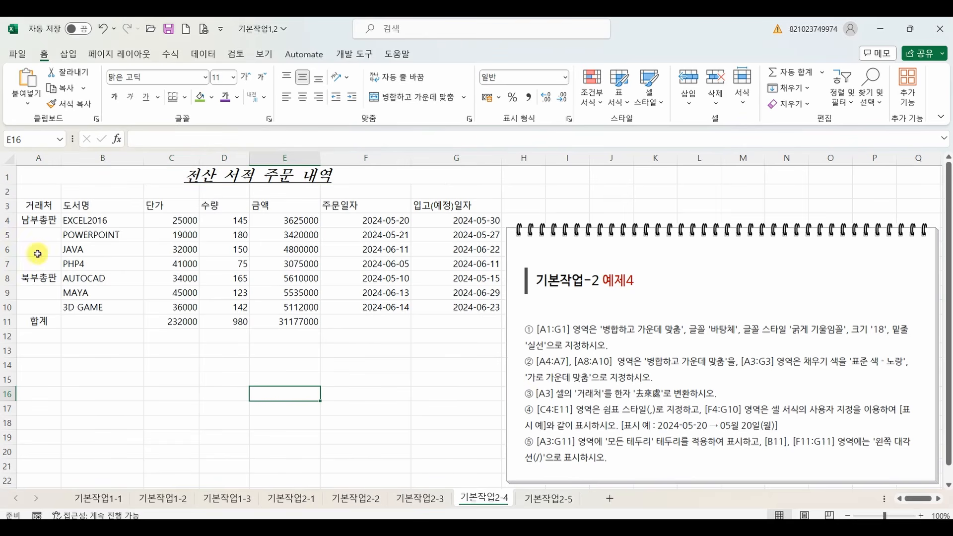
Merge and center the ranges A4:A7 and A8:A10 in the 거래처 column.
drag(43, 221, 46, 263)
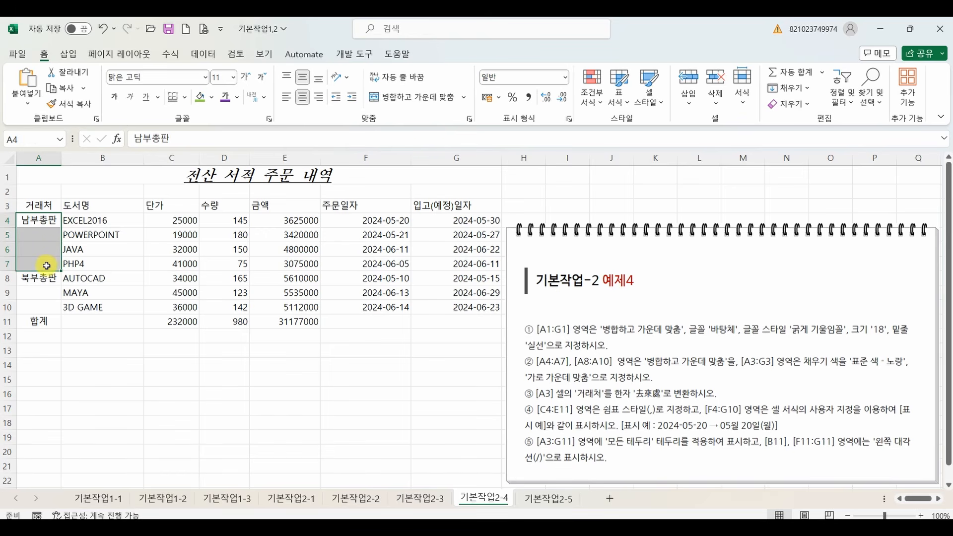
ctrl+drag(37, 281, 36, 305)
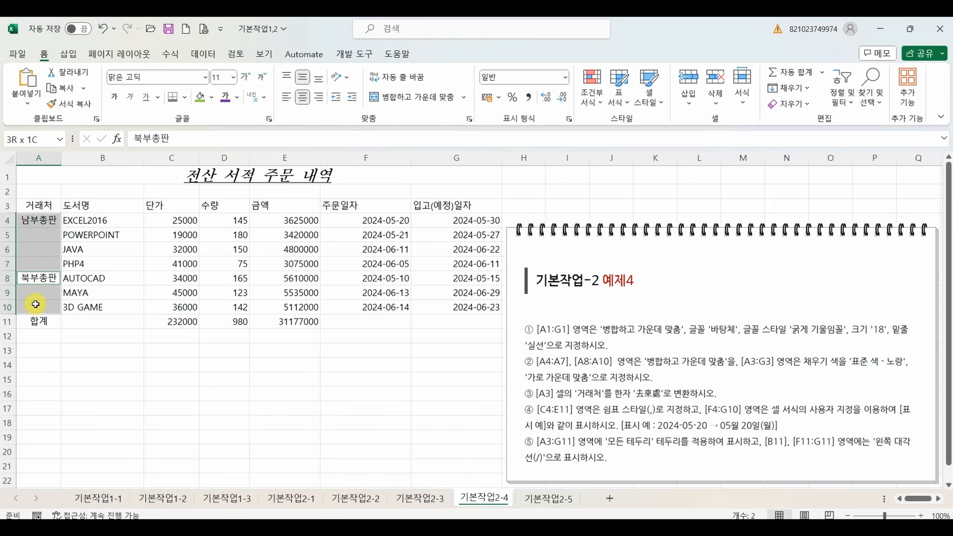
click(404, 97)
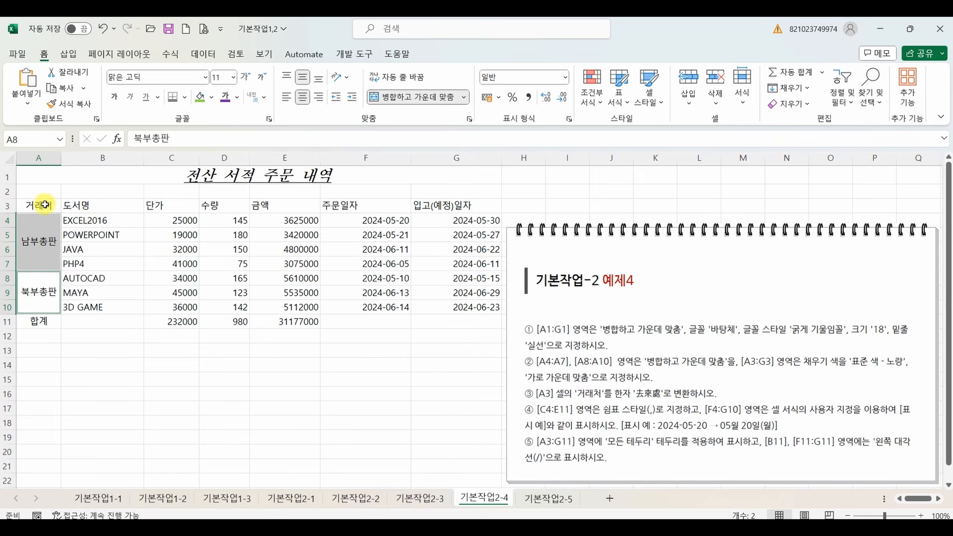
Fill the header row A3:G3 with the standard color 노랑 and center its text horizontally.
drag(43, 204, 432, 211)
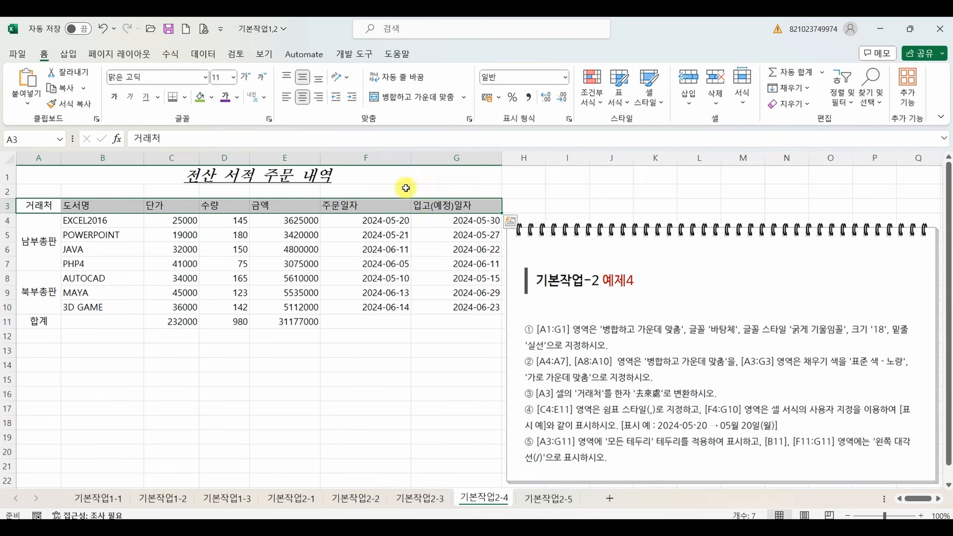
click(212, 97)
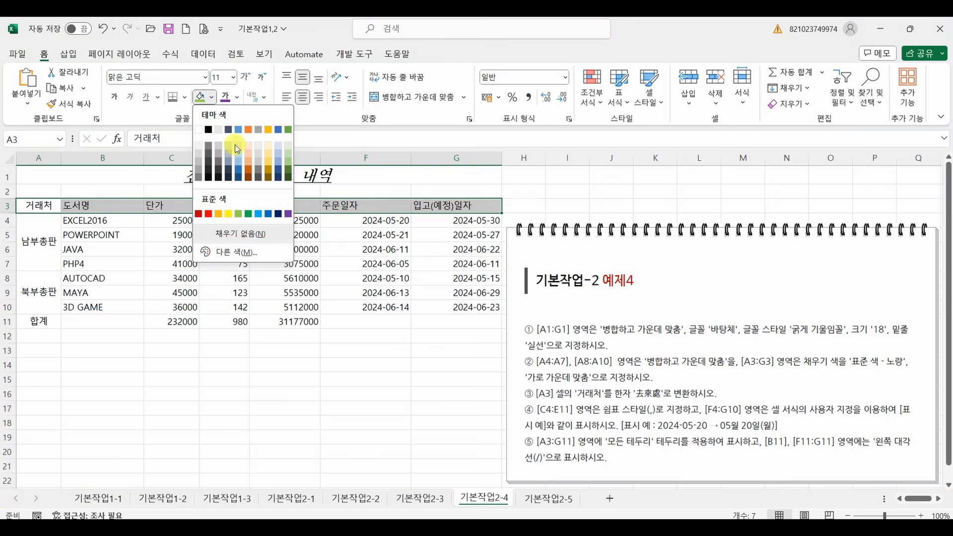
click(227, 215)
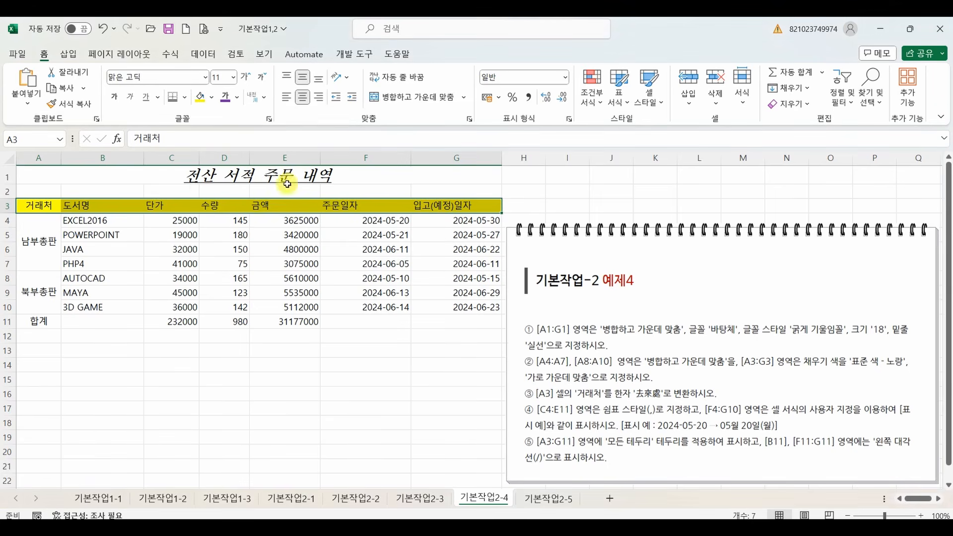
click(303, 99)
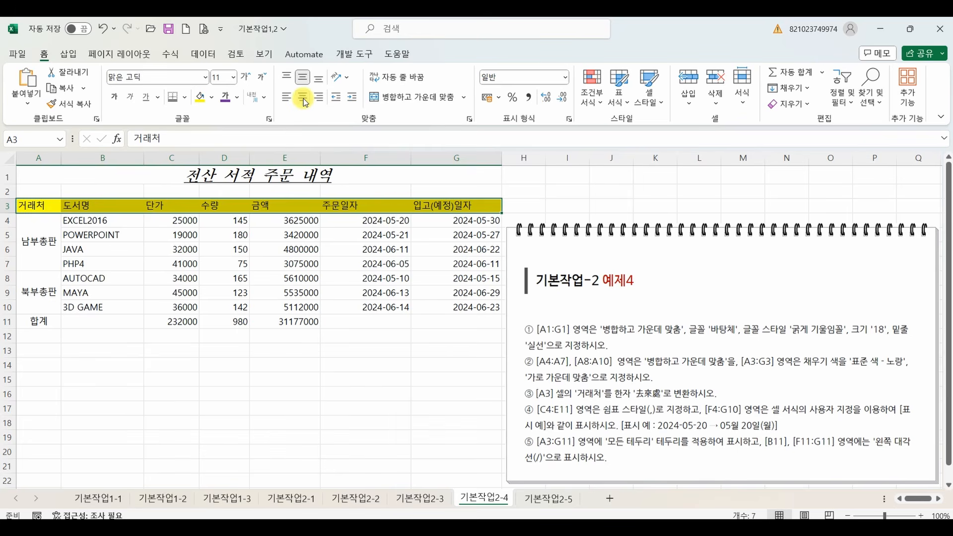
click(303, 98)
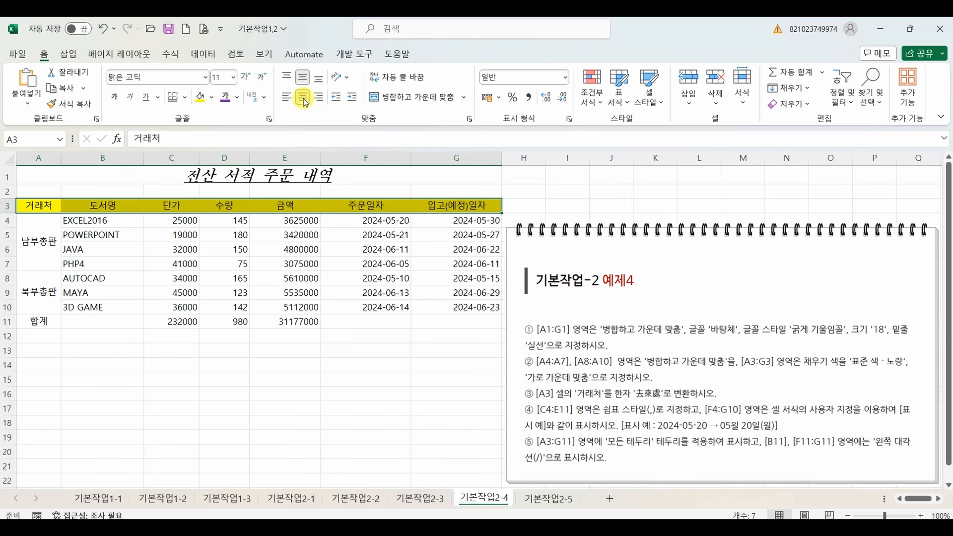
click(291, 284)
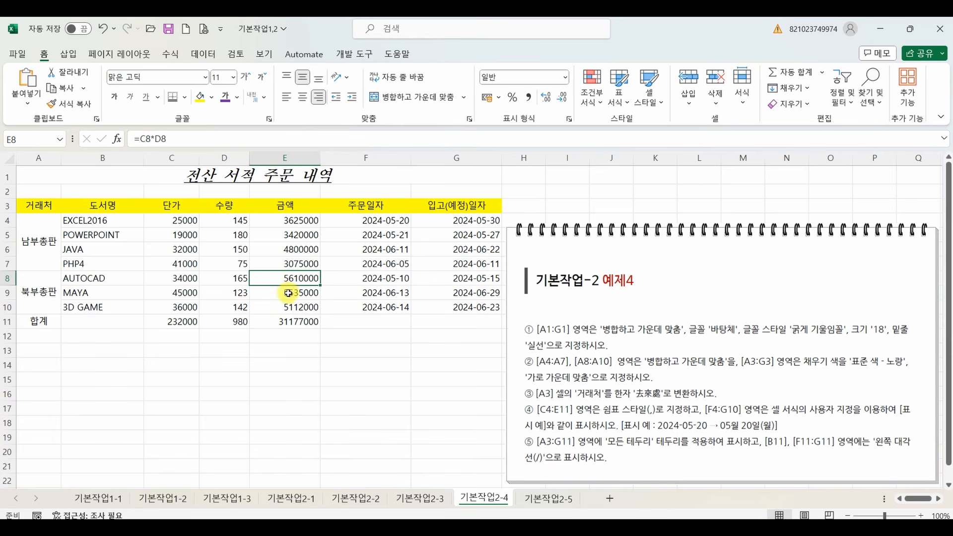
Convert the text 거래처 in cell A3 to the Hanja 去來處.
click(50, 207)
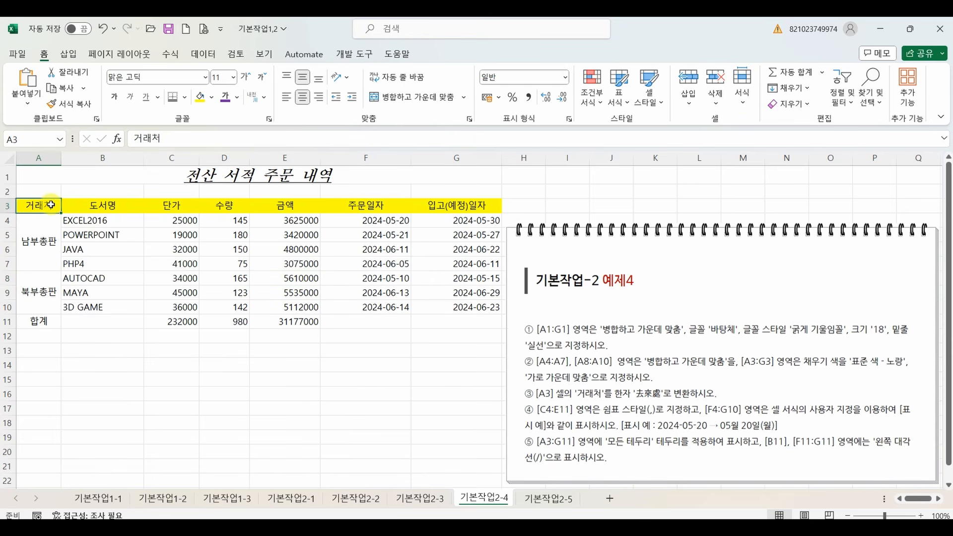
double_click(53, 205)
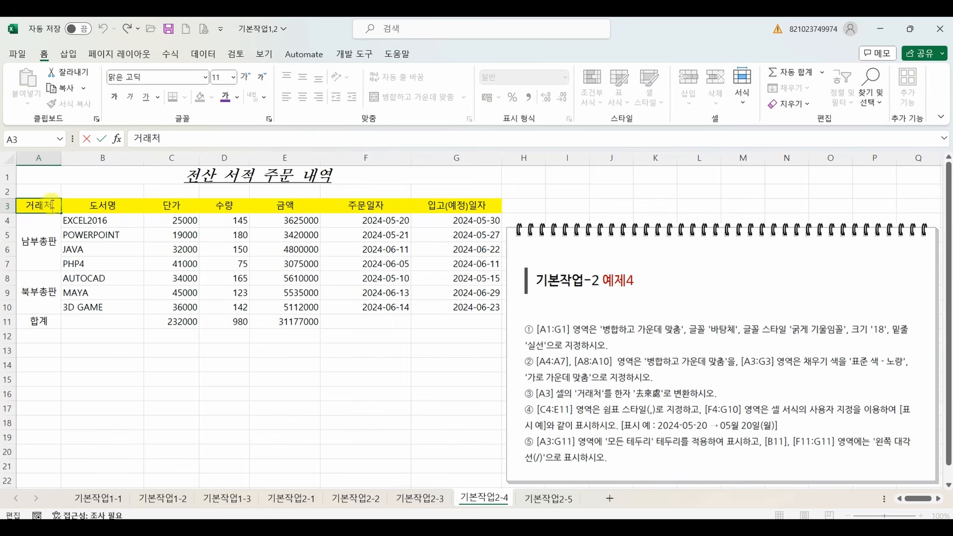
click(64, 234)
click(52, 206)
double_click(57, 206)
drag(45, 207, 25, 206)
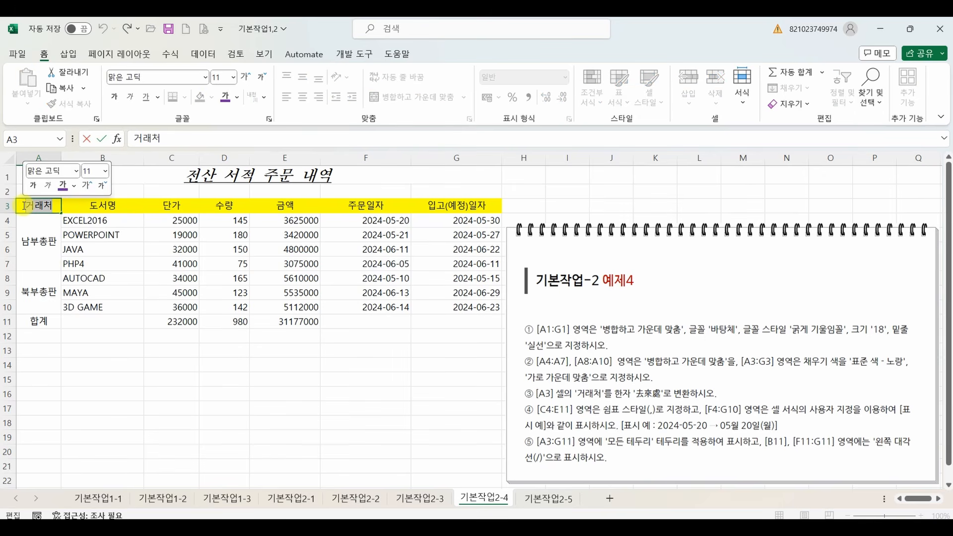
key(Hangul_Hanja)
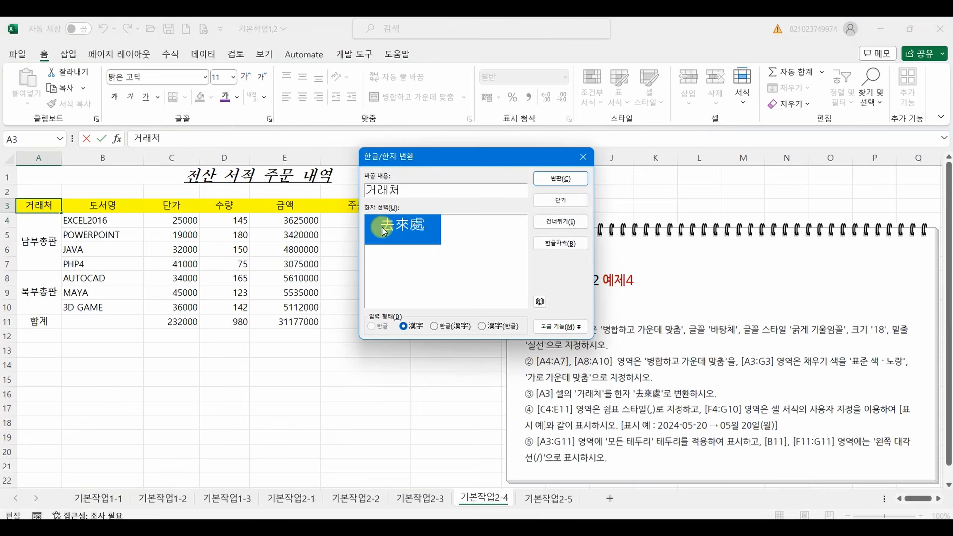
click(558, 179)
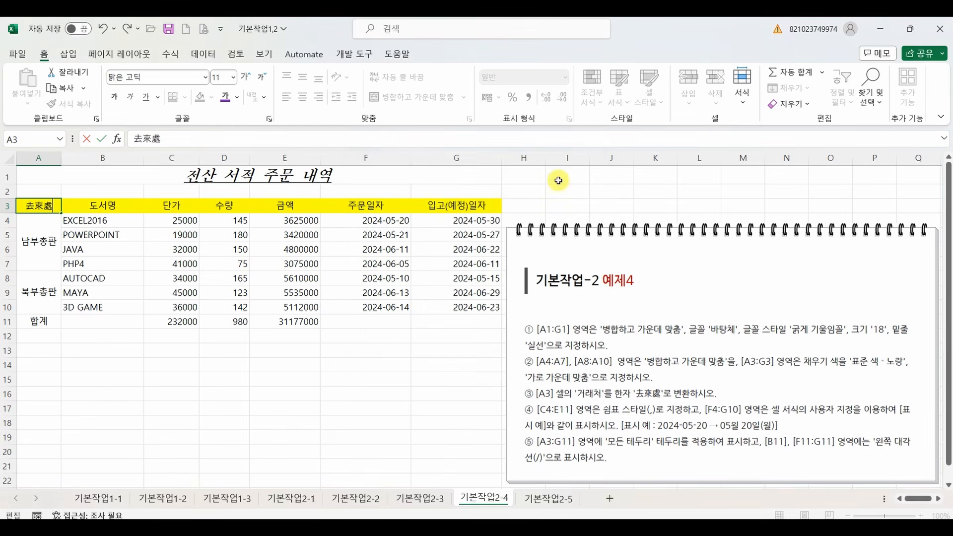
click(269, 275)
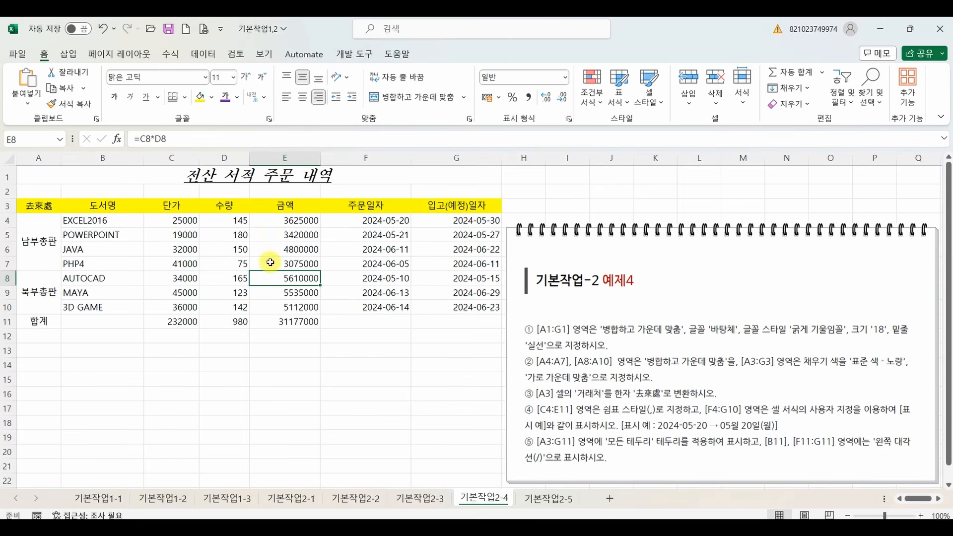
Apply the comma style to the numbers in C4:E11.
click(165, 222)
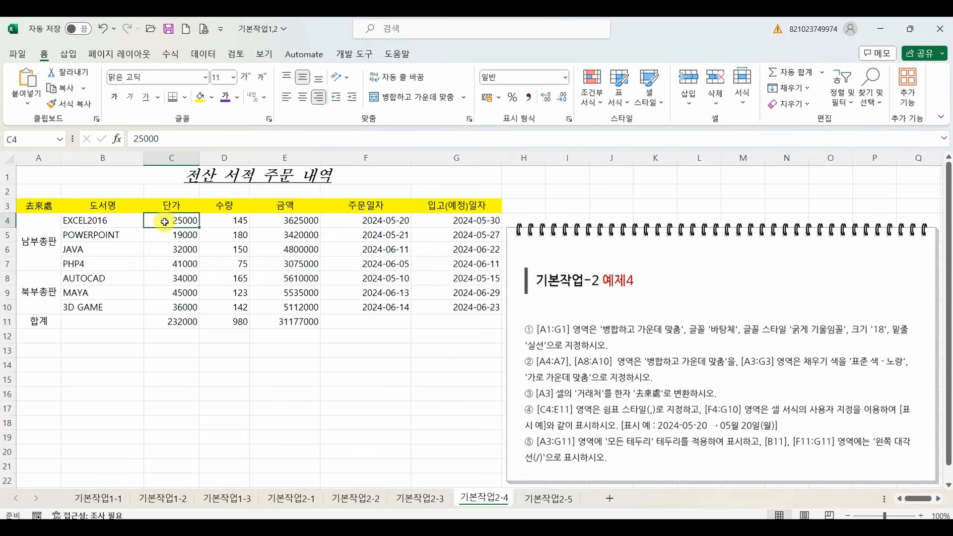
drag(164, 222, 287, 322)
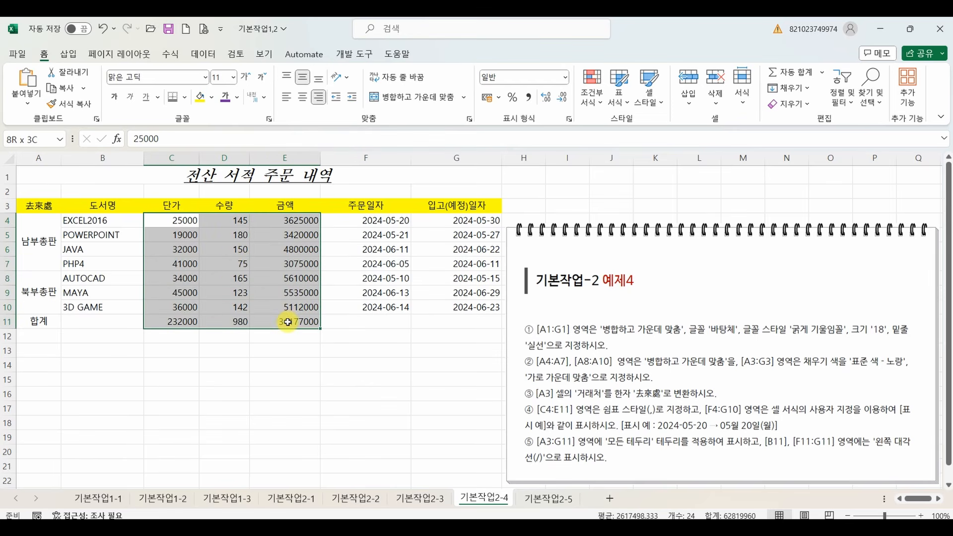
click(529, 96)
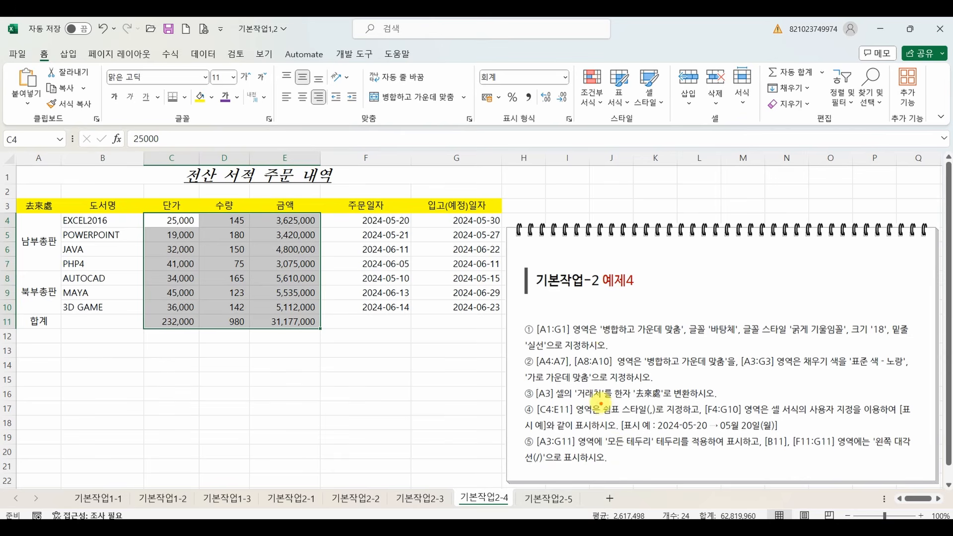
mouse_move(599, 400)
mouse_down()
mouse_move(663, 417)
mouse_move(744, 416)
mouse_up()
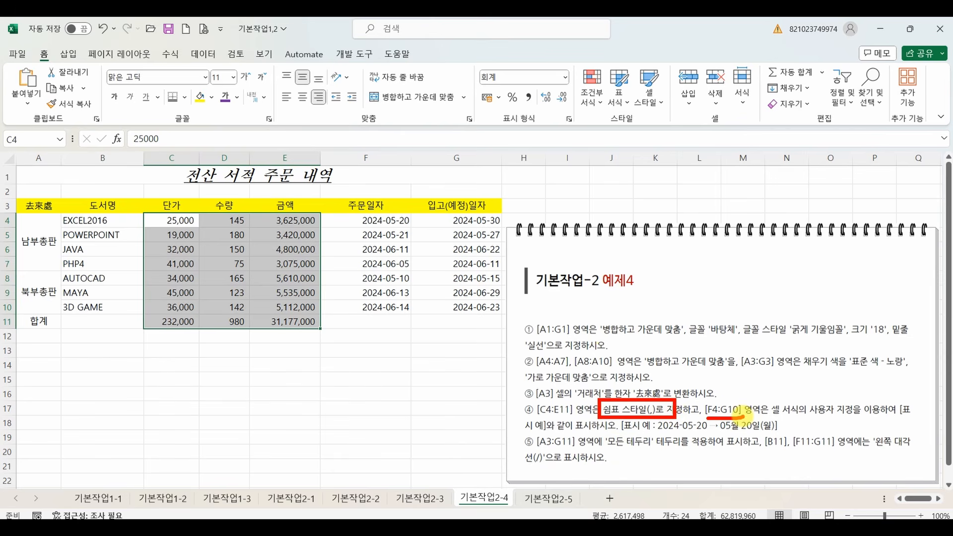
key(Escape)
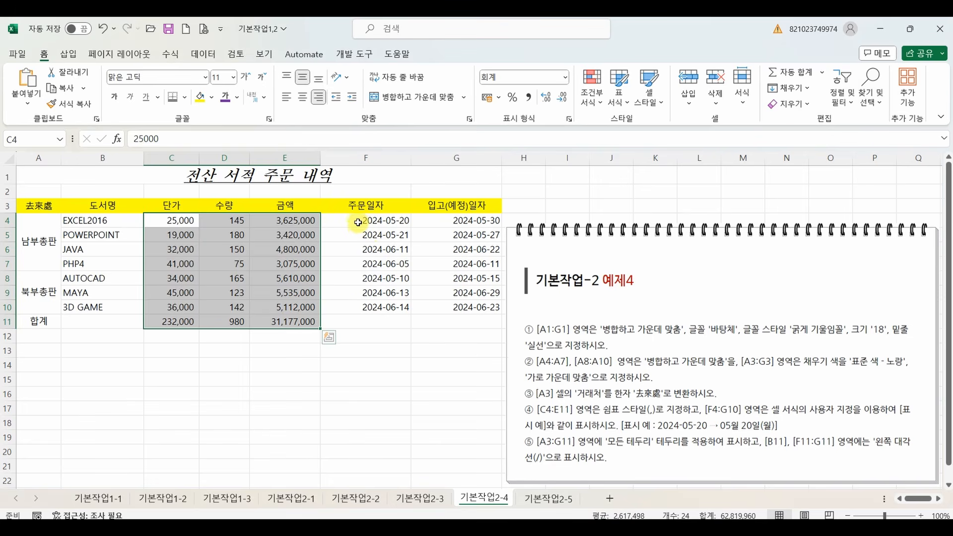
Select the dates in F4:G10 and examine the custom date display example required by instruction ④.
click(357, 222)
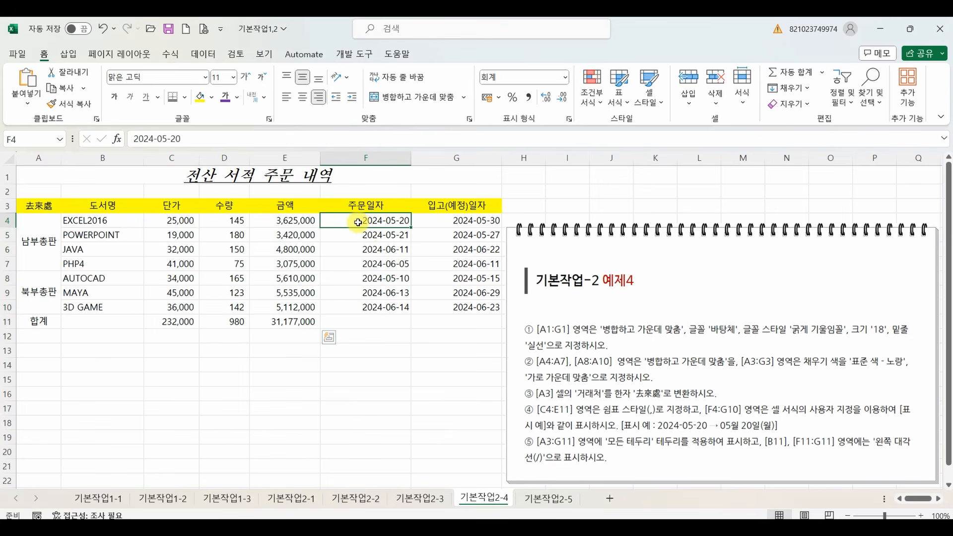
drag(357, 223, 453, 308)
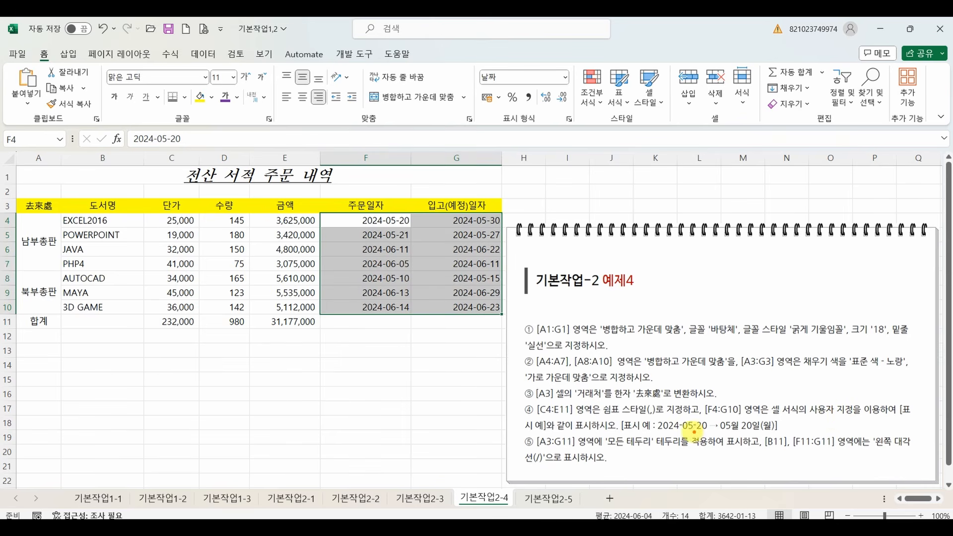
drag(656, 433, 767, 436)
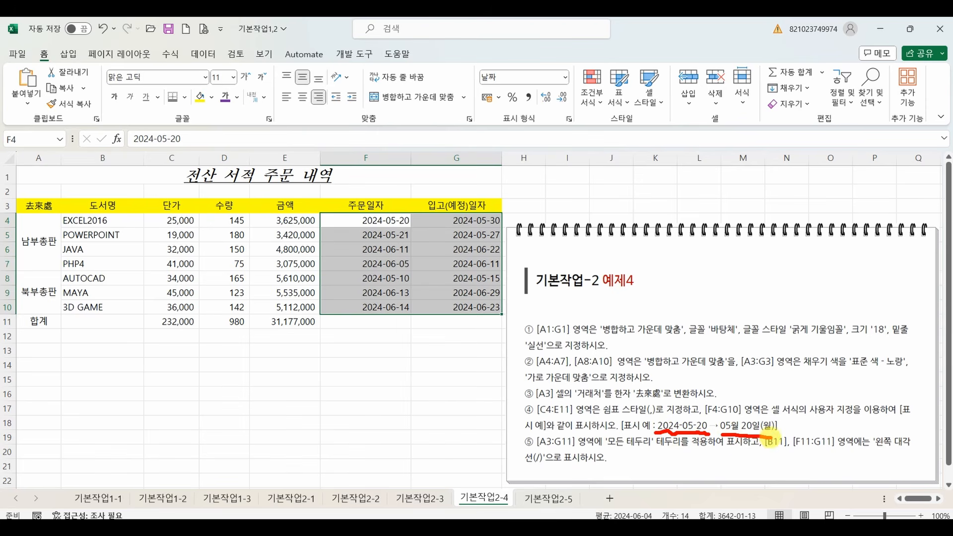
drag(782, 392, 768, 423)
drag(768, 423, 790, 408)
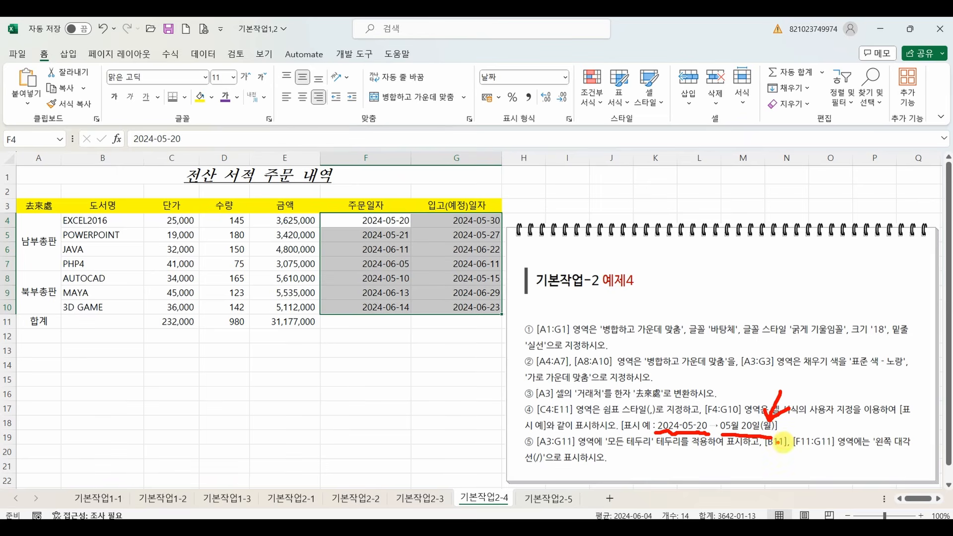
key(Escape)
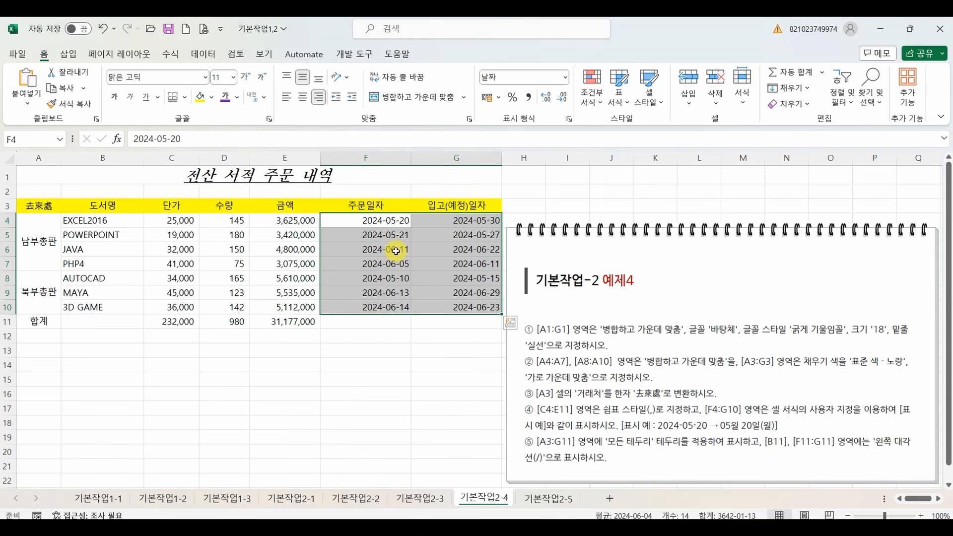
click(373, 348)
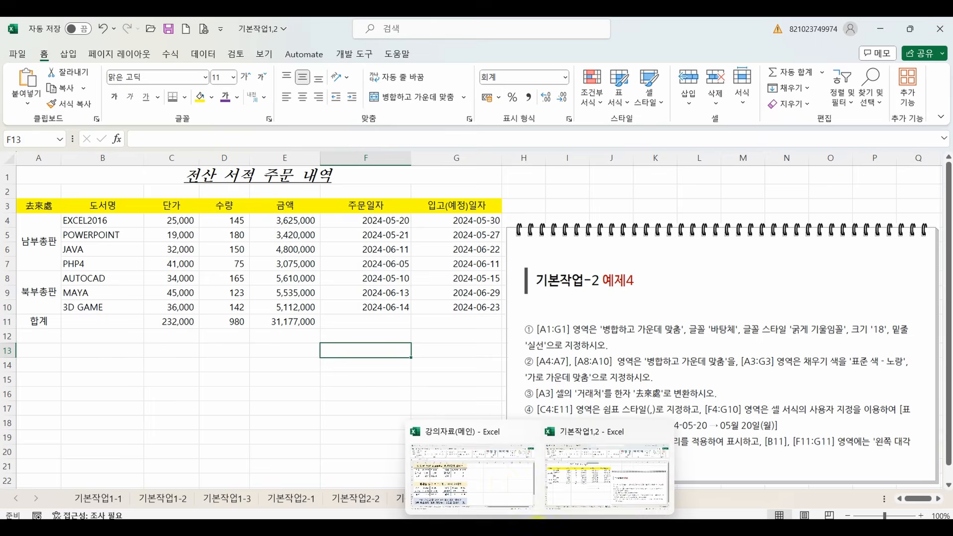
Switch to the 표시형식(날짜) sheet of the 강의자료(메인) workbook and review the year, month and day format codes.
click(504, 484)
click(277, 499)
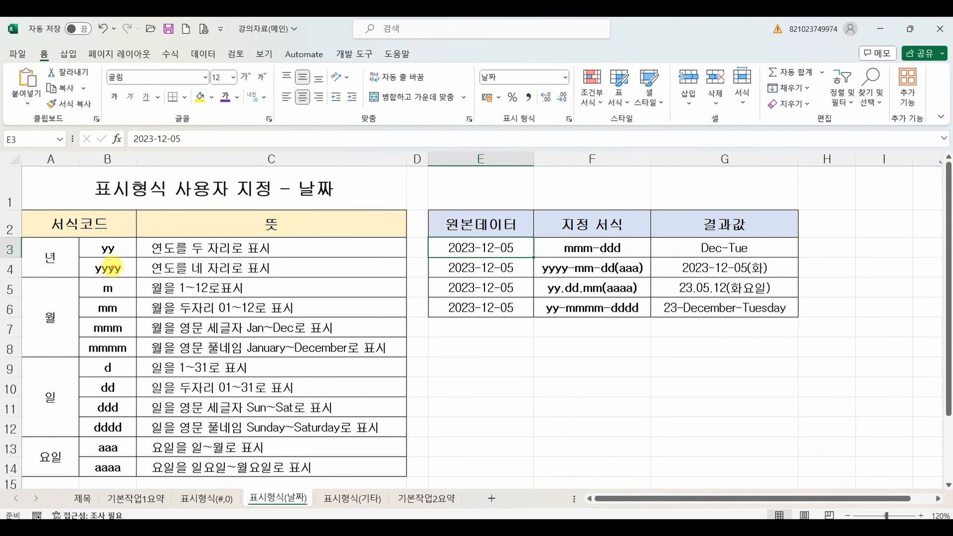
mouse_move(326, 215)
mouse_down()
mouse_move(343, 227)
mouse_move(378, 219)
mouse_move(368, 225)
mouse_up()
mouse_move(310, 248)
mouse_down()
mouse_move(345, 271)
mouse_move(375, 251)
mouse_move(397, 270)
mouse_move(444, 264)
mouse_up()
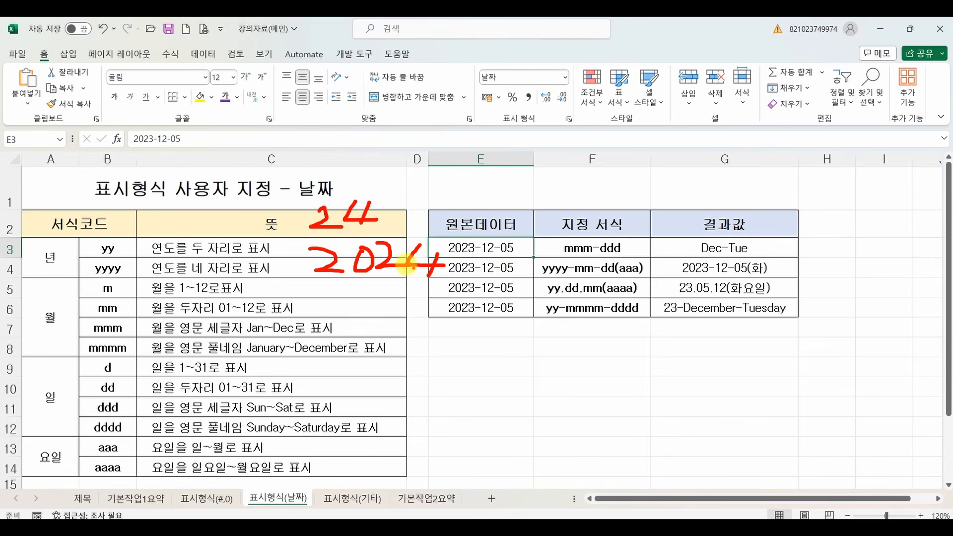
mouse_move(92, 255)
mouse_down()
mouse_move(124, 256)
mouse_move(130, 273)
mouse_up()
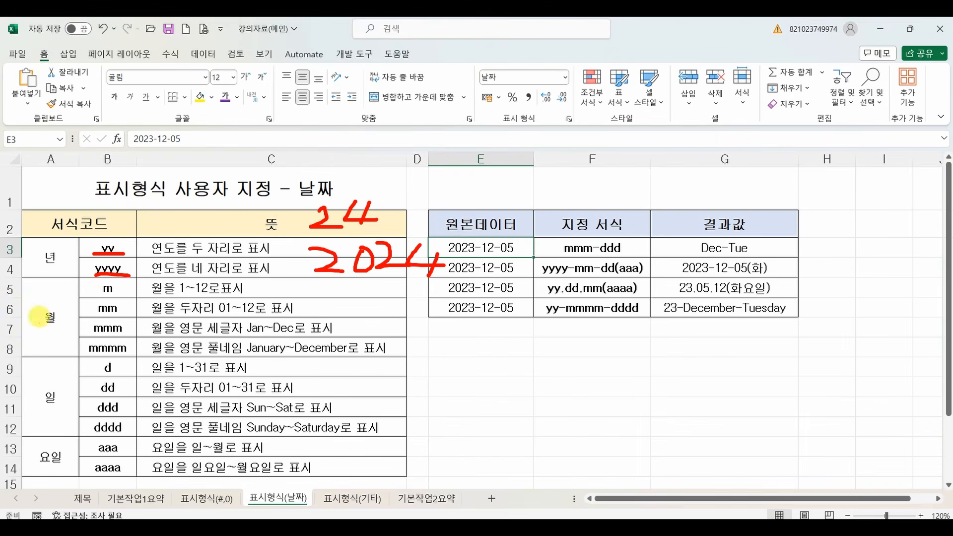
mouse_move(348, 288)
mouse_down()
mouse_move(330, 321)
mouse_move(365, 331)
mouse_move(331, 371)
mouse_move(368, 363)
mouse_move(378, 376)
mouse_up()
drag(309, 381, 379, 378)
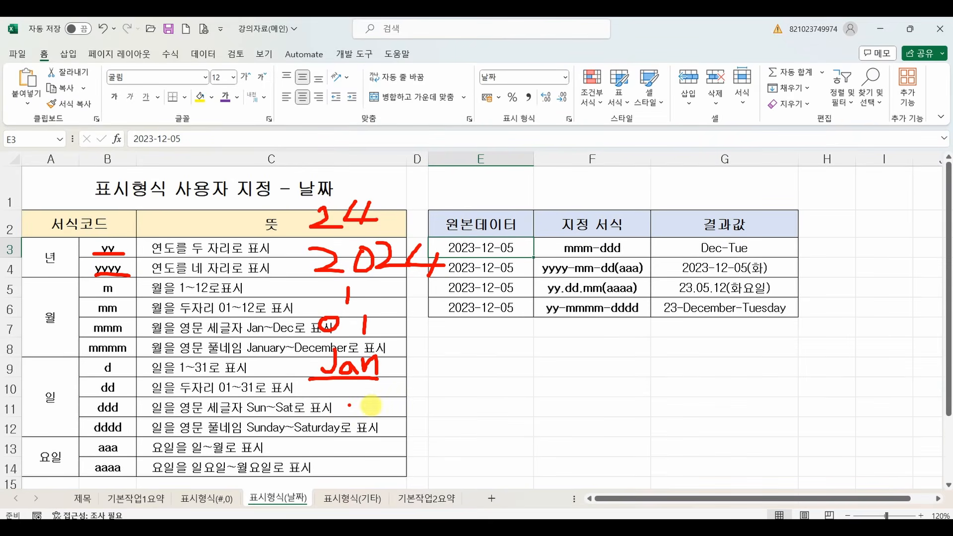
drag(247, 357, 287, 358)
mouse_move(128, 354)
mouse_down()
mouse_move(90, 357)
mouse_move(135, 350)
mouse_up()
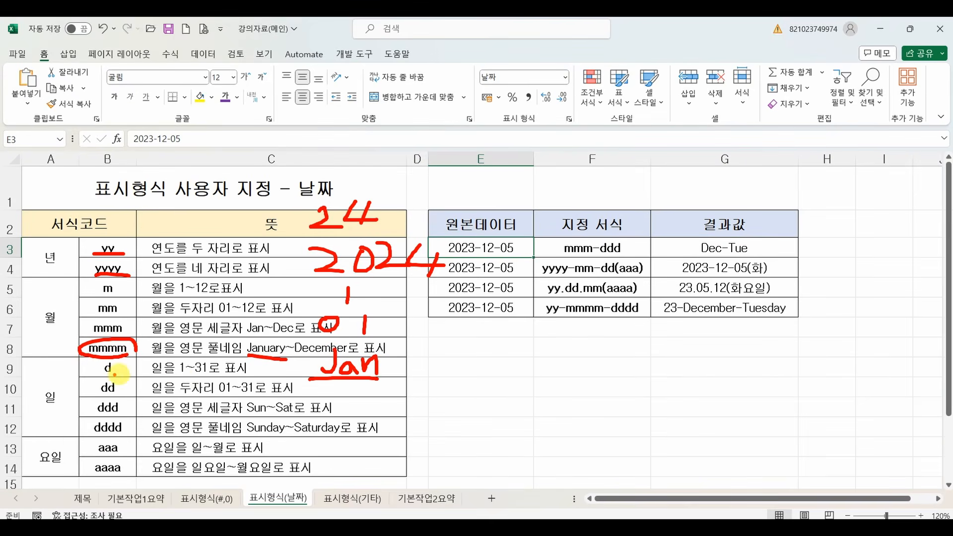
mouse_move(181, 378)
mouse_down()
mouse_move(208, 376)
mouse_move(214, 394)
mouse_move(243, 413)
mouse_up()
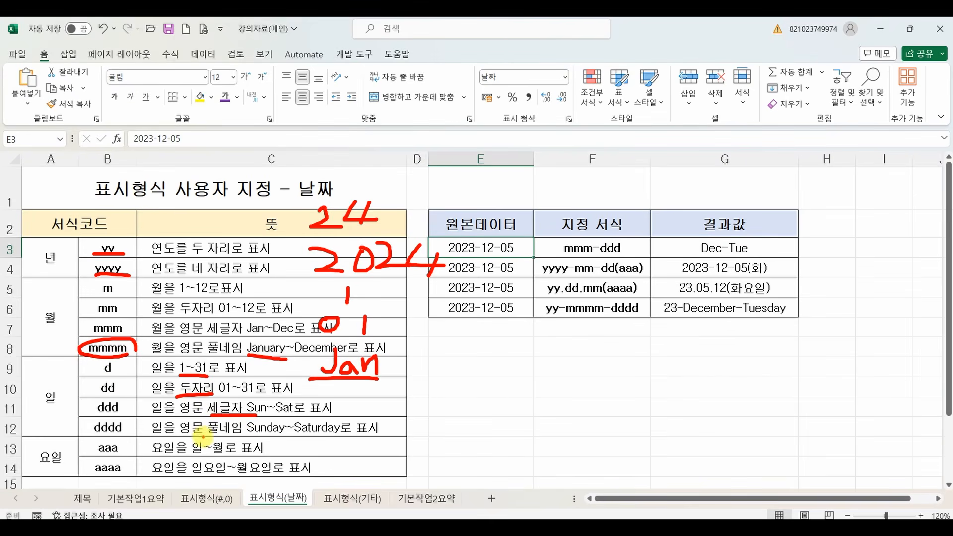
drag(174, 437, 250, 436)
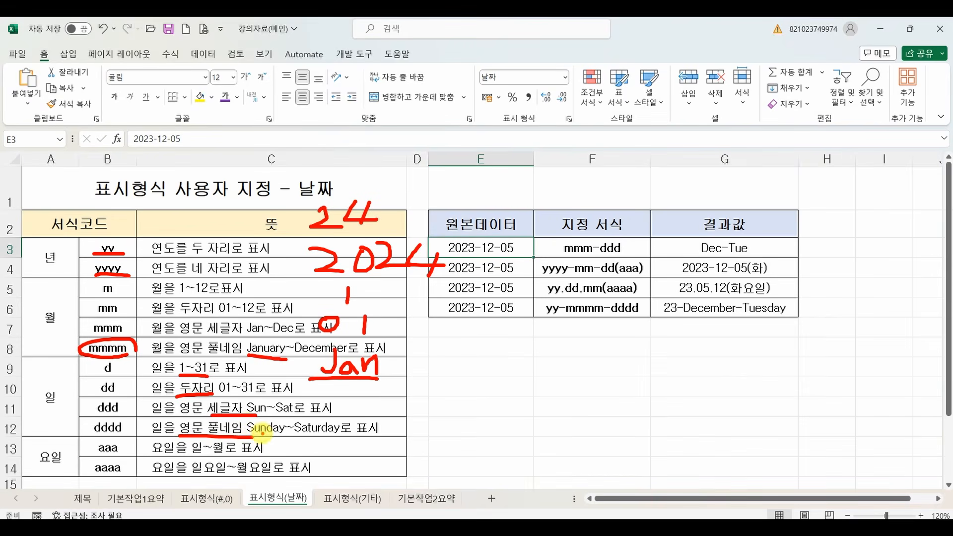
key(Escape)
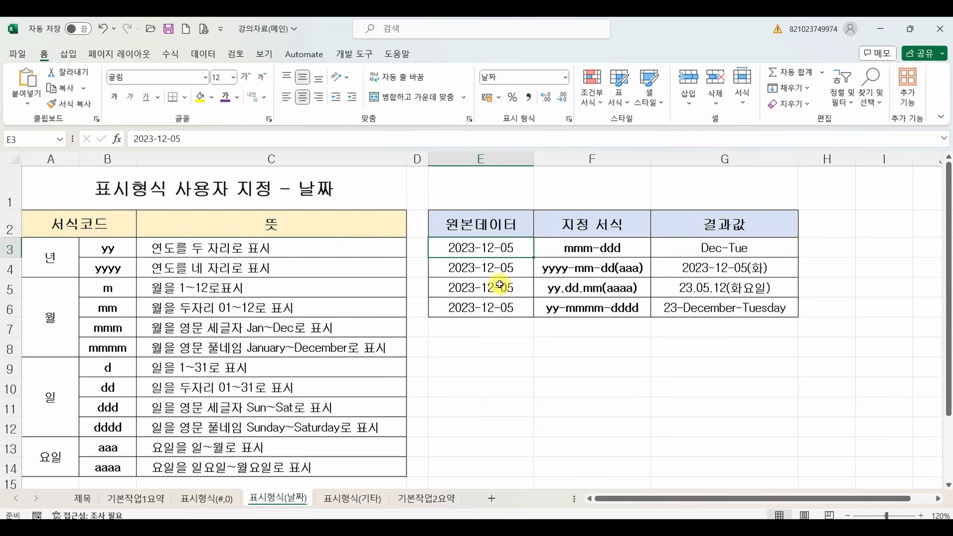
Examine the sample date formats and results in F3:G6, comparing them with the weekday codes aaa and aaaa.
click(591, 271)
click(590, 290)
click(601, 312)
click(612, 250)
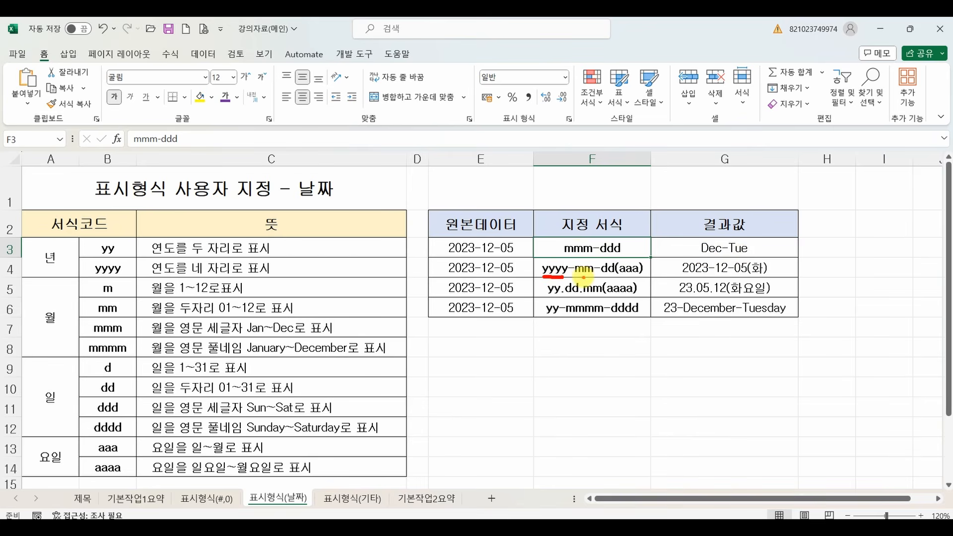
drag(575, 274, 582, 274)
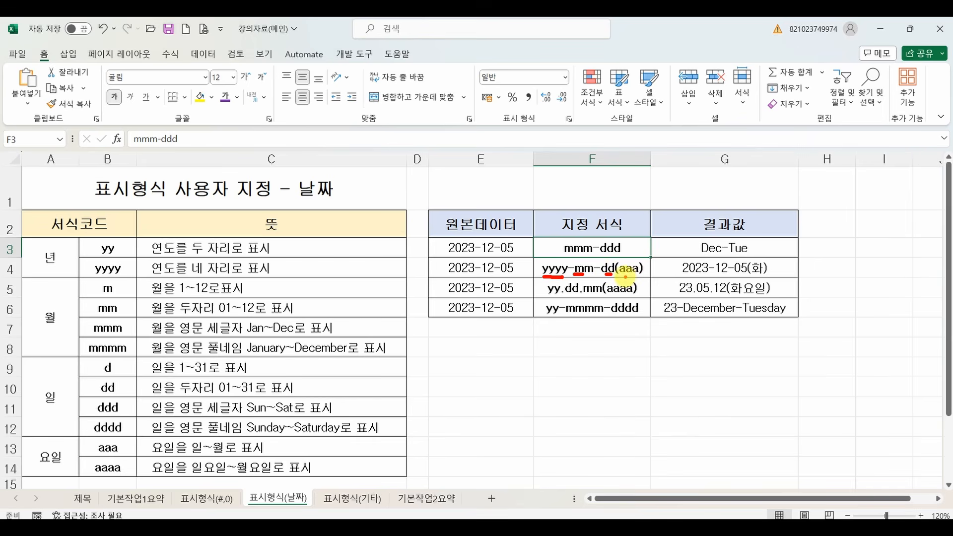
drag(749, 274, 763, 274)
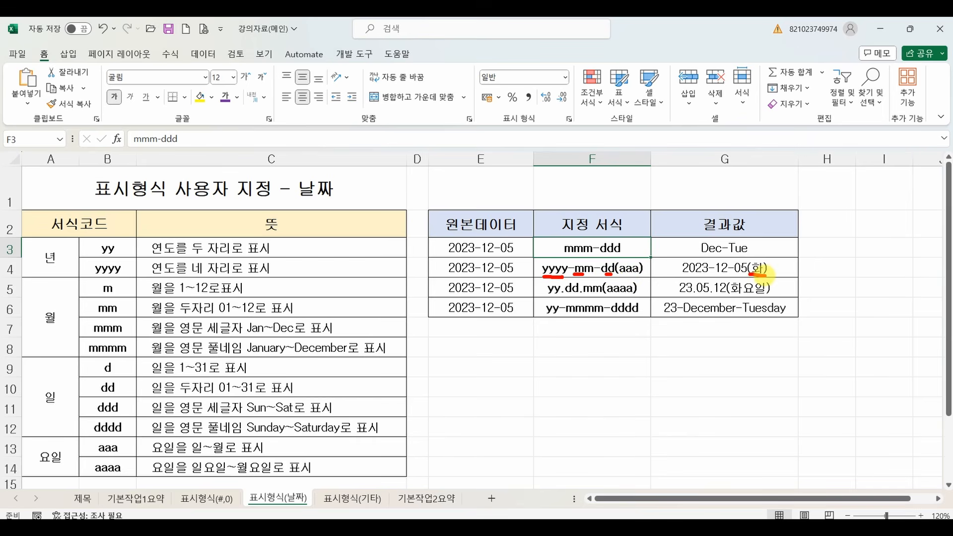
drag(606, 297, 638, 297)
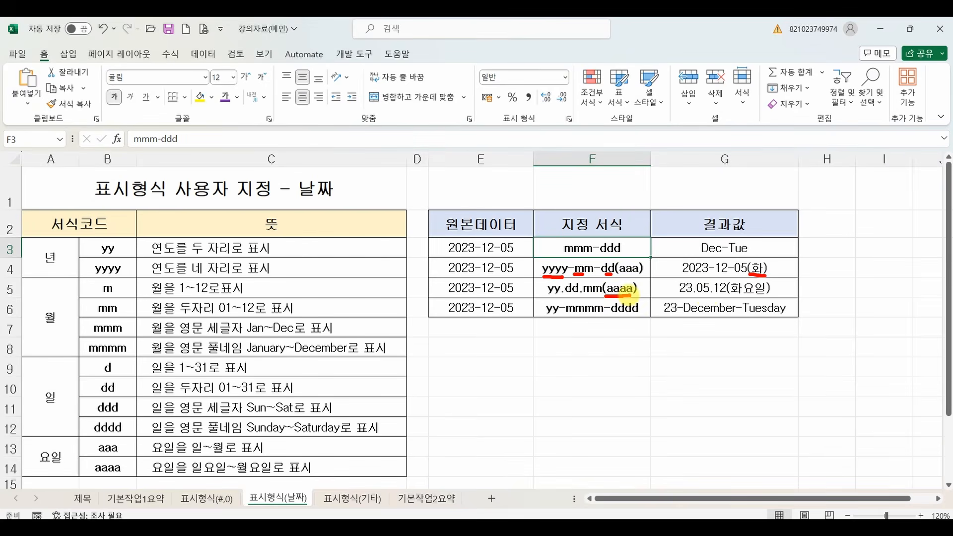
drag(729, 297, 769, 296)
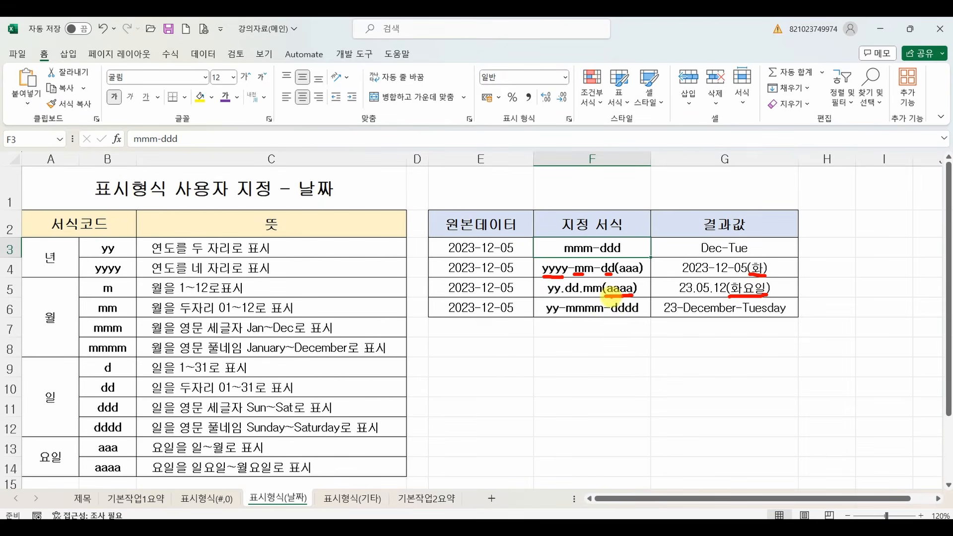
drag(569, 314, 789, 317)
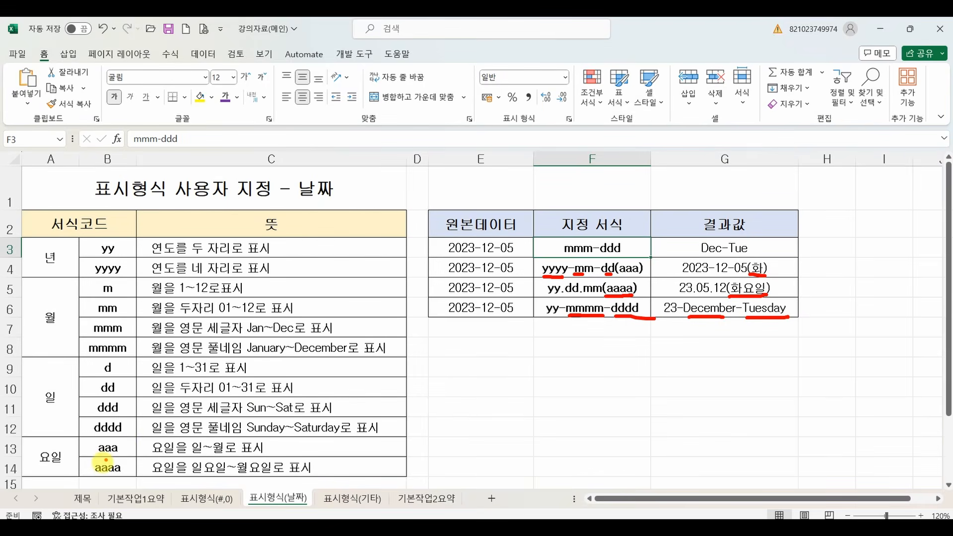
mouse_move(125, 439)
mouse_down()
mouse_move(106, 479)
mouse_move(130, 440)
mouse_up()
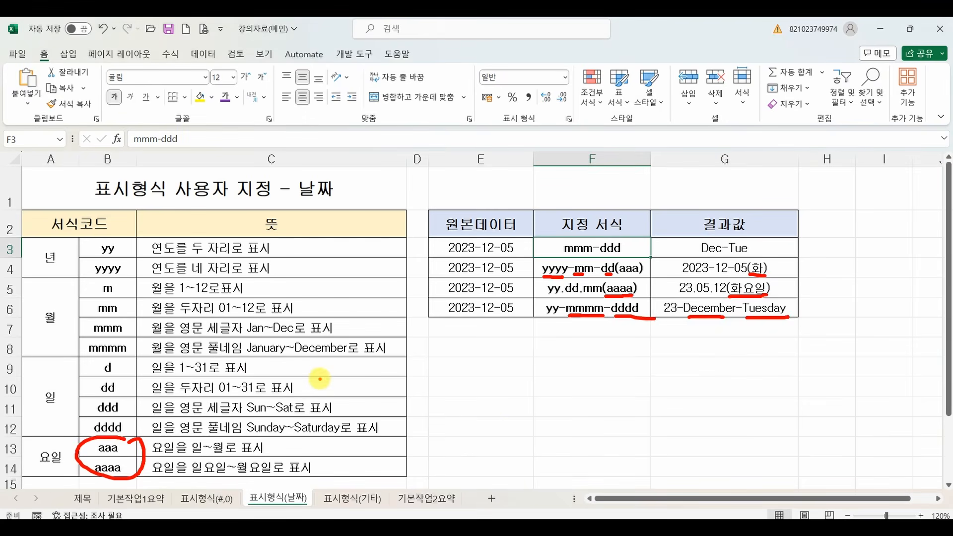
key(Escape)
Switch back to the 기본작업1,2 workbook and work out the month, day and weekday codes for instruction ④'s date example.
mouse_move(541, 528)
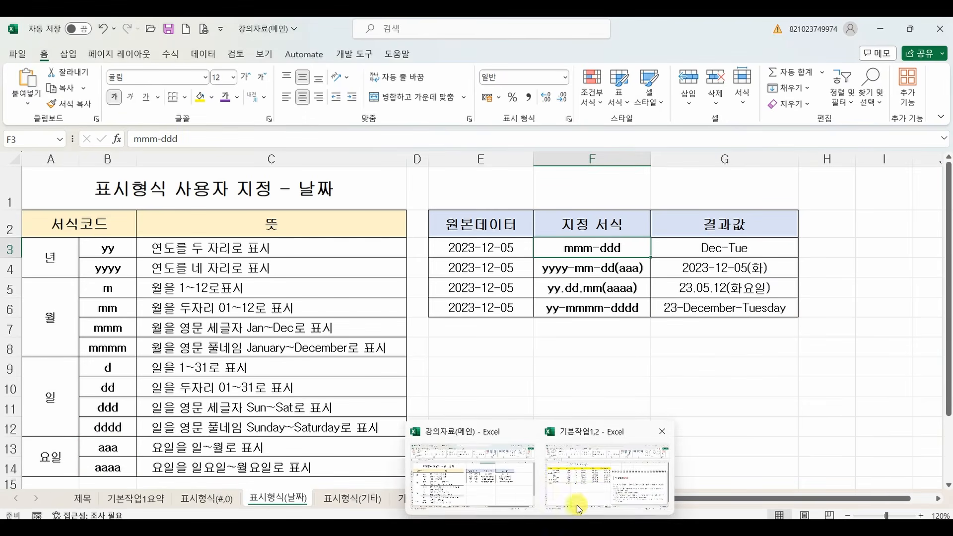
click(577, 505)
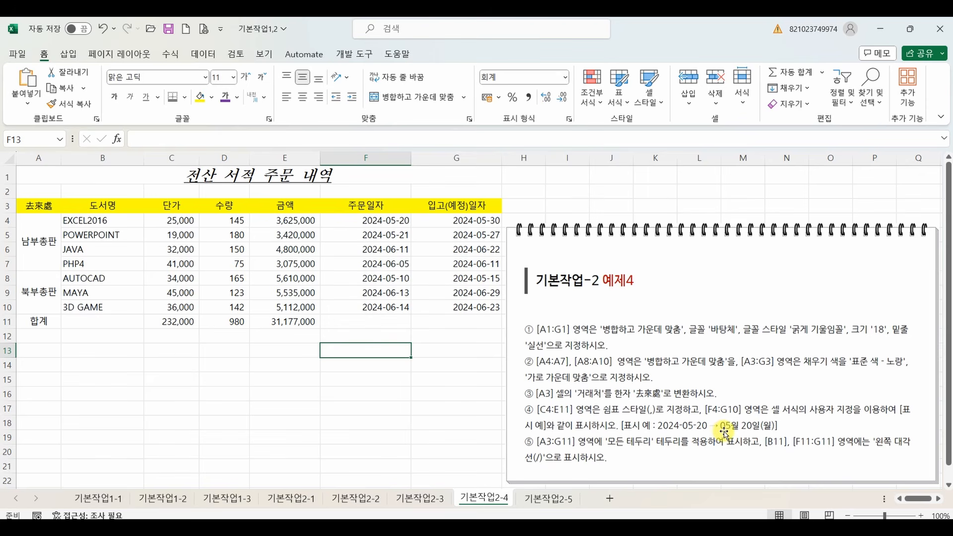
key(ctrl+2)
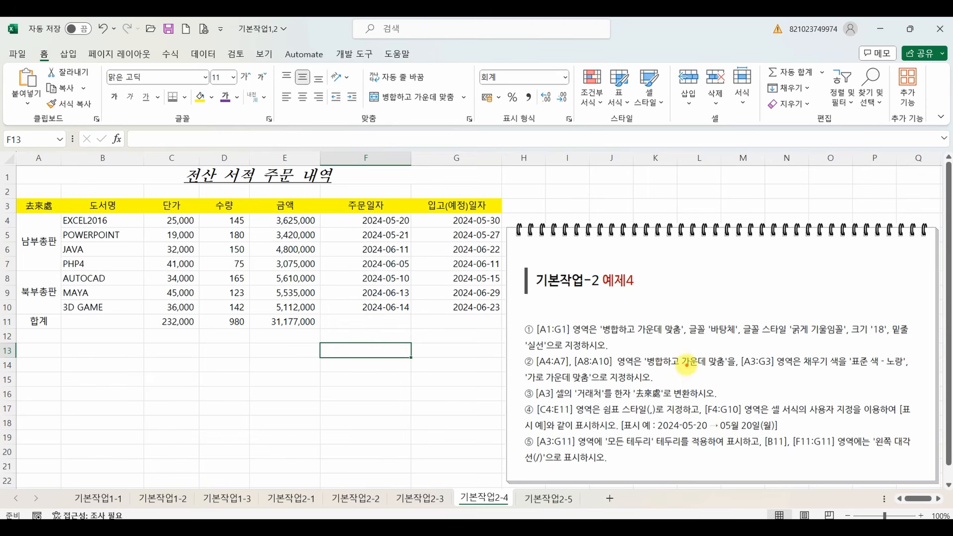
mouse_move(687, 366)
mouse_down()
mouse_move(687, 395)
mouse_move(741, 397)
mouse_up()
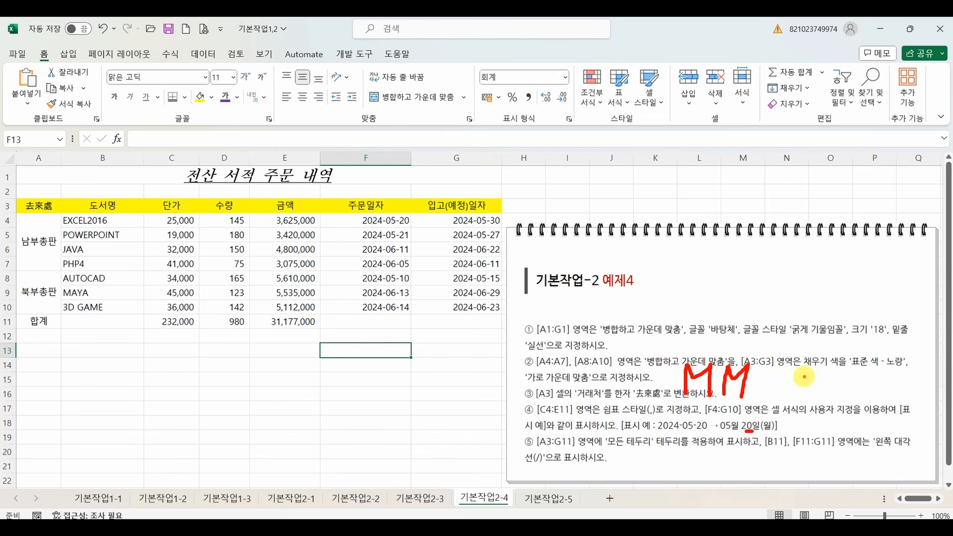
mouse_move(808, 379)
mouse_down()
mouse_move(808, 399)
mouse_move(788, 393)
mouse_move(790, 403)
mouse_up()
mouse_move(790, 380)
mouse_down()
mouse_move(801, 390)
mouse_move(791, 407)
mouse_move(813, 415)
mouse_up()
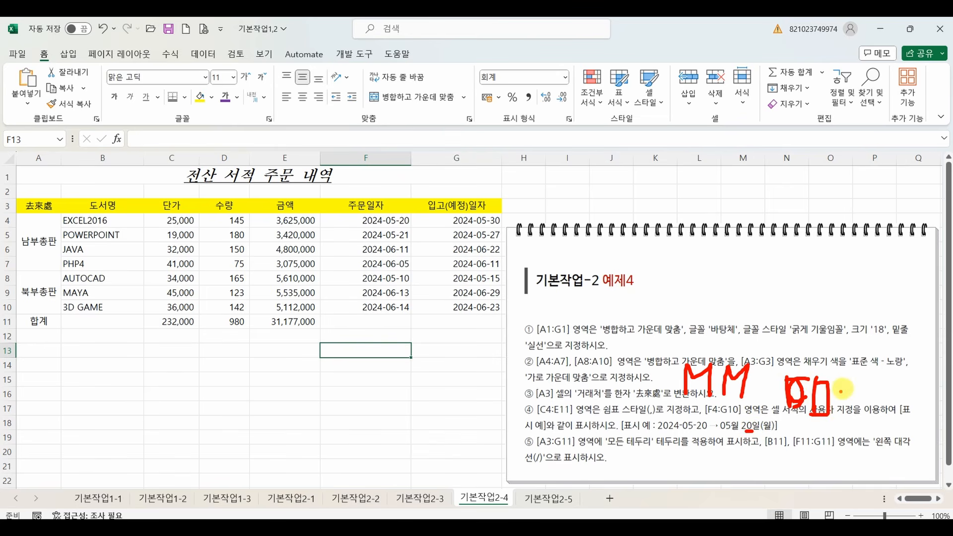
mouse_move(843, 379)
mouse_down()
mouse_move(833, 411)
mouse_move(864, 417)
mouse_move(863, 401)
mouse_move(884, 413)
mouse_move(895, 398)
mouse_move(906, 414)
mouse_up()
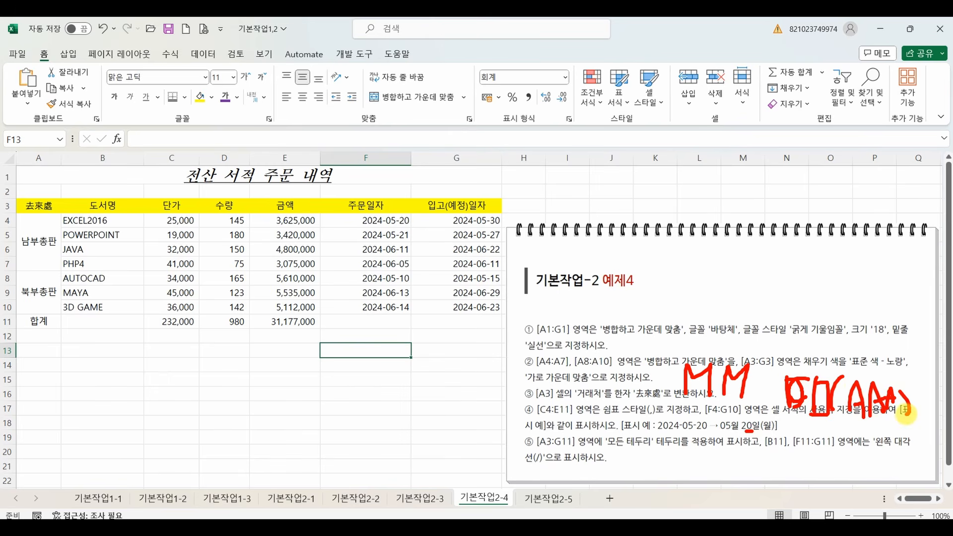
key(Escape)
Open the number format settings for the dates in F4:G10.
drag(373, 218, 458, 305)
right_click(382, 265)
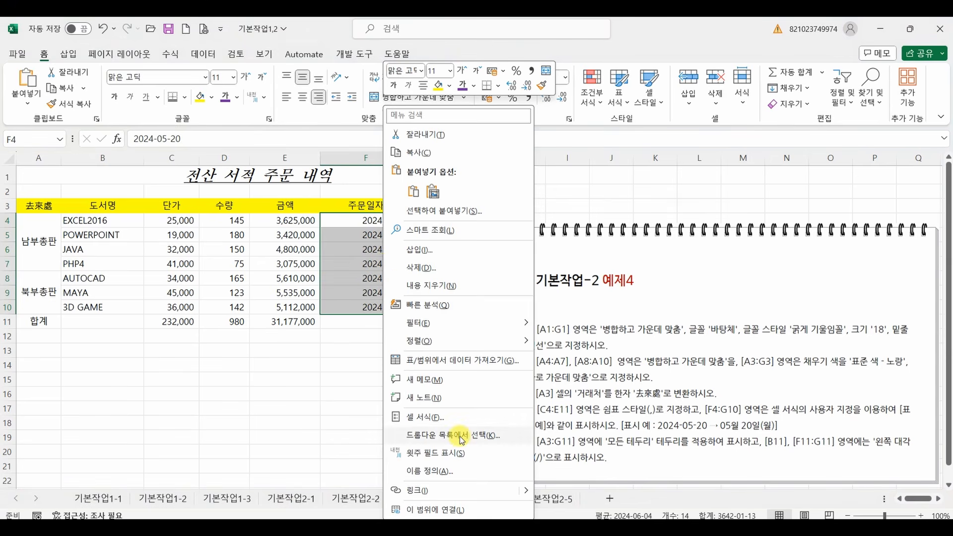
click(420, 417)
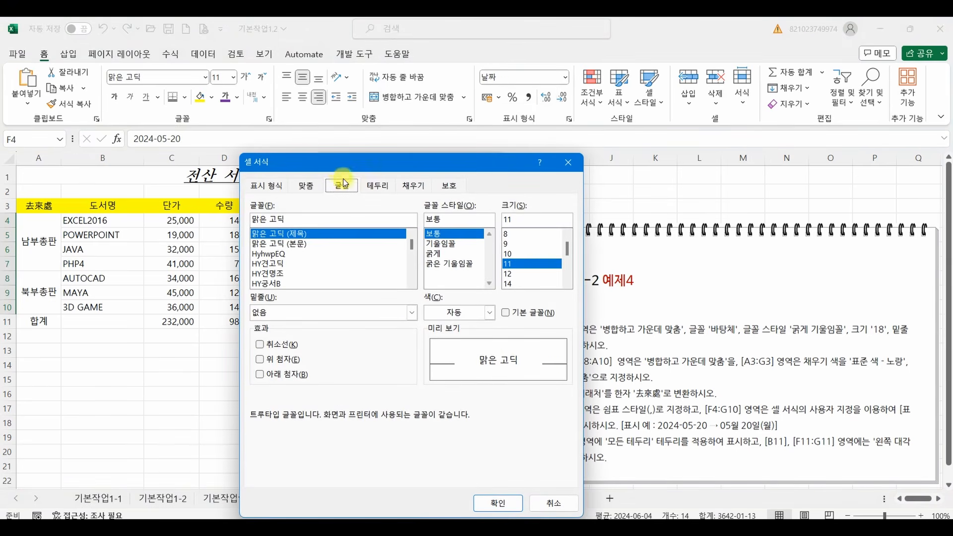
drag(324, 107, 195, 103)
click(126, 122)
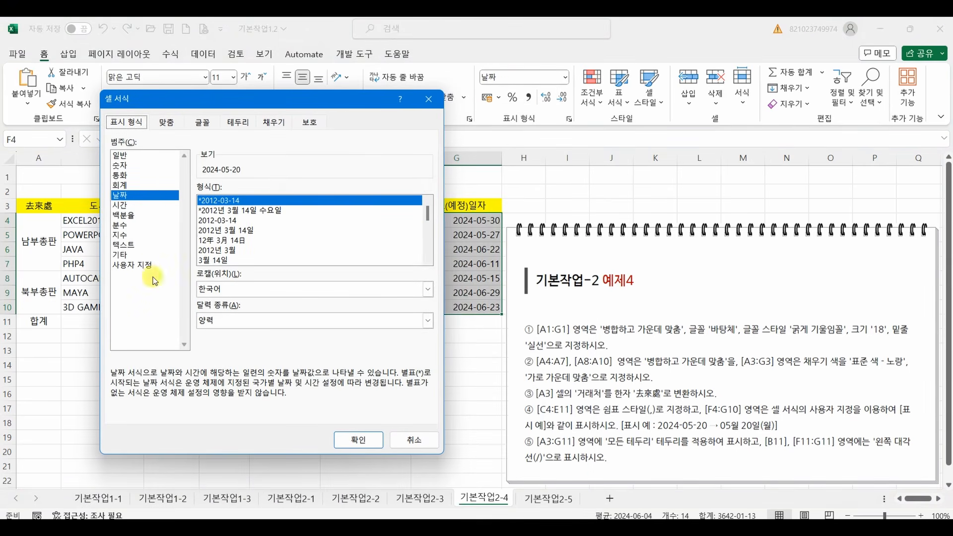
click(141, 267)
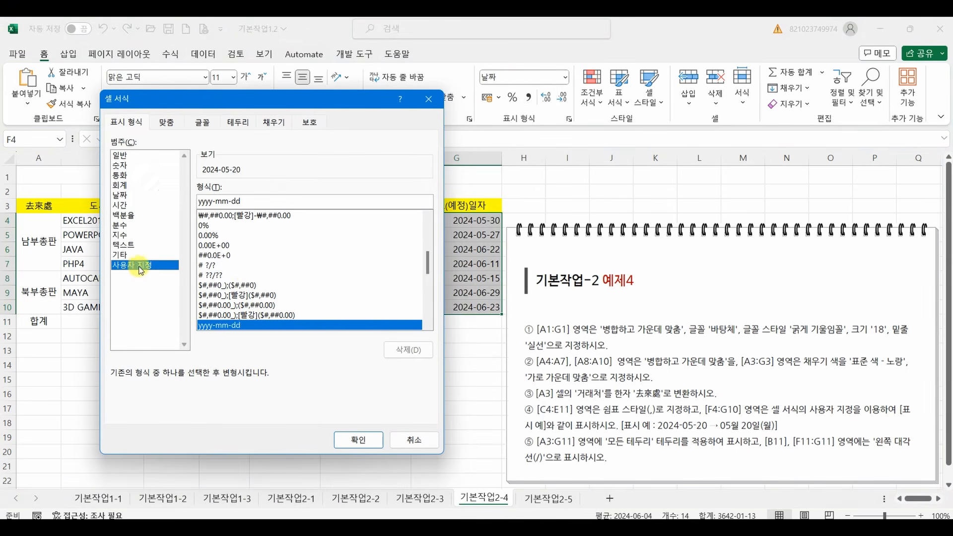
click(216, 202)
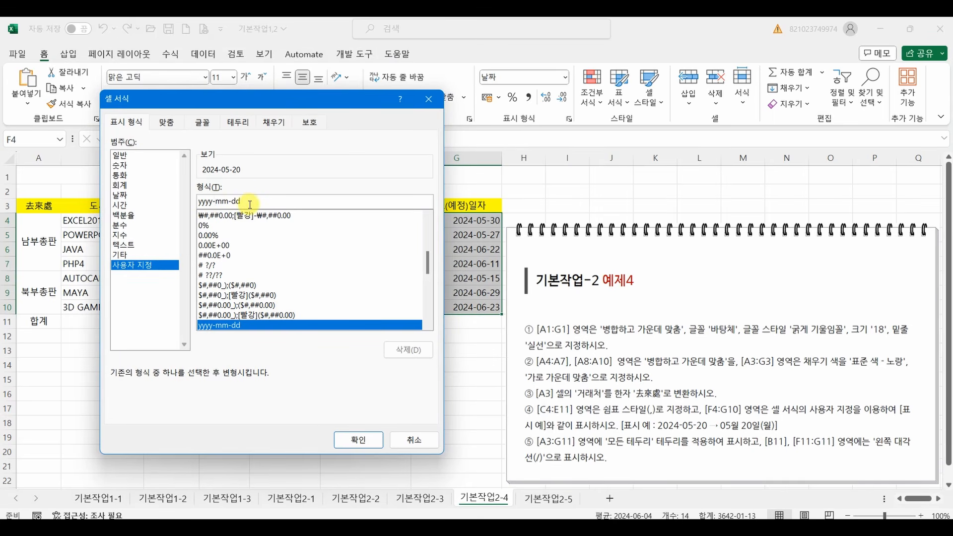
key(BackSpace)
key(BackSpace)
key(BackSpace)
key(BackSpace)
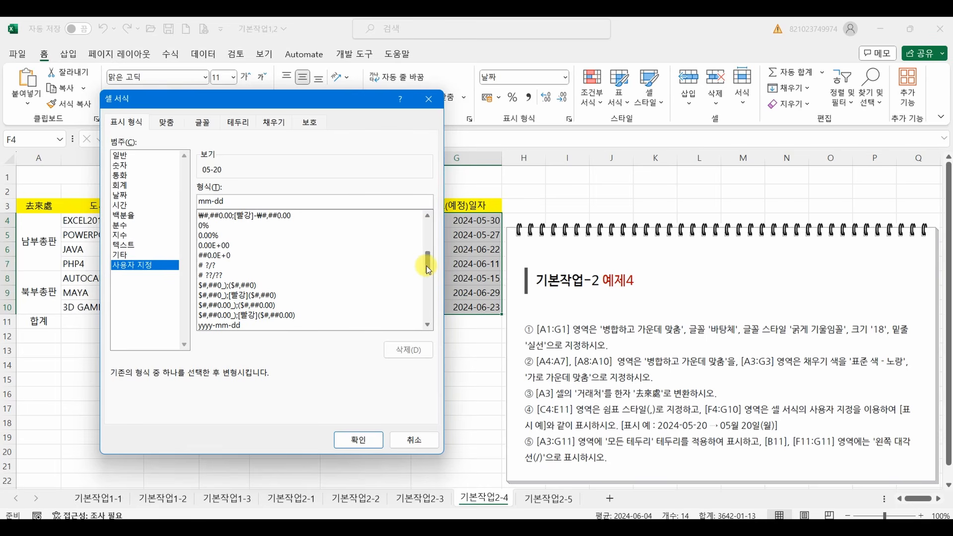
drag(428, 270, 427, 233)
Choose the 2012년 3월 14일 date format as the base and bring up its custom format code.
click(145, 199)
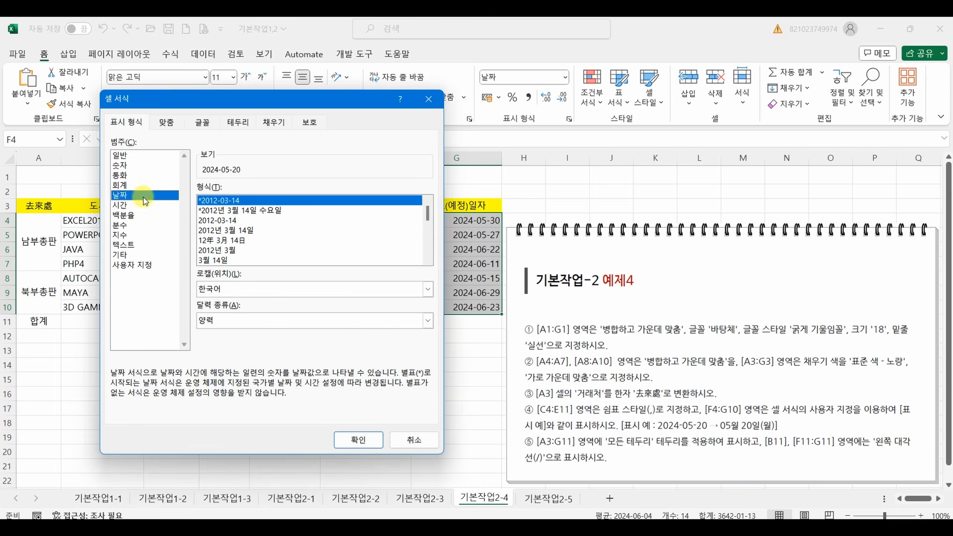
click(226, 230)
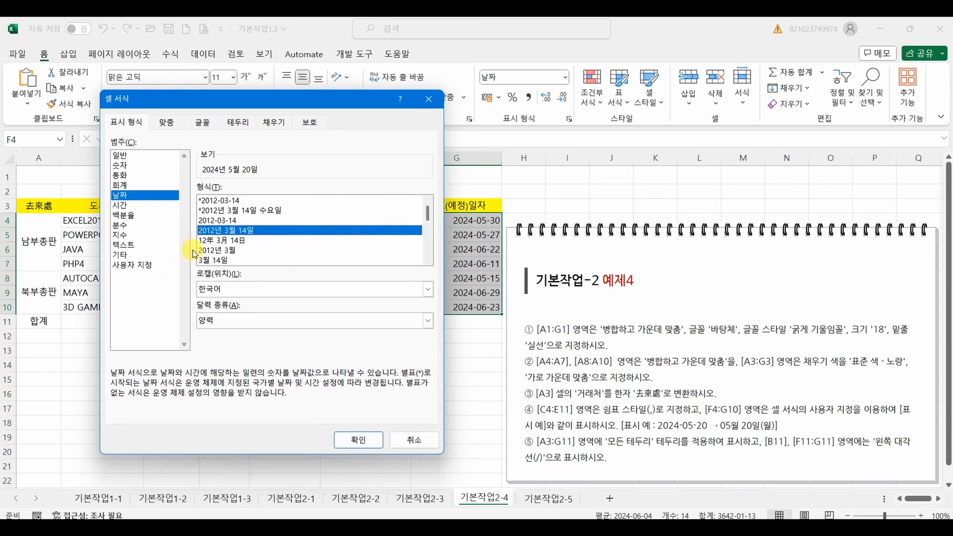
click(147, 267)
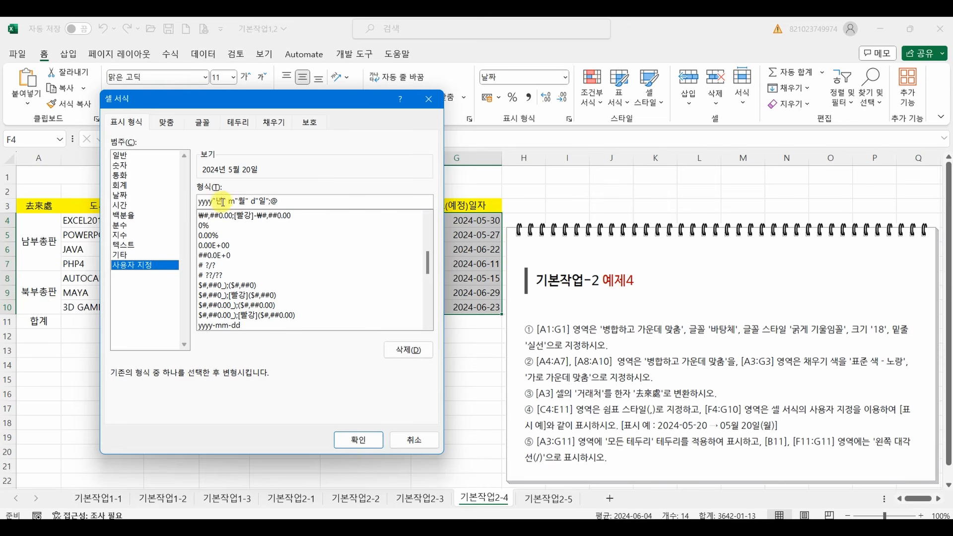
Edit the custom format code to mm"월" dd"일"(aaa) and apply it to the dates in F4:G10.
drag(228, 200, 179, 201)
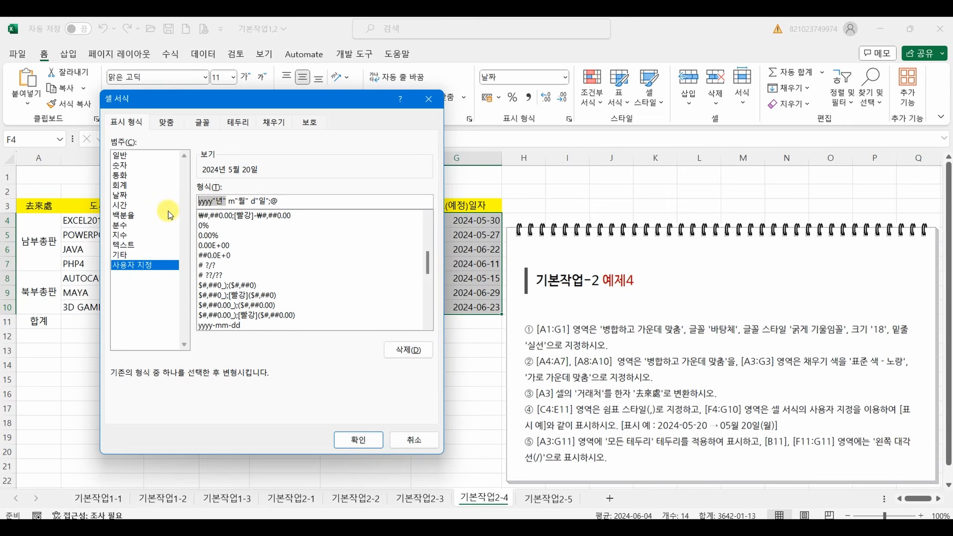
key(Delete)
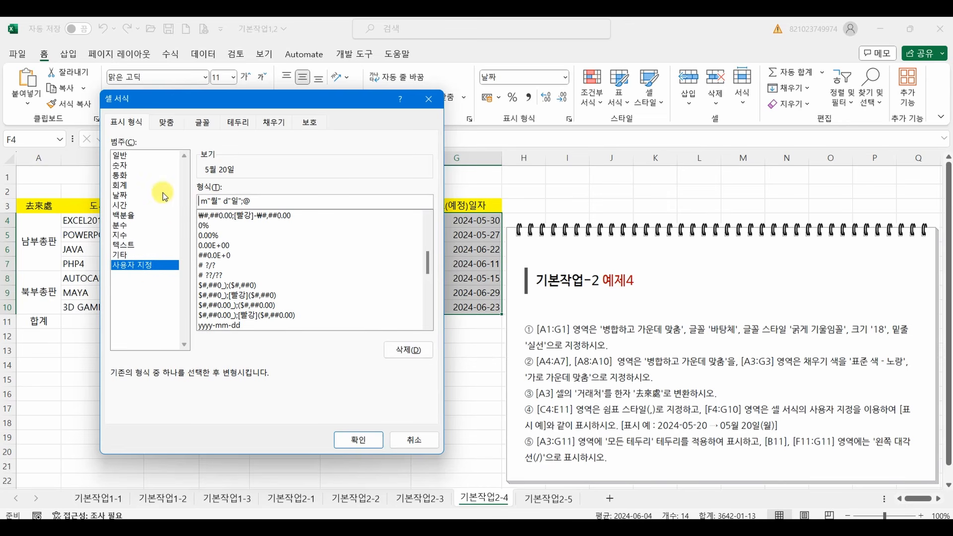
text(ㅡ)
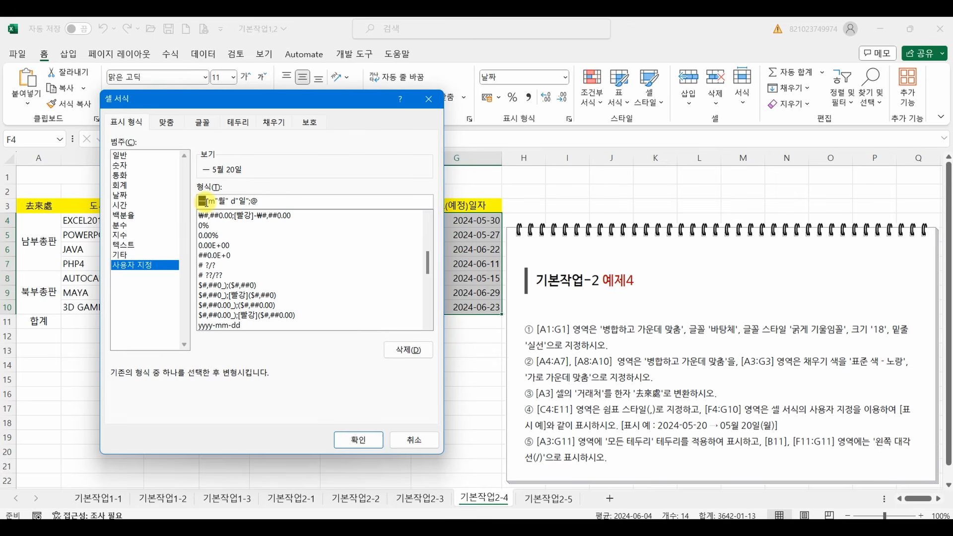
key(BackSpace)
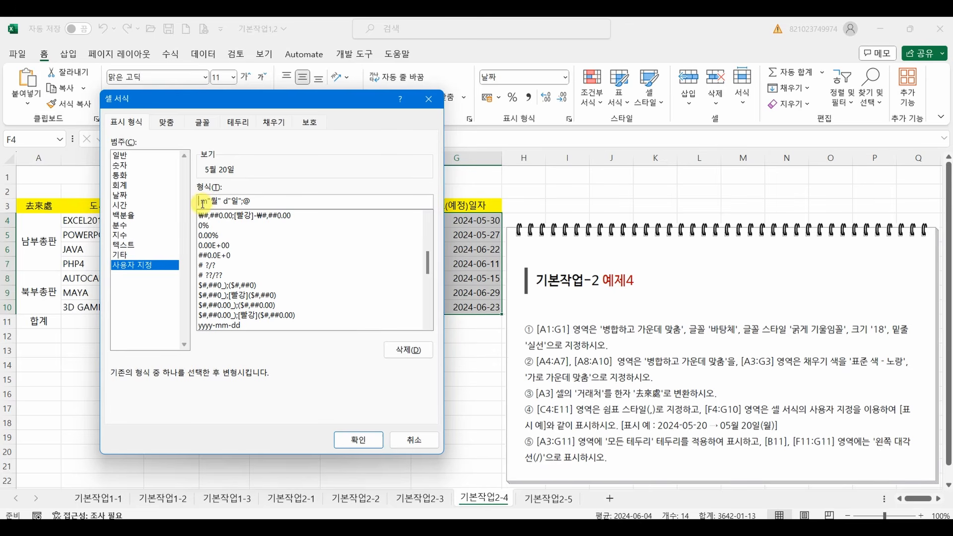
text(m)
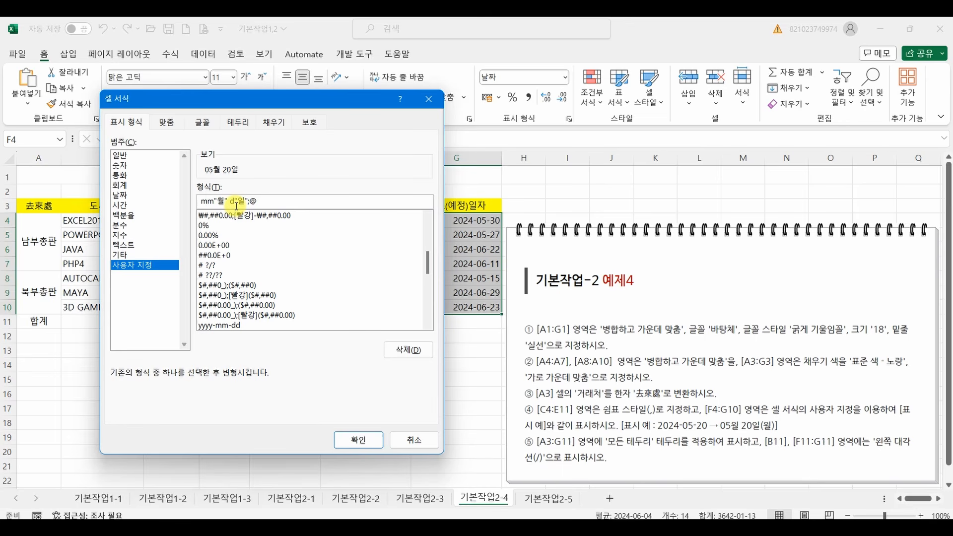
key(BackSpace)
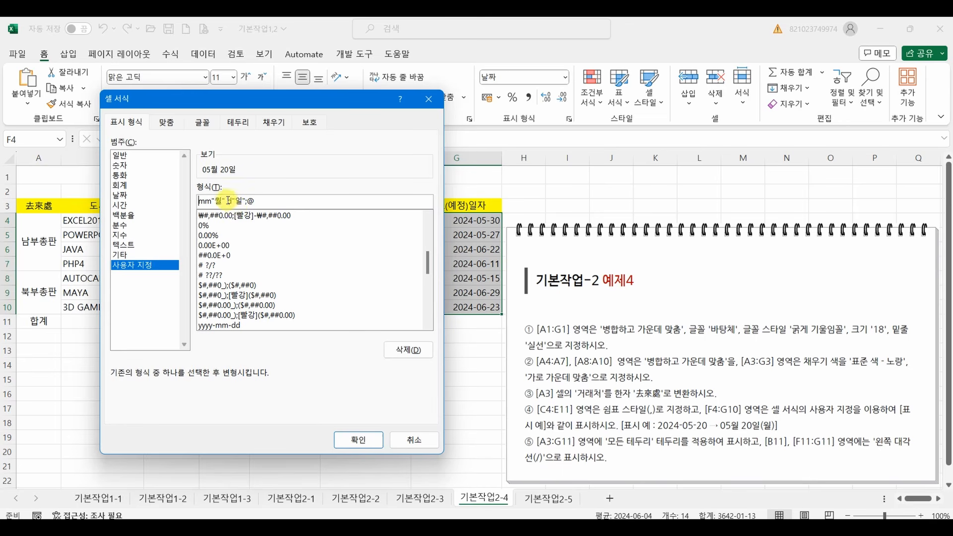
click(227, 201)
text(d)
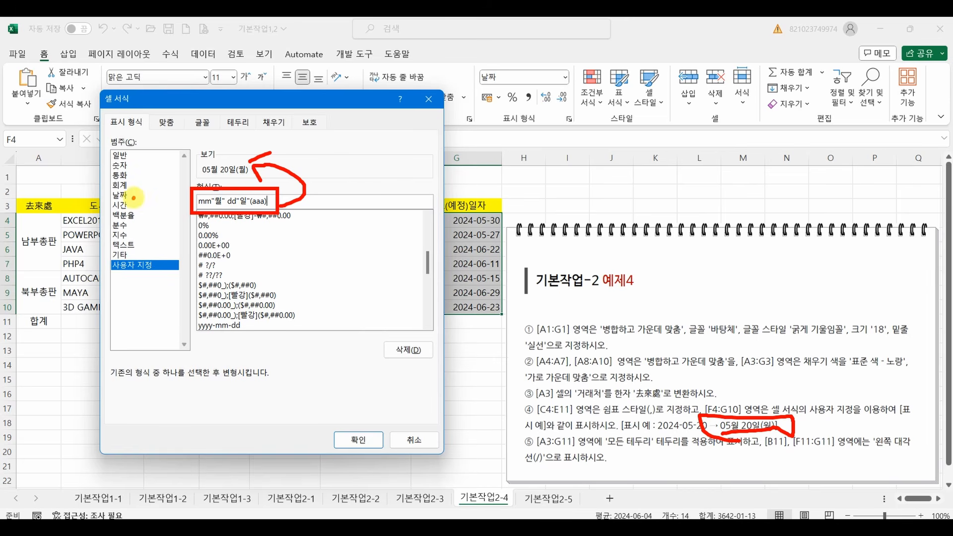
mouse_move(138, 191)
mouse_down()
mouse_move(103, 197)
mouse_move(132, 199)
mouse_up()
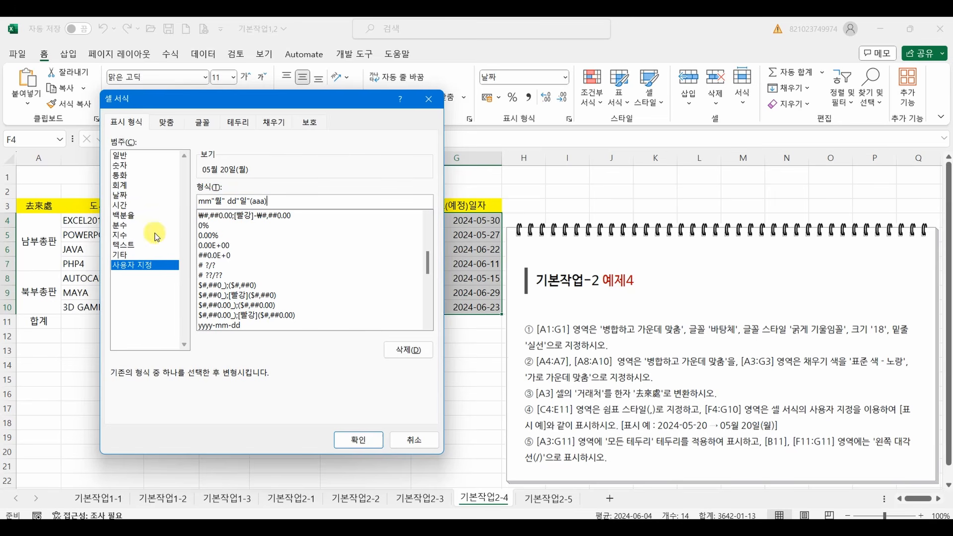
click(358, 440)
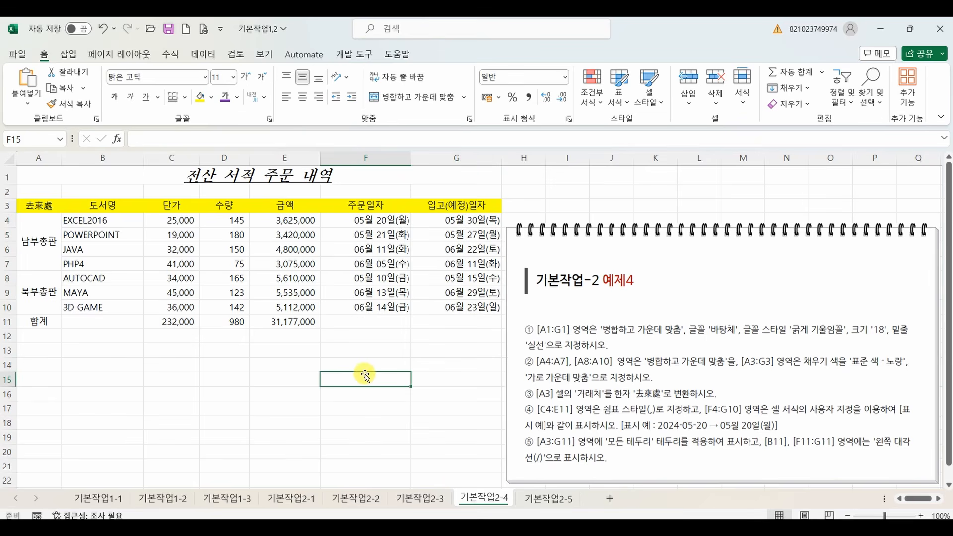
Apply 모든 테두리 (all borders) to the range A3:G11.
click(49, 208)
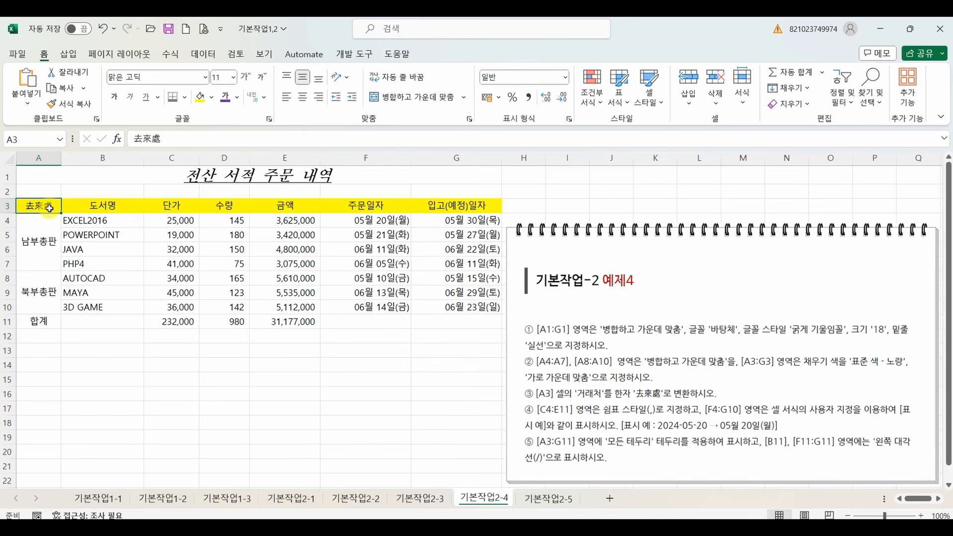
drag(49, 208, 444, 322)
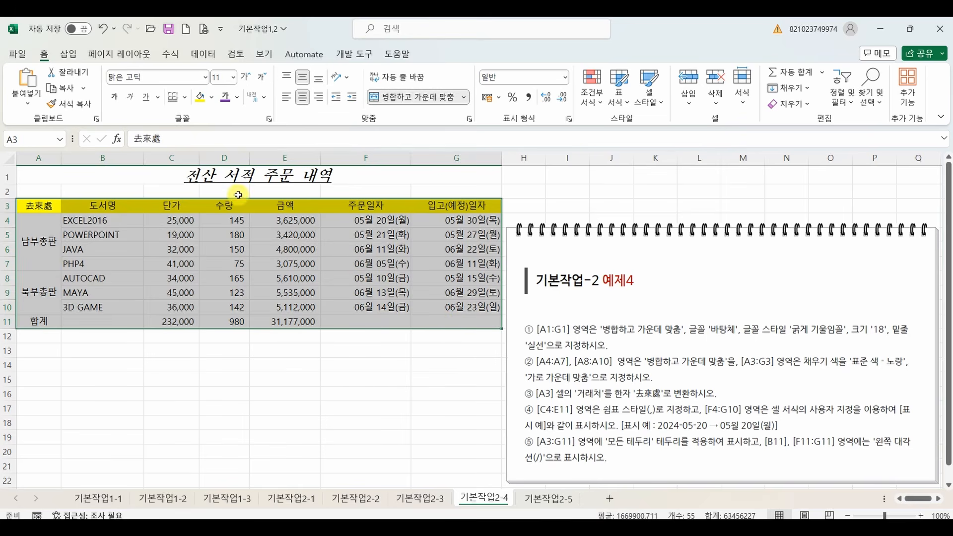
click(184, 97)
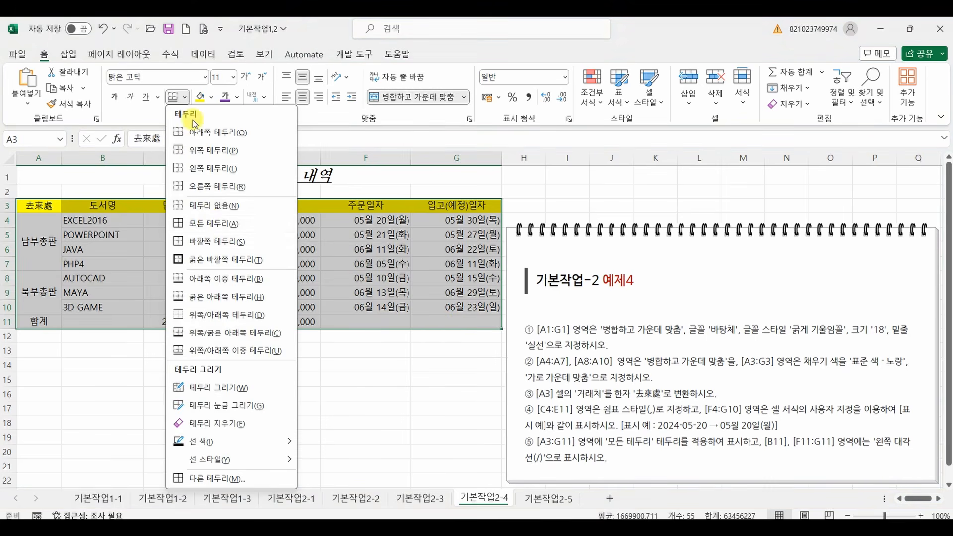
click(209, 224)
click(233, 307)
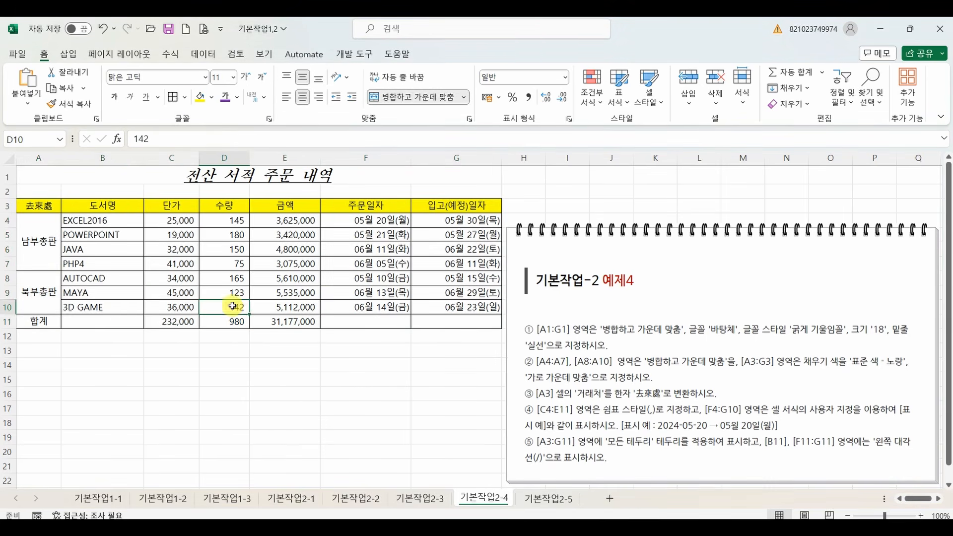
Add the left diagonal border (/) to cells B11 and F11:G11.
click(126, 321)
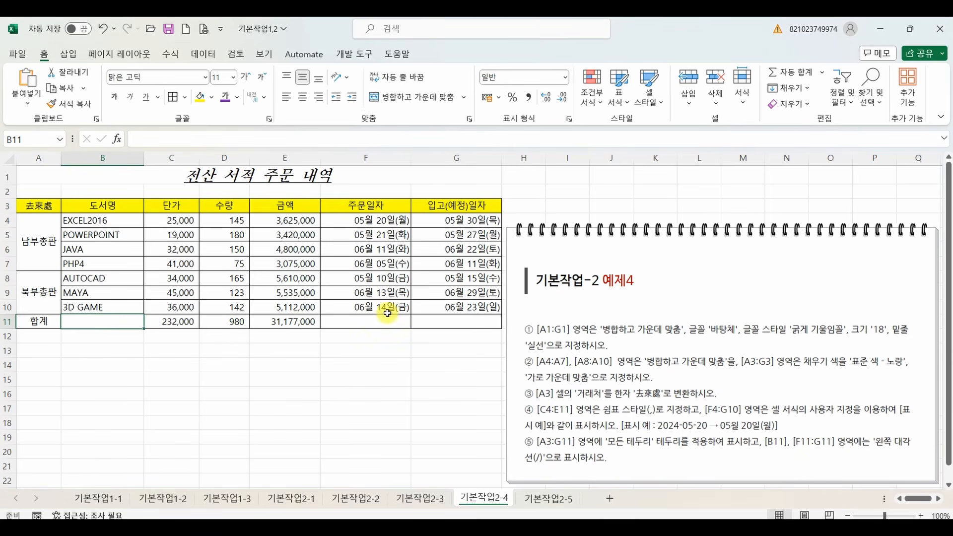
ctrl+drag(380, 321, 436, 325)
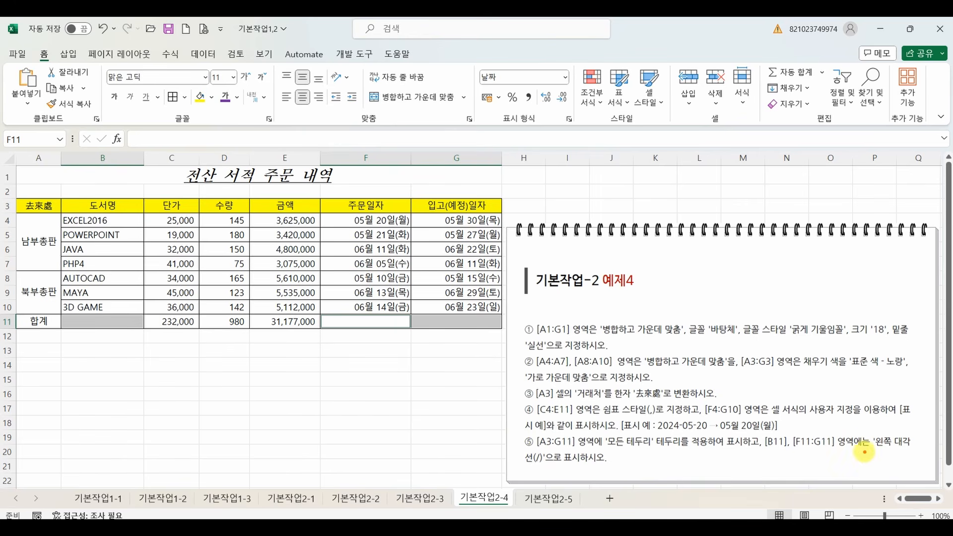
drag(872, 454, 928, 454)
click(183, 98)
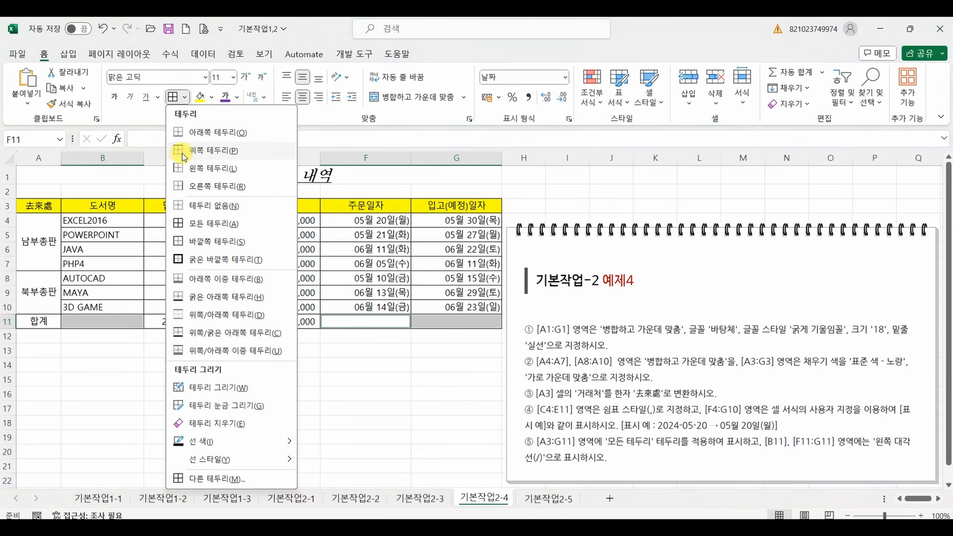
click(218, 479)
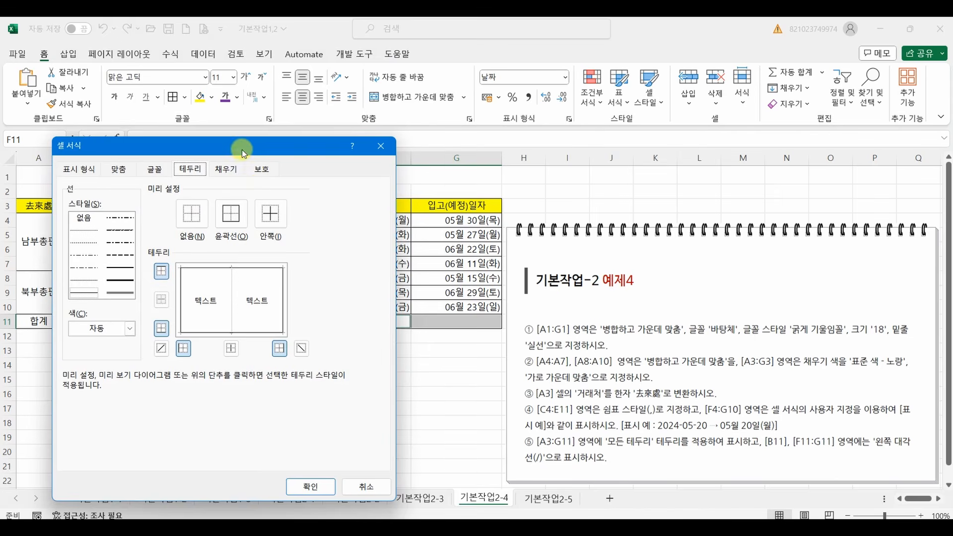
drag(243, 150, 298, 134)
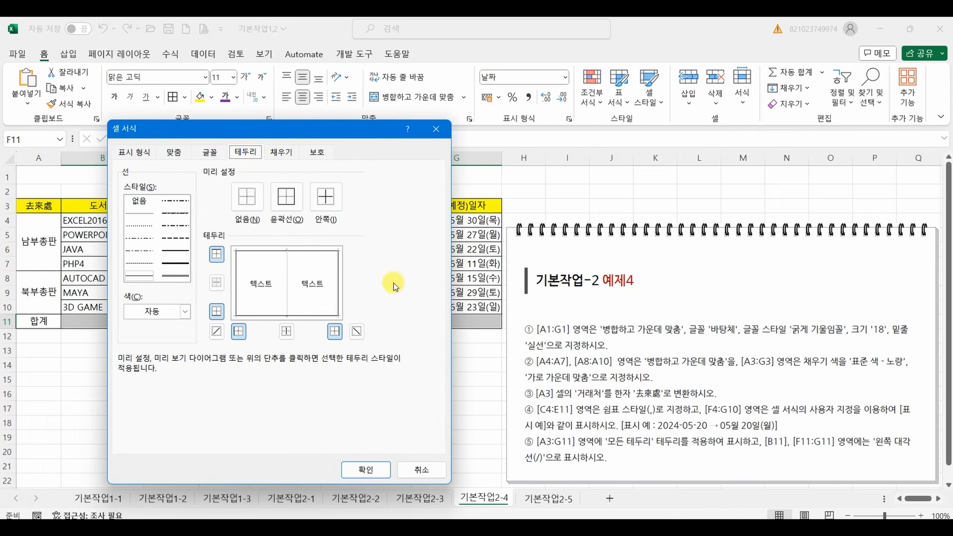
click(216, 332)
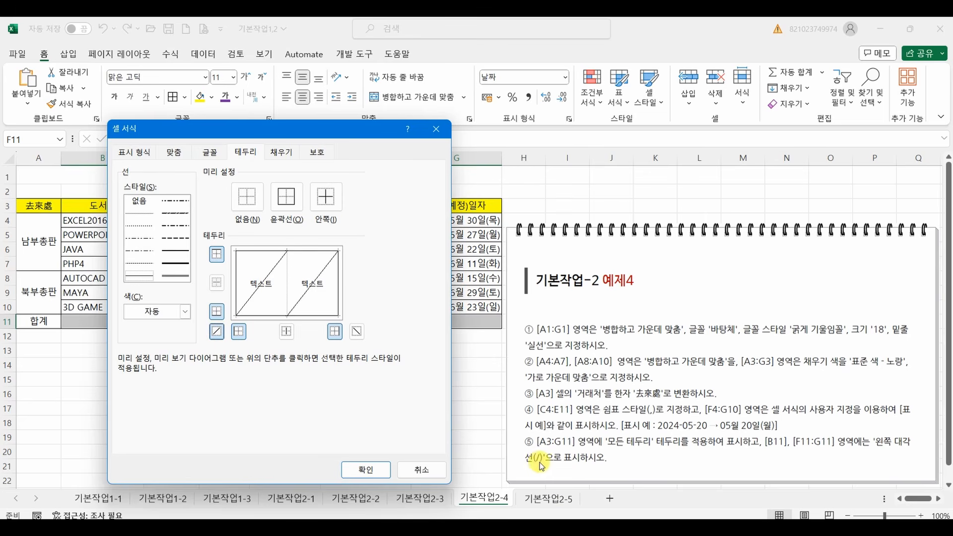
click(366, 470)
click(329, 403)
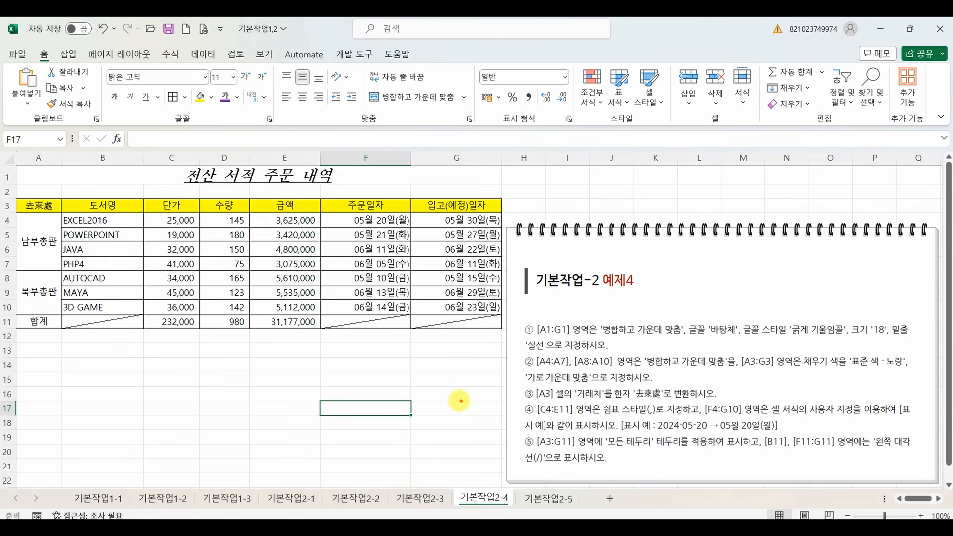
mouse_move(545, 404)
mouse_down()
mouse_move(493, 414)
mouse_move(525, 400)
mouse_move(540, 410)
mouse_move(531, 417)
mouse_up()
drag(638, 434, 776, 430)
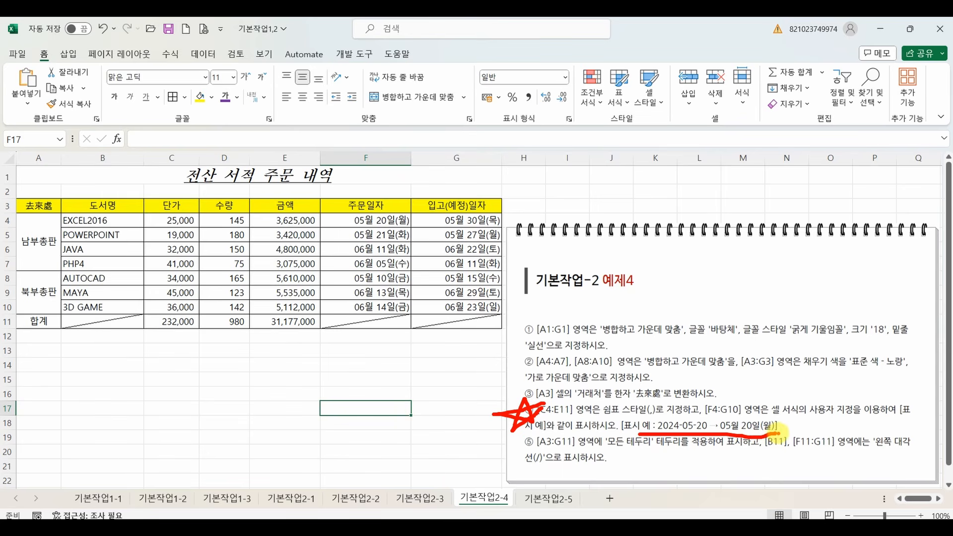
key(Escape)
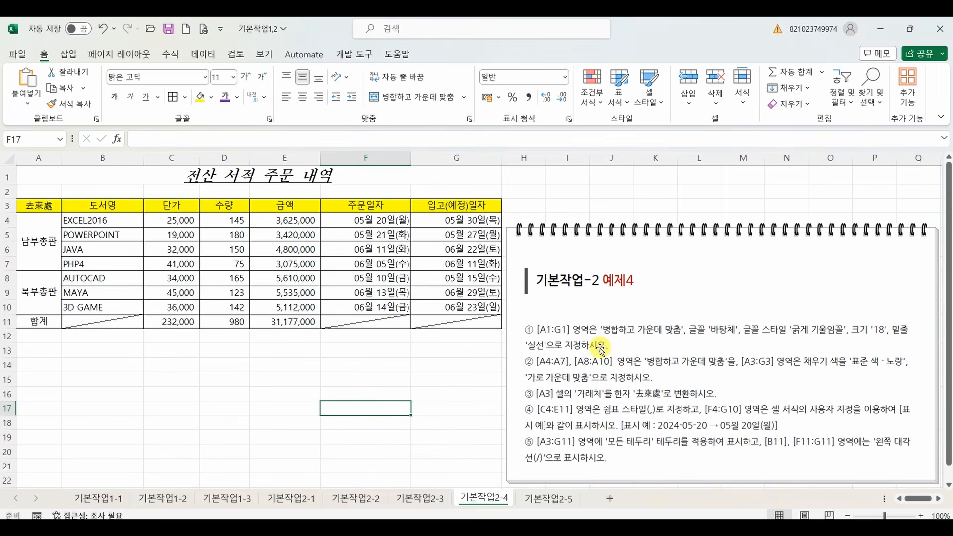
On sheet 기본작업2-5, merge and center the title across A1:F1.
click(545, 500)
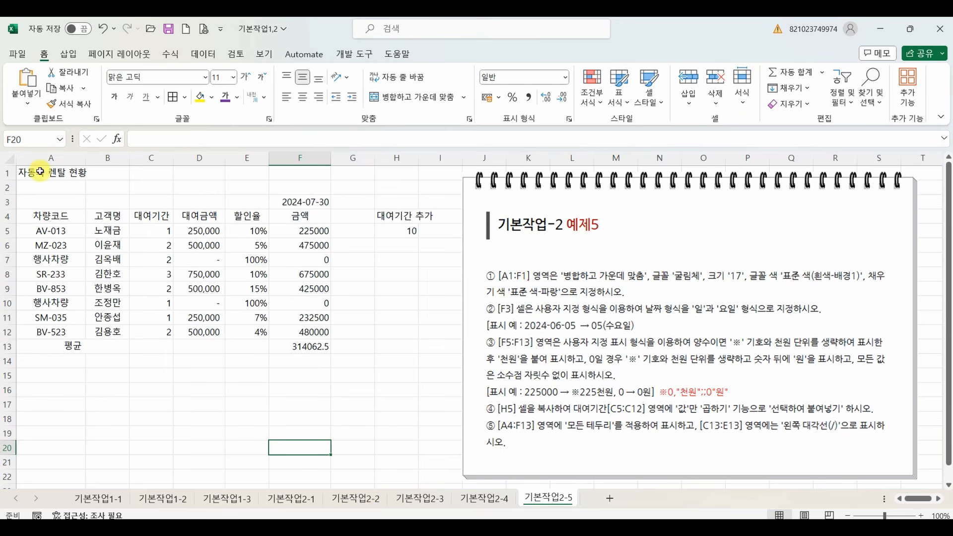
drag(40, 172, 287, 177)
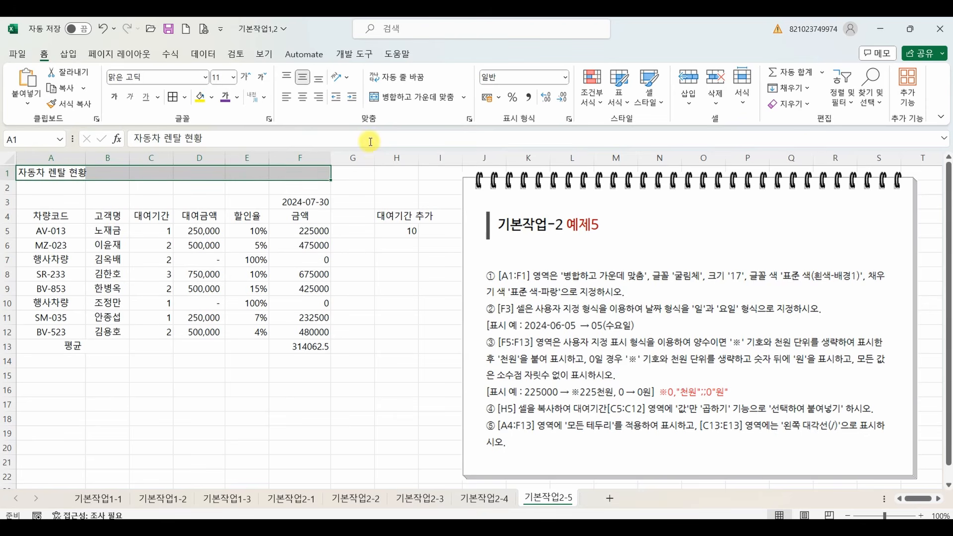
click(395, 101)
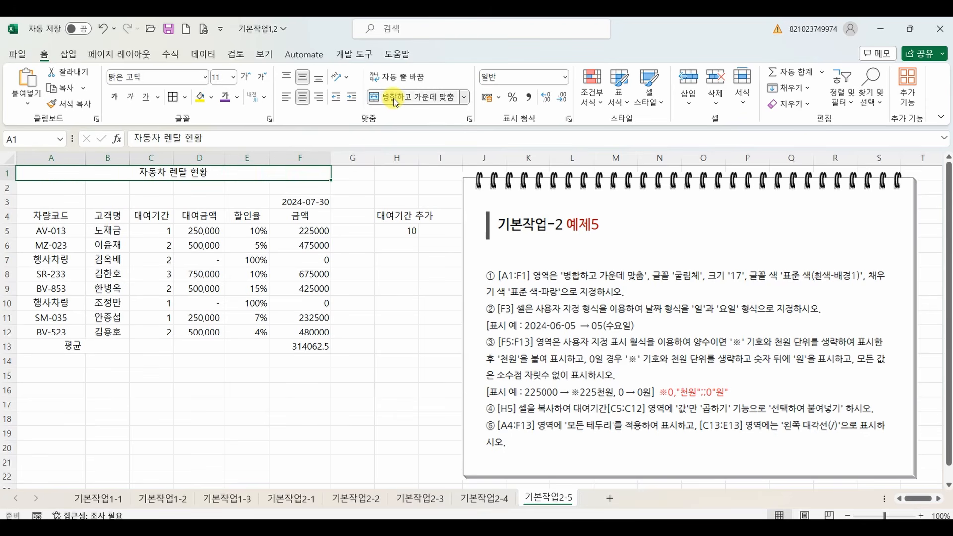
Set the title's font to 굴림체 and its size to 17.
click(205, 78)
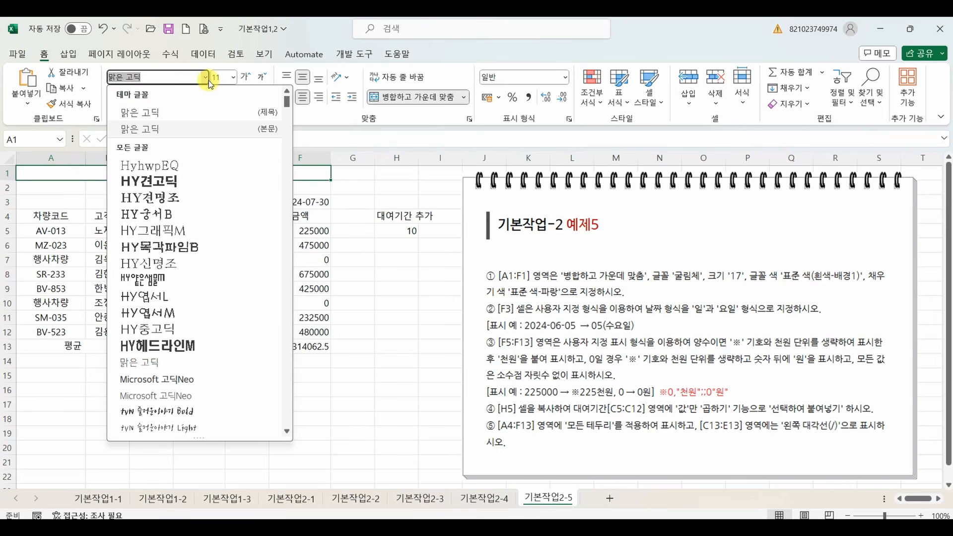
text(rnffl)
key(BackSpace)
key(BackSpace)
key(BackSpace)
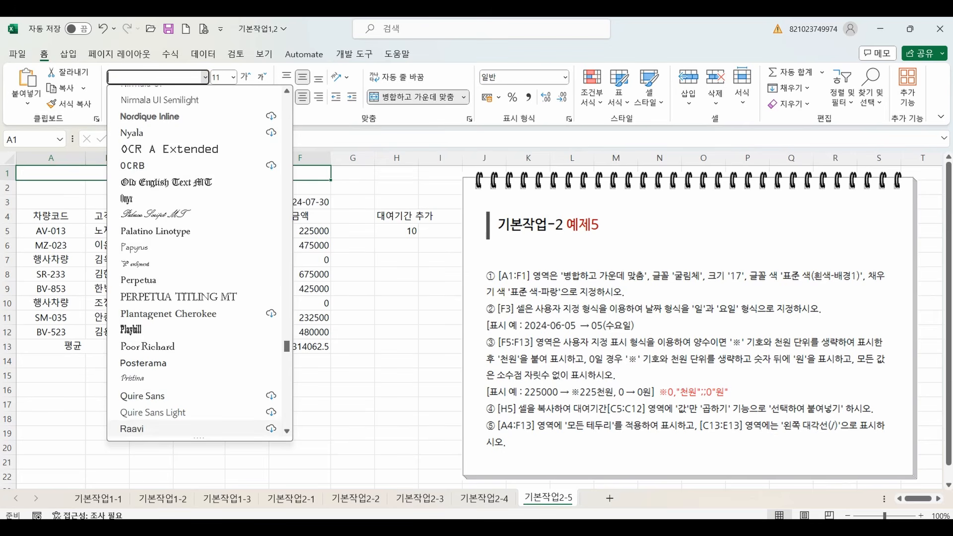
text(굴림ㅊㅔ)
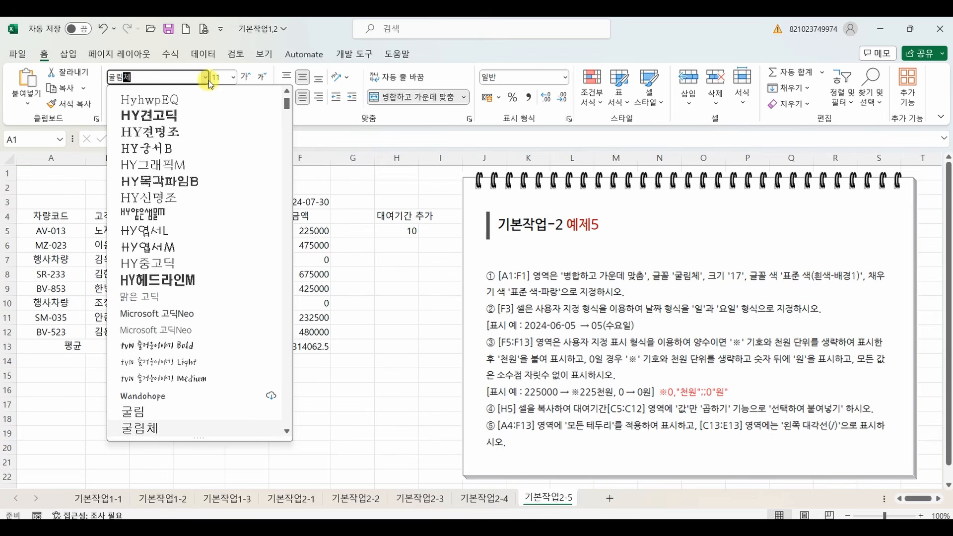
key(Return)
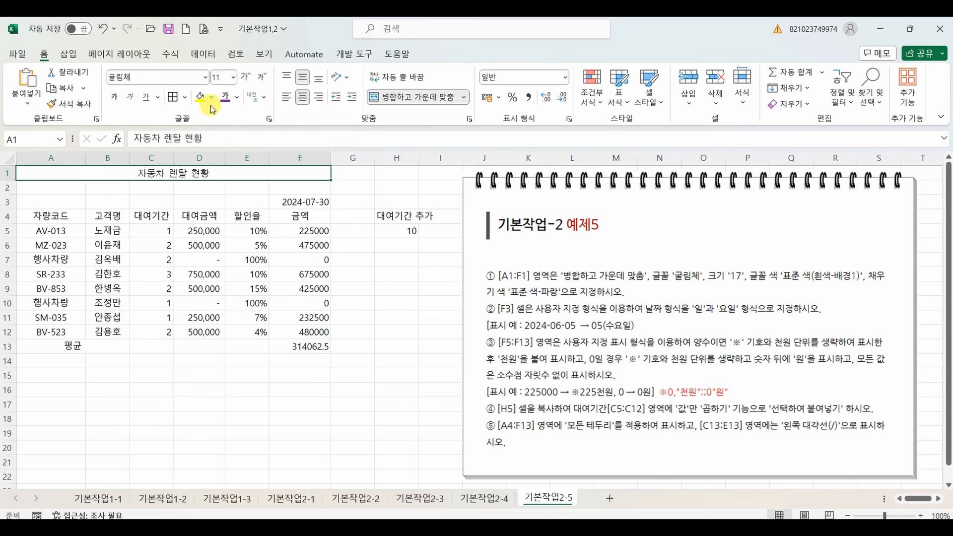
click(222, 79)
text(17)
key(Return)
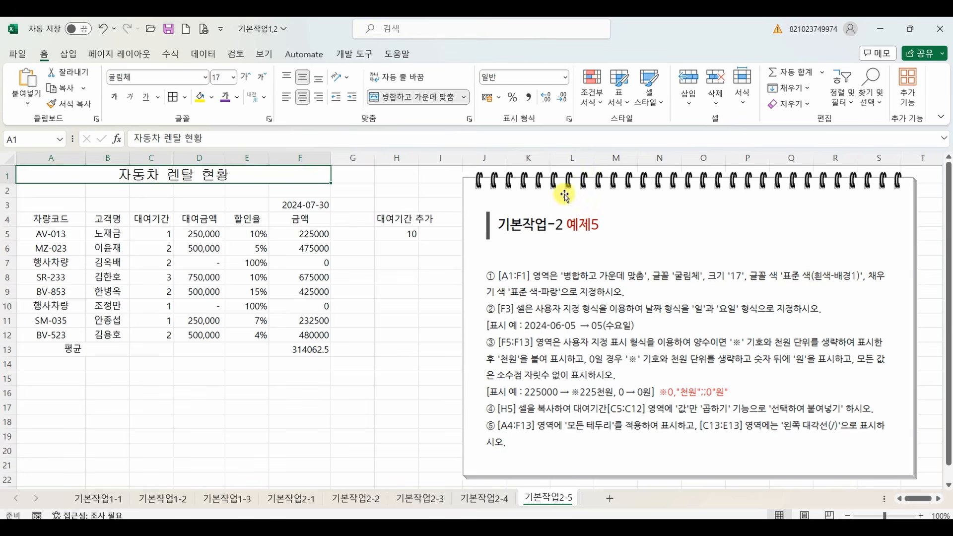
Give the title the font color 흰색, 배경 1 and the standard blue (파랑) fill.
click(238, 100)
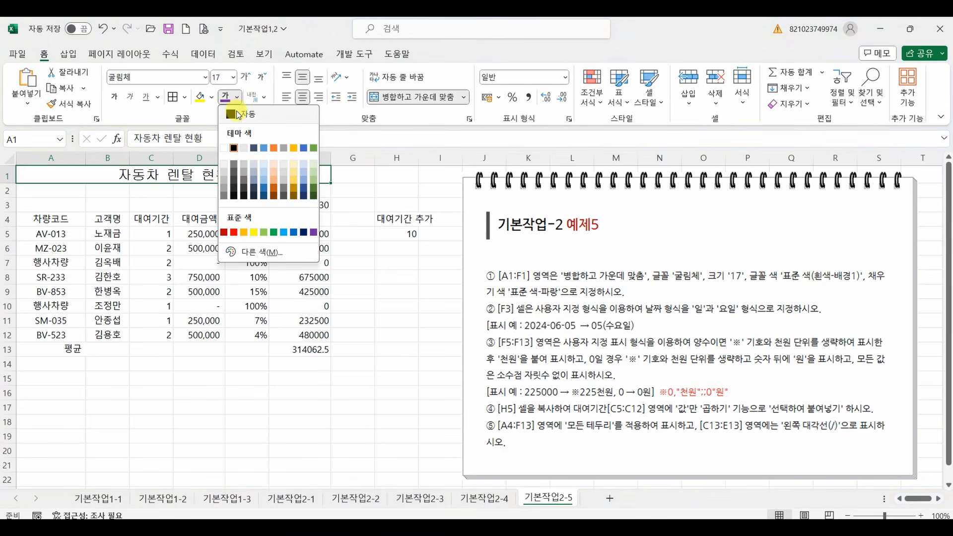
click(225, 149)
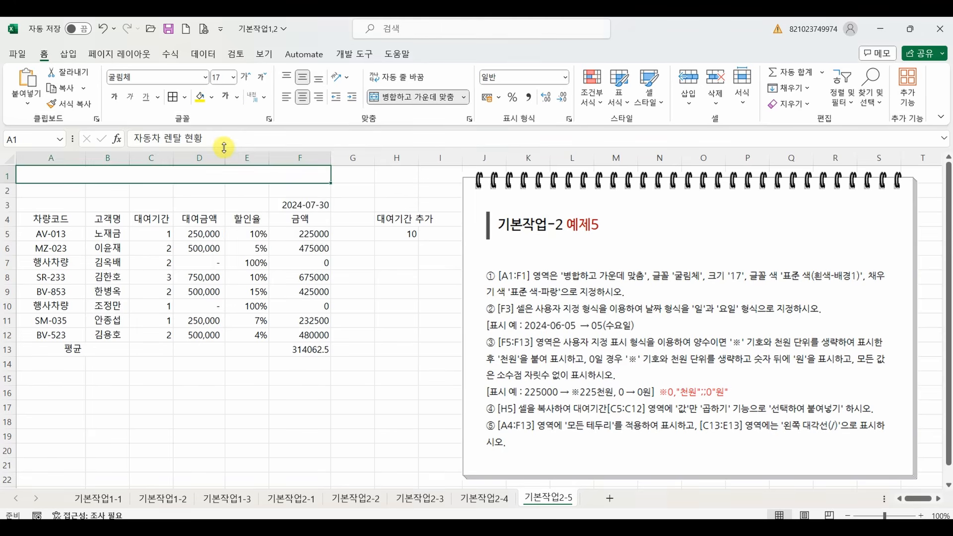
click(212, 98)
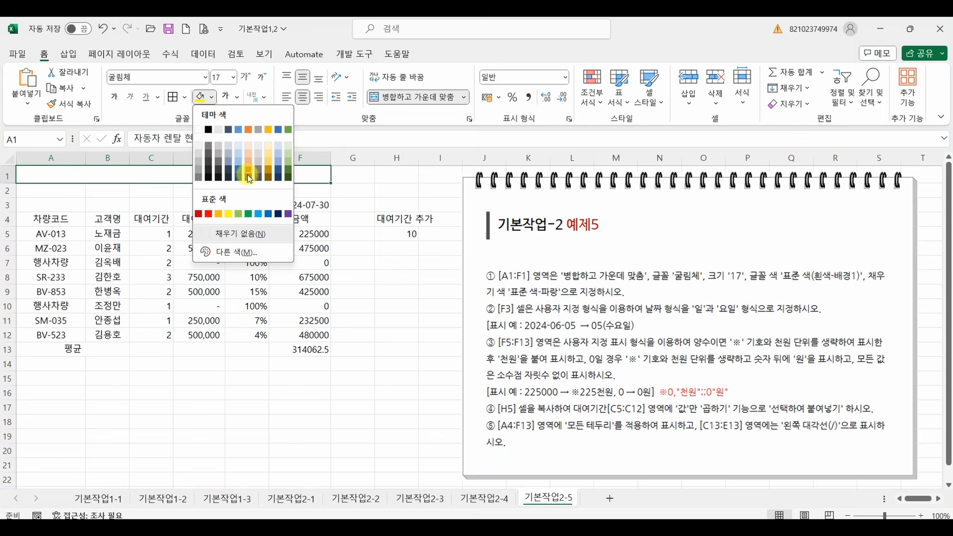
click(268, 214)
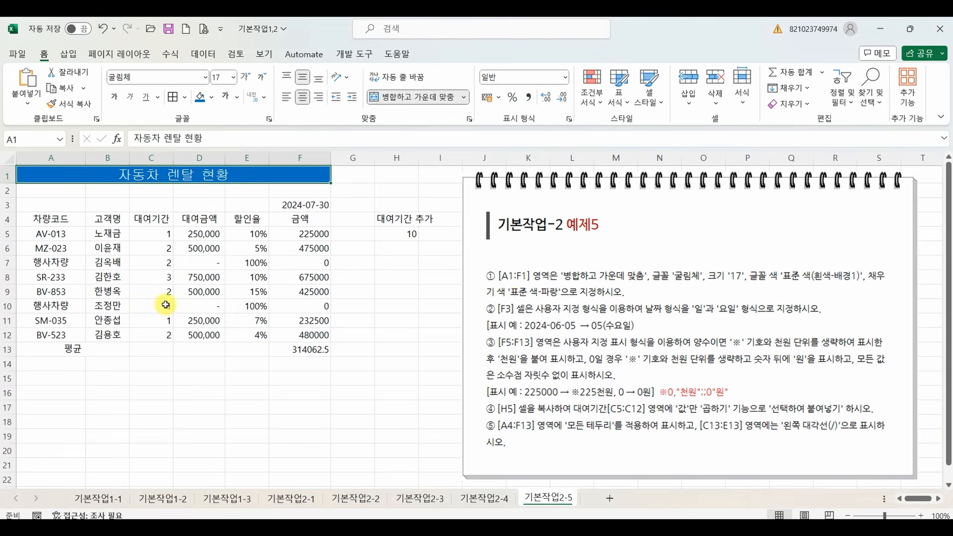
Bring up the custom (사용자 지정) number format code for the date in F3.
click(291, 206)
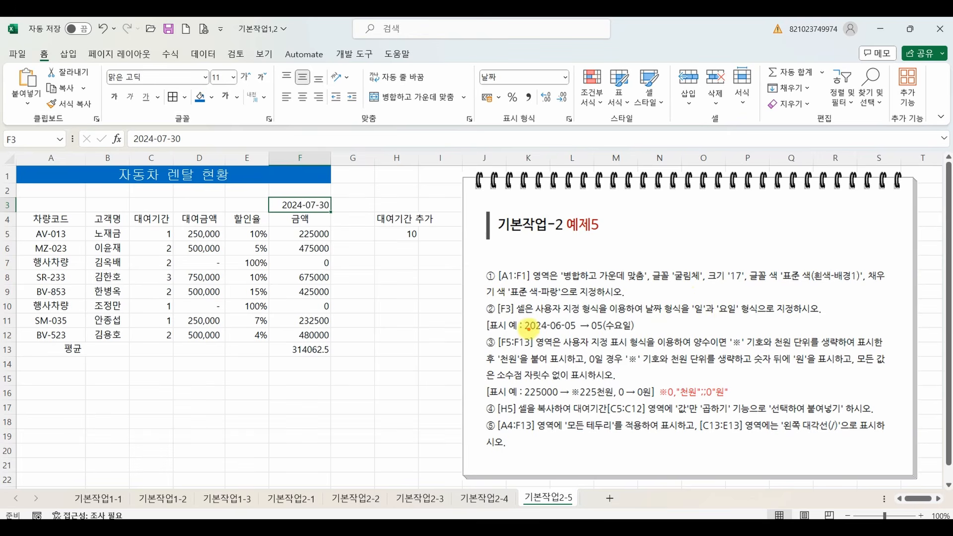
mouse_move(526, 331)
mouse_down()
mouse_move(641, 334)
mouse_move(591, 379)
mouse_move(571, 371)
mouse_move(616, 383)
mouse_up()
mouse_move(613, 351)
mouse_down()
mouse_move(613, 380)
mouse_move(646, 360)
mouse_move(668, 380)
mouse_move(678, 357)
mouse_move(737, 370)
mouse_move(745, 347)
mouse_move(746, 385)
mouse_up()
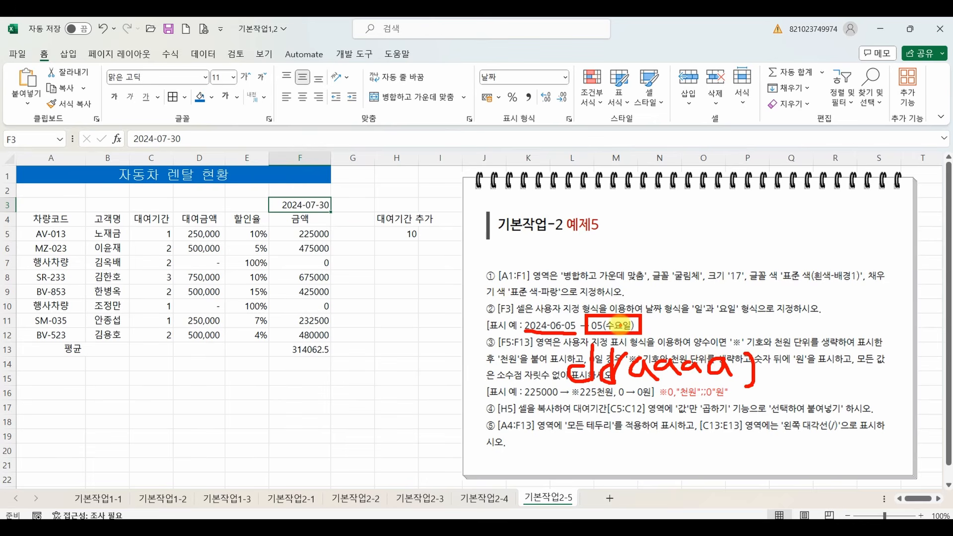
key(Escape)
right_click(297, 211)
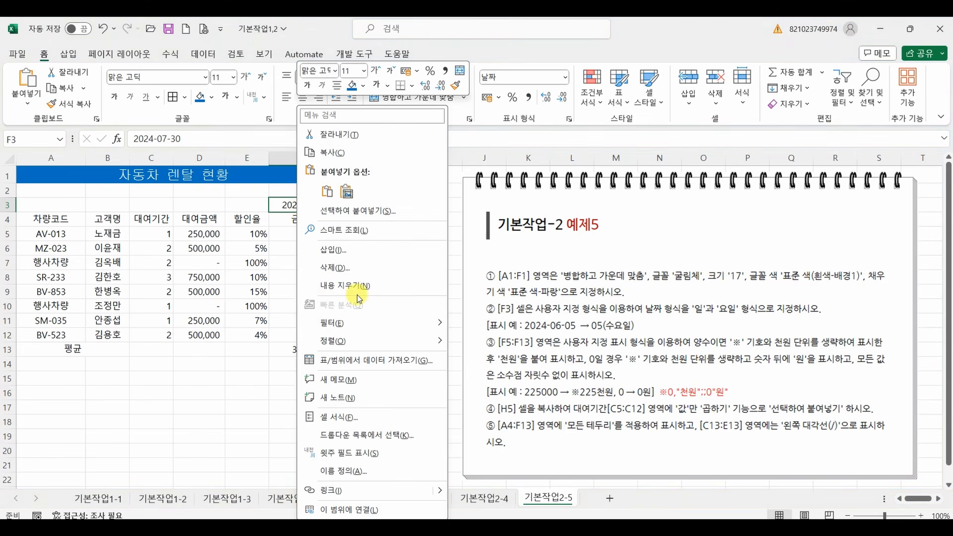
click(353, 417)
click(206, 187)
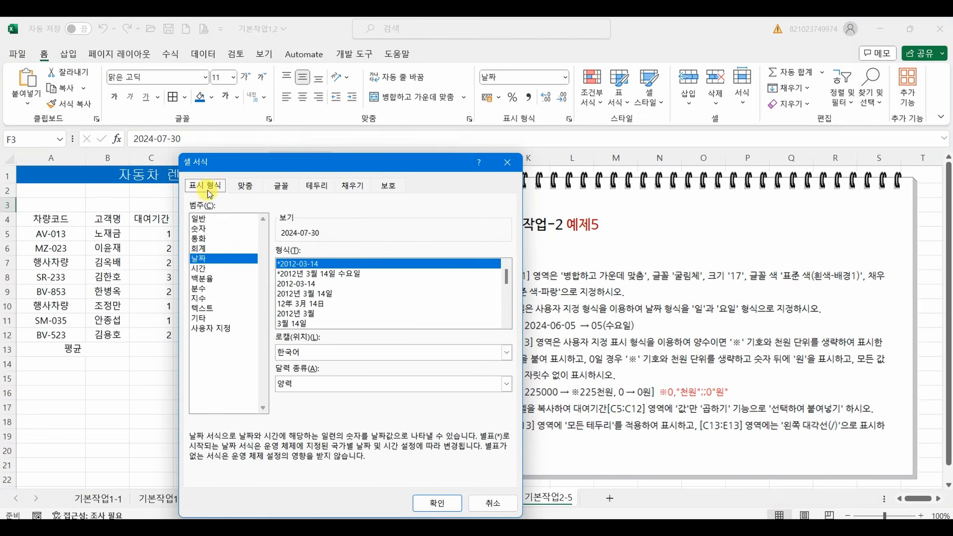
click(219, 330)
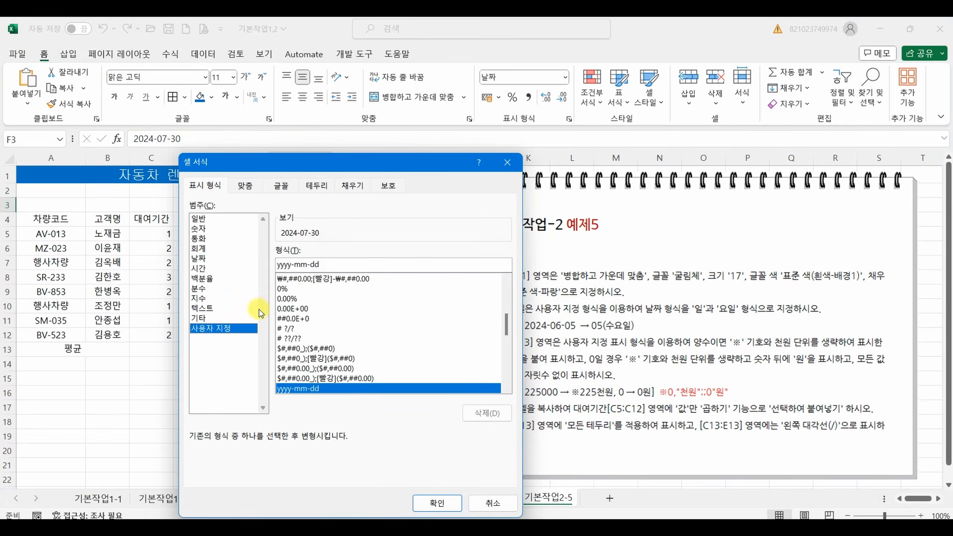
Replace the custom format code with dd(aaaa) and apply it to the date in F3.
click(310, 264)
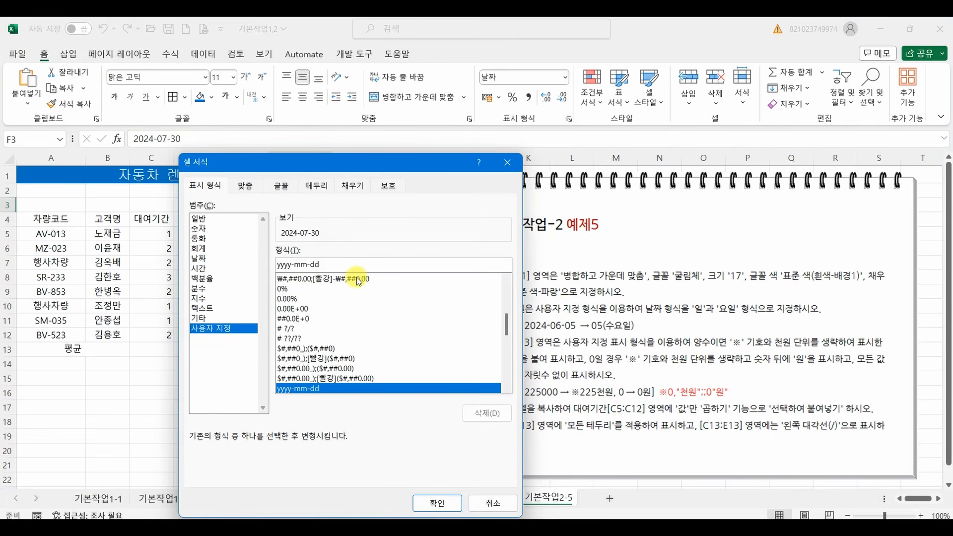
key(BackSpace)
key(BackSpace)
key(BackSpace)
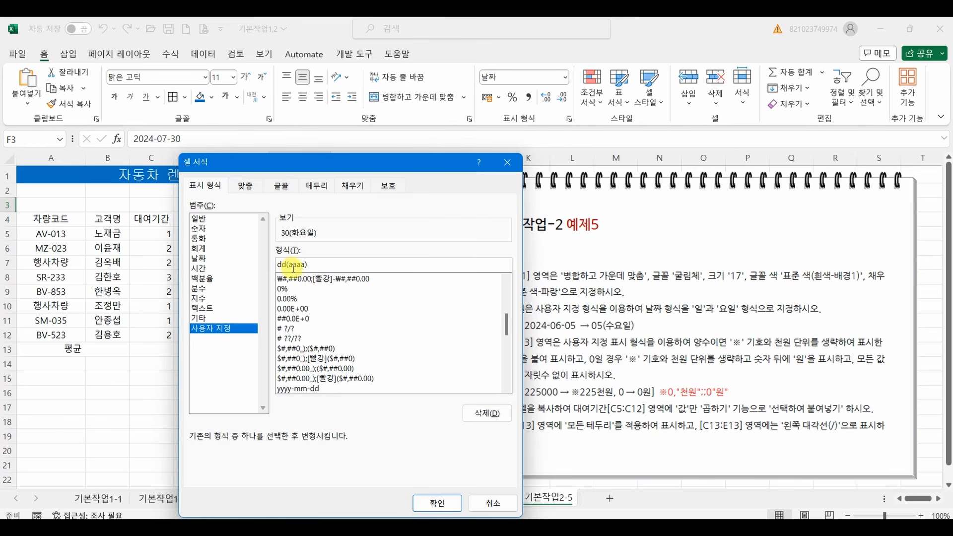
click(447, 505)
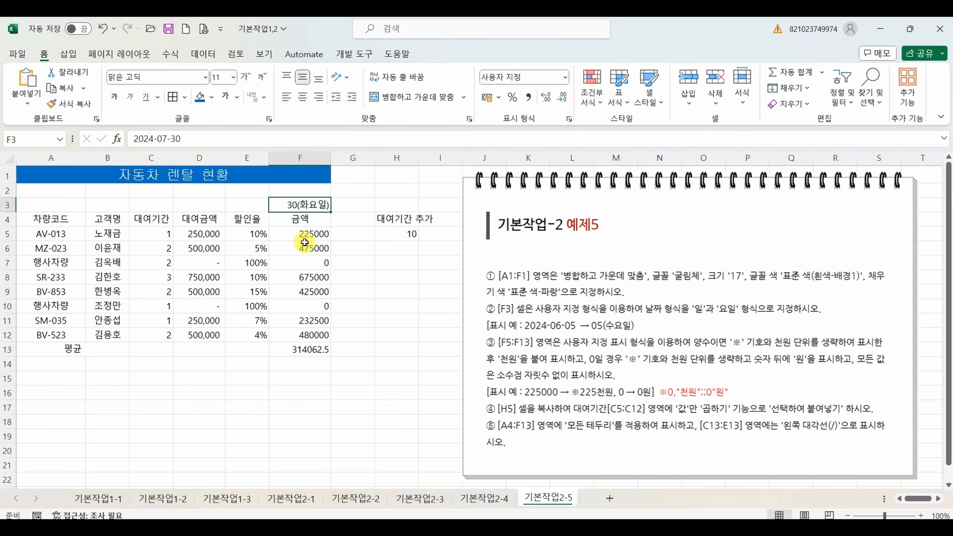
Select F5:F13 and mark up the positive-value, zero-value and no-decimals requirements in instruction ③.
drag(295, 235, 305, 347)
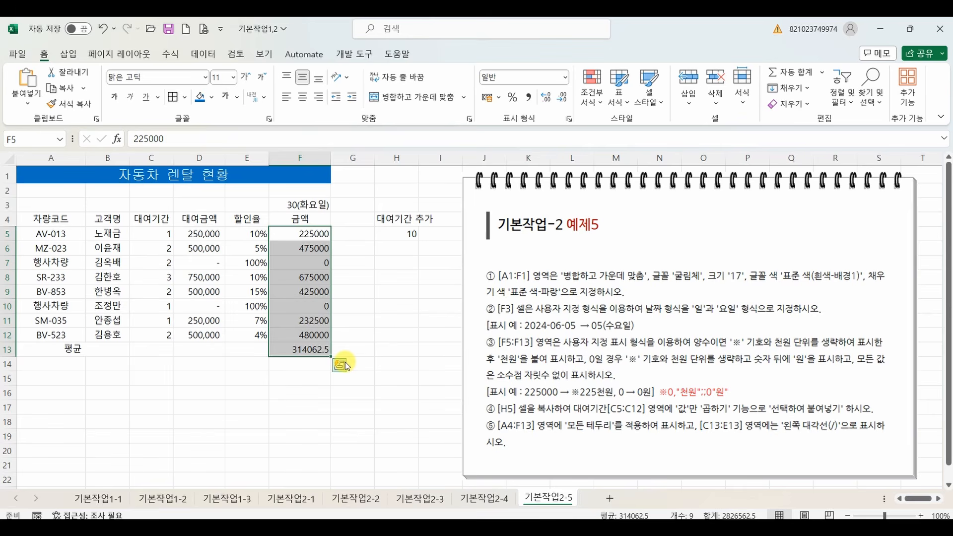
mouse_move(489, 330)
mouse_down()
mouse_move(504, 362)
mouse_move(461, 363)
mouse_move(505, 324)
mouse_up()
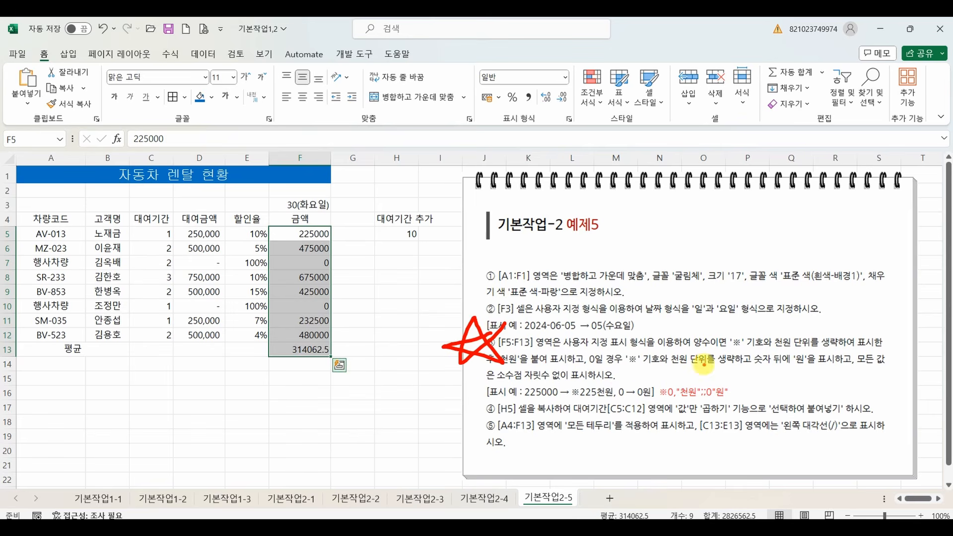
drag(694, 349, 715, 348)
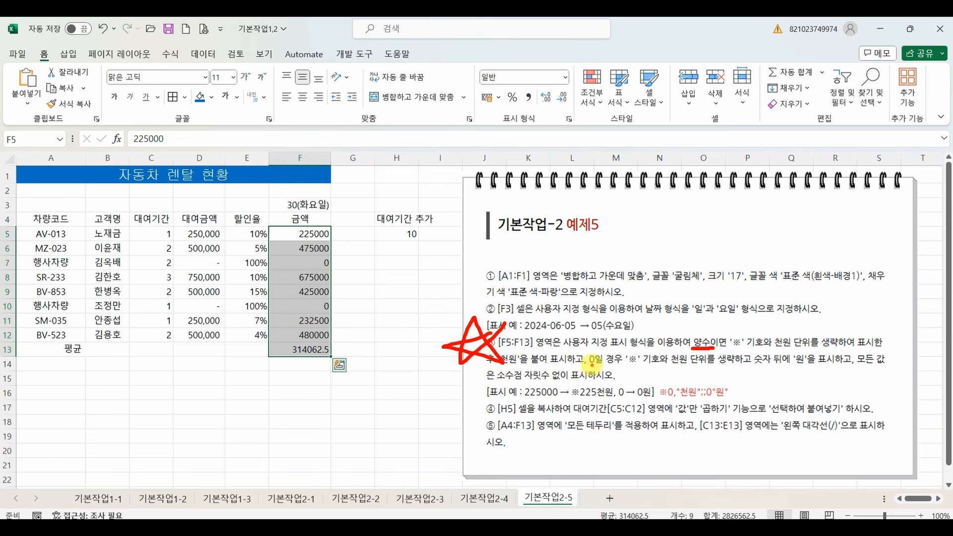
drag(588, 365, 811, 367)
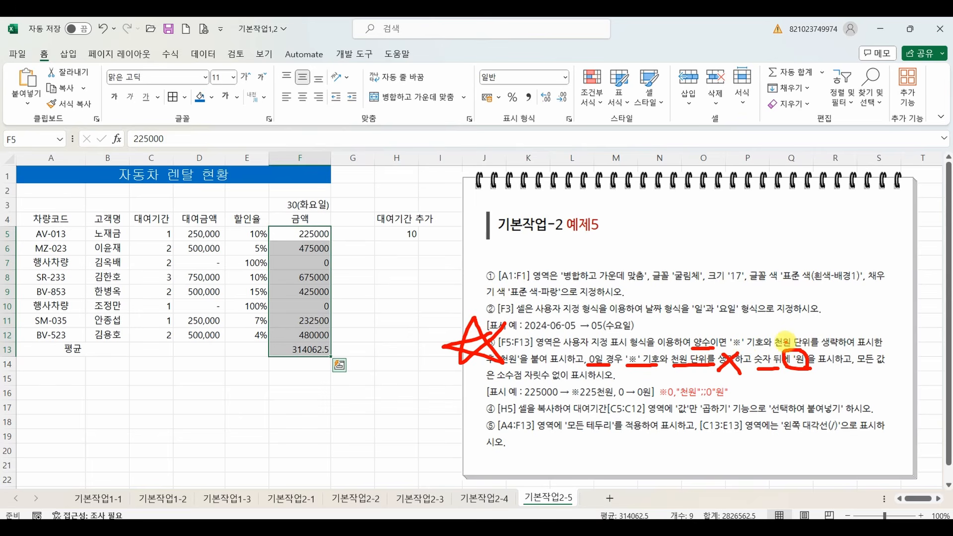
drag(590, 367, 611, 367)
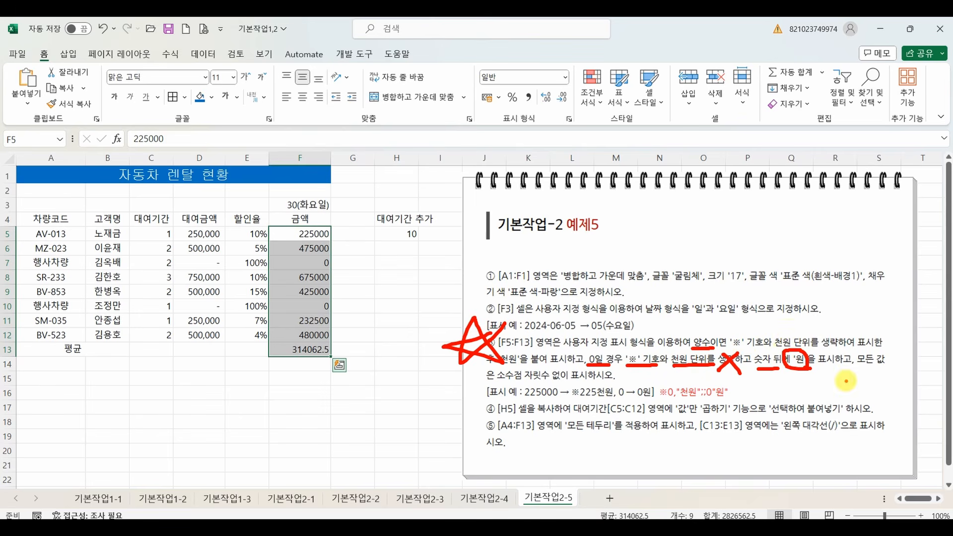
drag(499, 383, 568, 384)
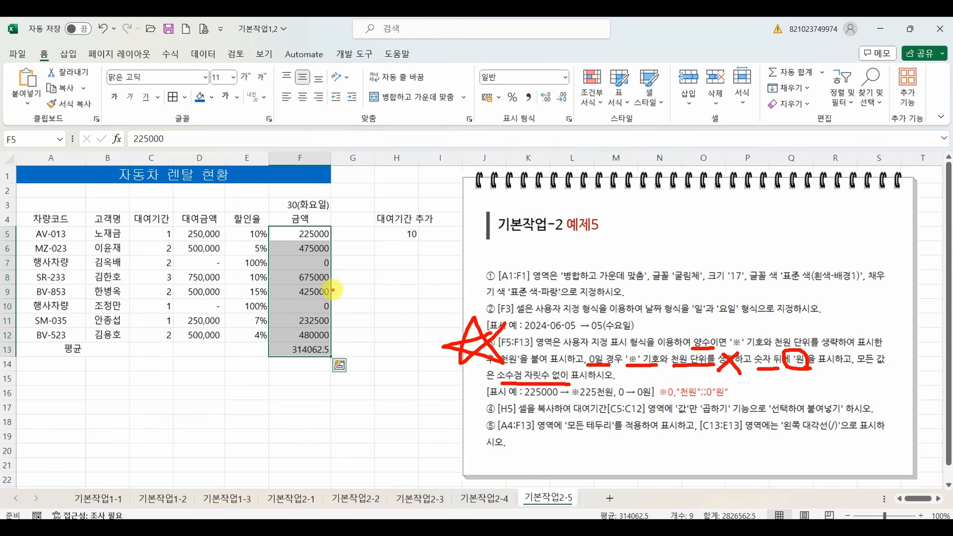
Handwrite the notes 양수 and 0일 below the table, and clear all screen annotations.
mouse_move(217, 392)
mouse_down()
mouse_move(208, 390)
mouse_move(227, 414)
mouse_move(240, 403)
mouse_up()
mouse_move(209, 418)
mouse_down()
mouse_move(217, 427)
mouse_move(210, 419)
mouse_up()
mouse_move(248, 383)
mouse_down()
mouse_move(249, 411)
mouse_move(286, 401)
mouse_up()
drag(240, 421, 278, 416)
drag(261, 418, 263, 436)
mouse_move(356, 390)
mouse_down()
mouse_move(364, 397)
mouse_move(397, 386)
mouse_up()
drag(409, 382, 411, 399)
drag(398, 403, 413, 427)
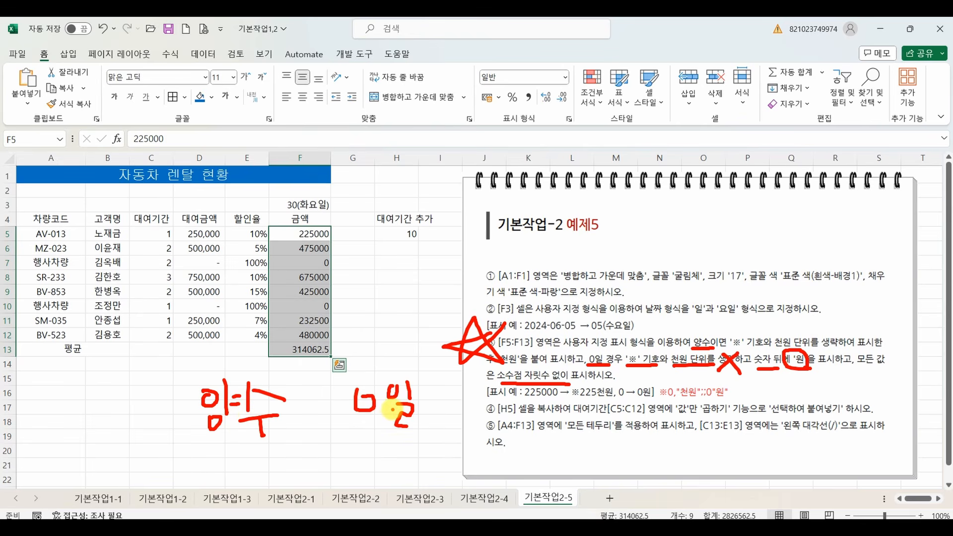
key(Escape)
Switch to the 표시형식(기타) sheet of the 강의자료(메인) workbook and examine the single-section format codes in B3:B6.
mouse_move(536, 528)
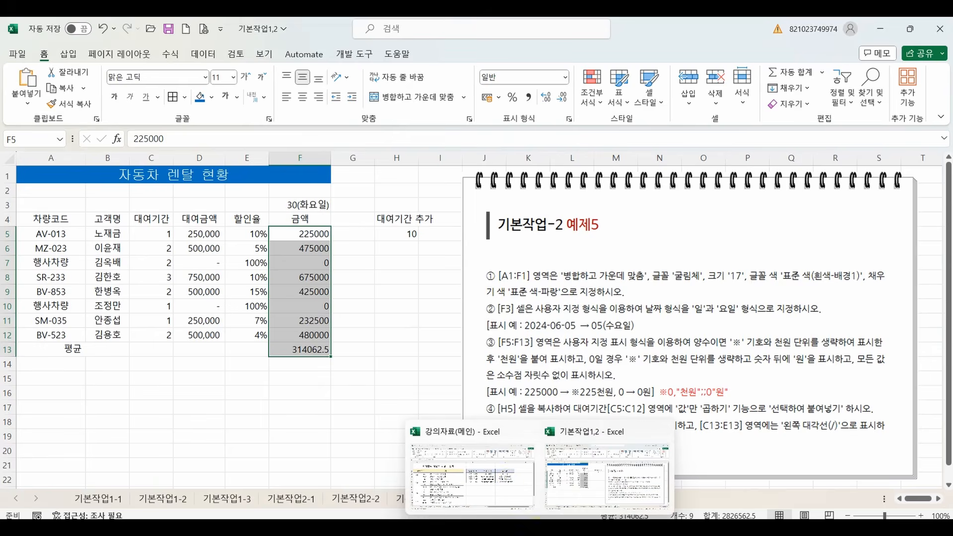
click(511, 482)
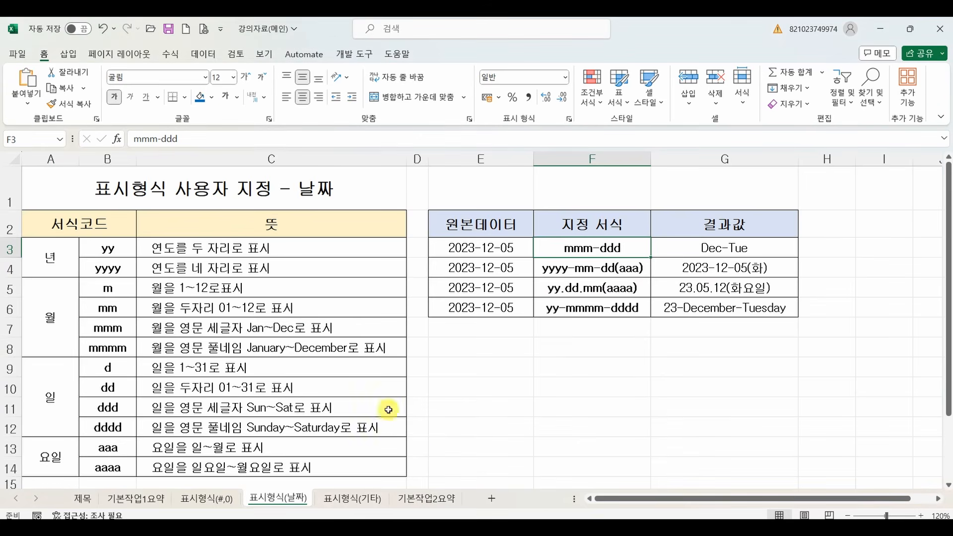
click(347, 499)
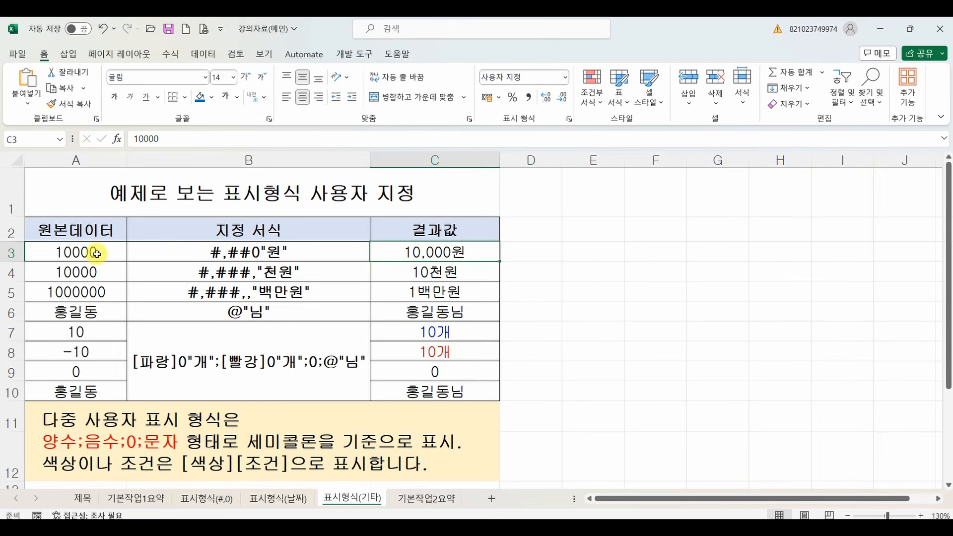
drag(205, 260, 257, 263)
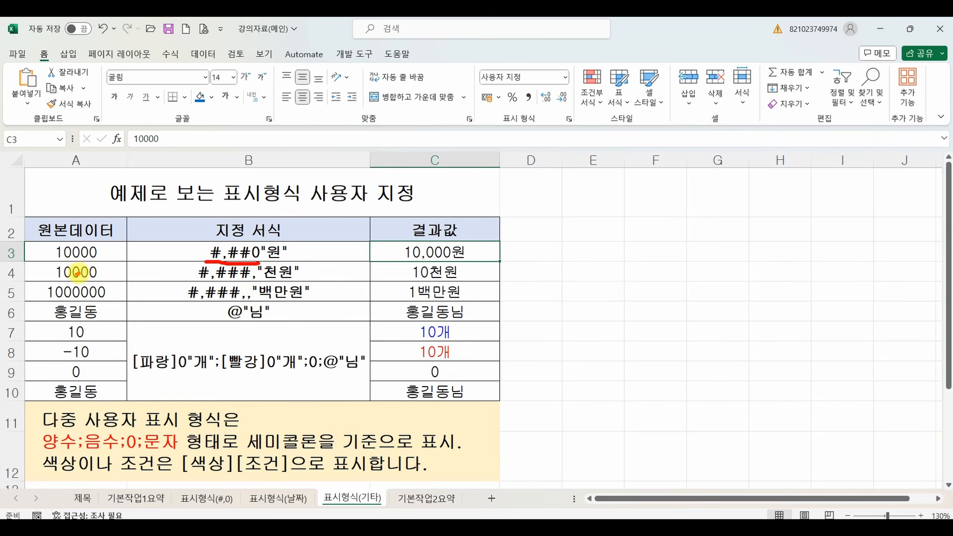
drag(77, 272, 96, 273)
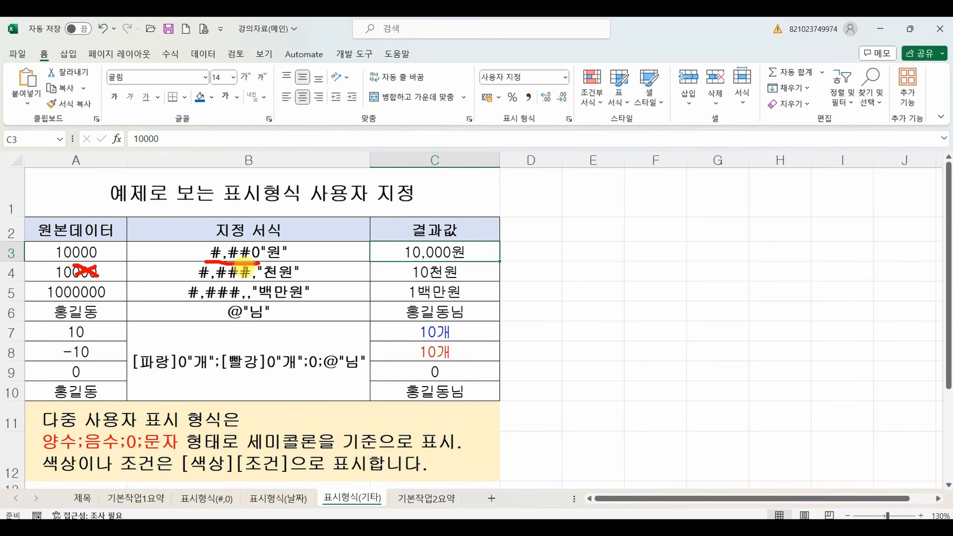
mouse_move(239, 300)
mouse_down()
mouse_move(254, 300)
mouse_move(259, 281)
mouse_up()
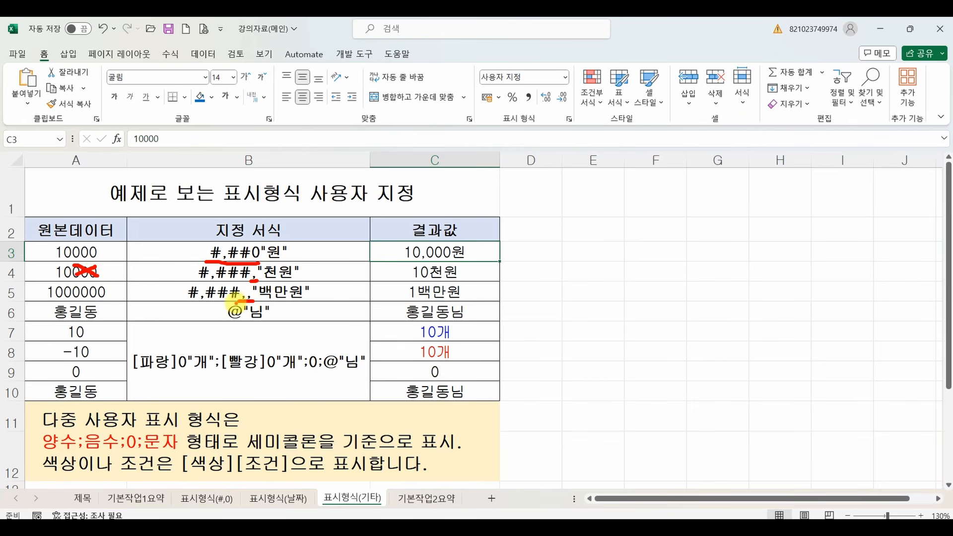
mouse_move(89, 284)
mouse_down()
mouse_move(114, 304)
mouse_move(57, 299)
mouse_move(85, 303)
mouse_up()
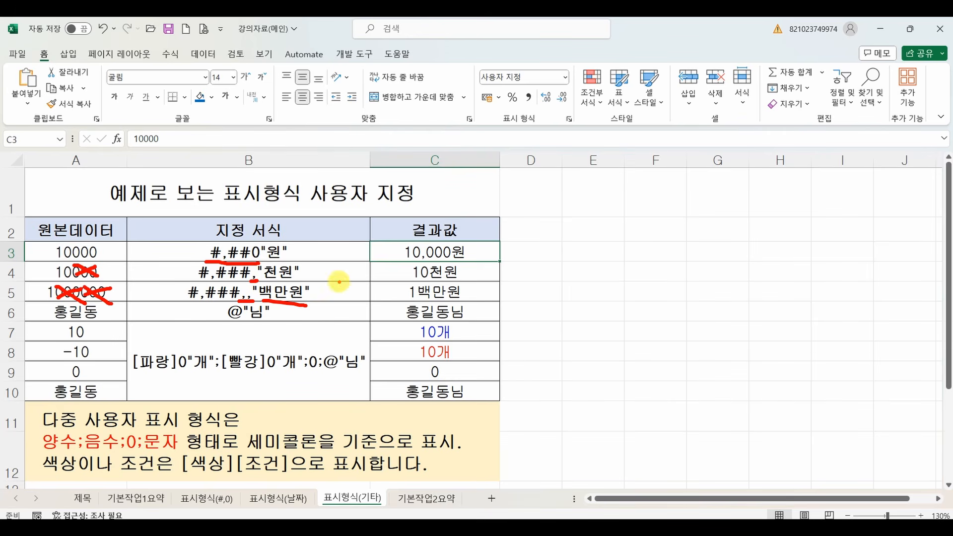
mouse_move(339, 285)
mouse_down()
mouse_move(340, 325)
mouse_move(353, 323)
mouse_up()
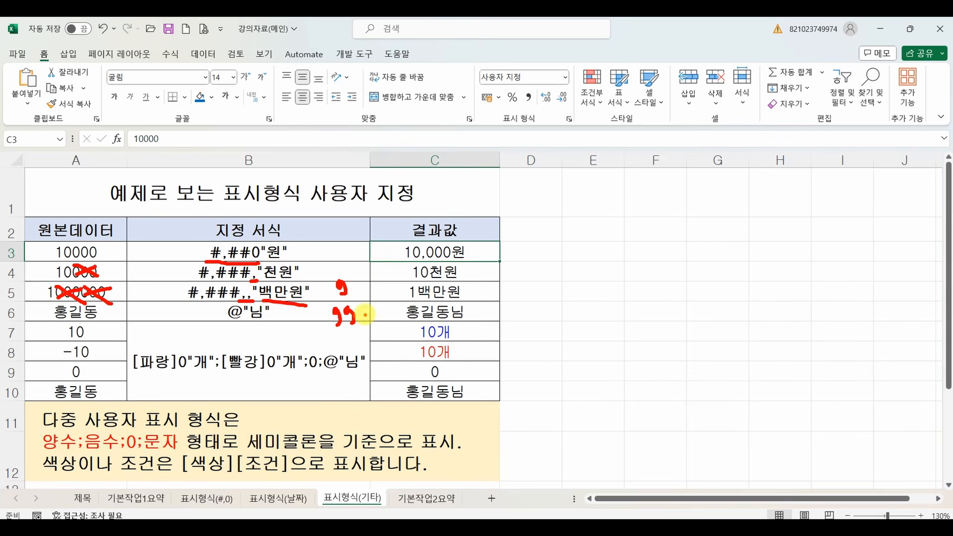
drag(226, 322, 236, 323)
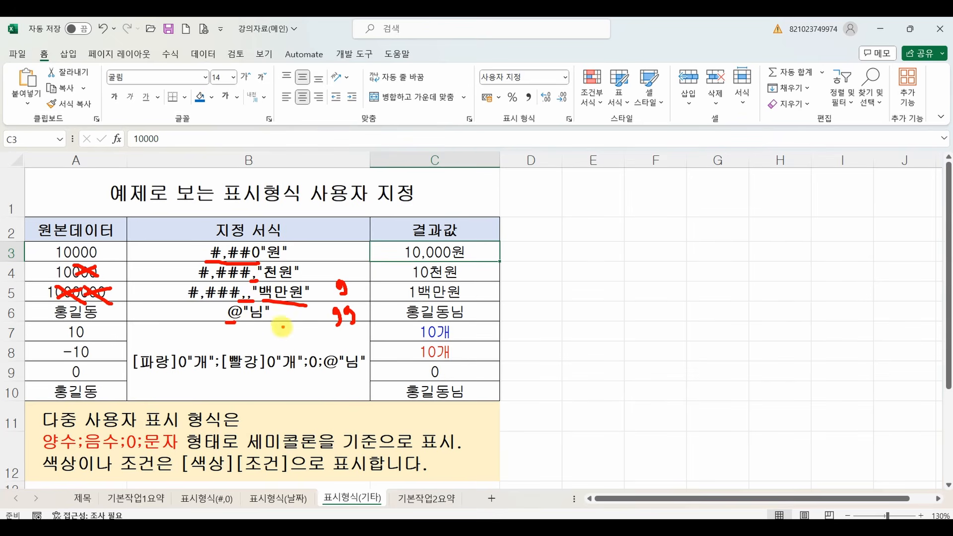
key(Escape)
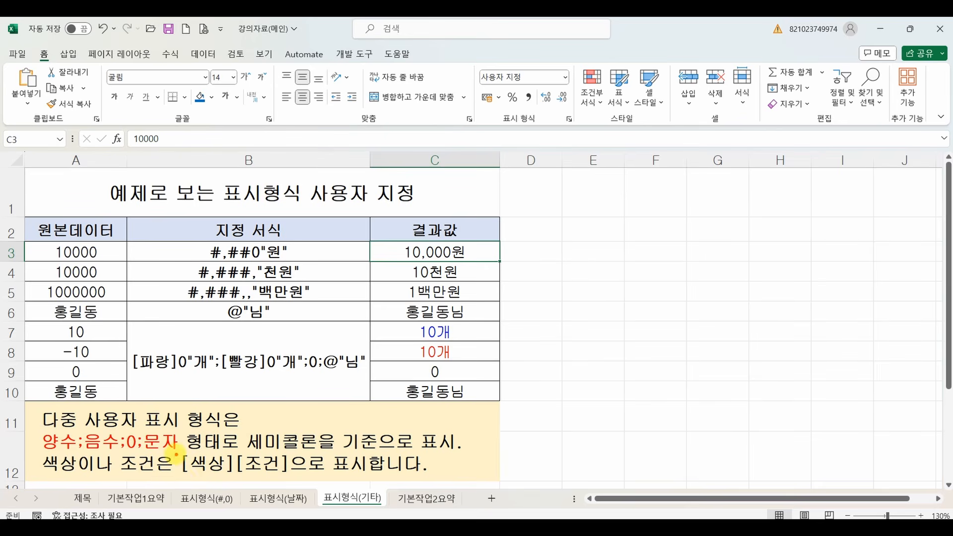
Examine the 양수;음수;0;문자 section order, the [색상][조건] note and the multi-section example code.
mouse_move(176, 448)
mouse_down()
mouse_move(270, 481)
mouse_move(293, 478)
mouse_up()
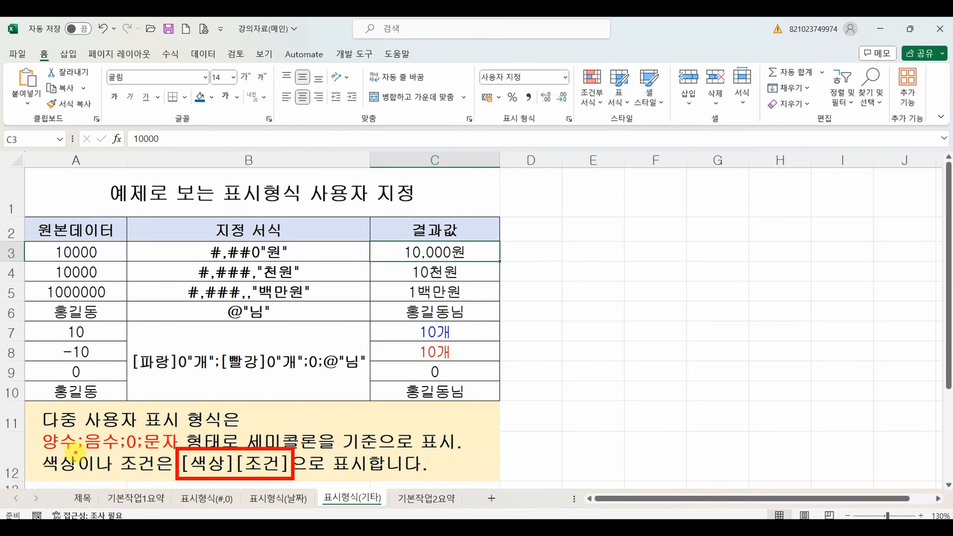
mouse_move(35, 452)
mouse_down()
mouse_move(145, 452)
mouse_move(109, 436)
mouse_move(119, 417)
mouse_up()
drag(97, 421, 112, 452)
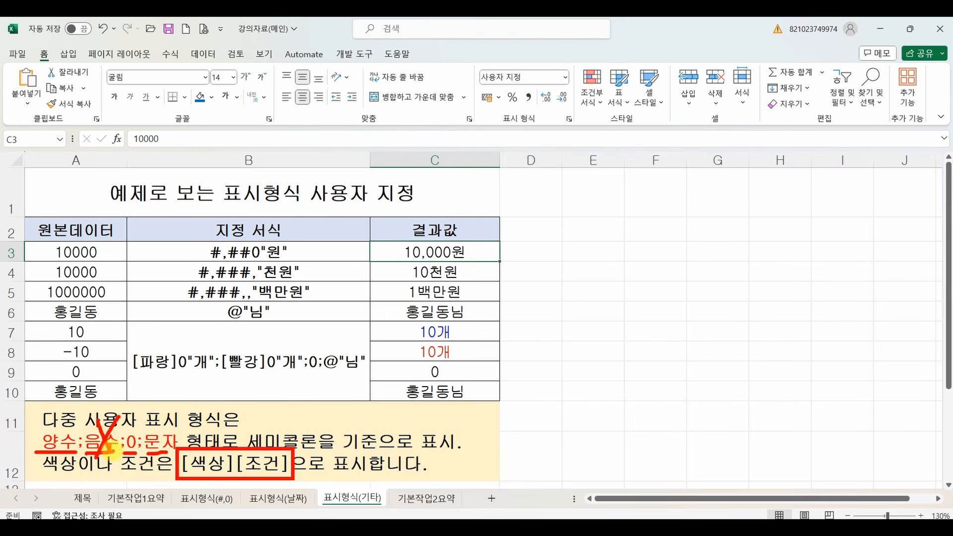
mouse_move(210, 386)
mouse_down()
mouse_move(208, 406)
mouse_move(237, 392)
mouse_move(236, 413)
mouse_up()
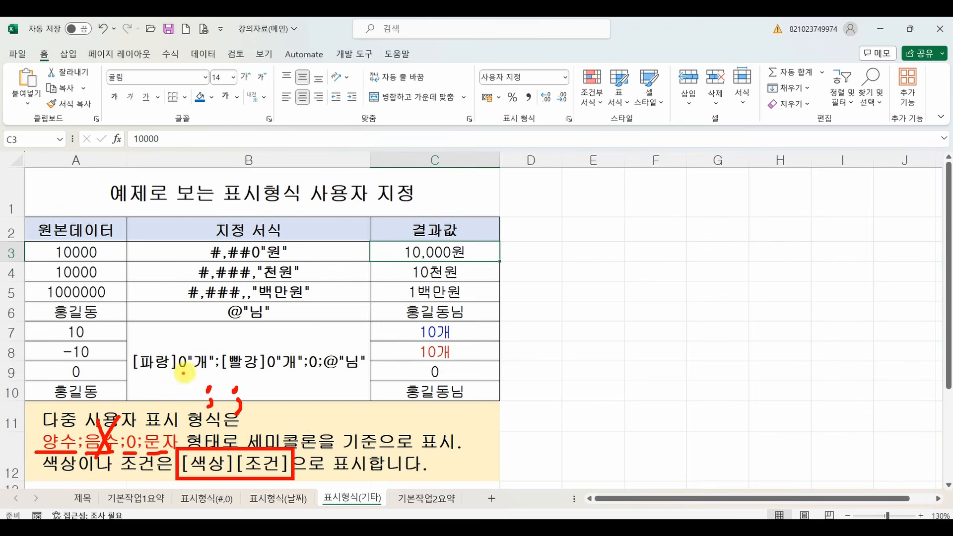
drag(188, 372, 215, 371)
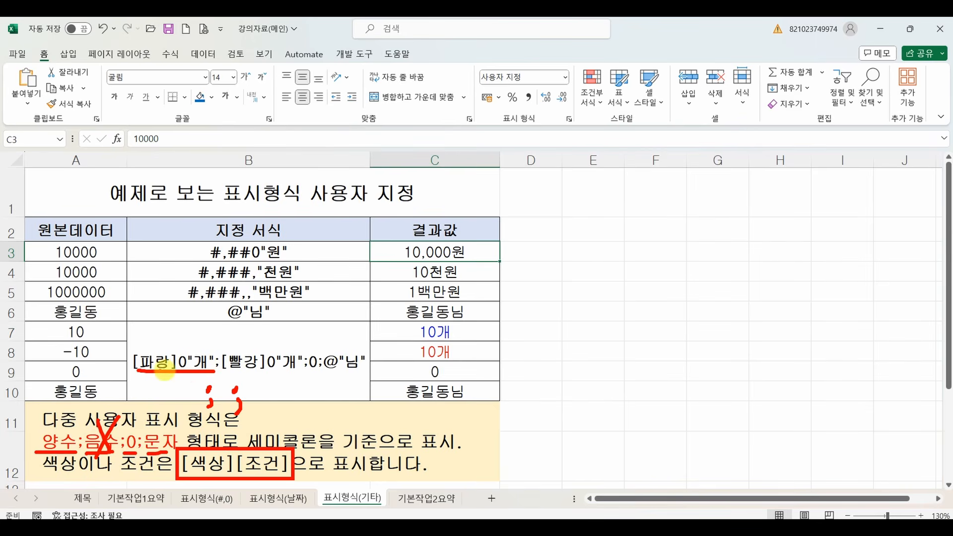
drag(138, 374, 368, 374)
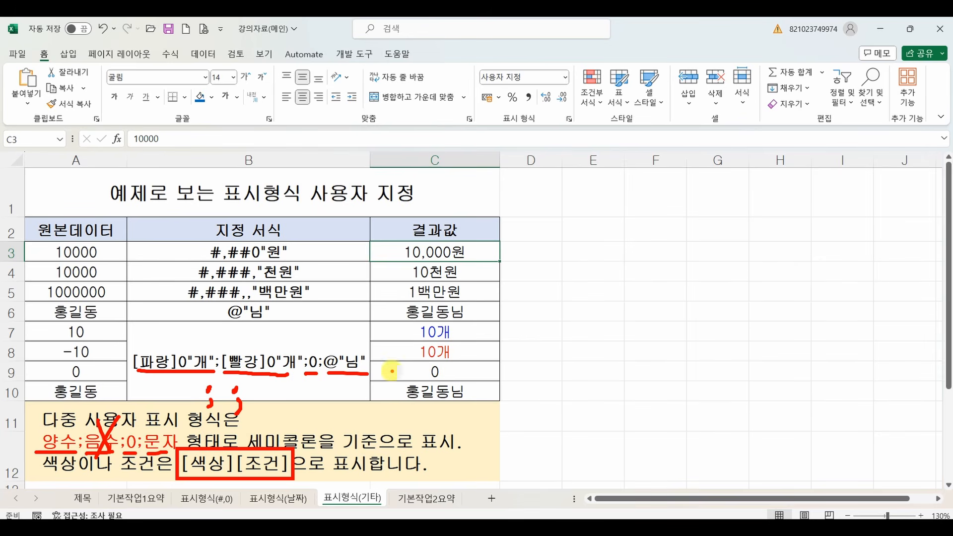
mouse_move(128, 328)
mouse_down()
mouse_move(85, 319)
mouse_move(128, 318)
mouse_up()
key(Escape)
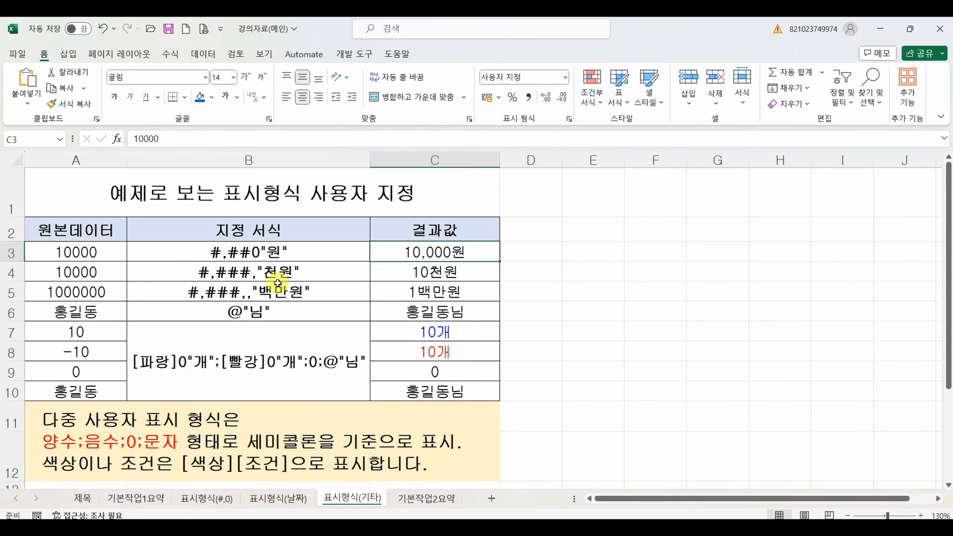
Return to the 기본작업1,2 workbook and choose the custom (사용자 지정) code #,##0 as the base format for F5:F13.
mouse_move(542, 530)
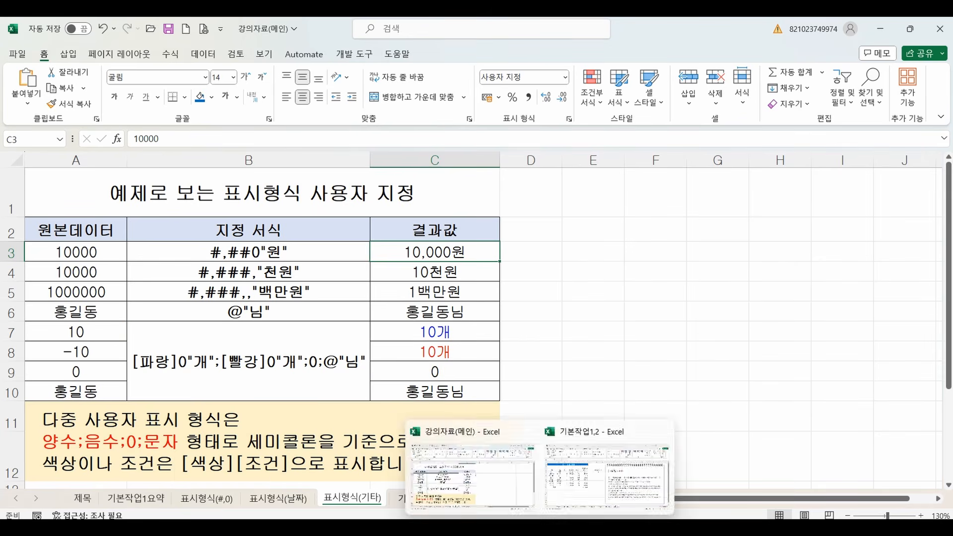
click(575, 490)
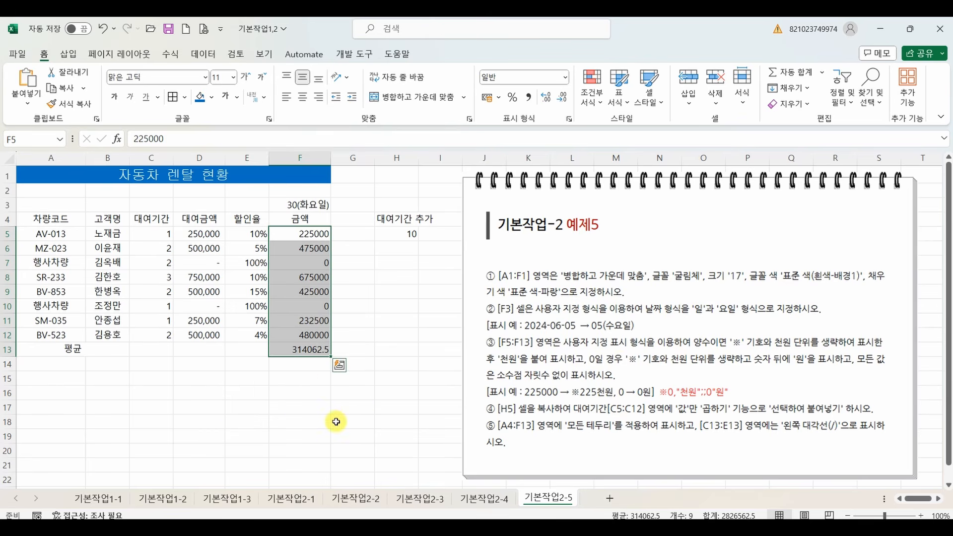
right_click(296, 297)
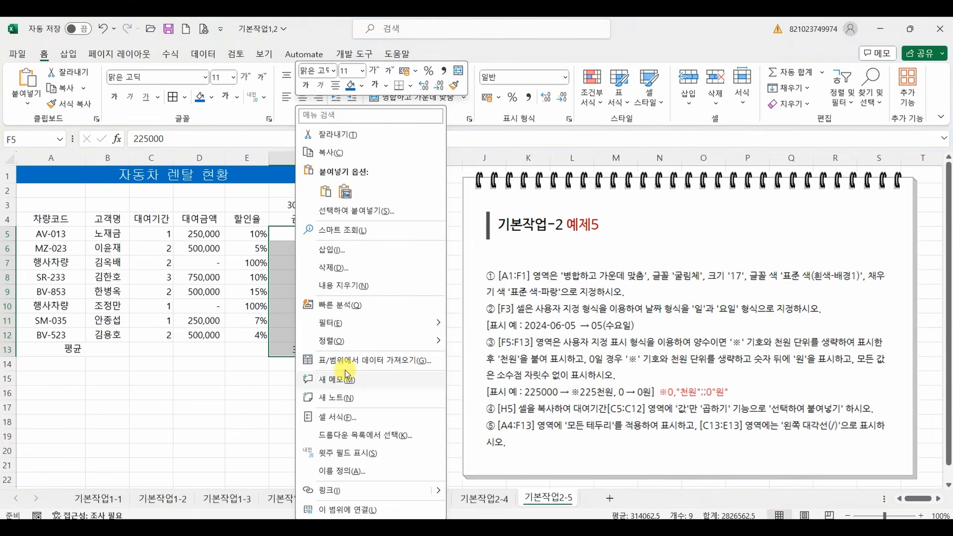
click(335, 416)
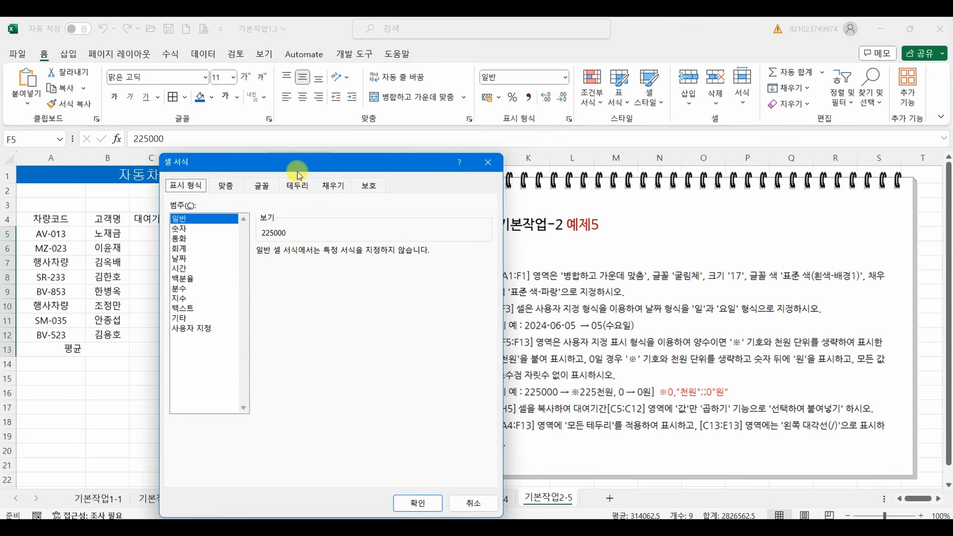
drag(297, 172, 228, 103)
click(128, 260)
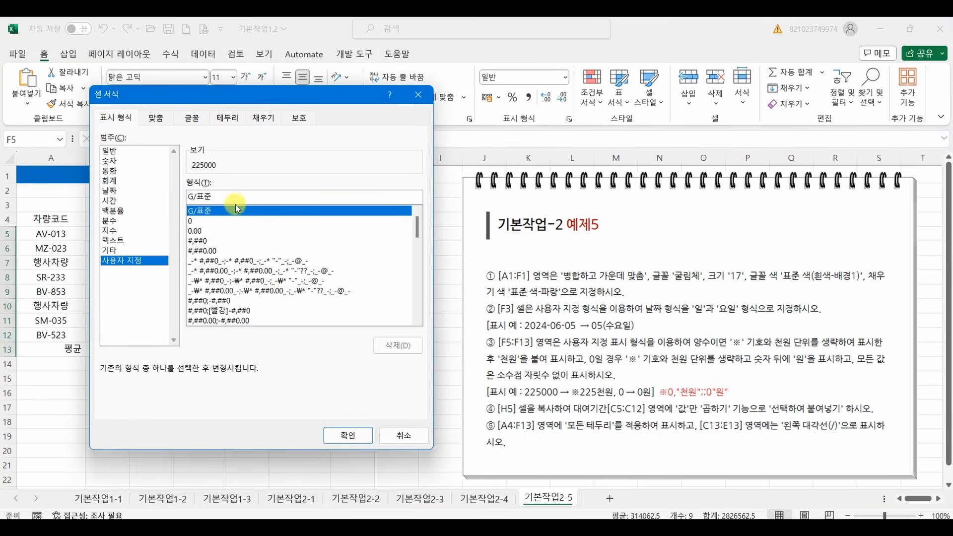
double_click(223, 195)
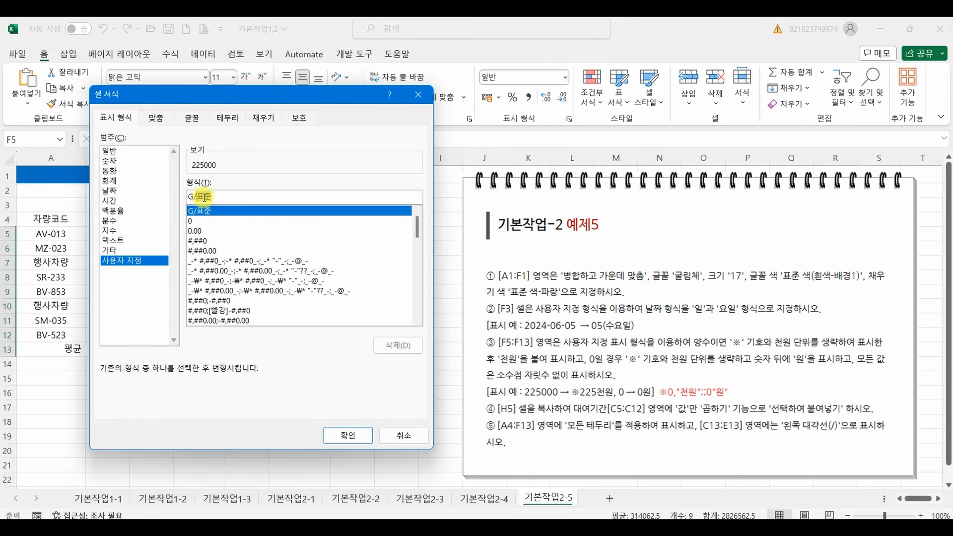
click(207, 241)
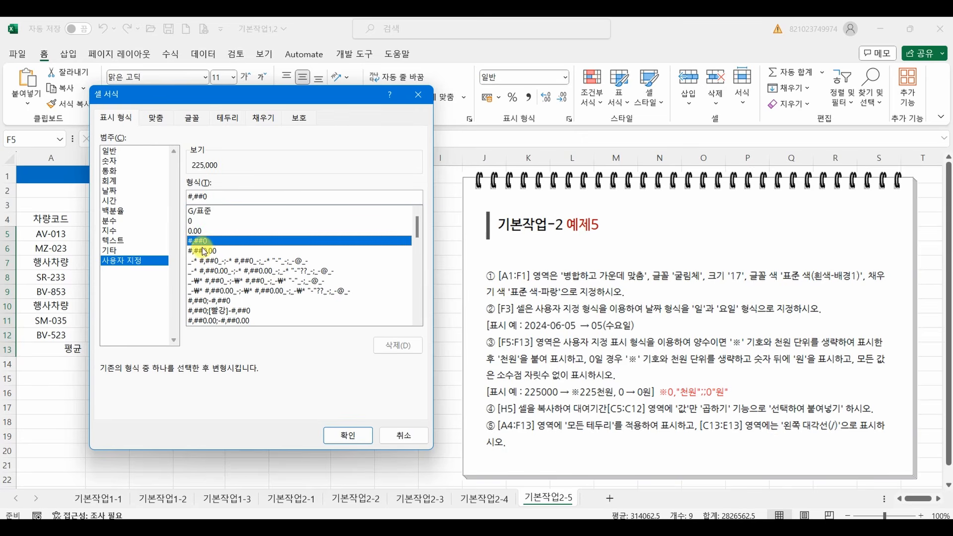
Prefix the #,##0 custom code for F5:F13 with the special character ※ enclosed in double quotes.
click(189, 197)
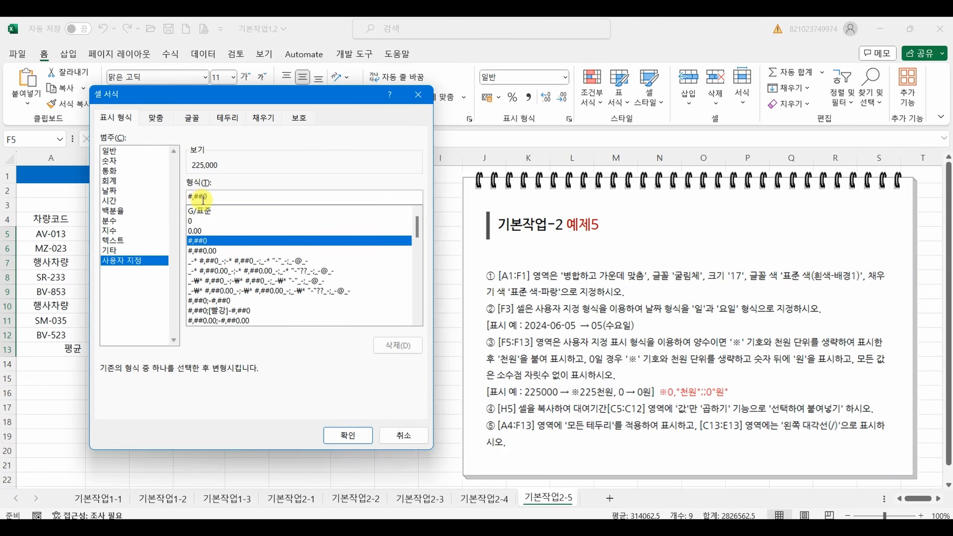
text(")
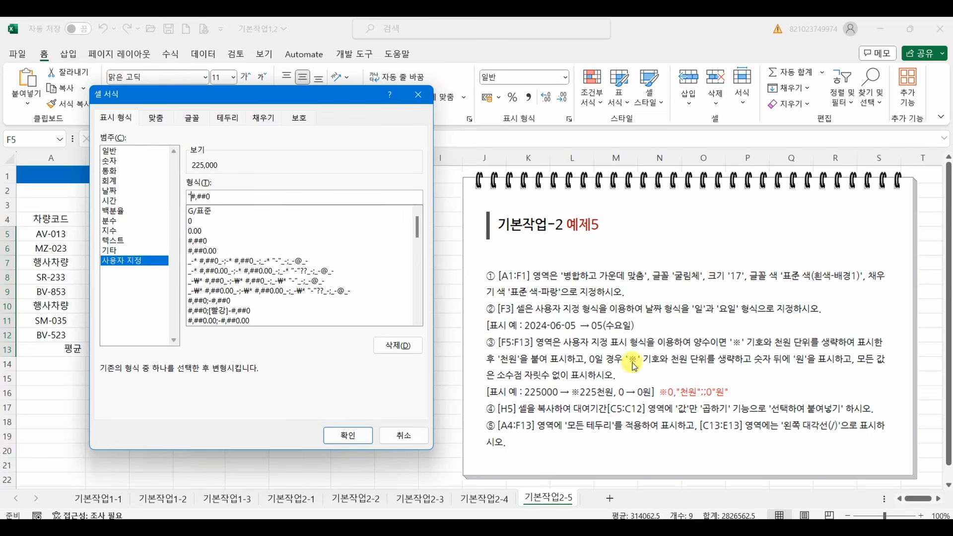
text(a)
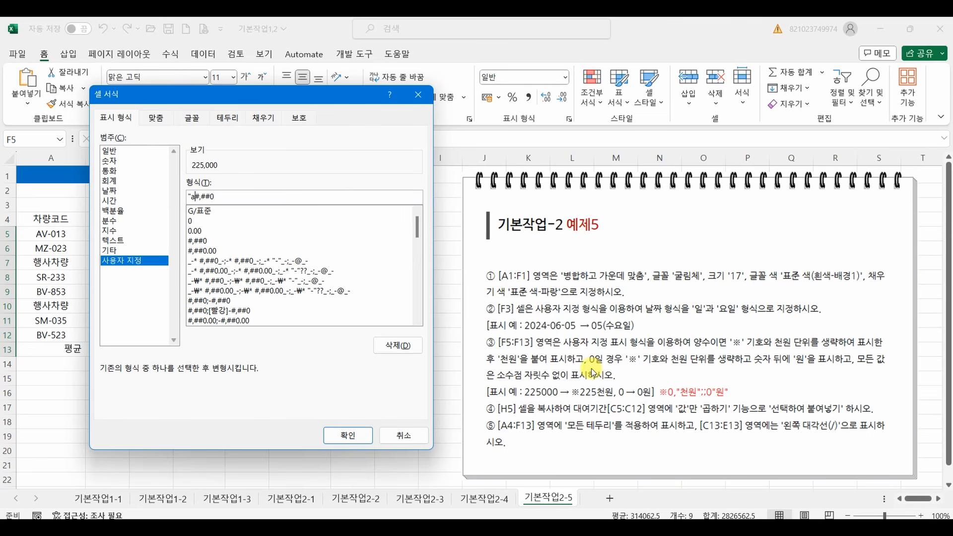
key(Hangul_Hanja)
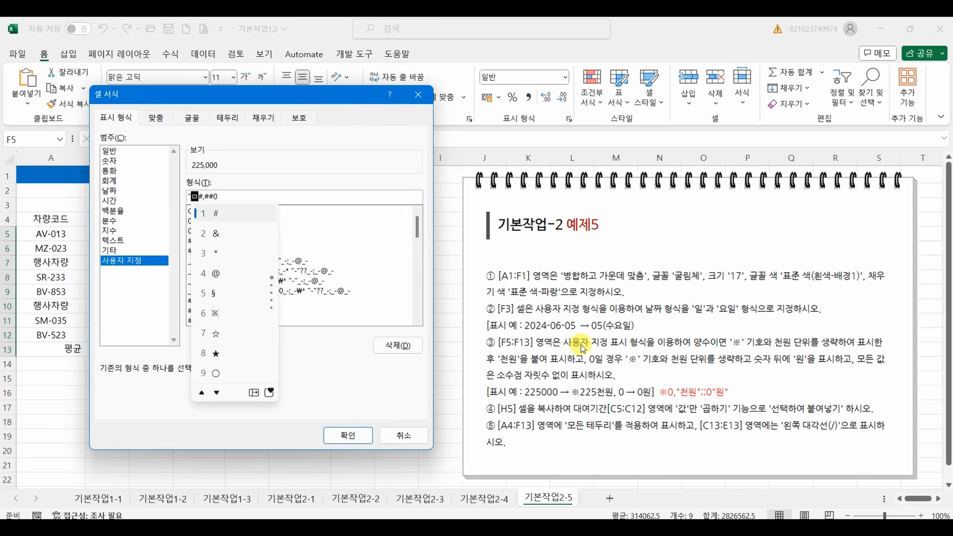
click(214, 313)
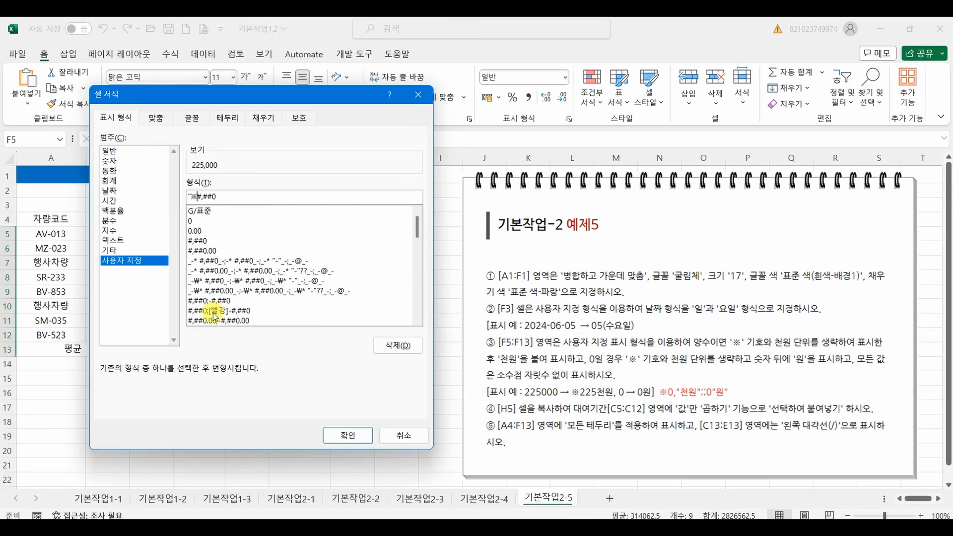
text(")
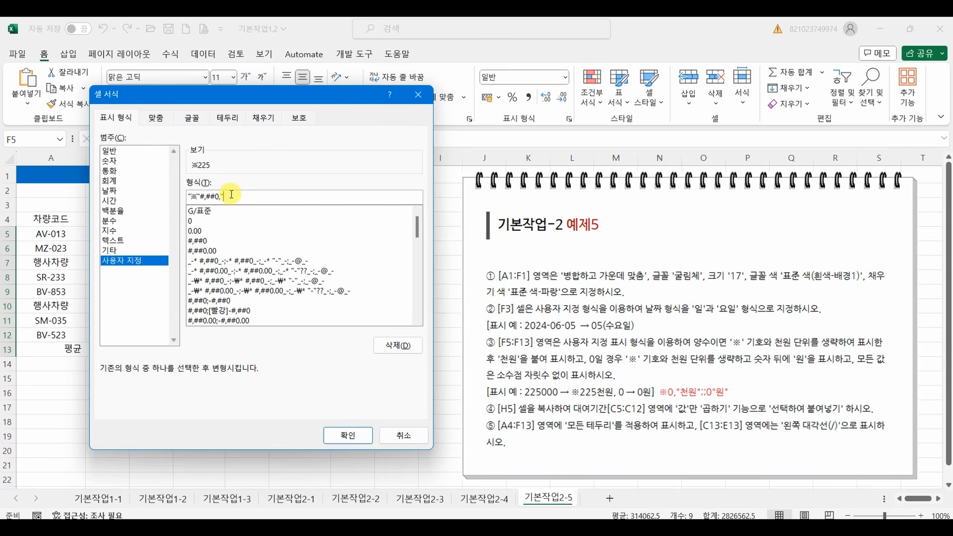
Complete the custom format as "※"#,##0,"천원";;0"원" and apply it to F5:F13.
text(ㄴ우)
text(";;0"원")
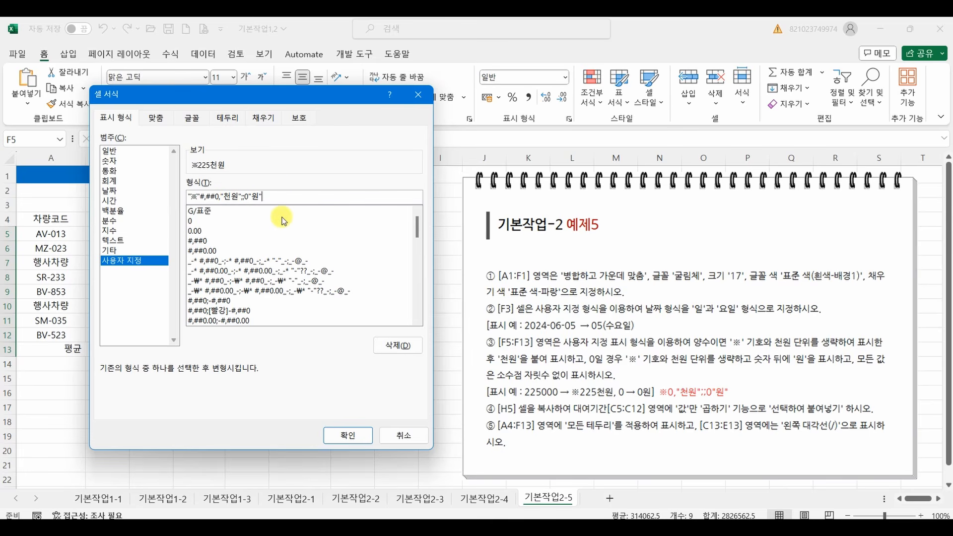
click(344, 435)
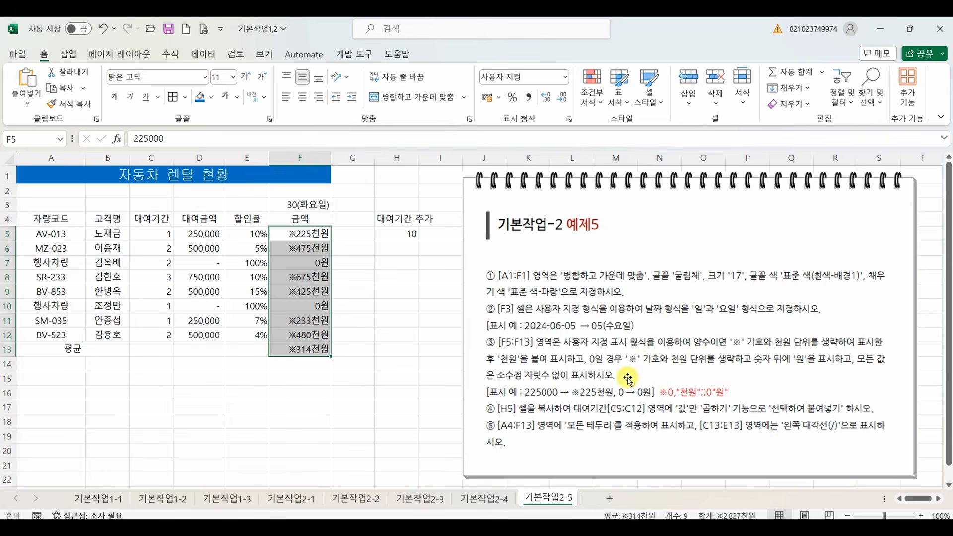
click(300, 383)
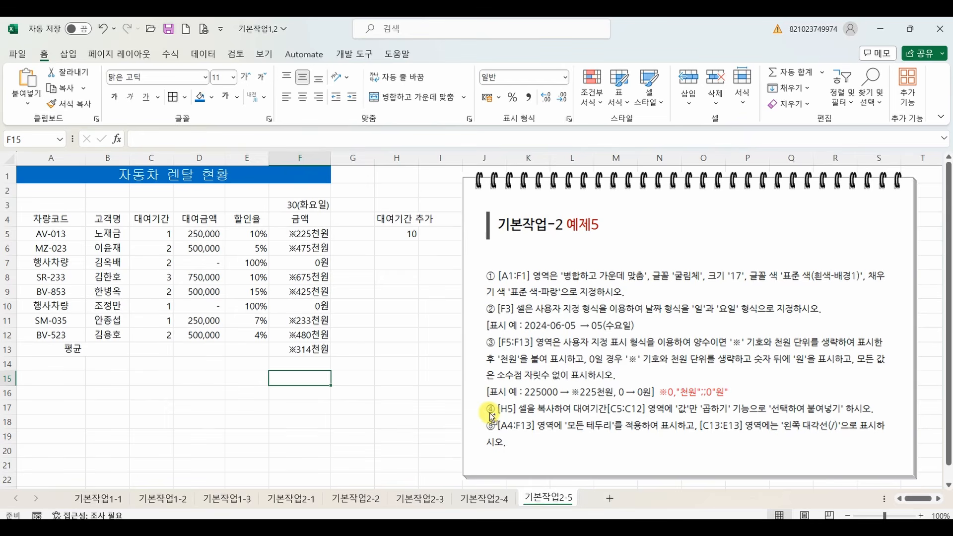
Mark instruction ④ with a red star, clear the annotation, and copy cell H5.
mouse_move(494, 392)
mouse_down()
mouse_move(491, 417)
mouse_move(472, 428)
mouse_move(496, 390)
mouse_up()
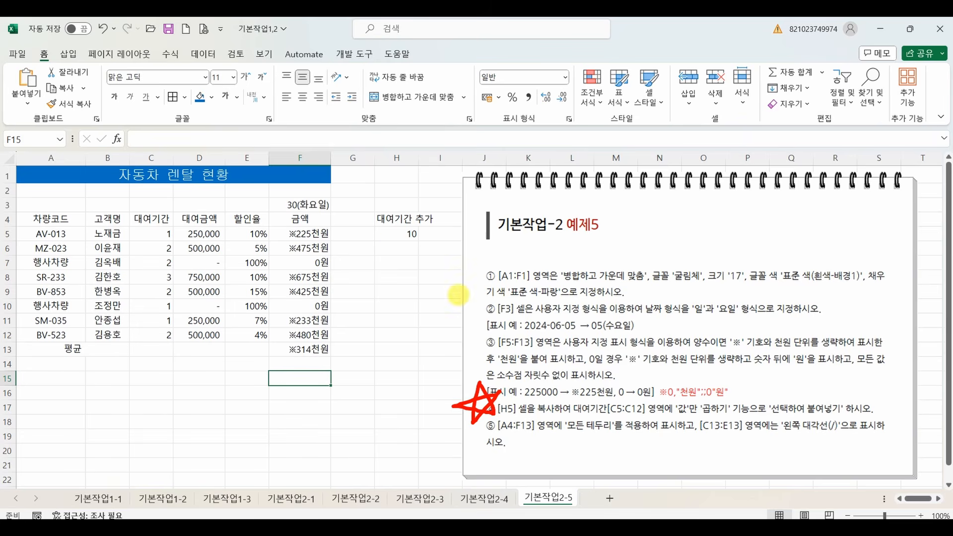
key(Escape)
click(396, 234)
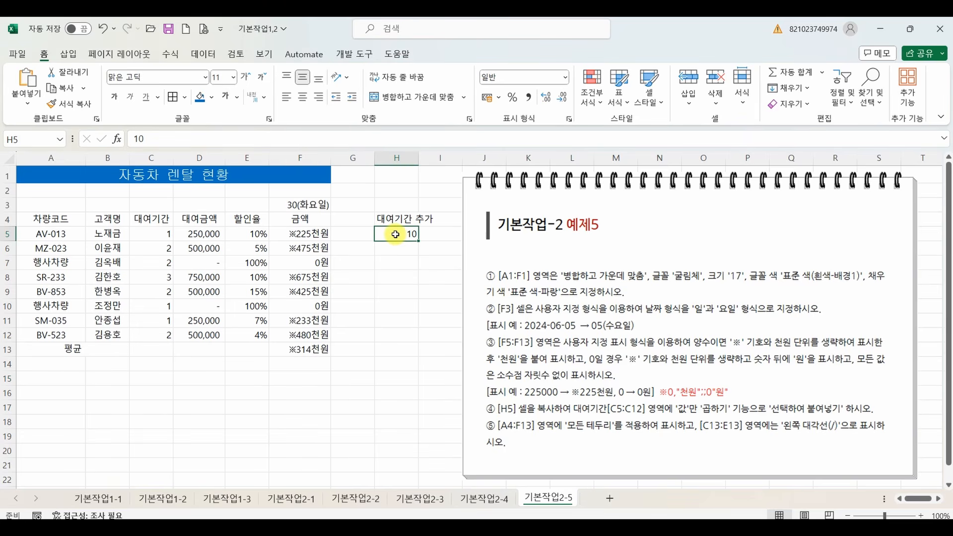
right_click(396, 235)
click(439, 152)
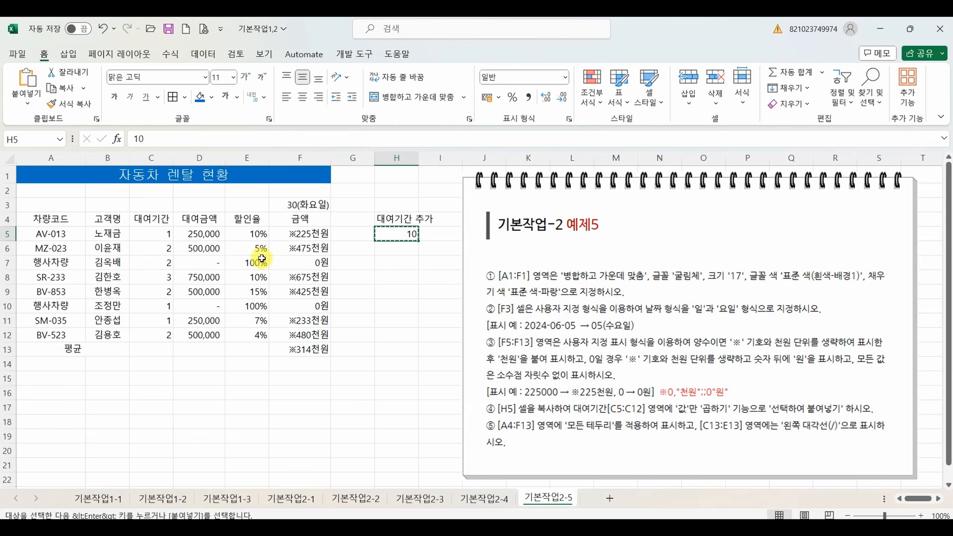
Paste the copied cell onto C5:C12 with Paste Special, using 값 (values) and the 곱하기 (multiply) operation, and end copy mode.
drag(155, 234, 154, 333)
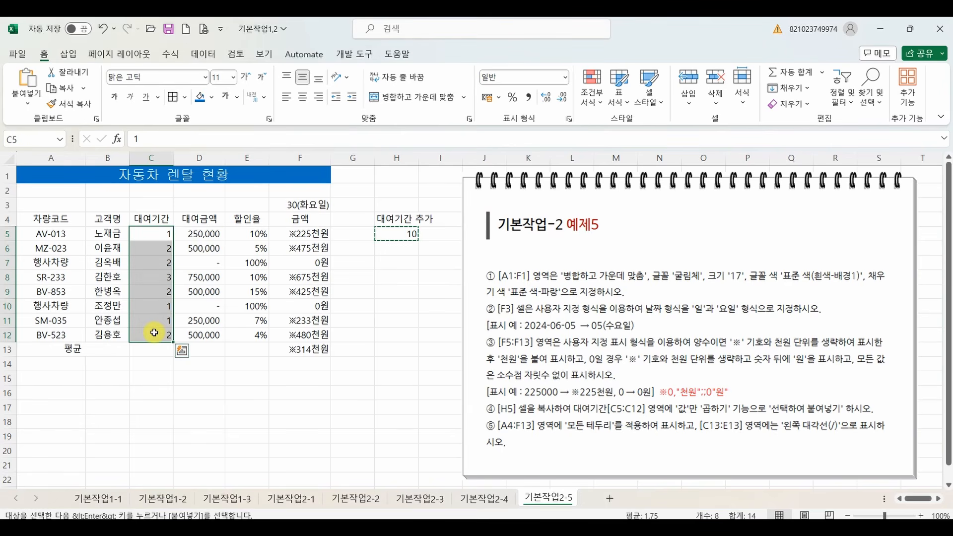
right_click(150, 290)
click(213, 216)
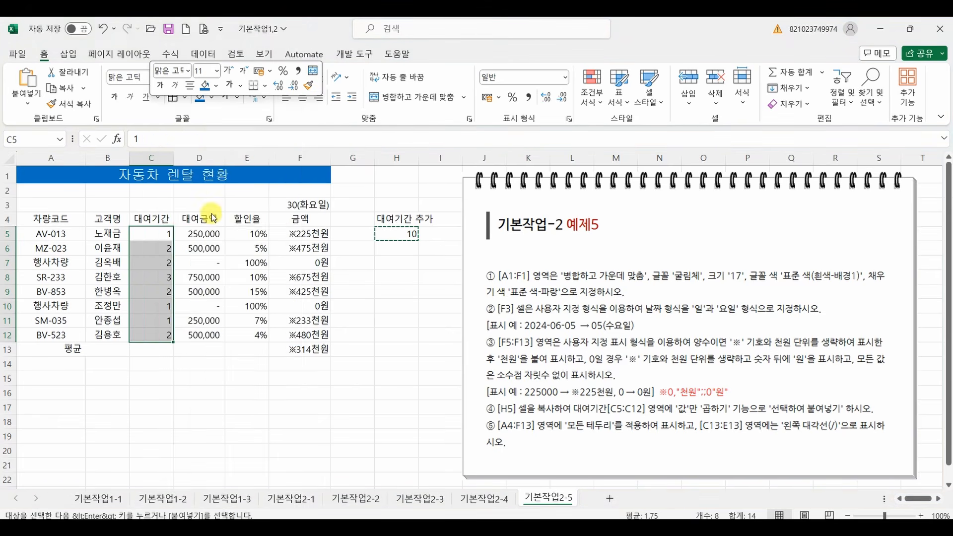
drag(219, 121, 302, 127)
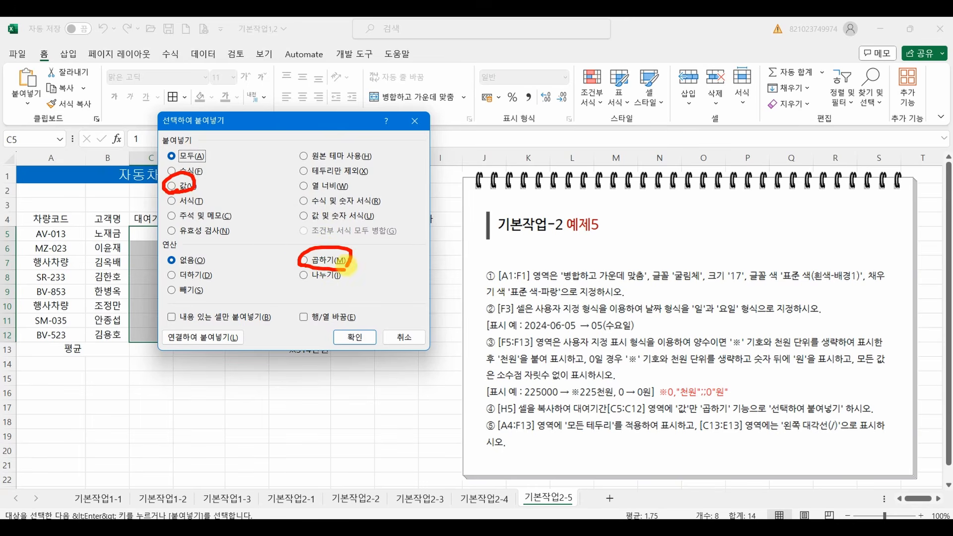
click(184, 187)
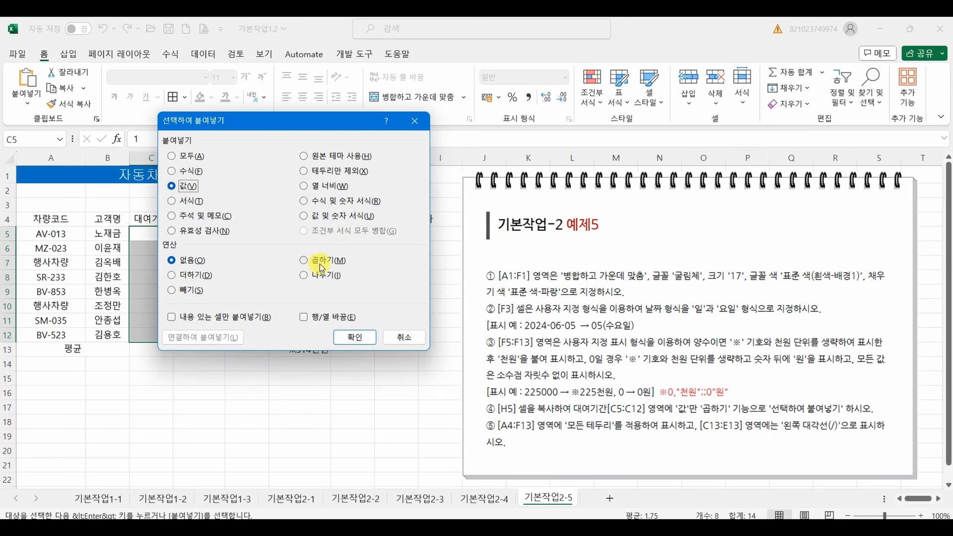
drag(286, 122, 558, 160)
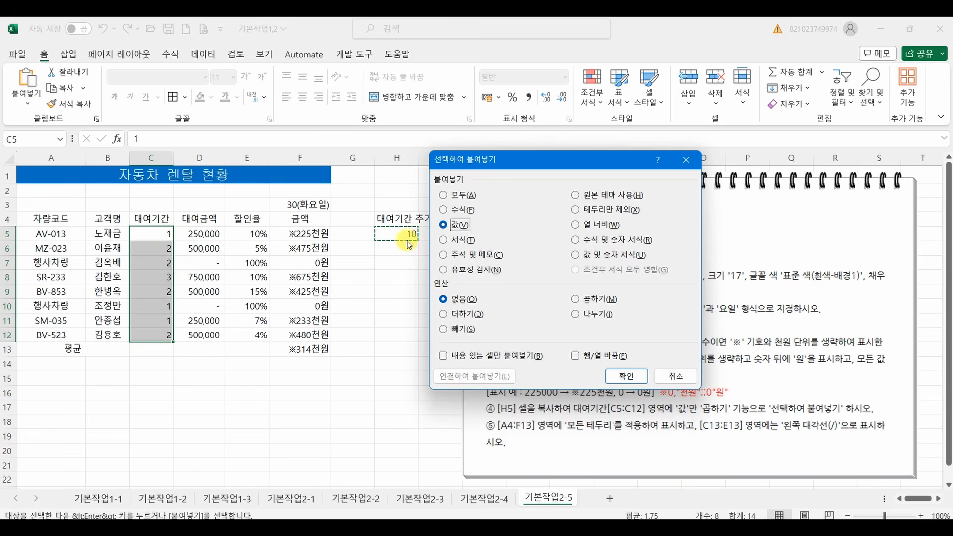
click(579, 300)
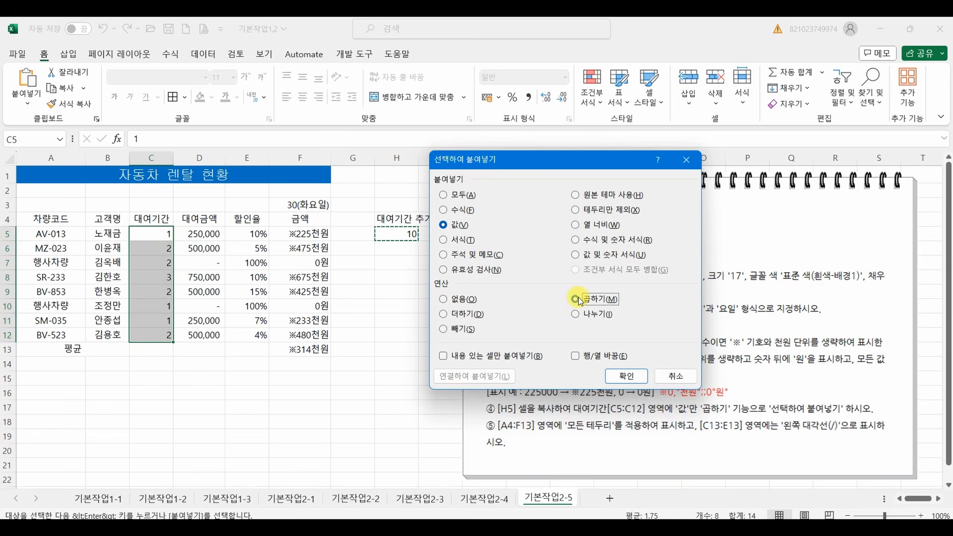
click(627, 376)
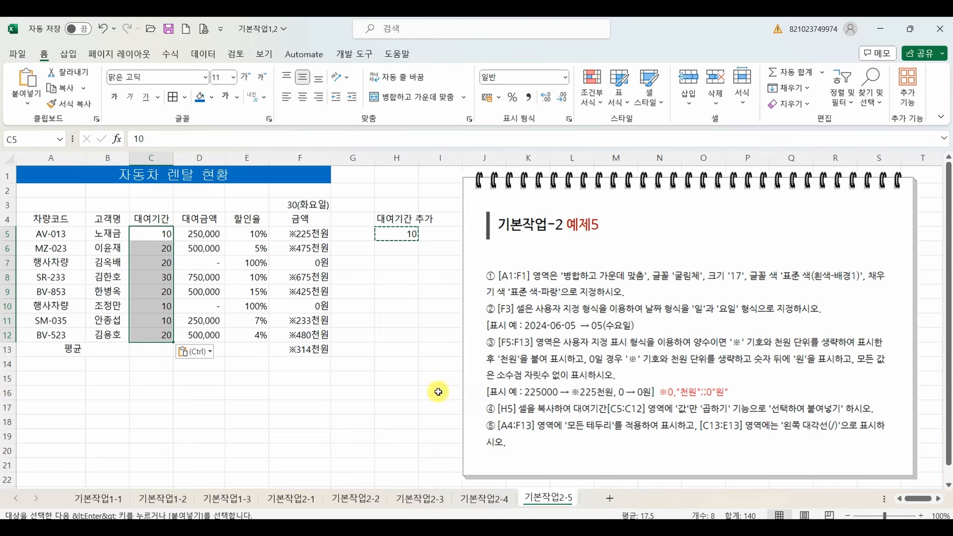
key(Escape)
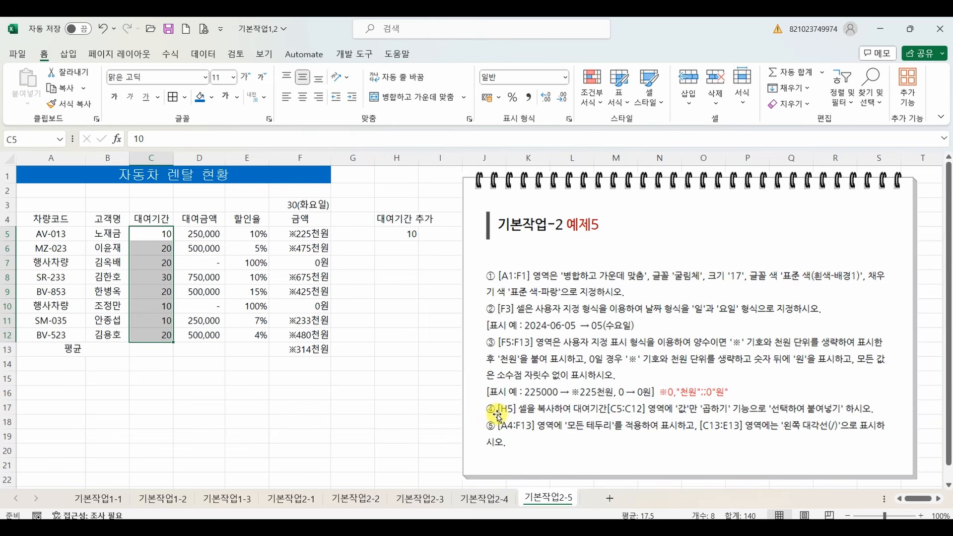
Apply 모든 테두리 (all borders) to the range A4:F13.
click(33, 219)
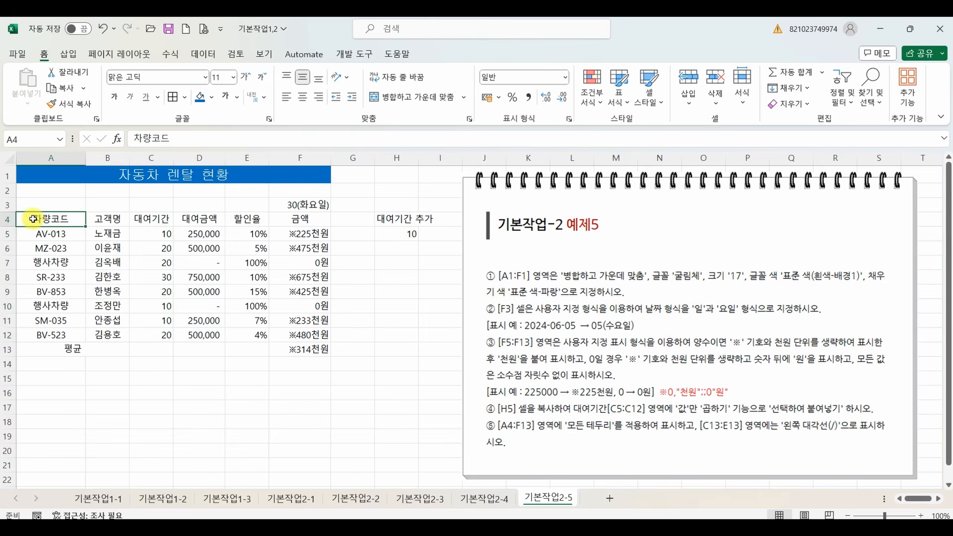
drag(33, 219, 294, 349)
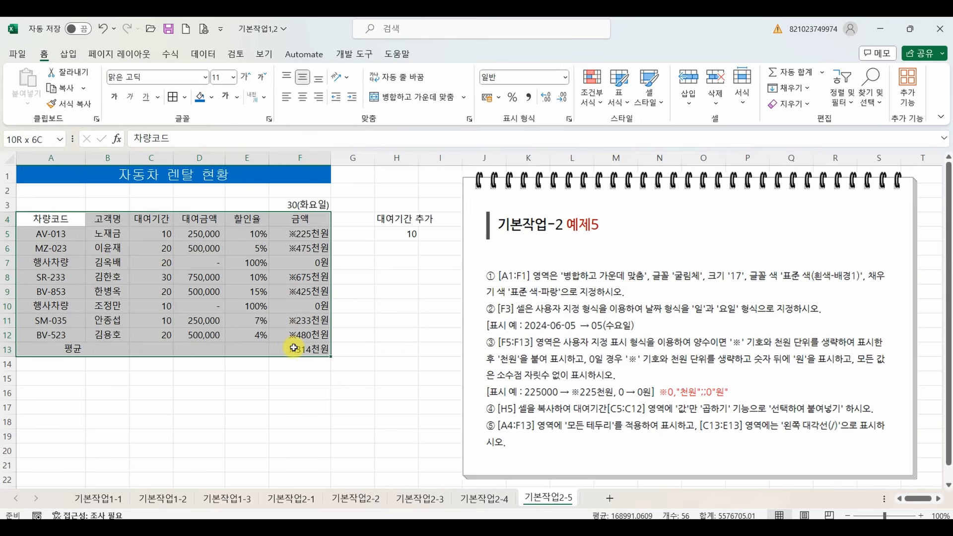
click(185, 97)
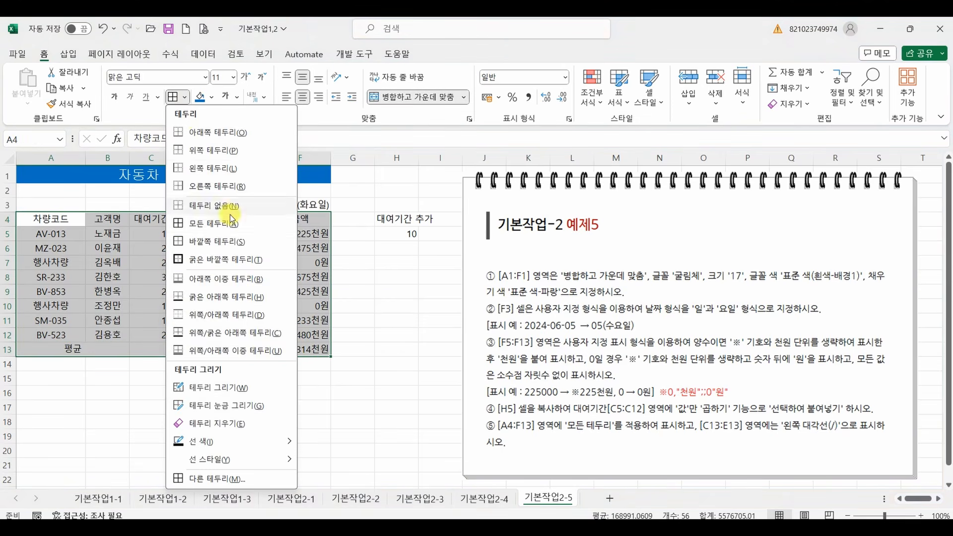
click(219, 222)
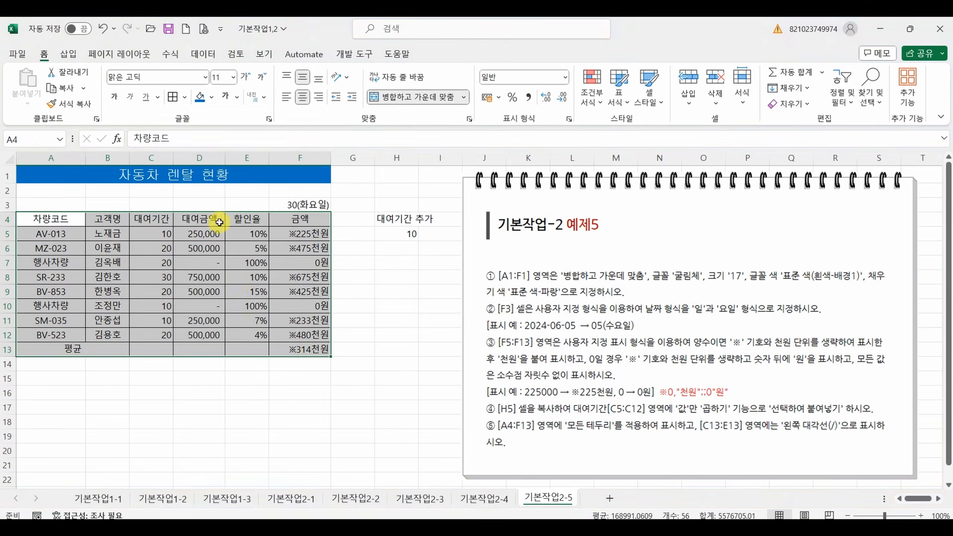
click(235, 315)
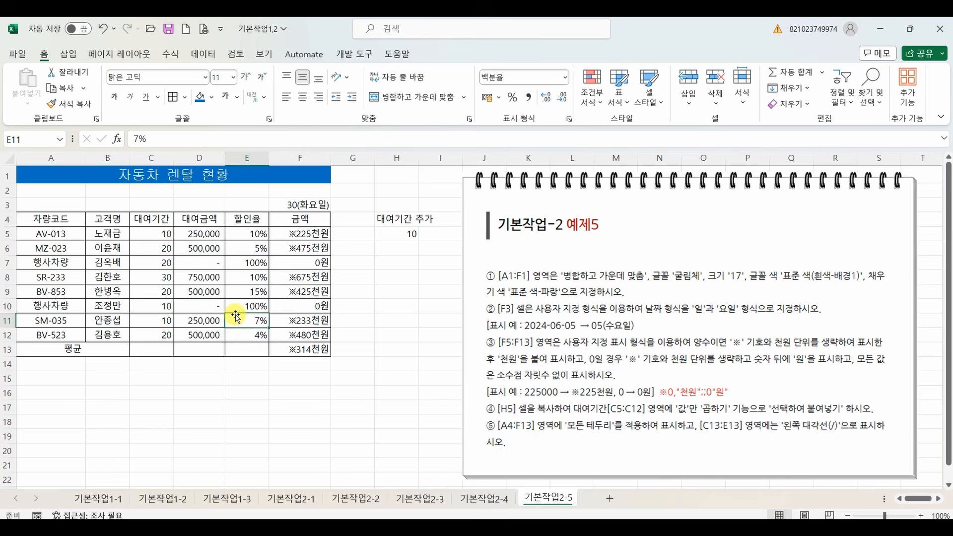
Add the left diagonal (/) border to the empty cells C13:E13.
click(158, 352)
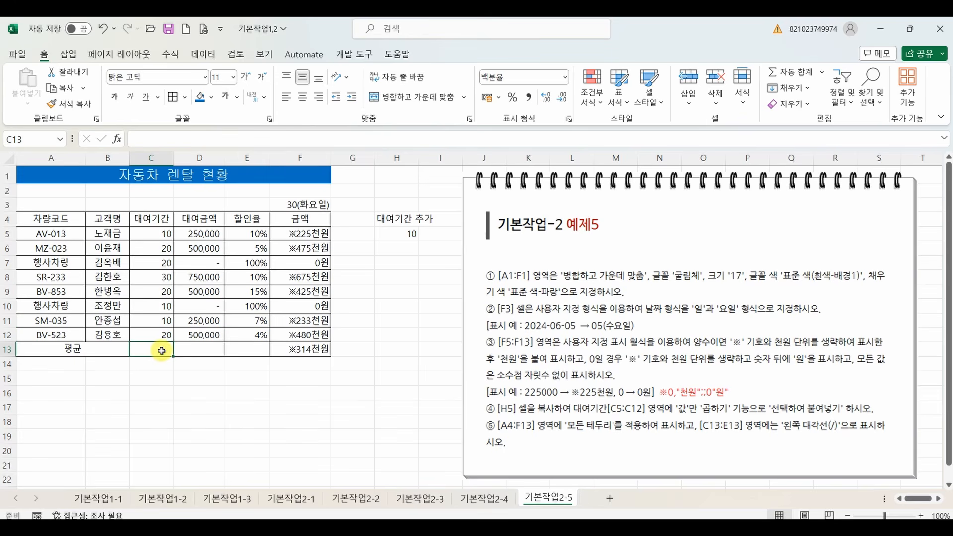
drag(161, 351, 241, 350)
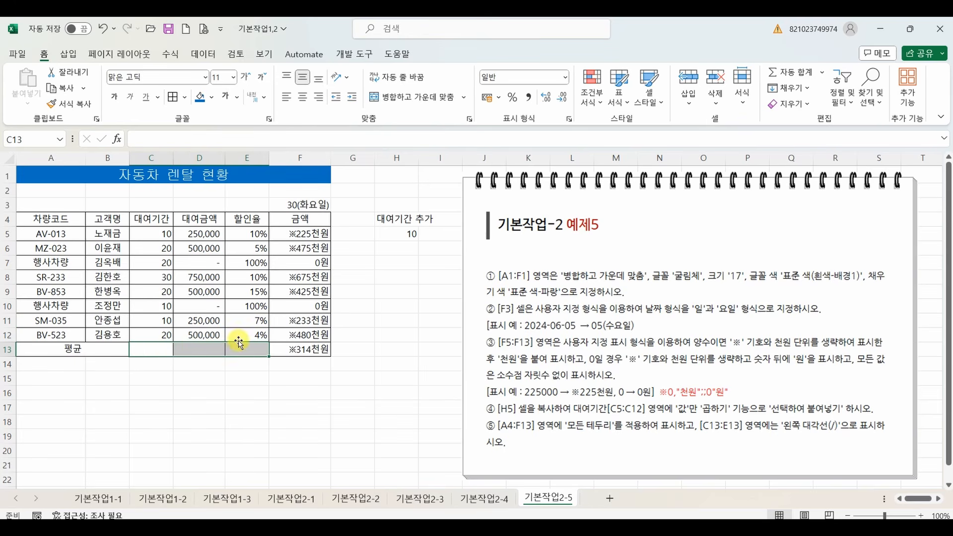
click(184, 96)
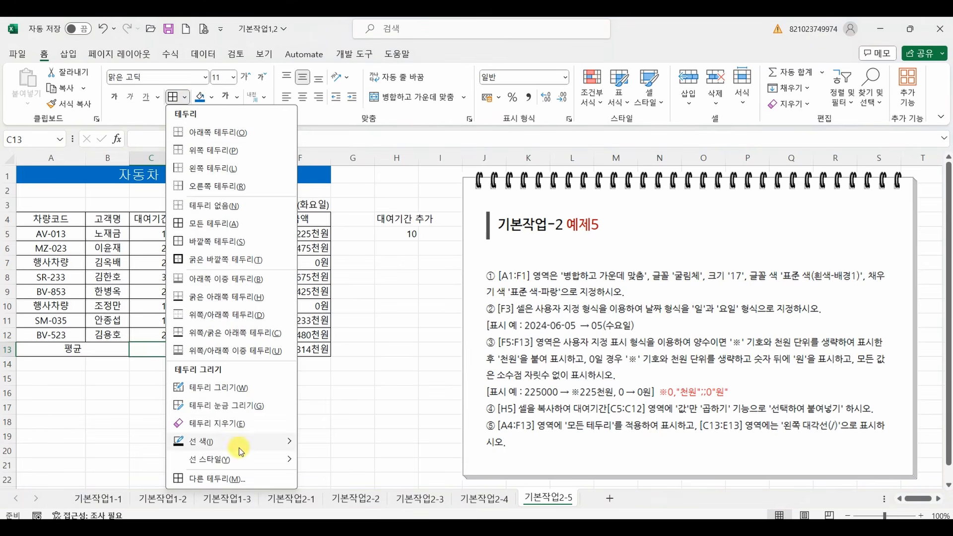
click(223, 479)
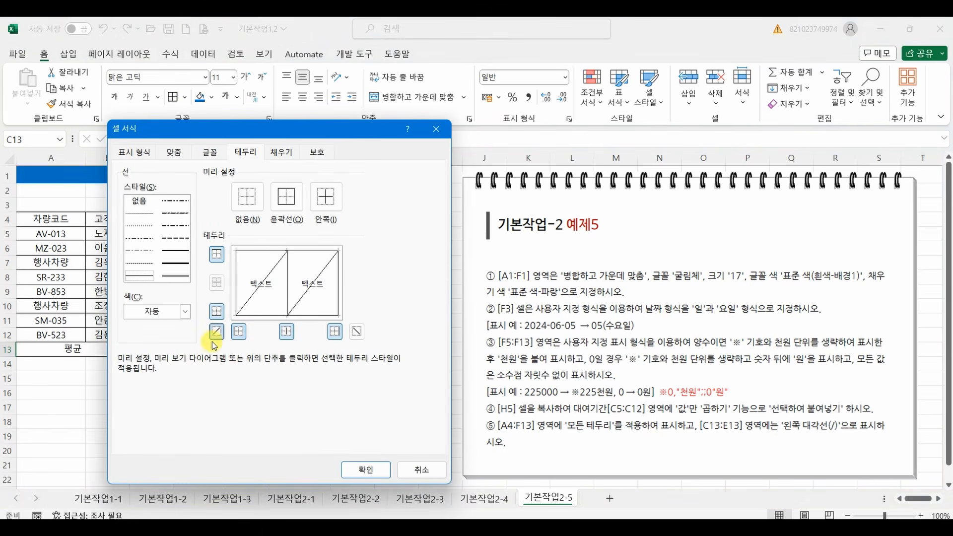
click(366, 469)
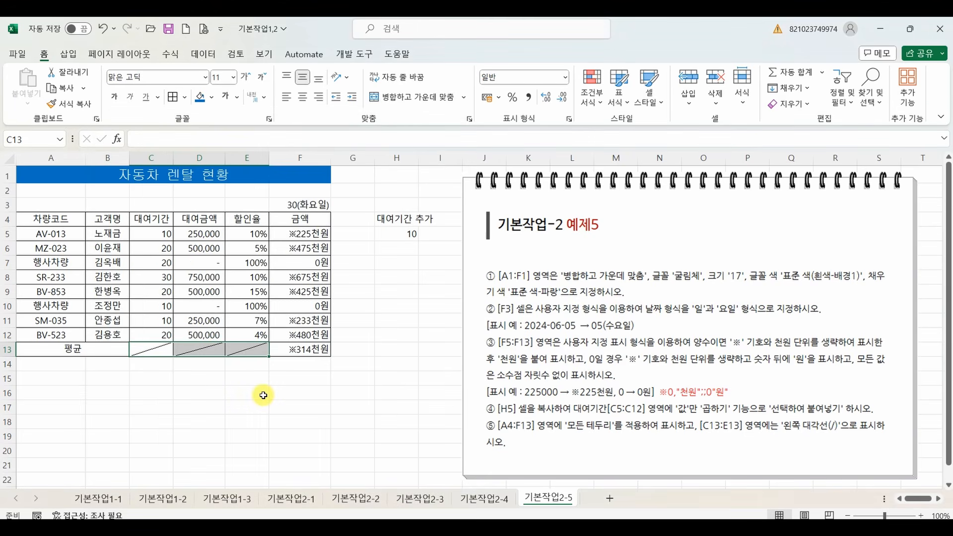
click(263, 395)
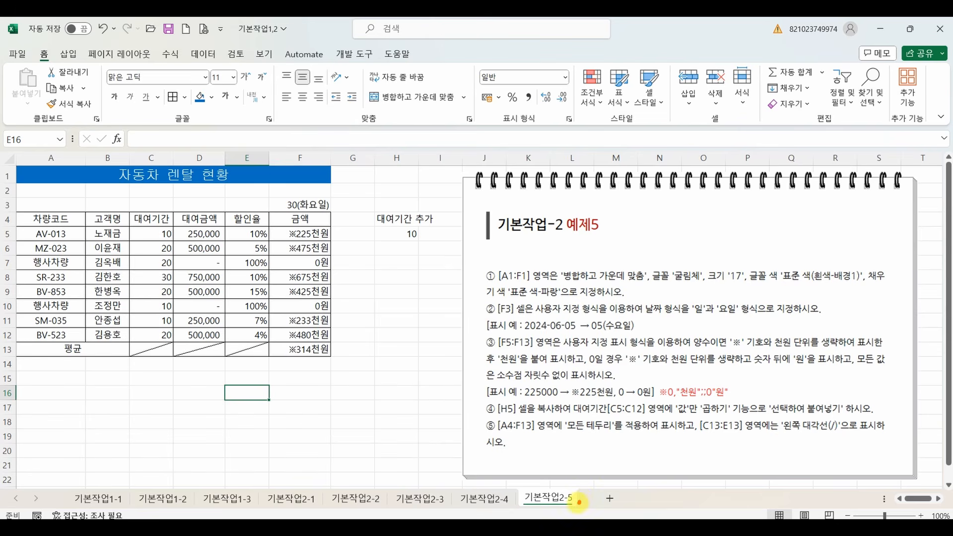
Circle the sheet name's 2-5 and the 예제5 heading in red, and draw stars beside instructions ③ and ④.
mouse_move(579, 503)
mouse_down()
mouse_move(551, 494)
mouse_move(578, 504)
mouse_up()
mouse_move(593, 241)
mouse_down()
mouse_move(571, 234)
mouse_move(597, 237)
mouse_up()
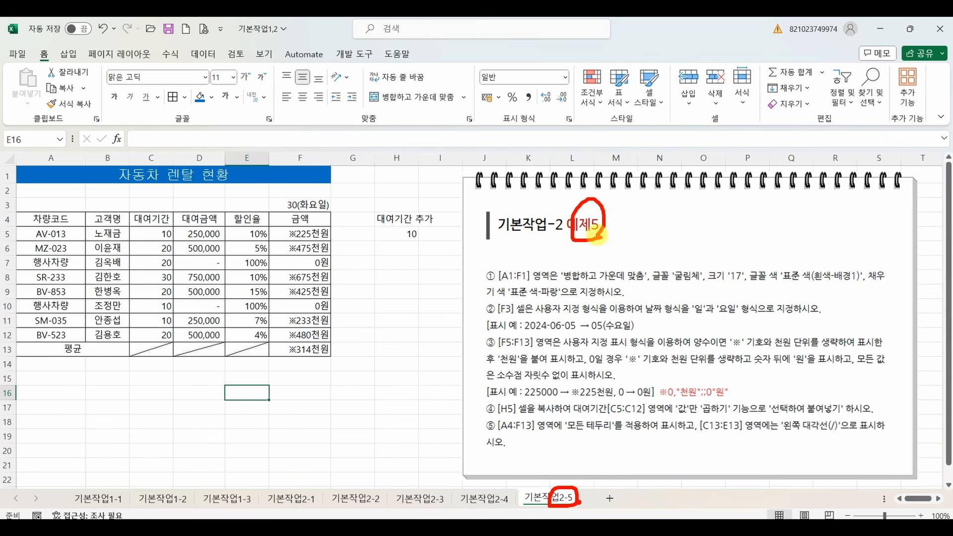
mouse_move(503, 334)
mouse_down()
mouse_move(477, 336)
mouse_move(511, 333)
mouse_up()
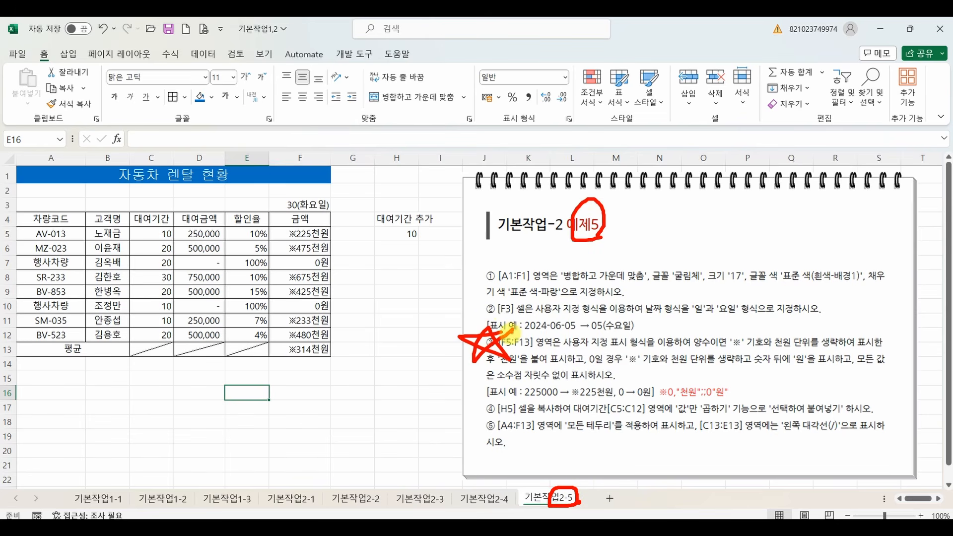
mouse_move(496, 385)
mouse_down()
mouse_move(477, 422)
mouse_move(511, 387)
mouse_move(496, 394)
mouse_up()
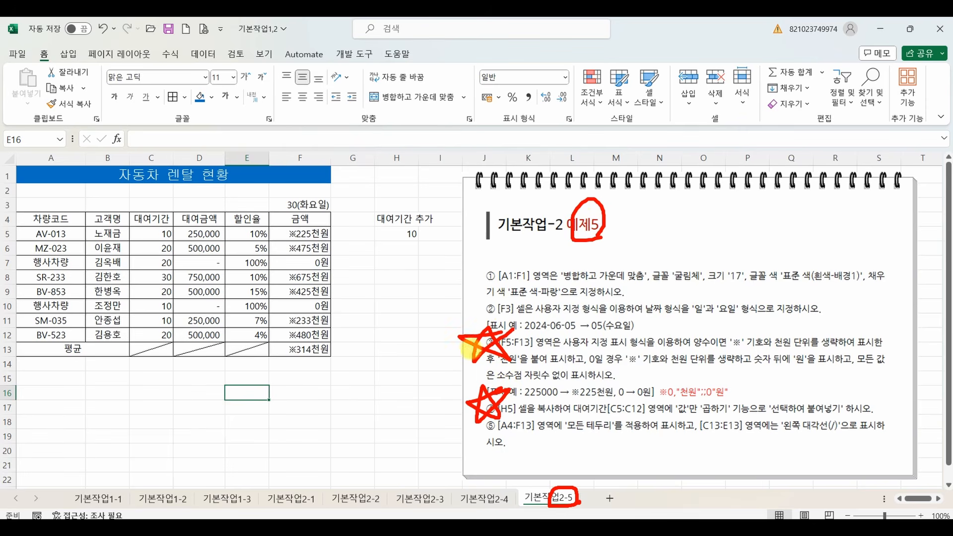
Draw red check marks above the sheet names 기본작업2-1 through 기본작업2-5.
drag(296, 503, 327, 461)
mouse_move(351, 478)
mouse_down()
mouse_move(359, 492)
mouse_move(387, 463)
mouse_up()
mouse_move(405, 474)
mouse_down()
mouse_move(416, 491)
mouse_move(449, 454)
mouse_up()
mouse_move(475, 466)
mouse_down()
mouse_move(482, 489)
mouse_move(519, 454)
mouse_move(588, 438)
mouse_up()
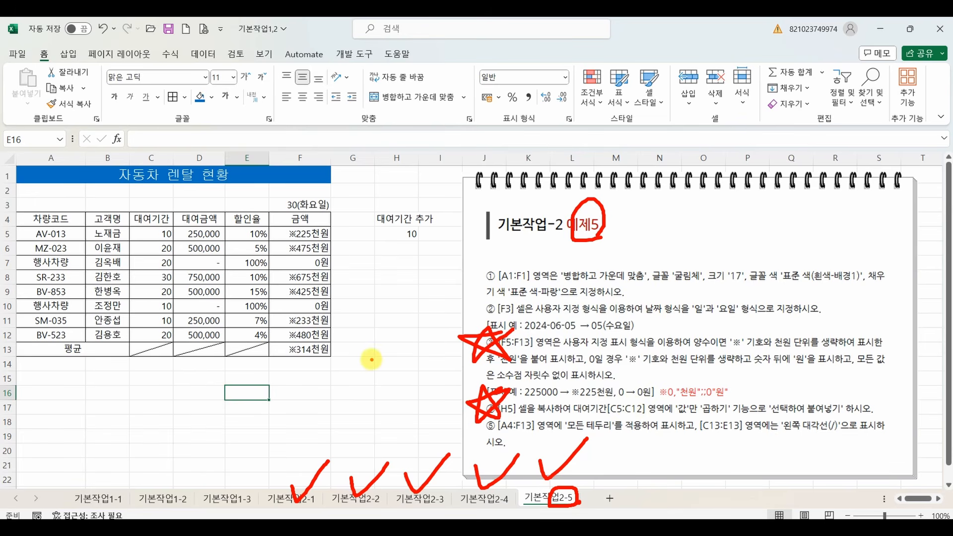
Clear the drawn marks, switch to the 기본작업2요약 sheet of the 강의자료(메인) workbook, and select cell N11.
key(Escape)
mouse_move(540, 528)
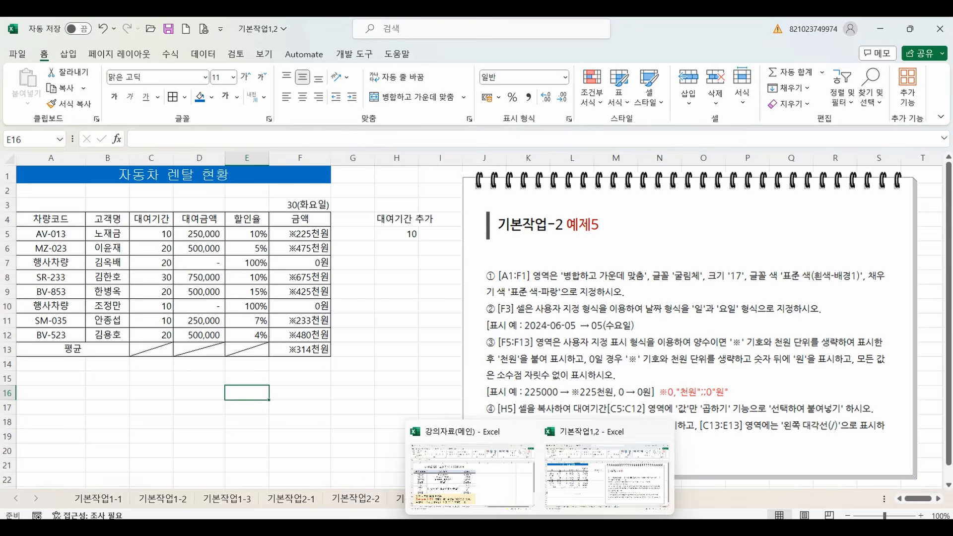
click(512, 505)
click(408, 496)
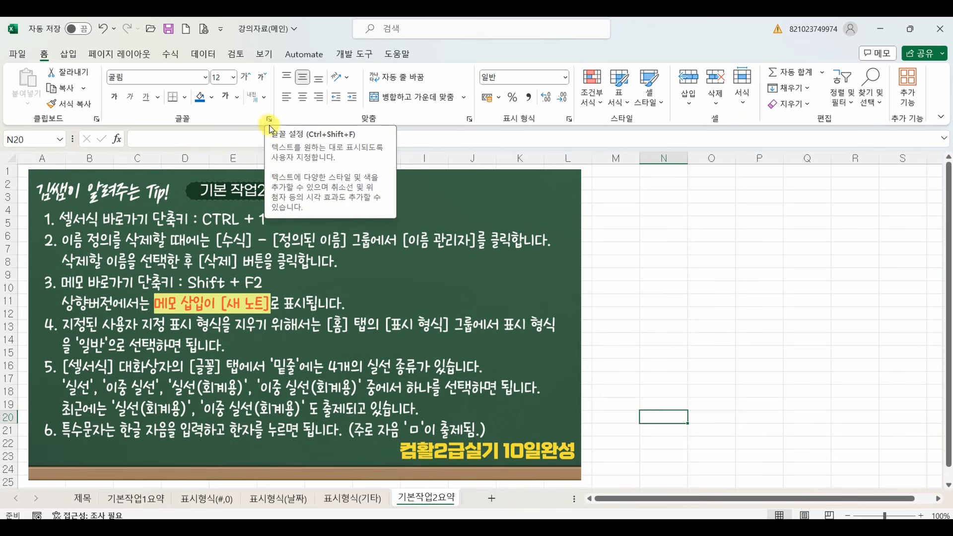
click(664, 300)
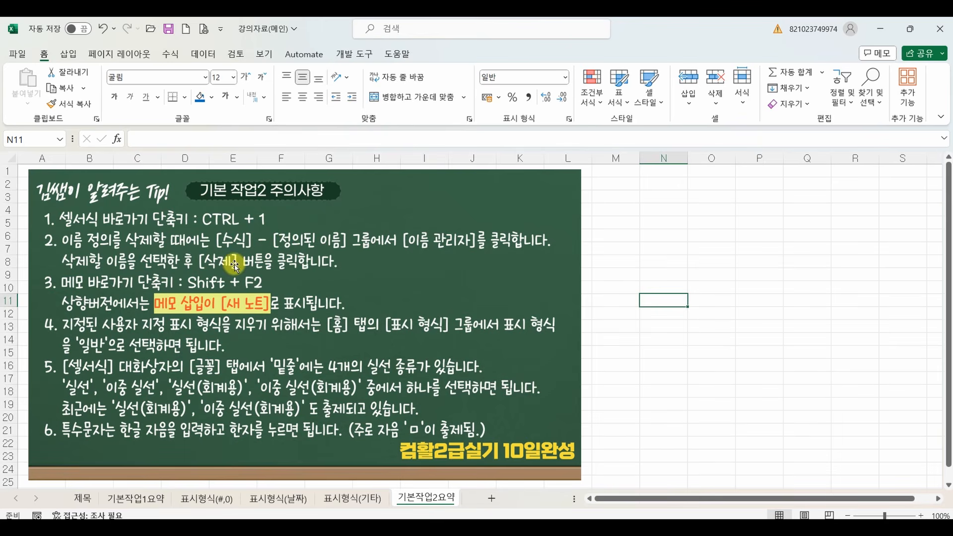
Box tip 2's path to 이름 관리자 in red, star tip 3 and underline its Shift + F2, clearing the marks at the end.
mouse_move(205, 224)
mouse_down()
mouse_move(416, 258)
mouse_move(498, 256)
mouse_up()
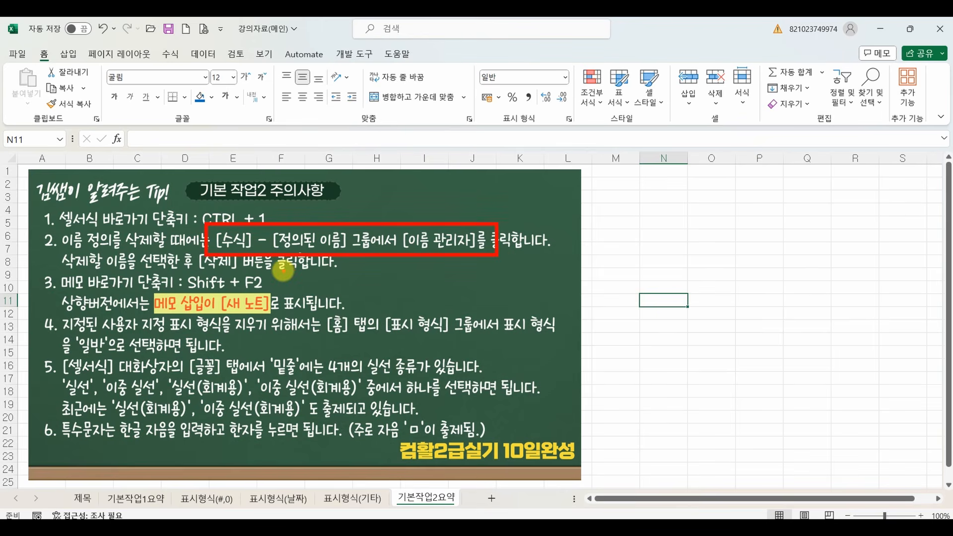
mouse_move(60, 270)
mouse_down()
mouse_move(42, 286)
mouse_move(46, 298)
mouse_up()
drag(192, 292, 254, 284)
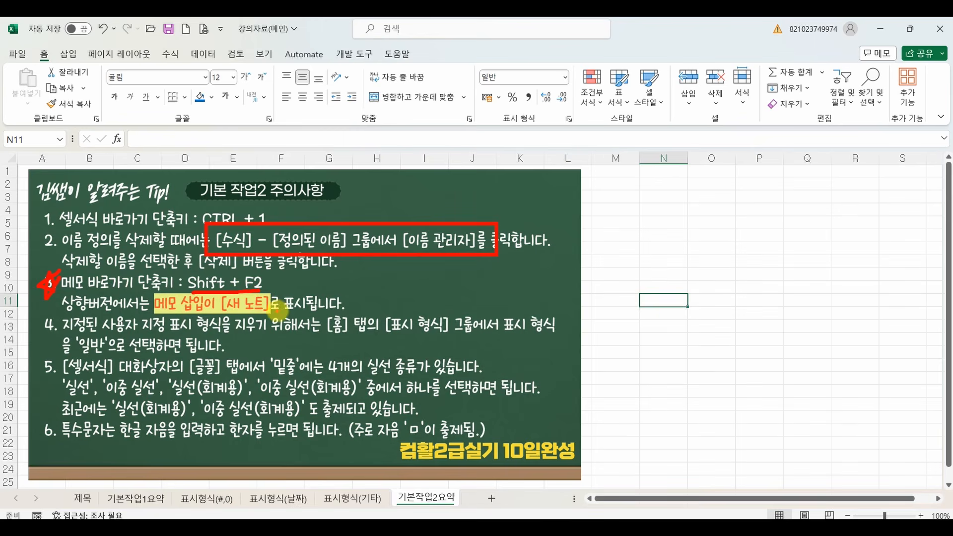
key(Escape)
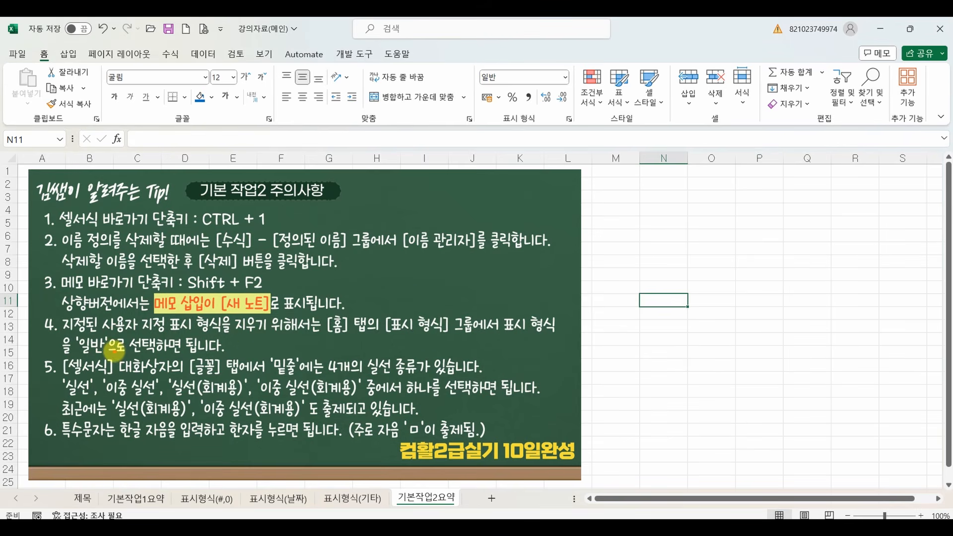
mouse_move(113, 351)
mouse_down()
mouse_move(62, 328)
mouse_move(128, 346)
mouse_up()
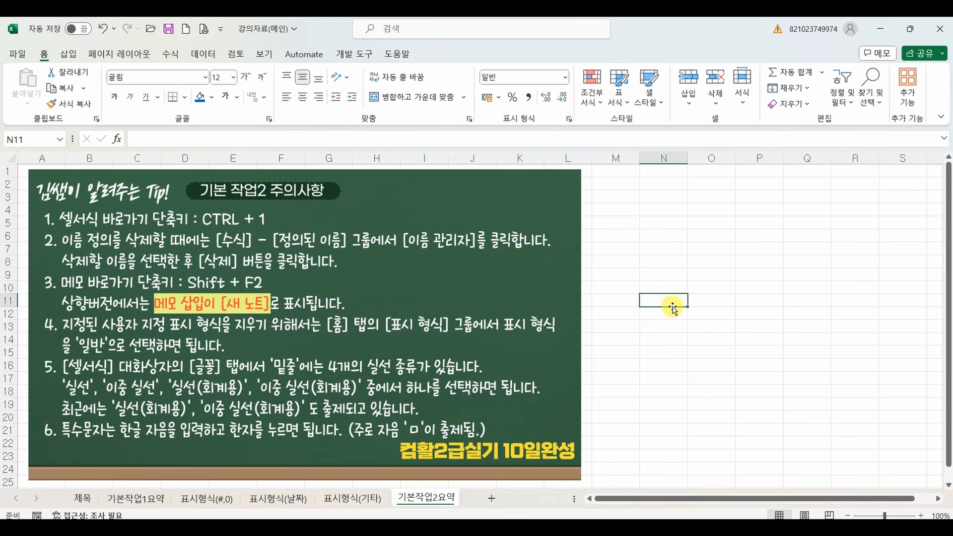
Enter 1000 in cell N11.
text(10)
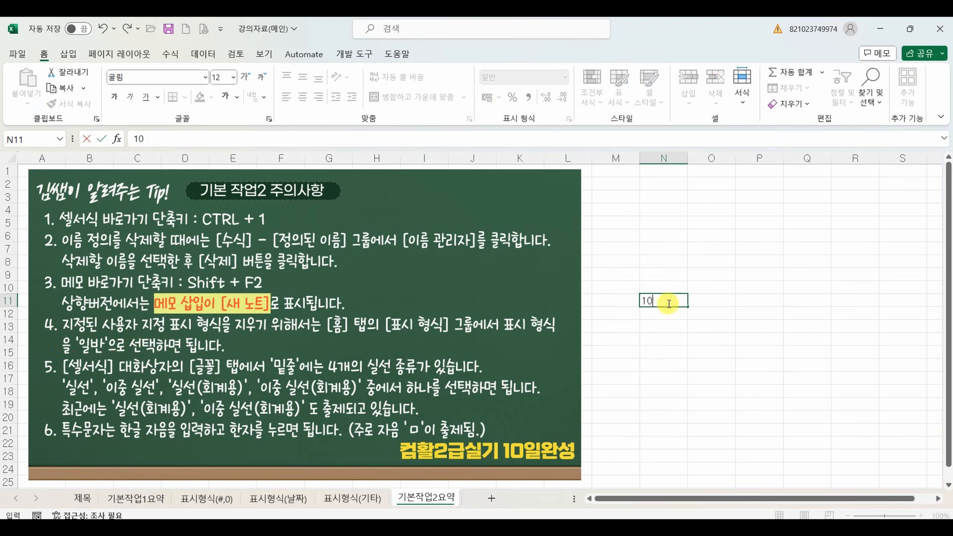
text(00)
click(669, 303)
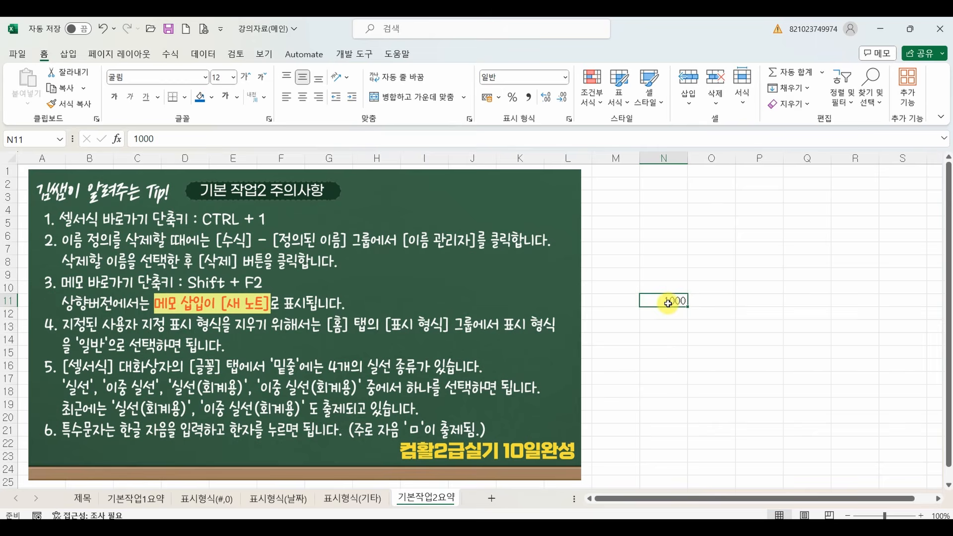
Apply the custom number format #,##0"원" to cell N11.
right_click(668, 304)
click(688, 435)
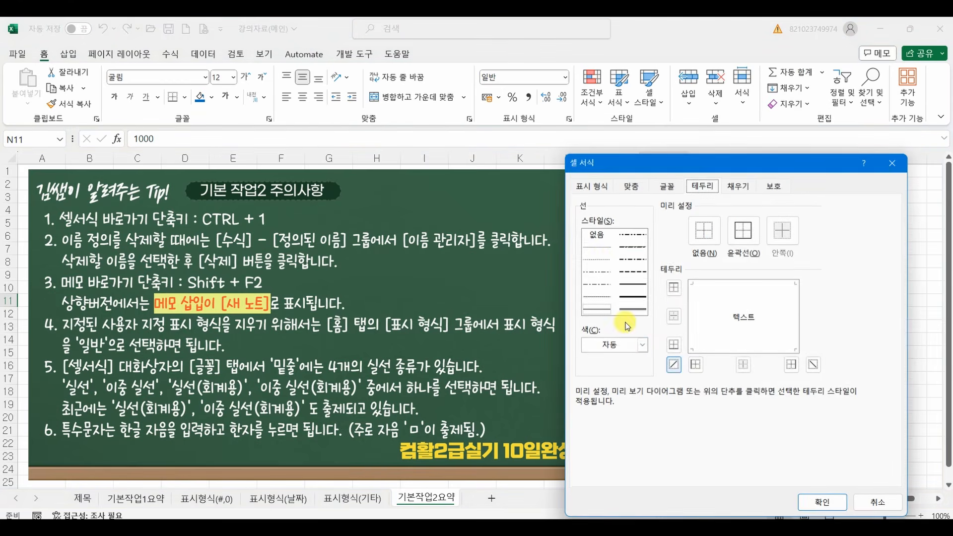
click(592, 186)
click(638, 330)
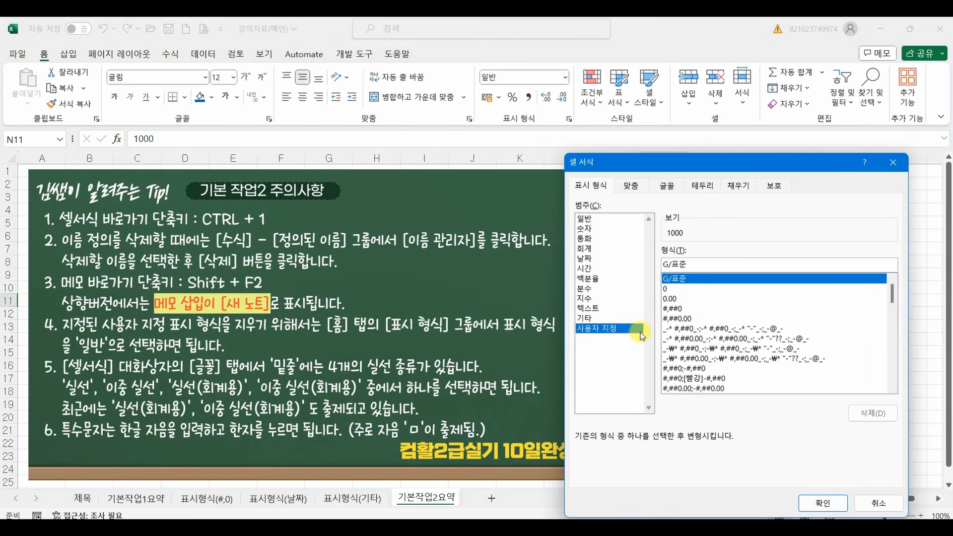
click(676, 308)
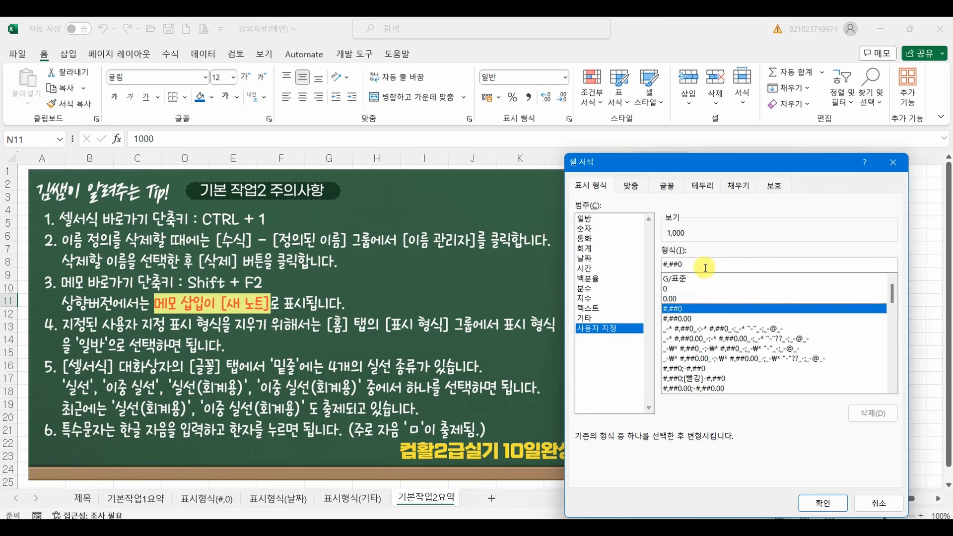
click(705, 268)
text("원)
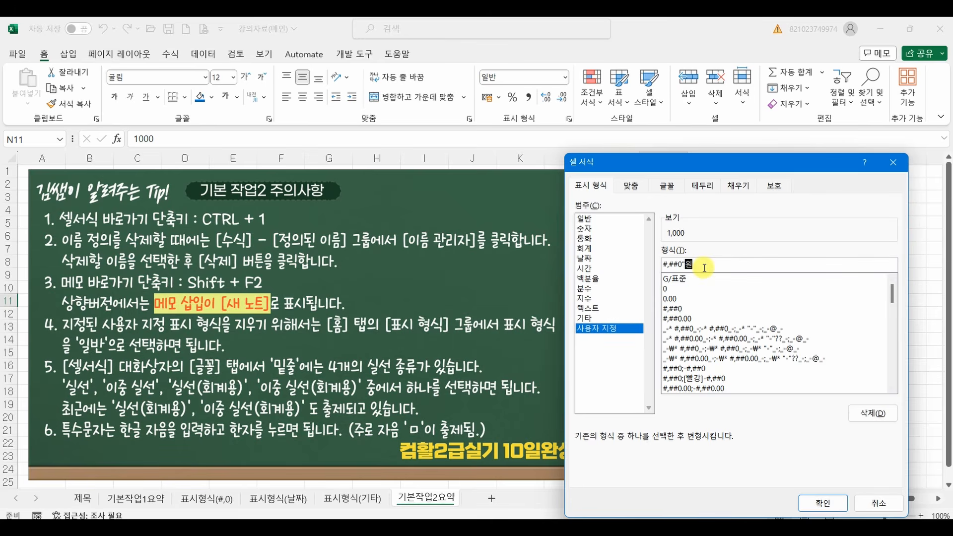
click(822, 503)
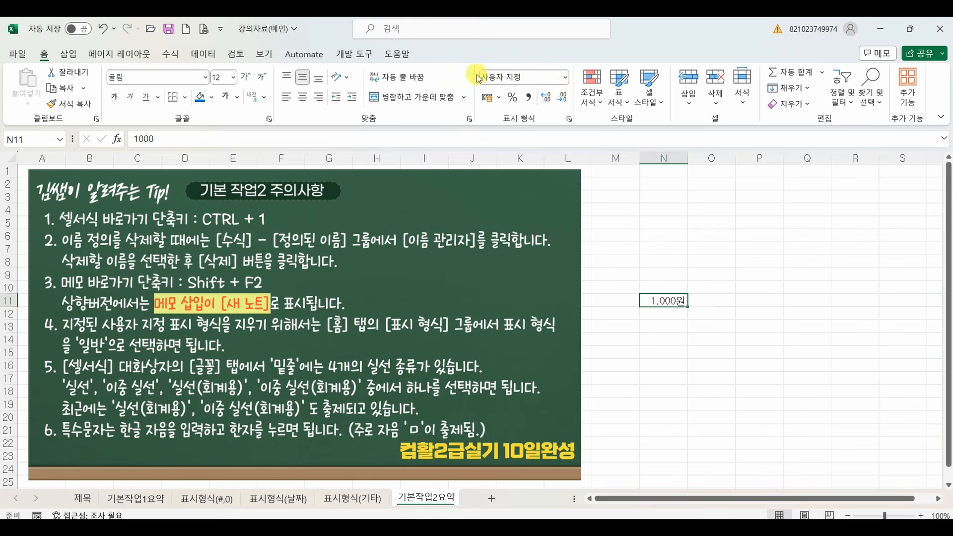
Reset the number format of cell N11 to 일반.
click(567, 78)
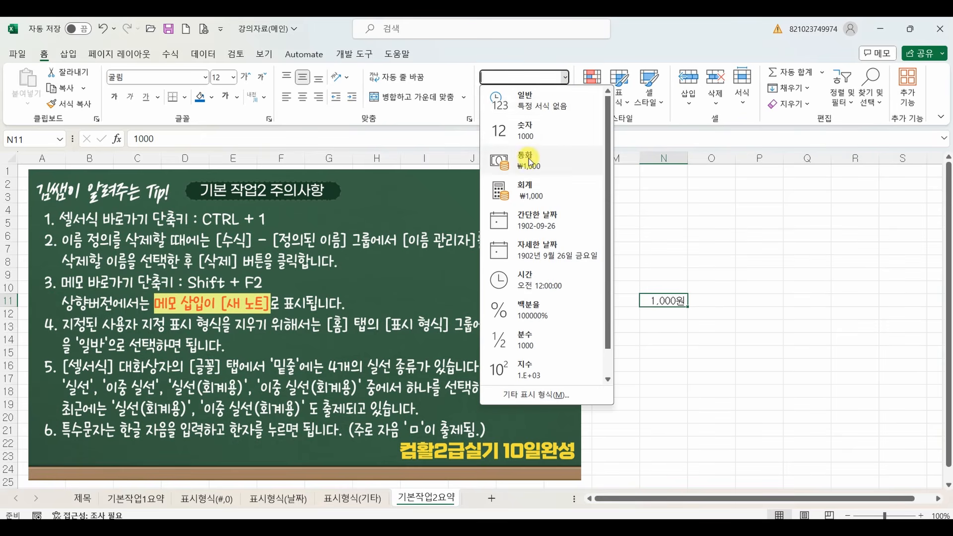
click(538, 110)
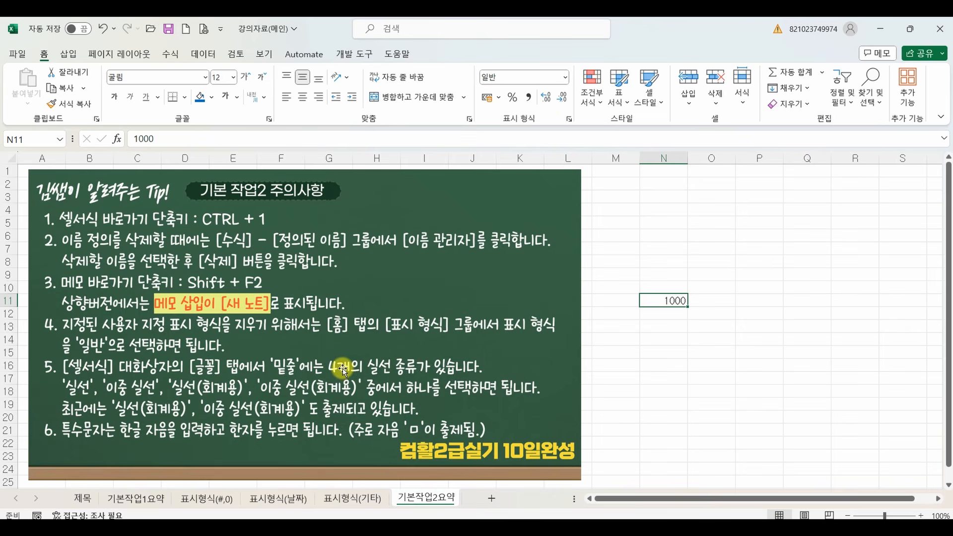
Box tip 5 in red, underline its '밑줄'에는 4개의 phrase, star its last line, and clear the marks before pointing out tip 6's ㅁ.
drag(45, 352, 552, 423)
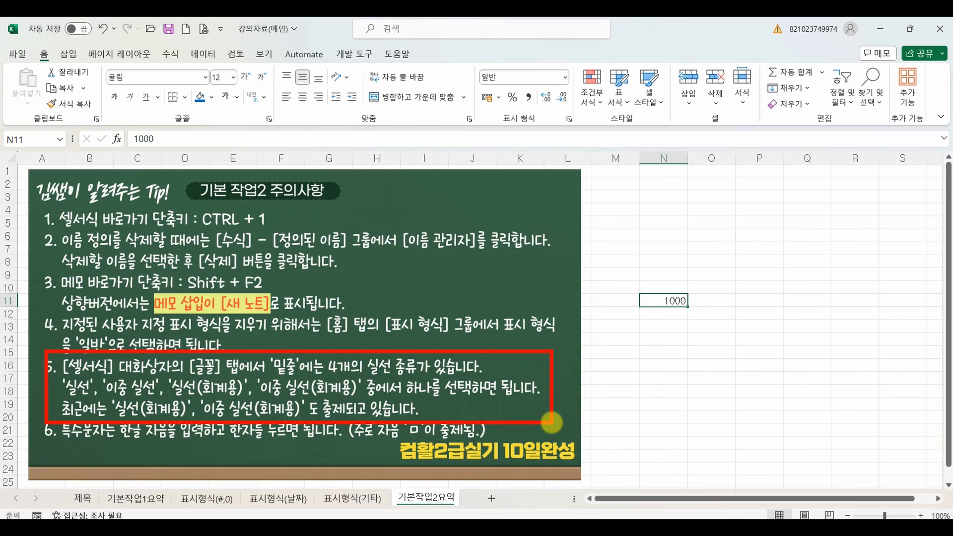
drag(288, 371, 363, 370)
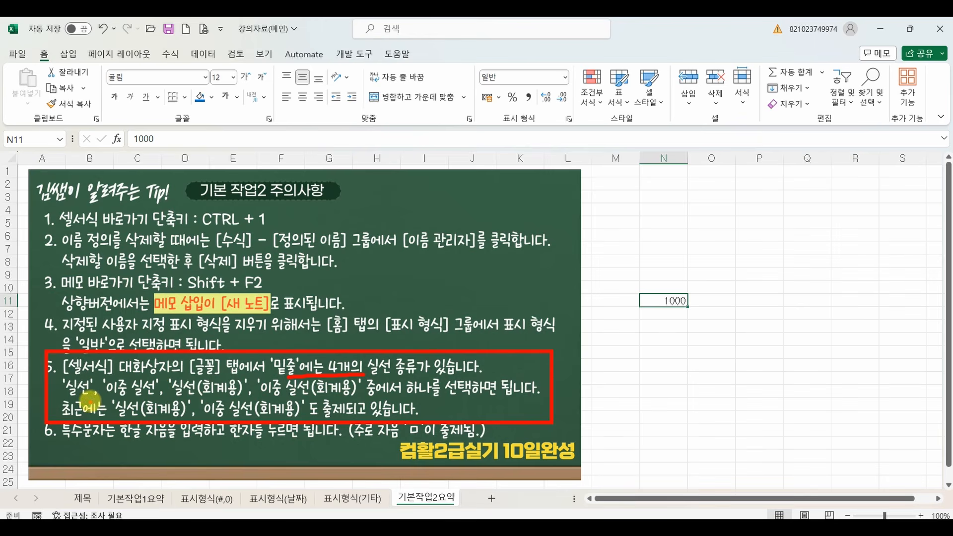
mouse_move(91, 400)
mouse_down()
mouse_move(65, 407)
mouse_move(79, 385)
mouse_move(104, 401)
mouse_up()
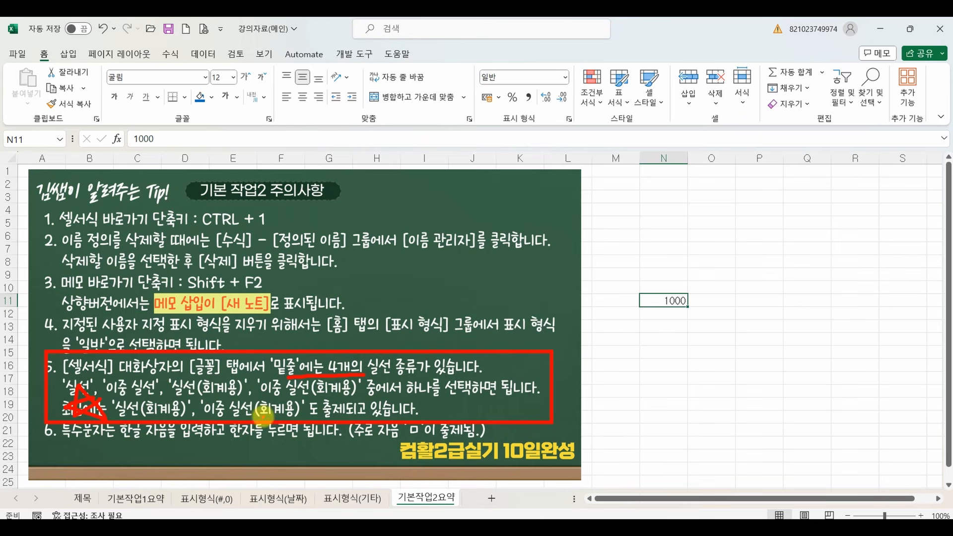
key(Escape)
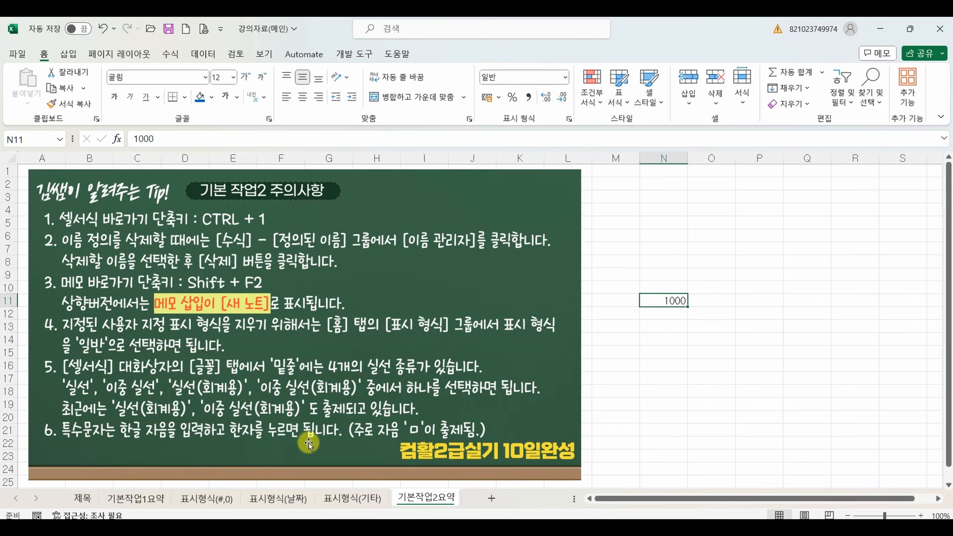
mouse_move(429, 436)
mouse_down()
mouse_move(395, 431)
mouse_move(435, 433)
mouse_up()
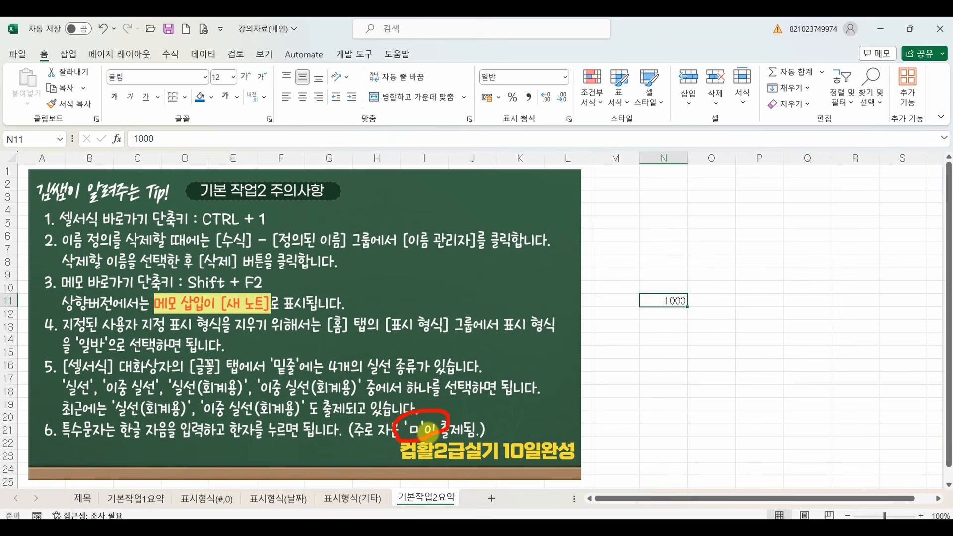
Return to the 제목 title sheet and select the empty cell N17.
click(669, 401)
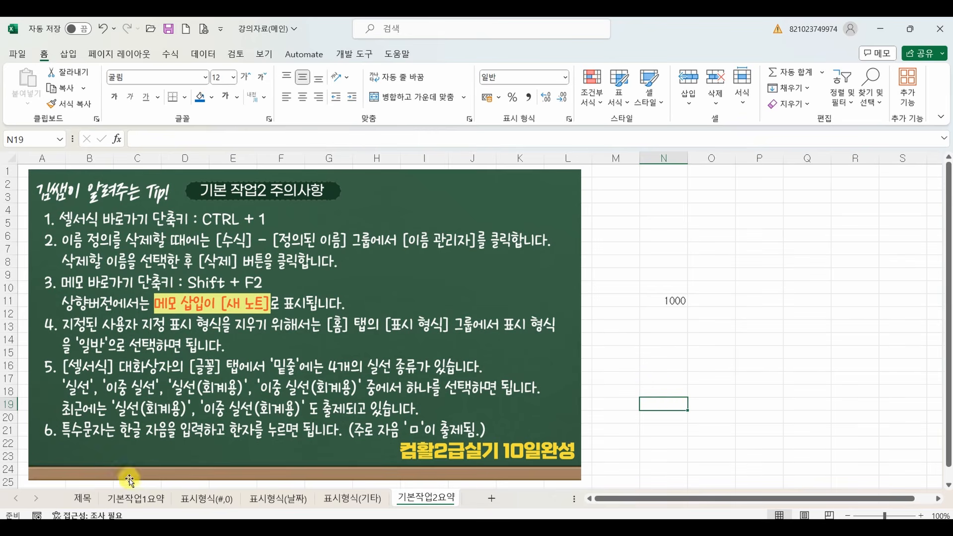
click(80, 499)
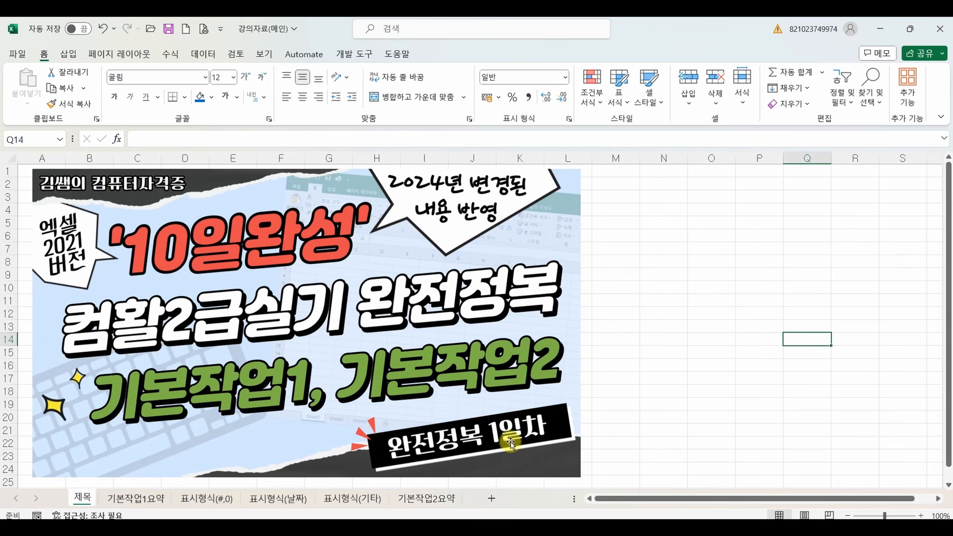
click(651, 374)
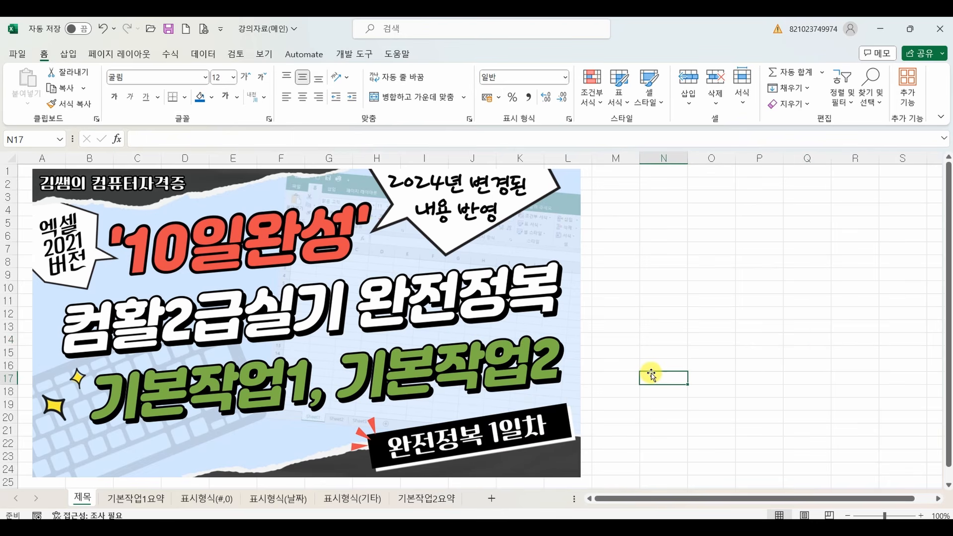